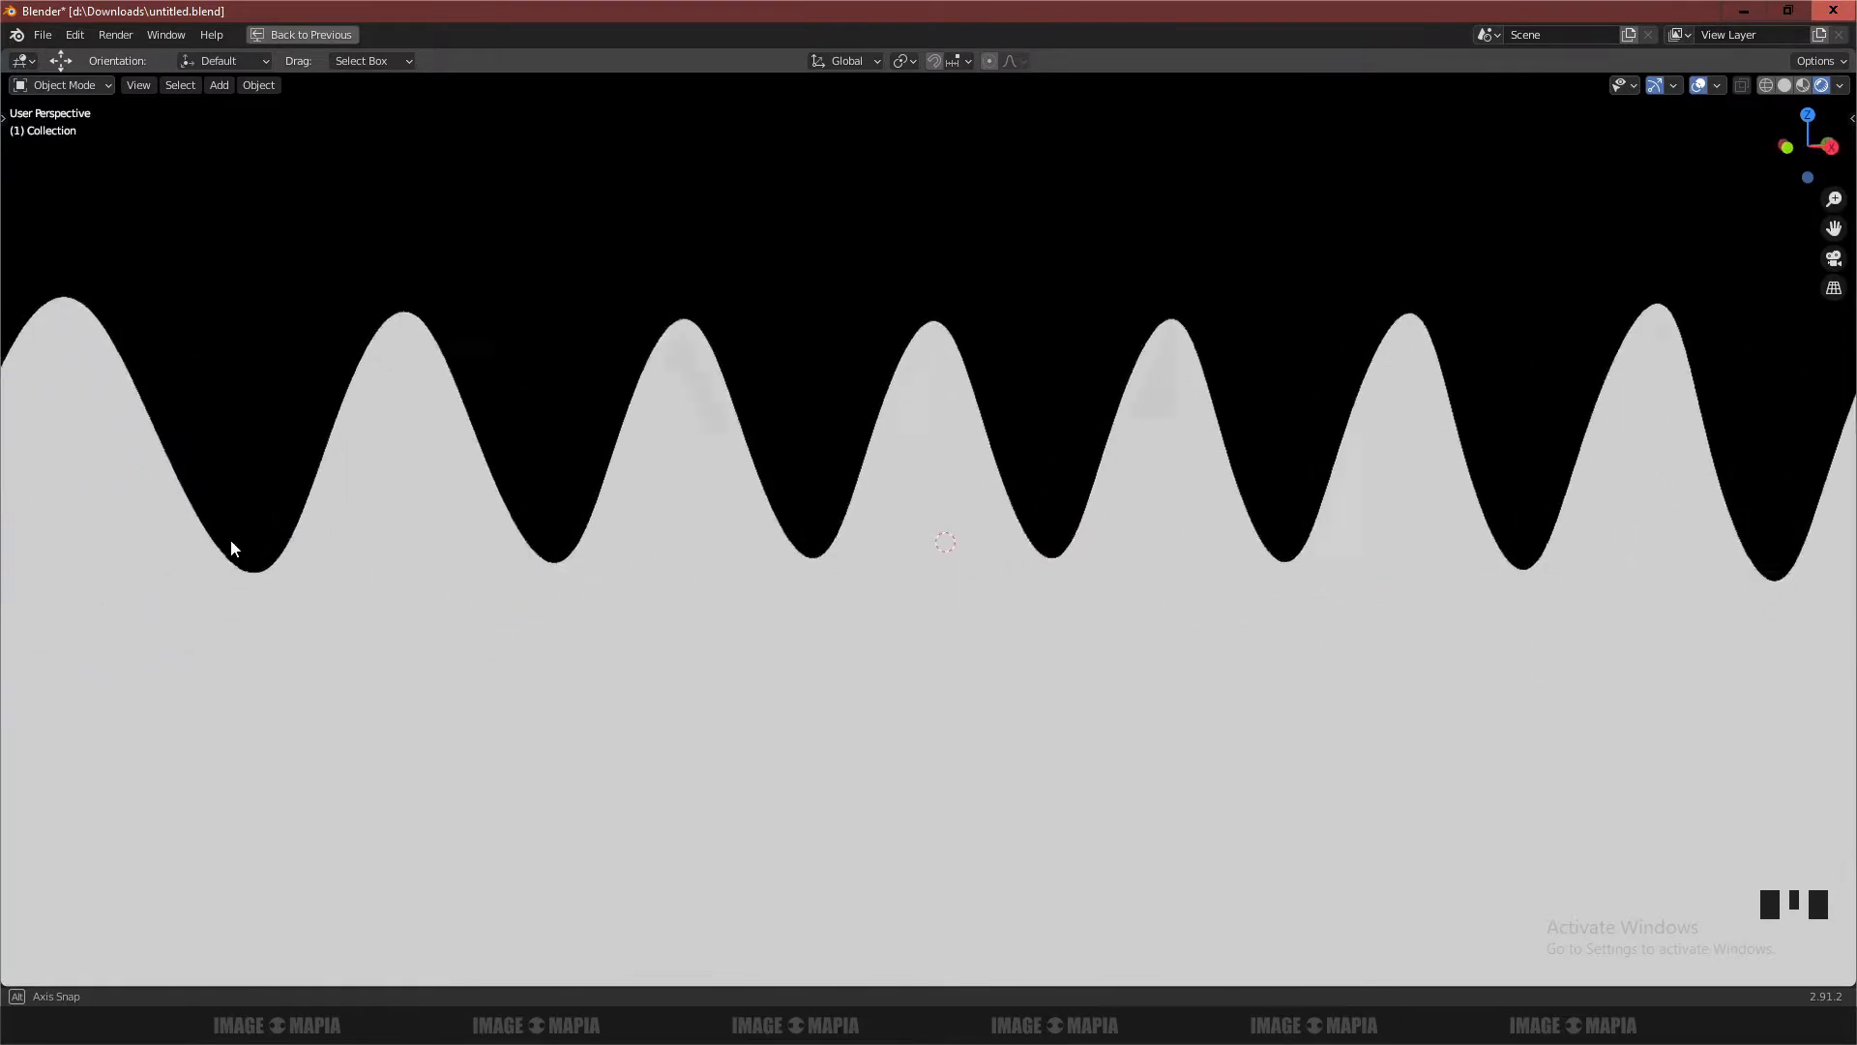
scroll(274, 526, down, 1)
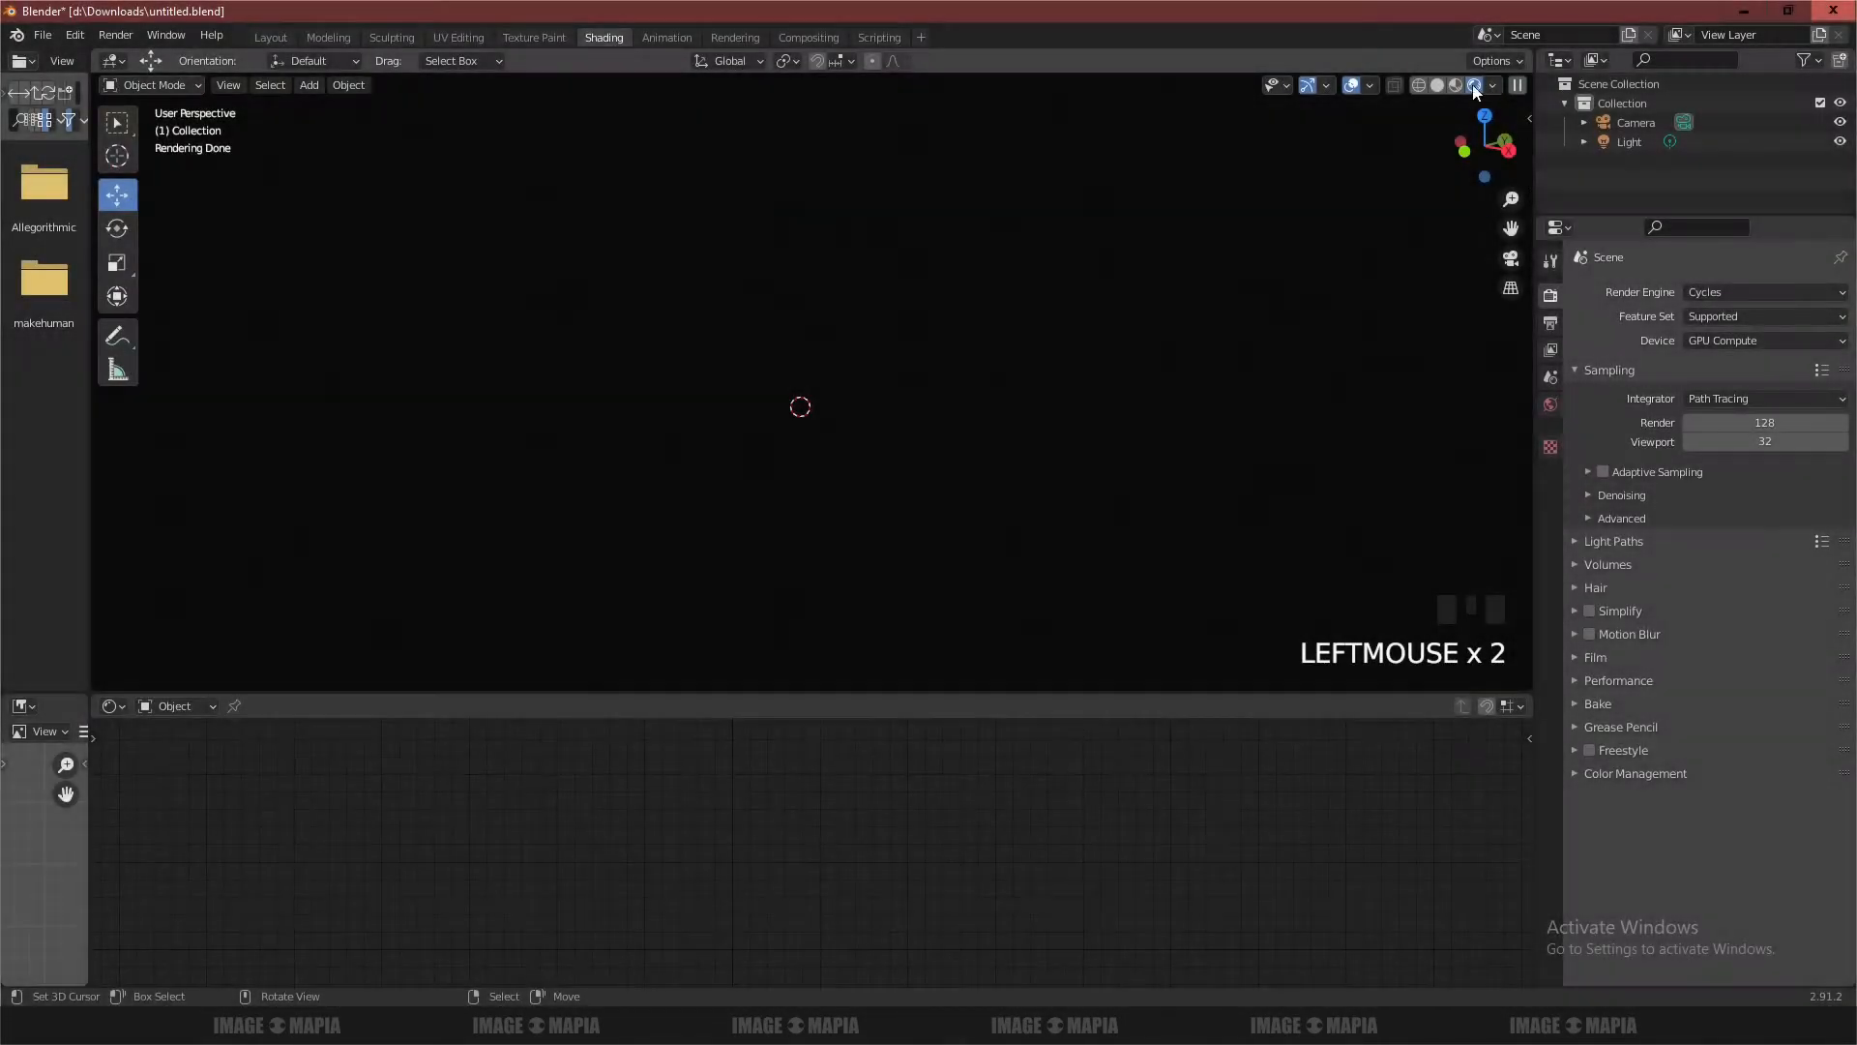
Return the viewport to rendered shading and set the render engine to Eevee
click(1454, 84)
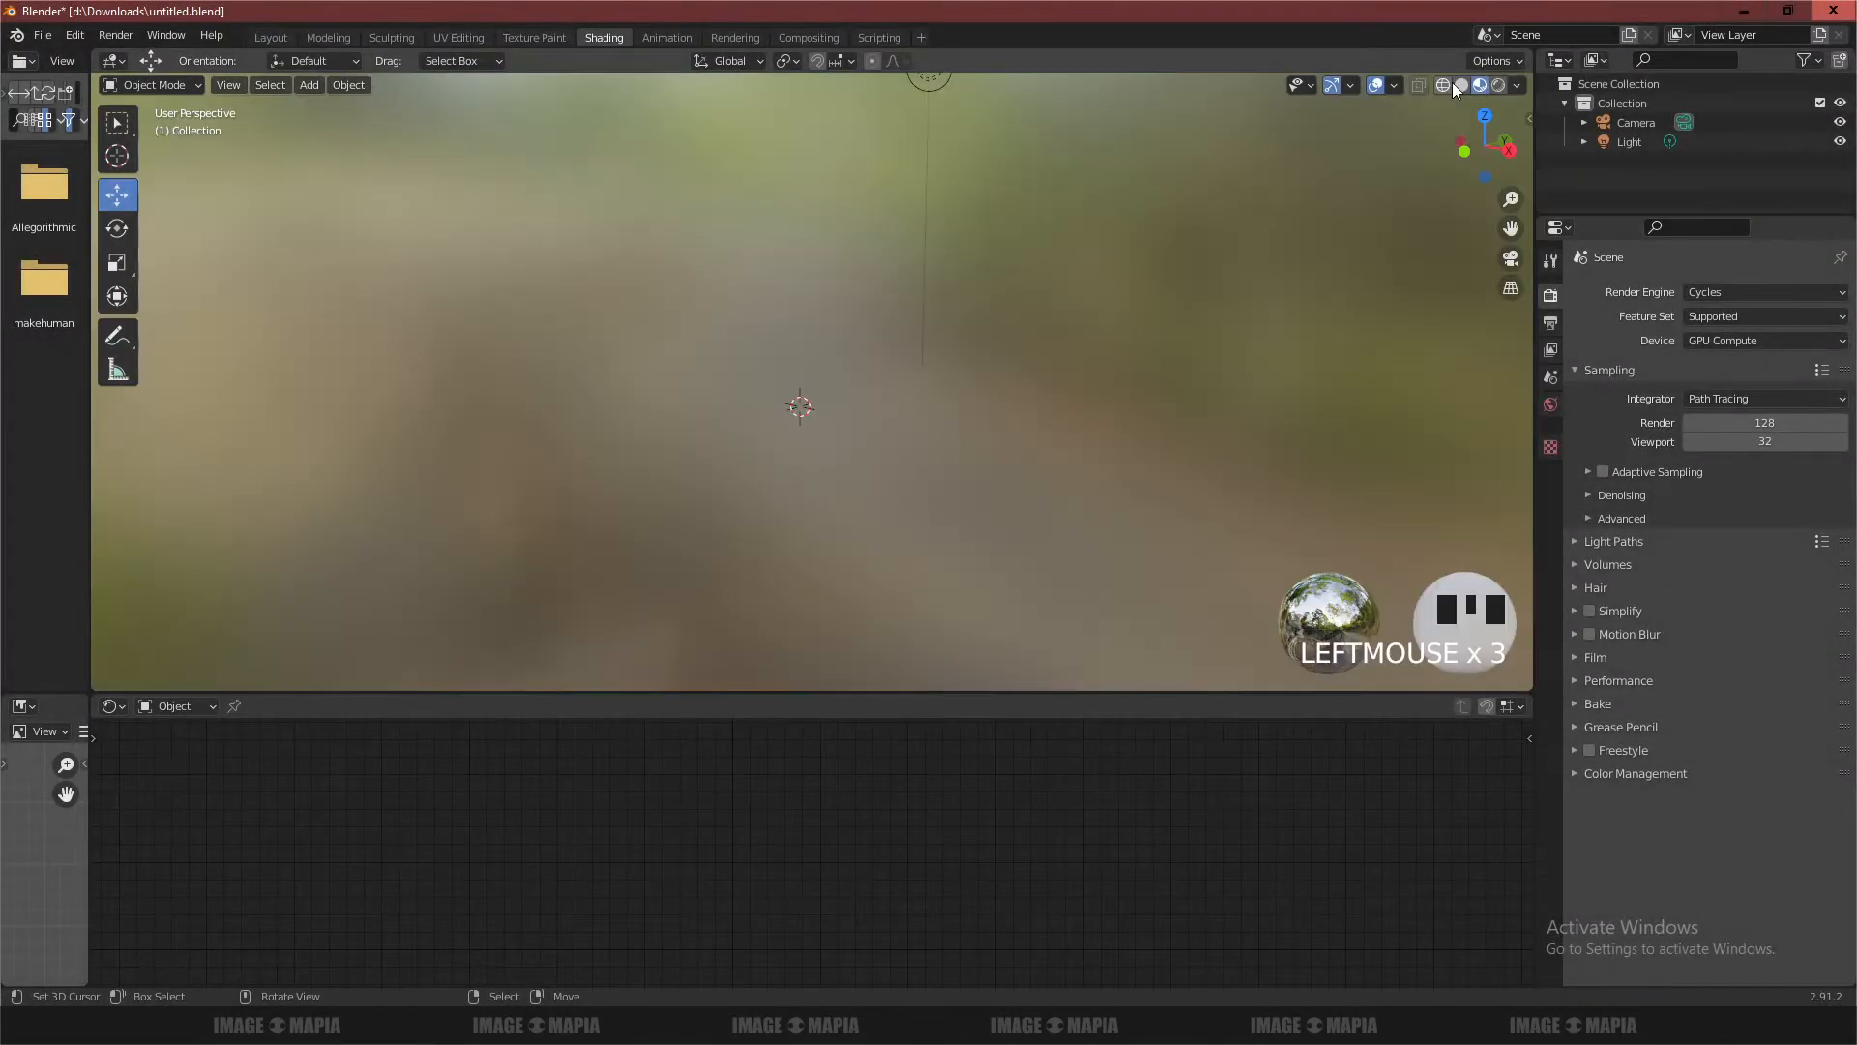
click(1495, 86)
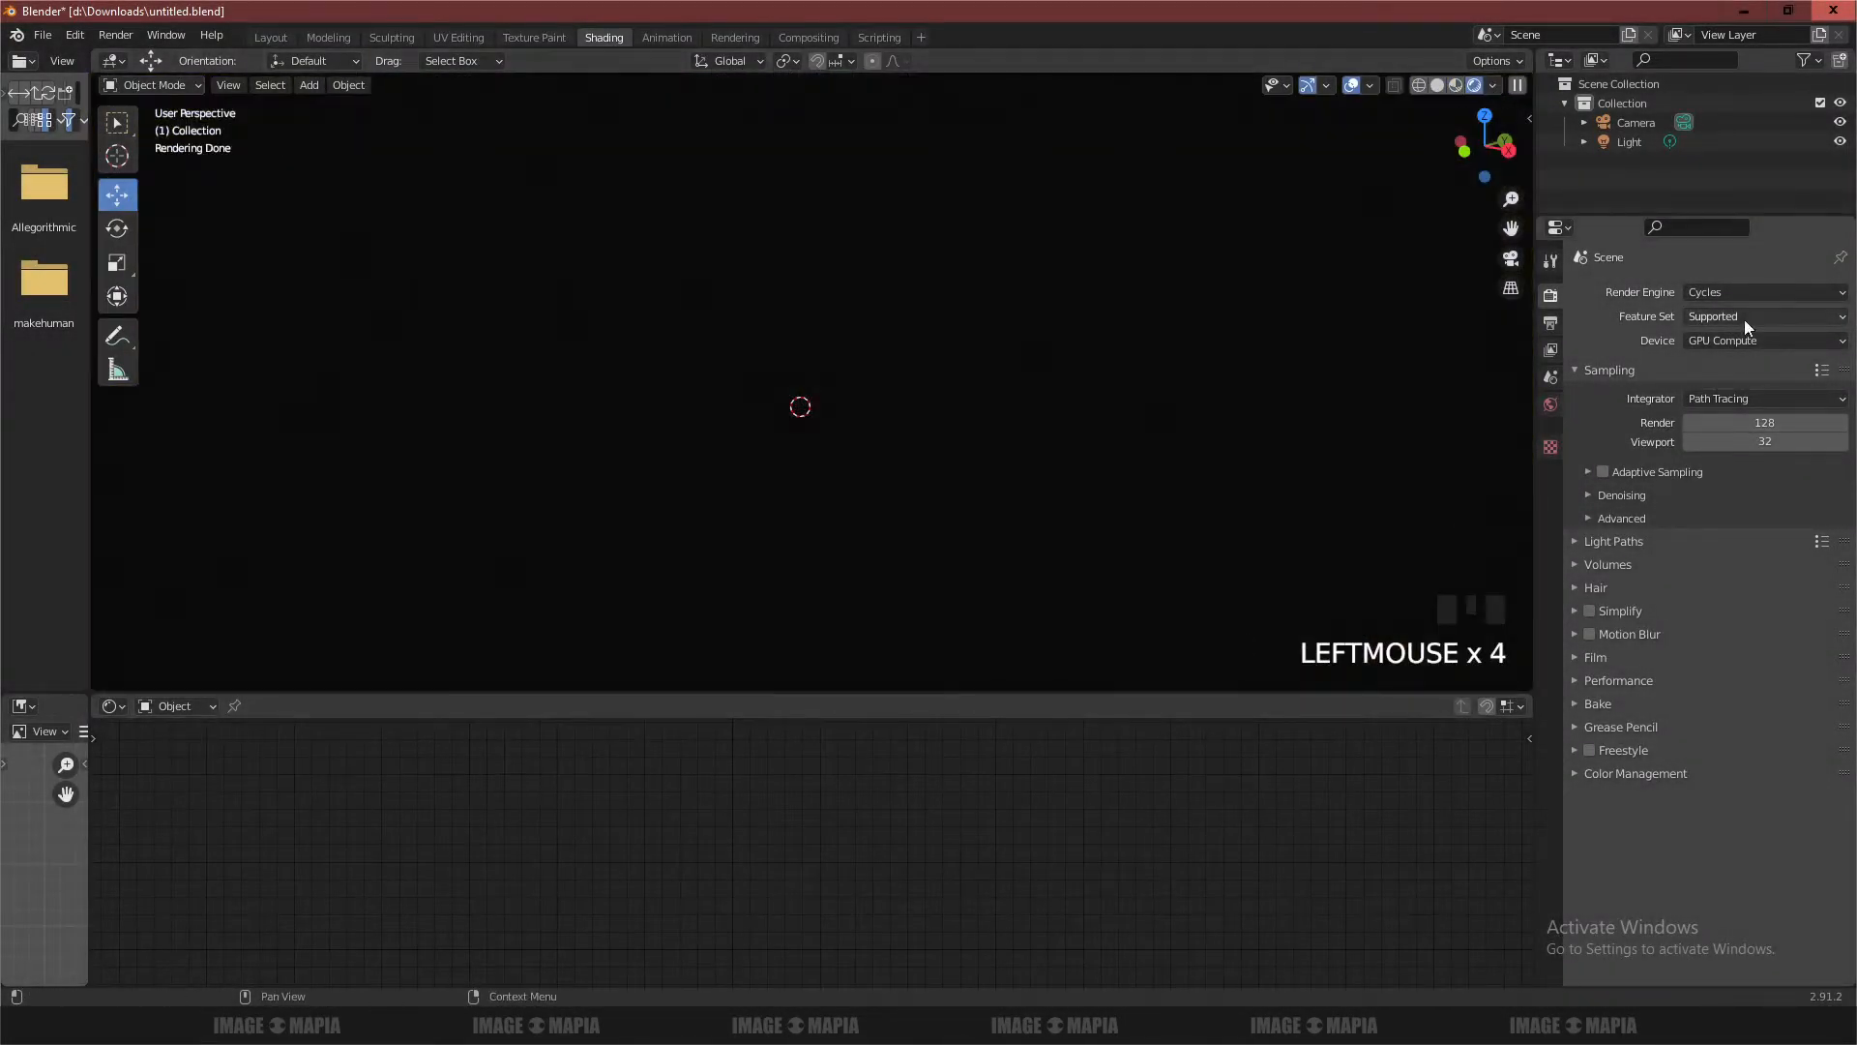
click(1741, 292)
click(1716, 315)
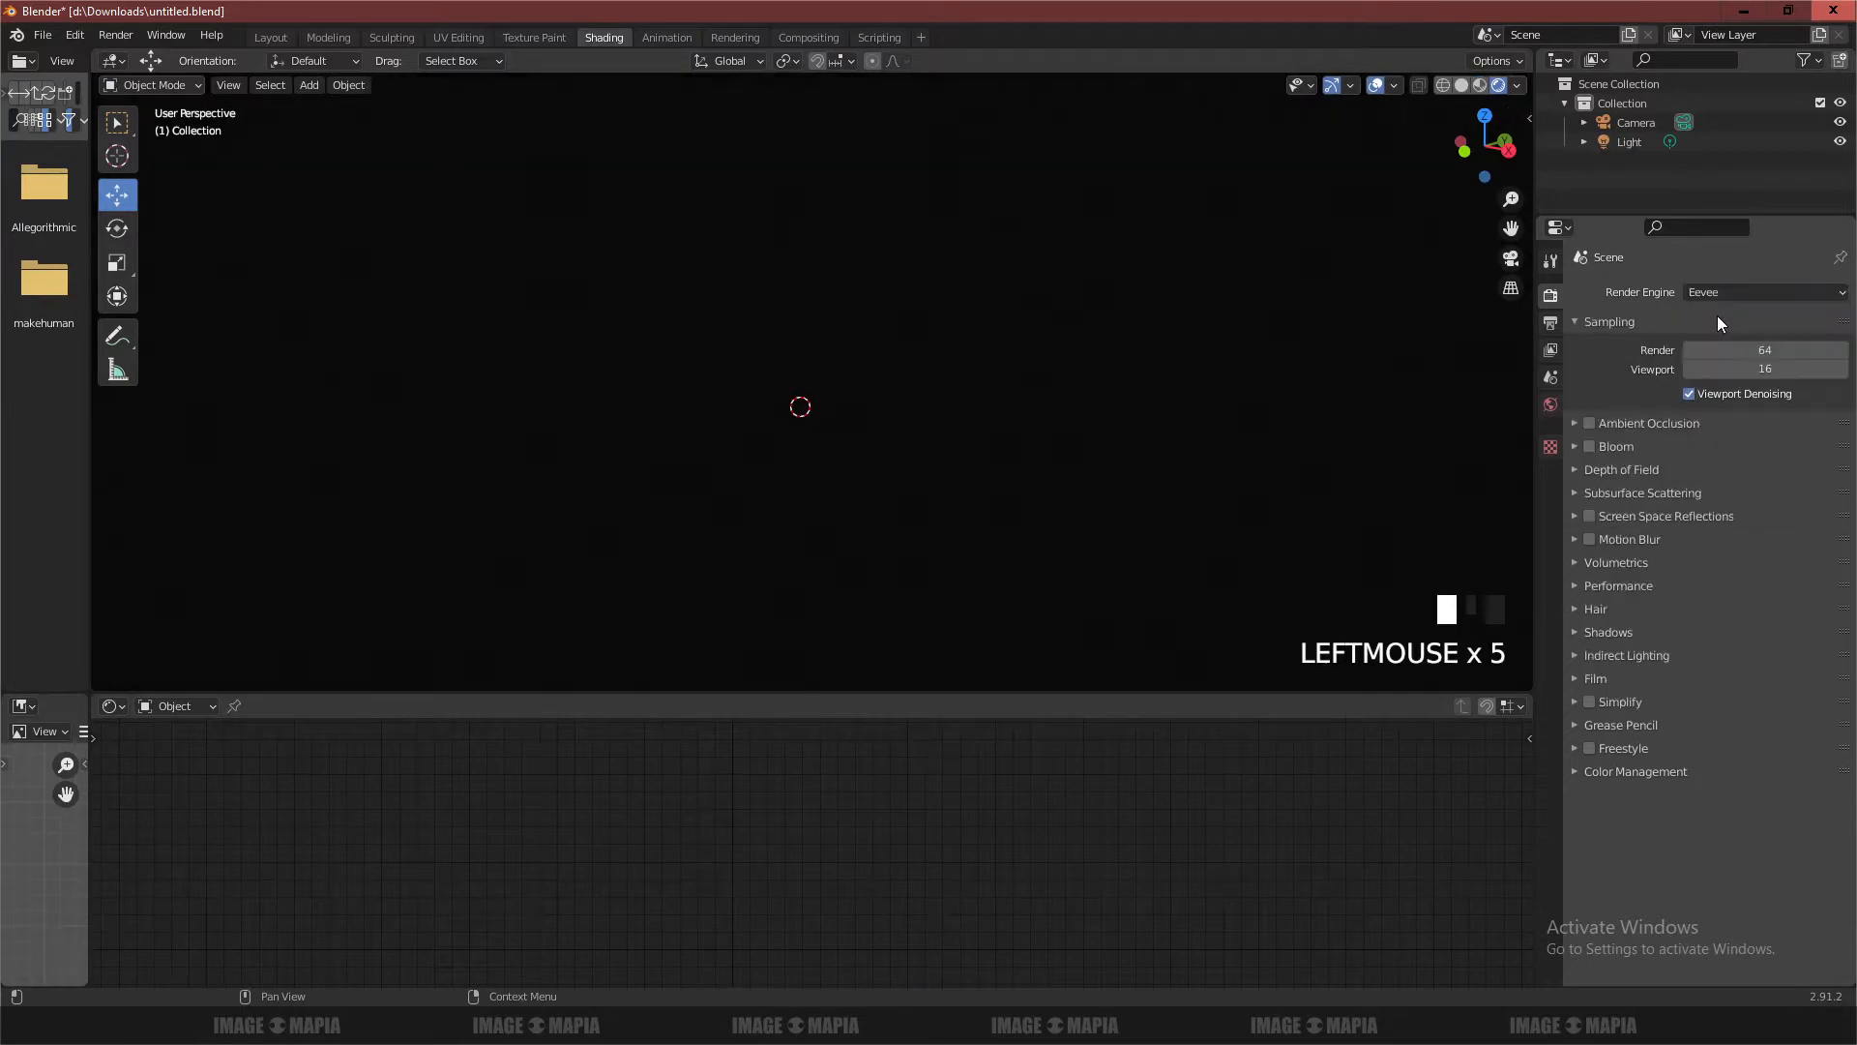
Switch the shader editor to the World nodes and enlarge the node editor area
click(172, 704)
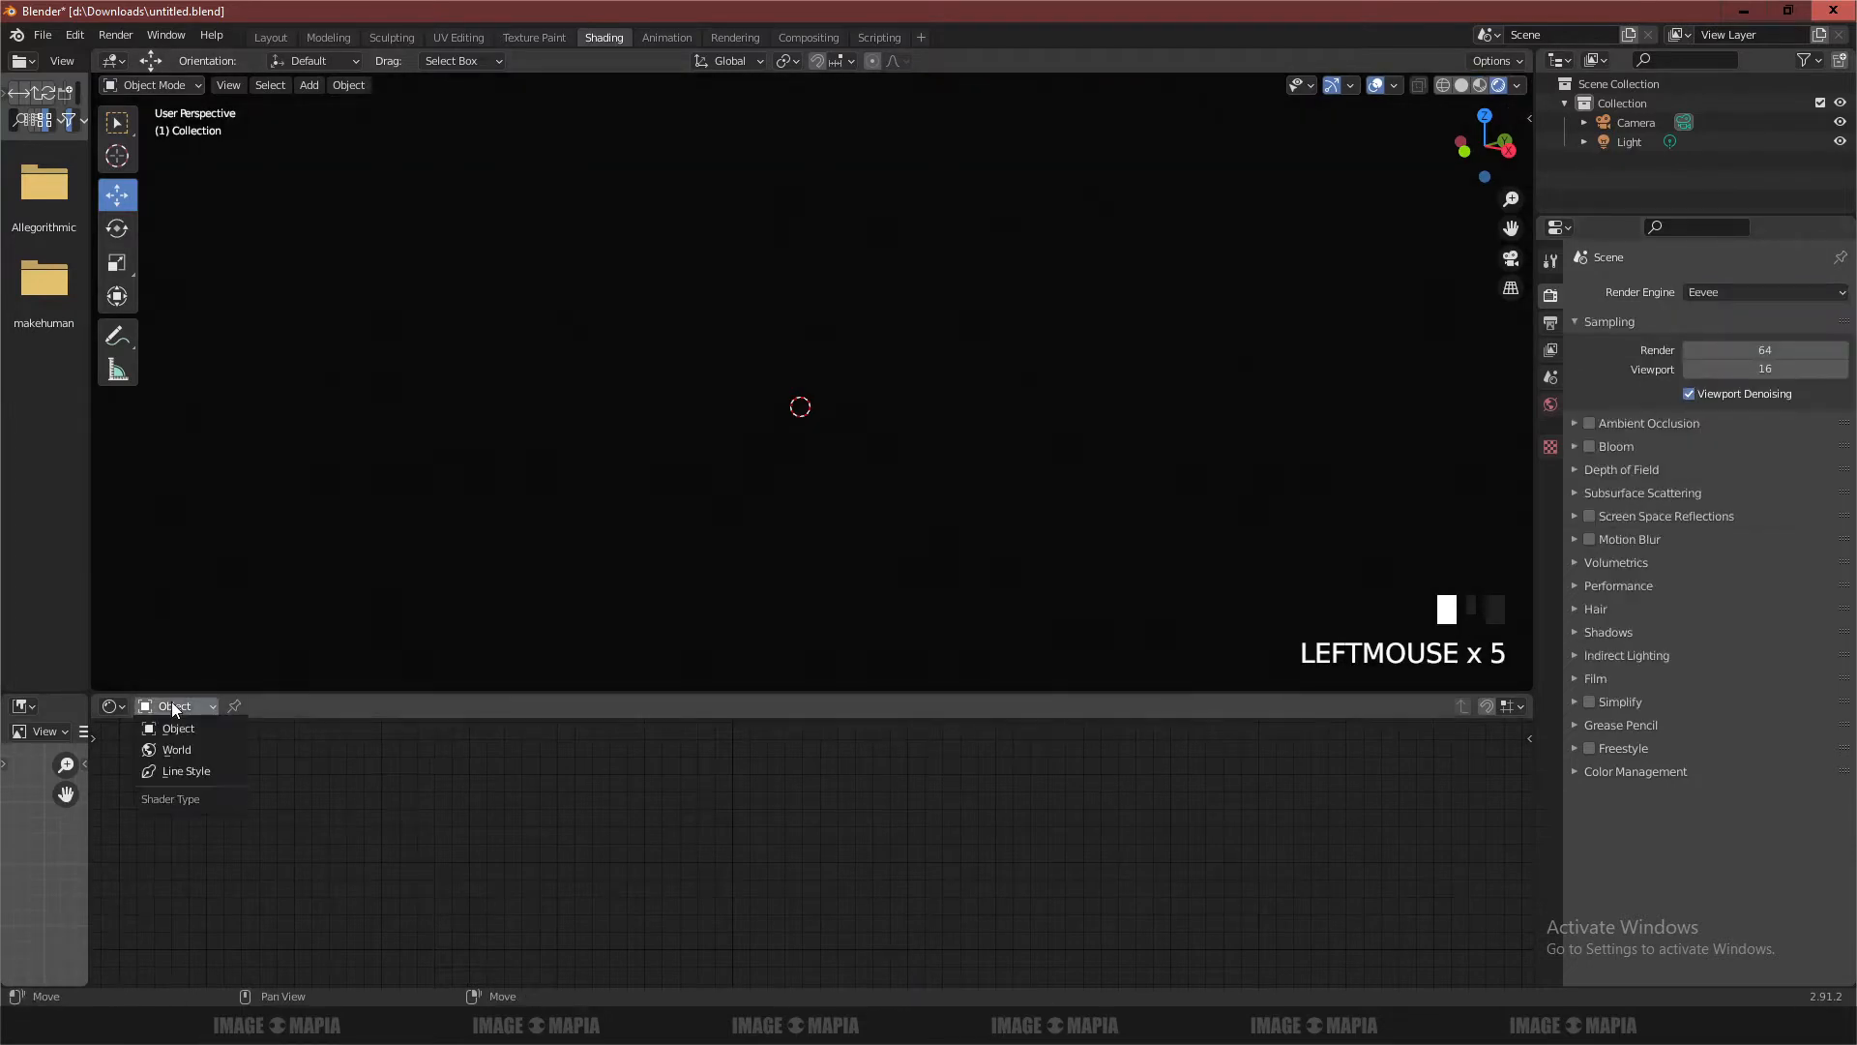
click(170, 750)
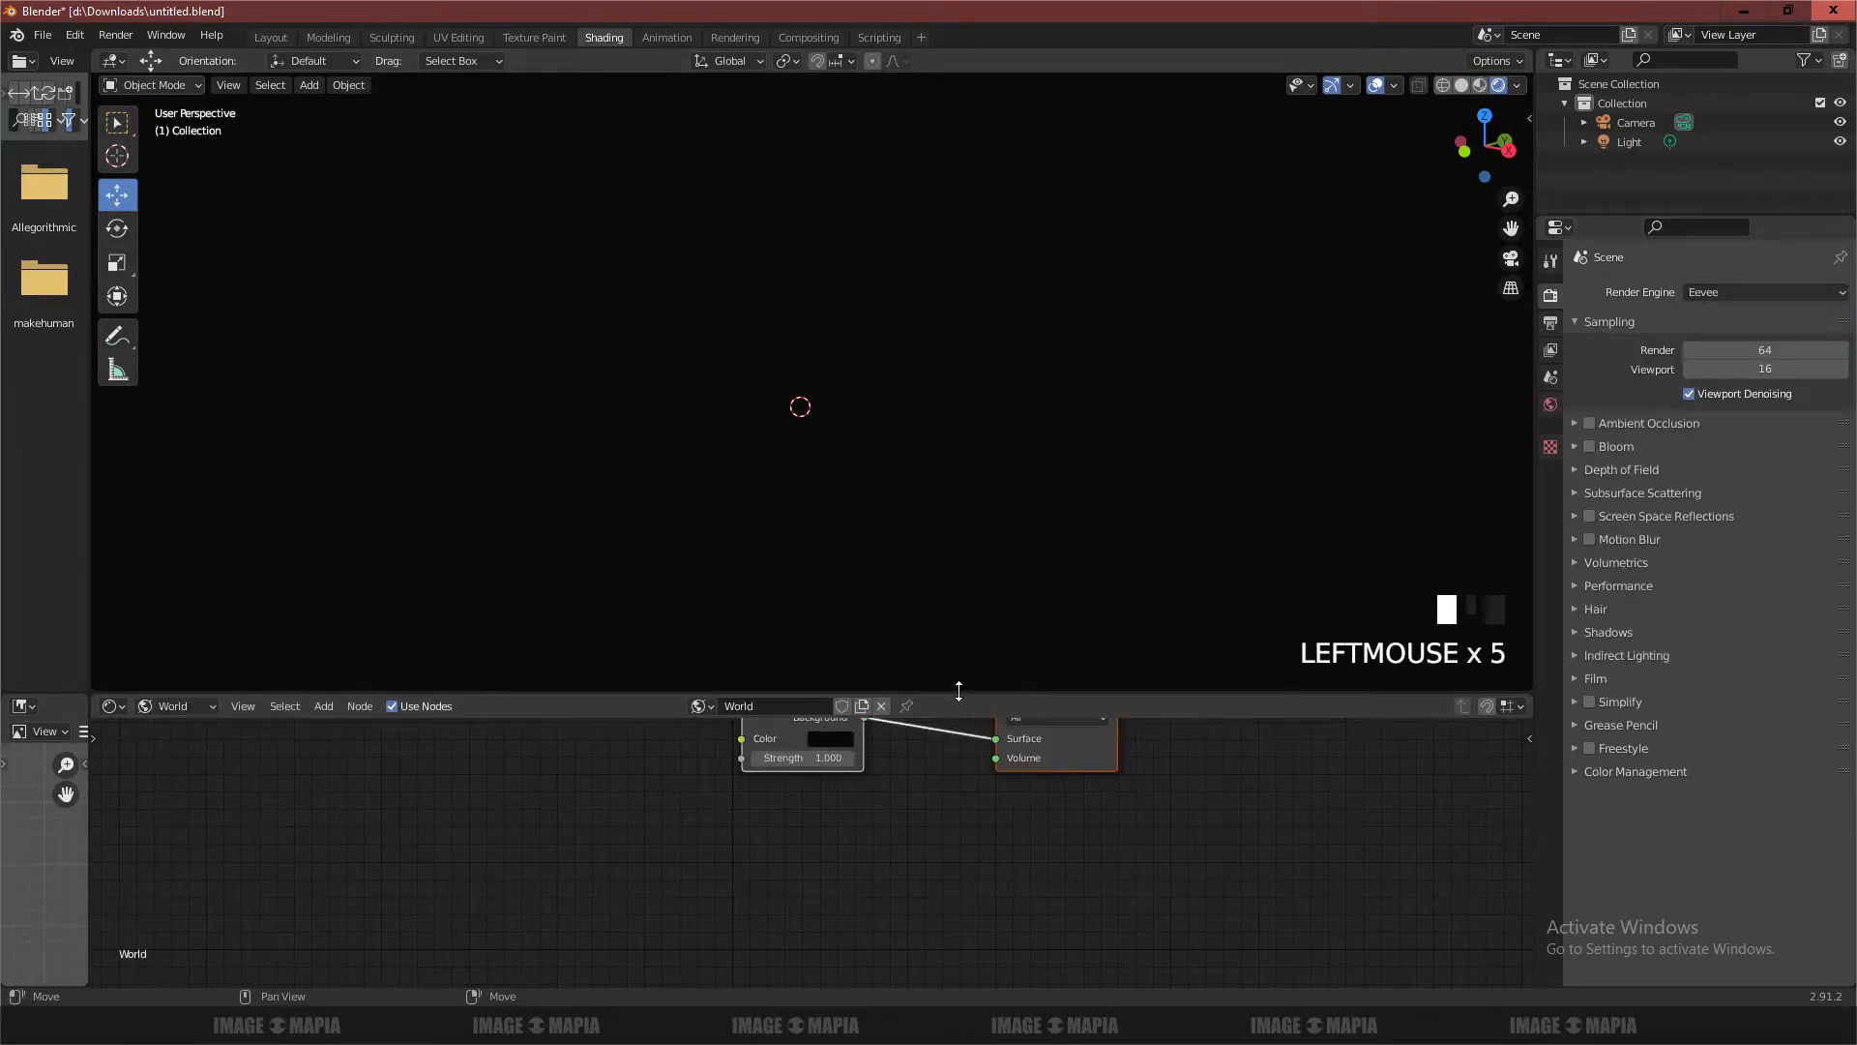
drag(961, 693, 938, 409)
middle_drag(805, 666, 914, 780)
Add a Texture Coordinate node well to the left of the Background node
click(465, 720)
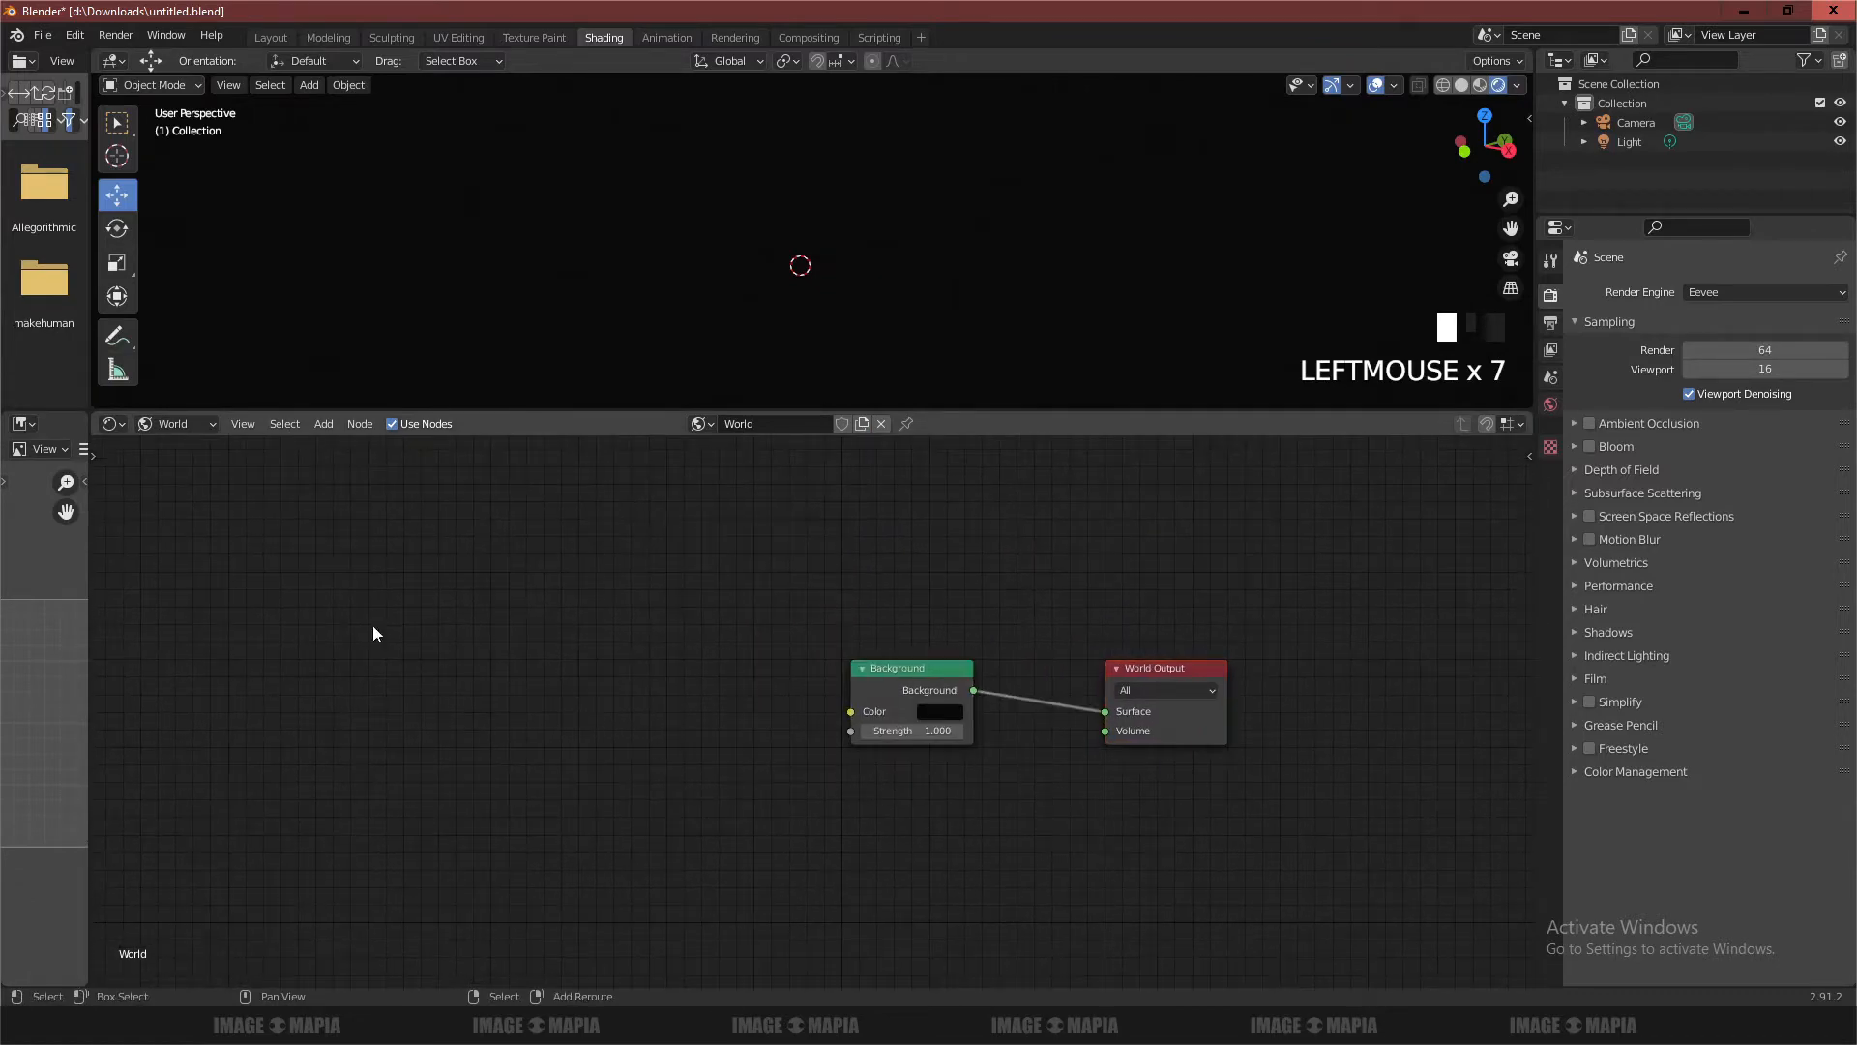
mouse_move(373, 474)
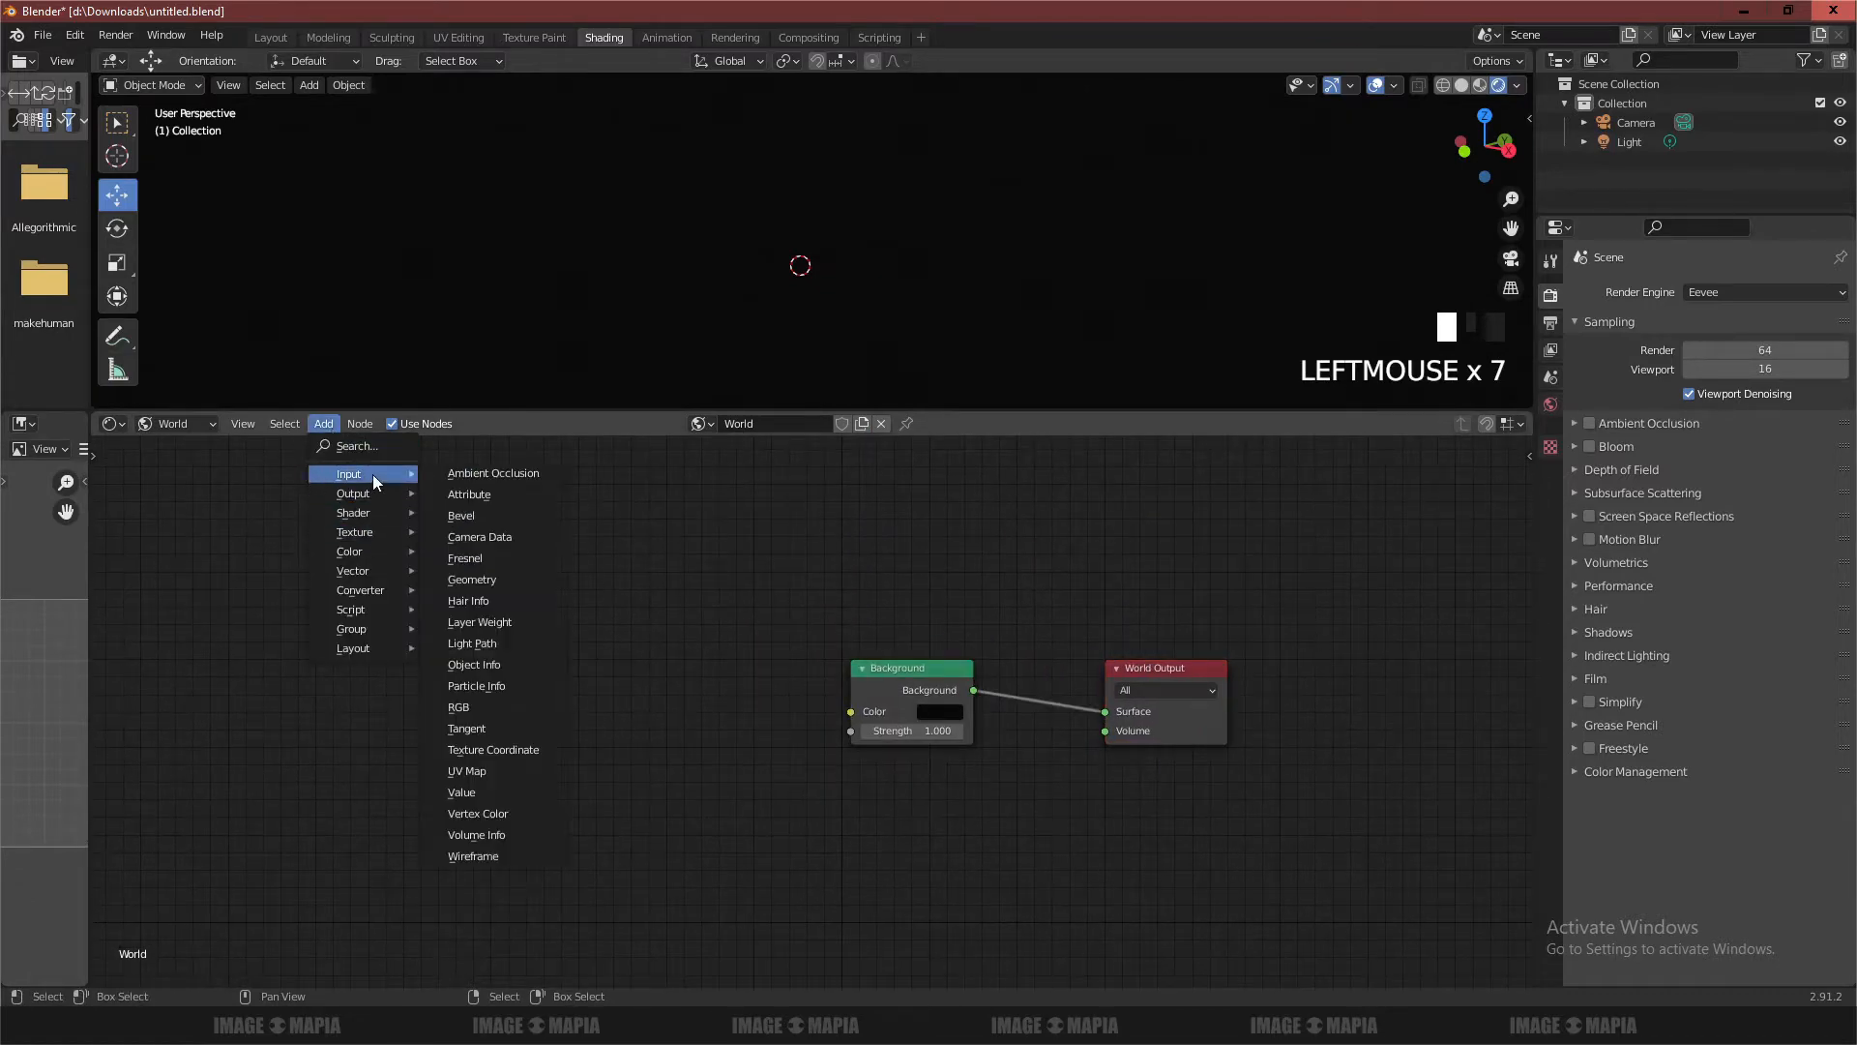
click(487, 750)
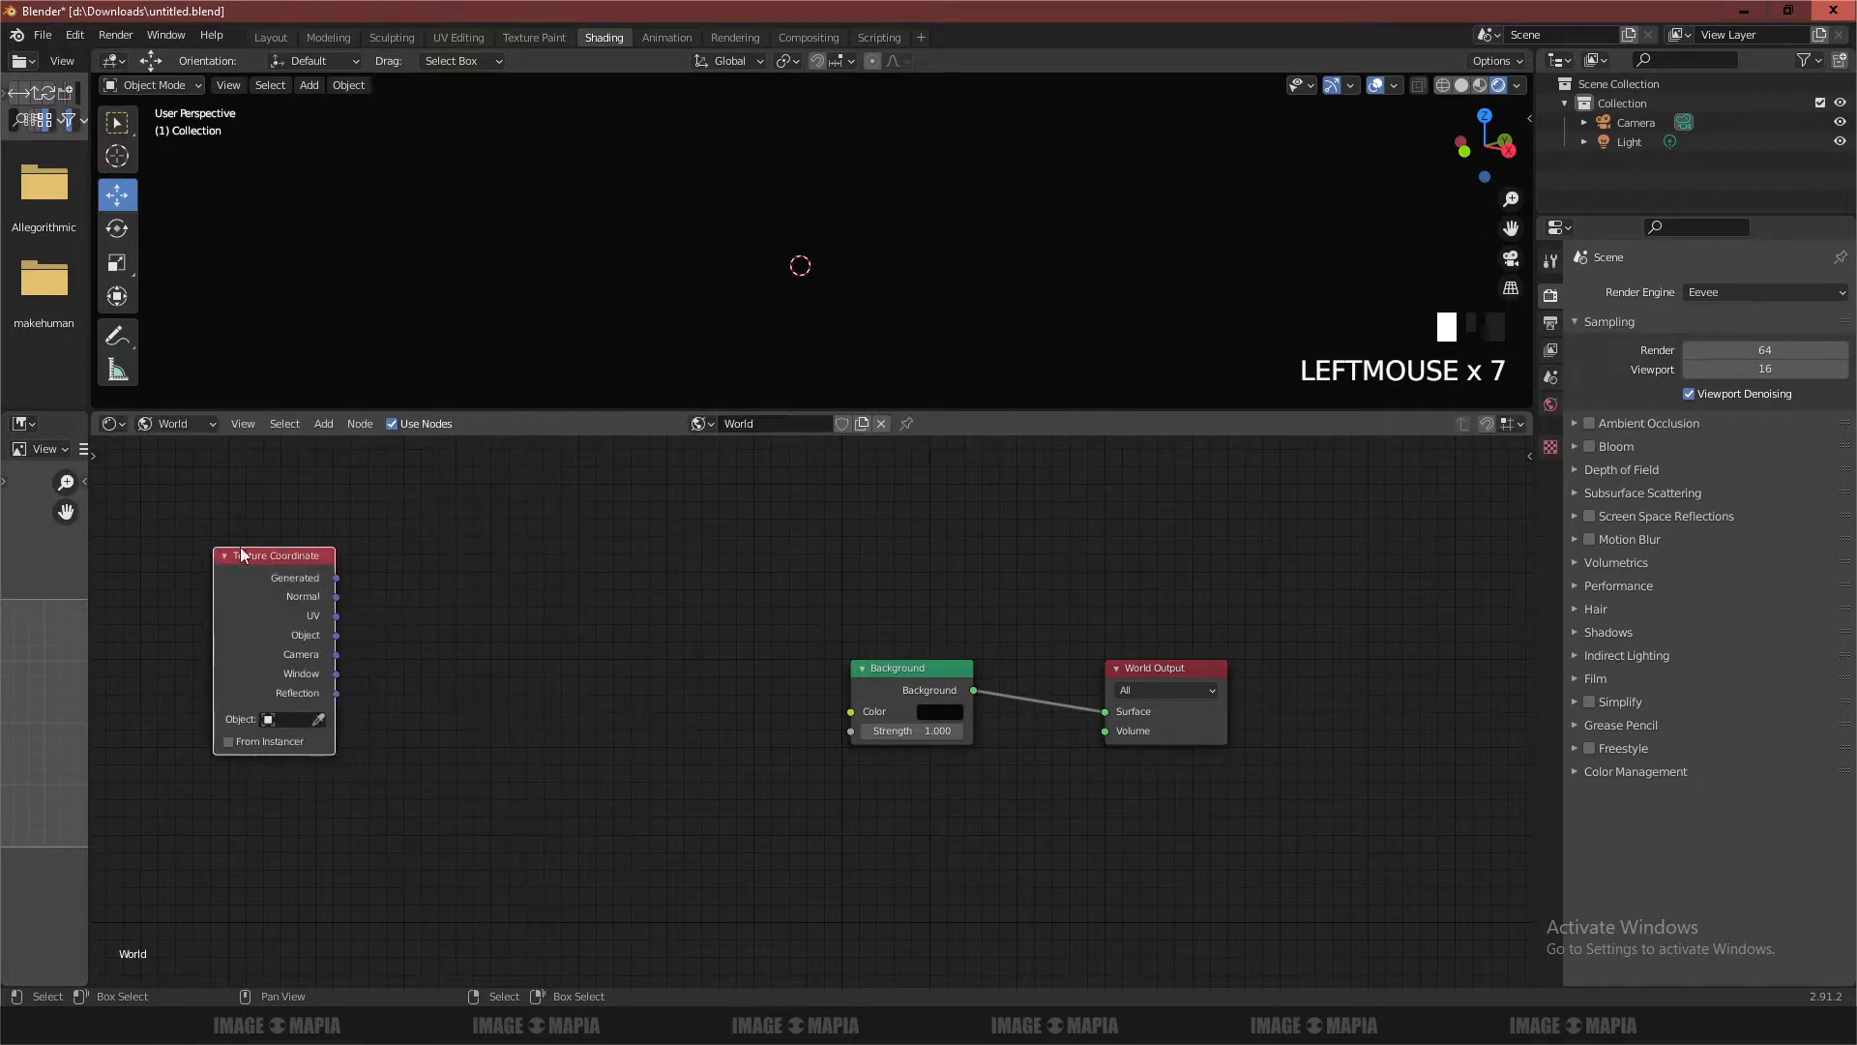
click(417, 666)
Add a Mapping node and connect the Texture Coordinate's Generated output to its Vector input
key(shift+a)
text(smapp)
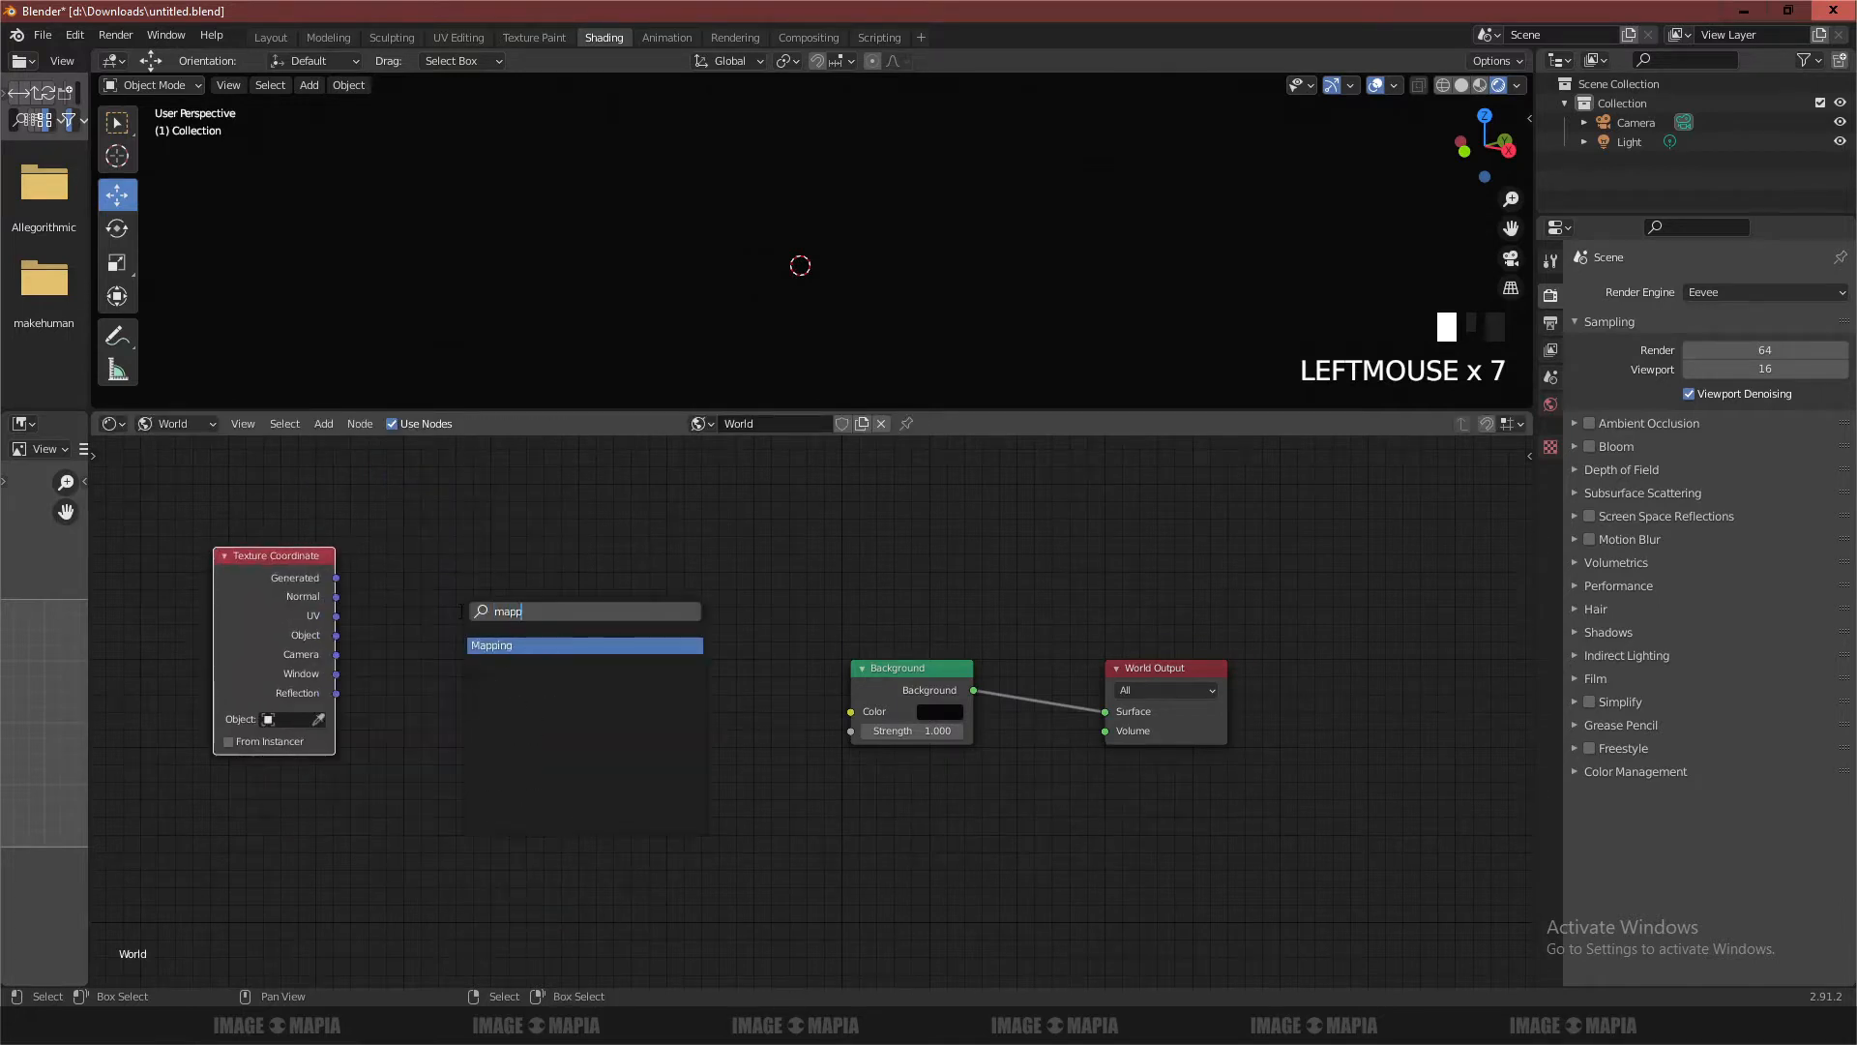
key(Return)
click(384, 537)
drag(326, 577, 383, 636)
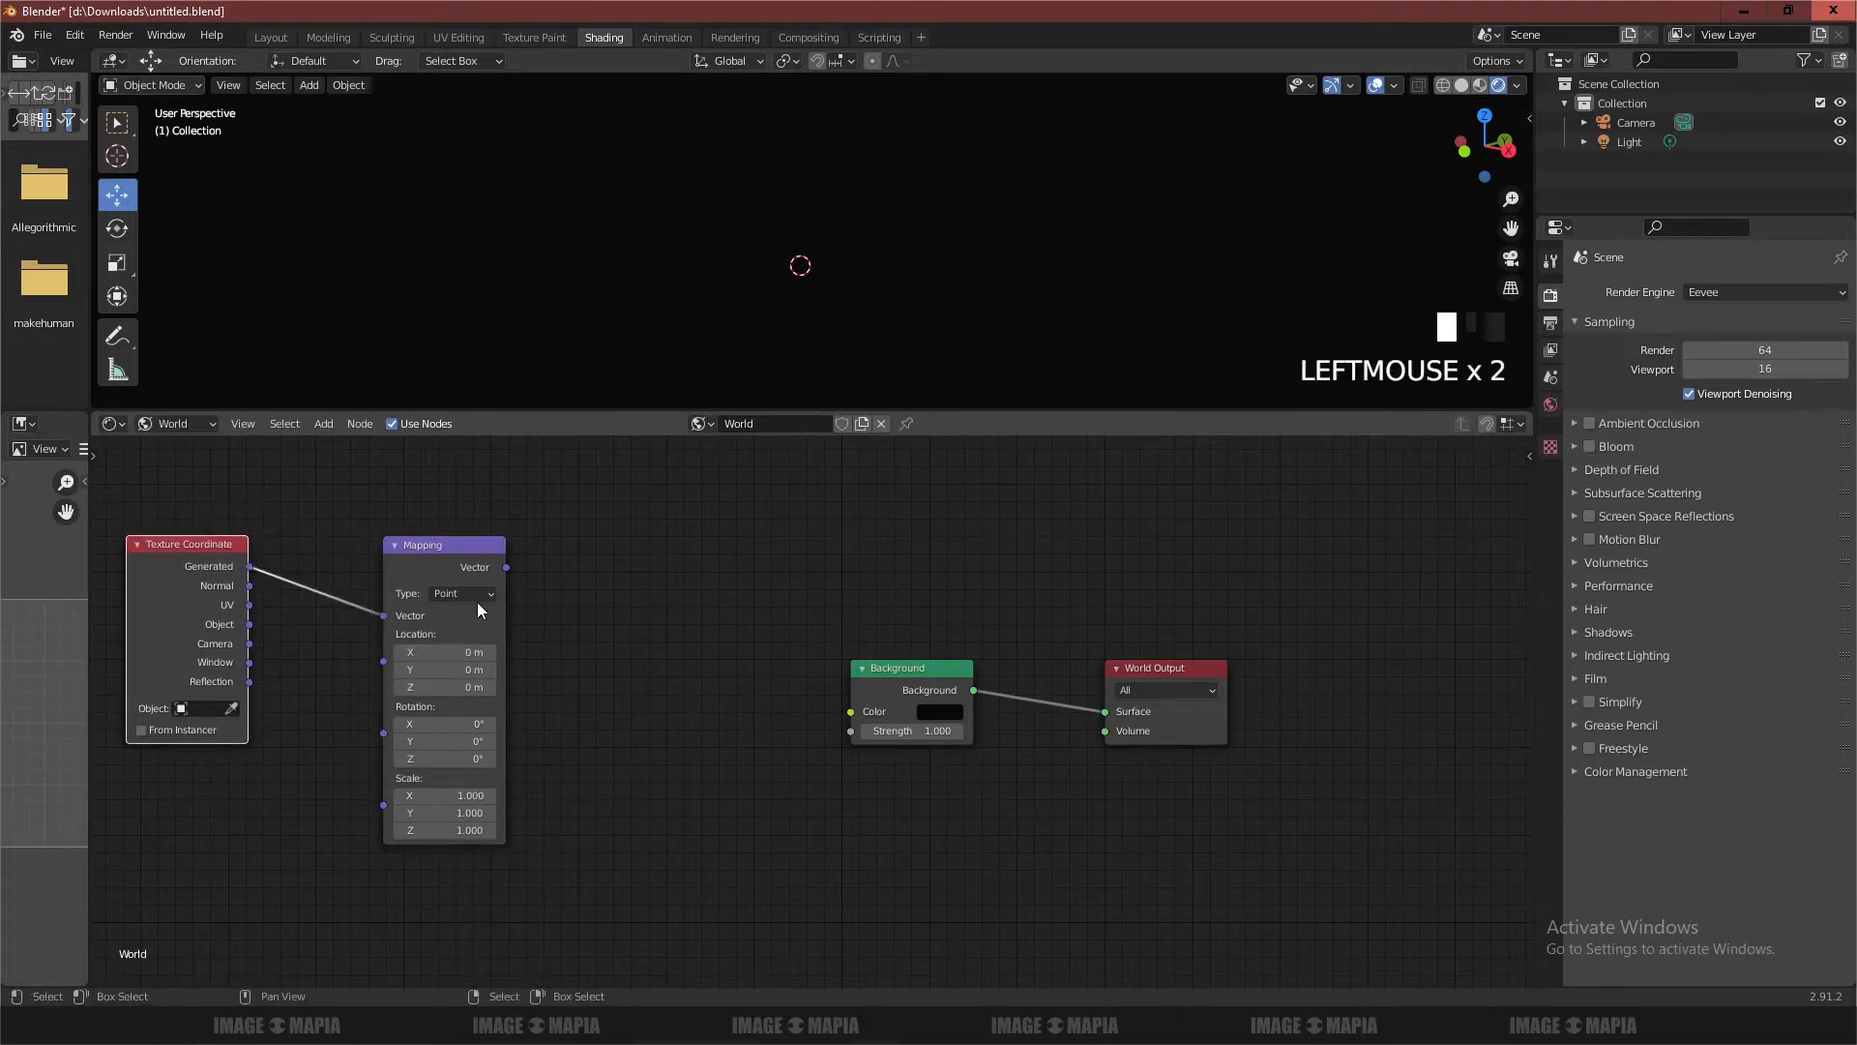
Add a Separate XYZ node between the Mapping and Background nodes
key(shift+a)
text(ssepa)
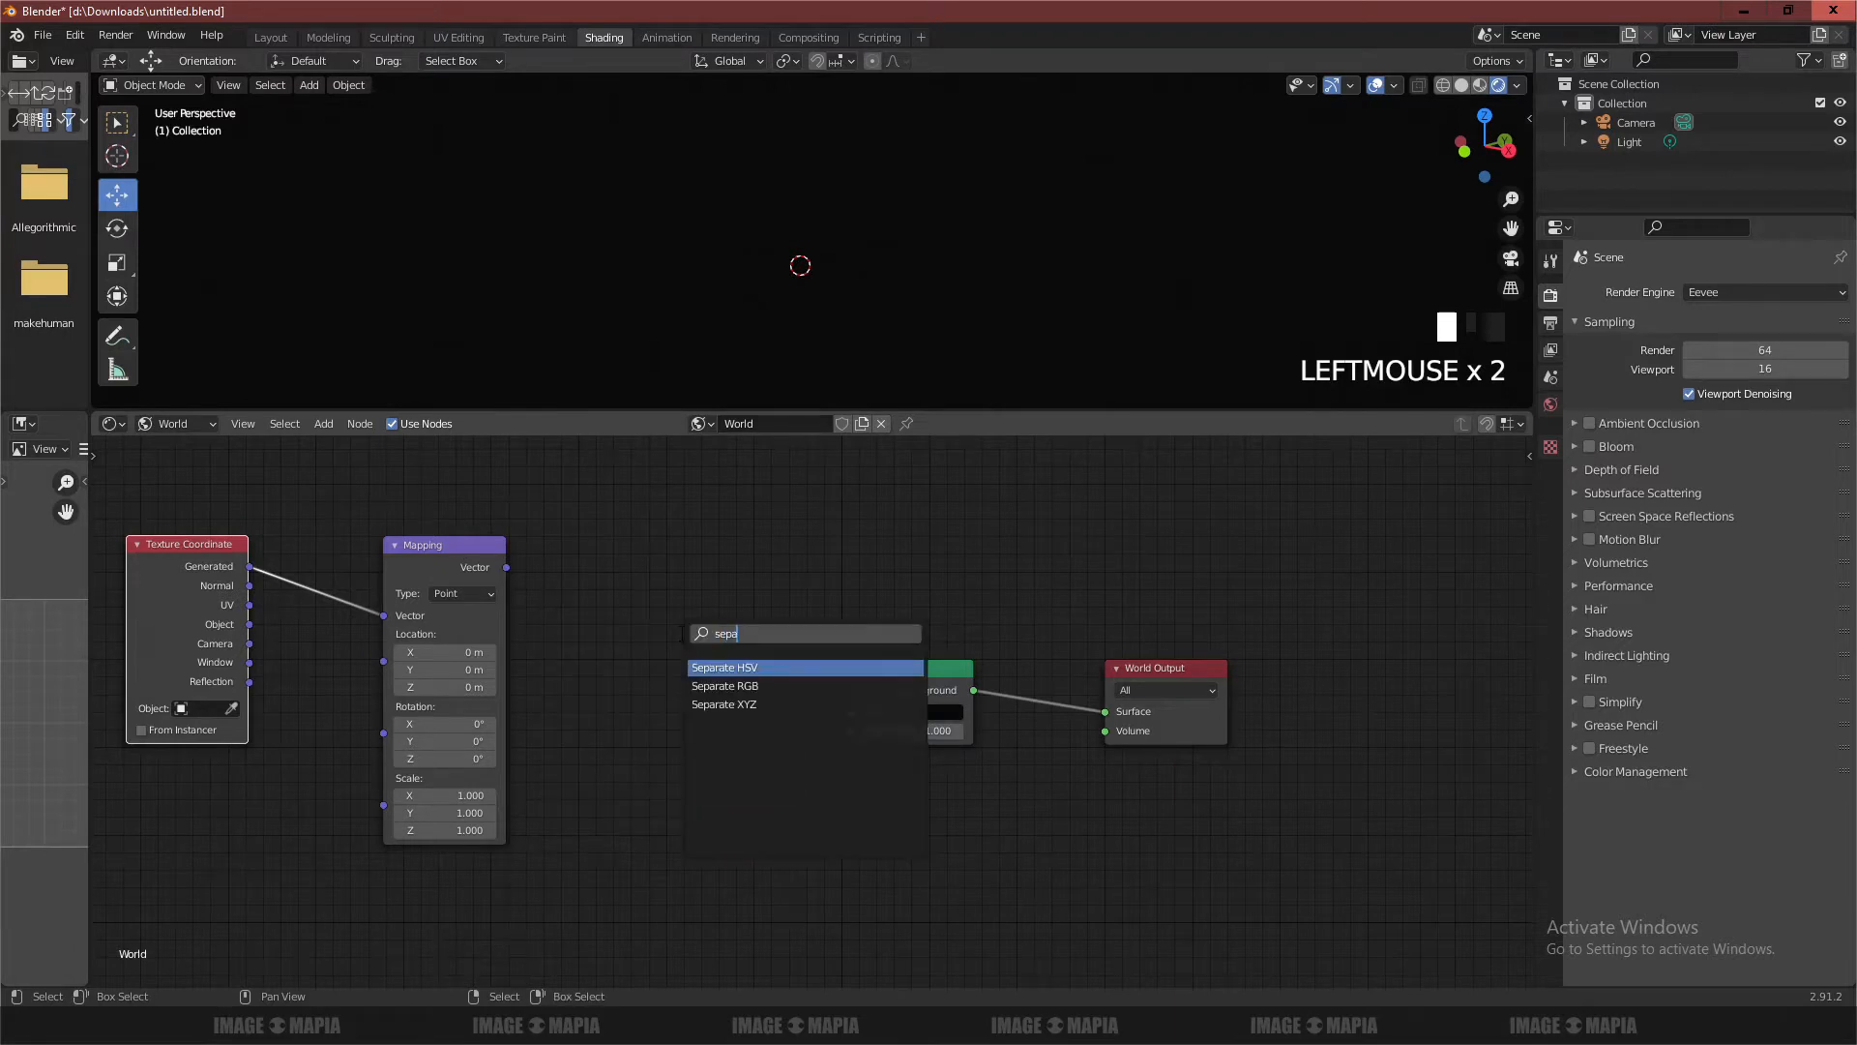
click(741, 705)
click(597, 627)
Move the Texture Coordinate, Mapping and Separate XYZ nodes together further away from the Background node and save the file
scroll(582, 631, down, 6)
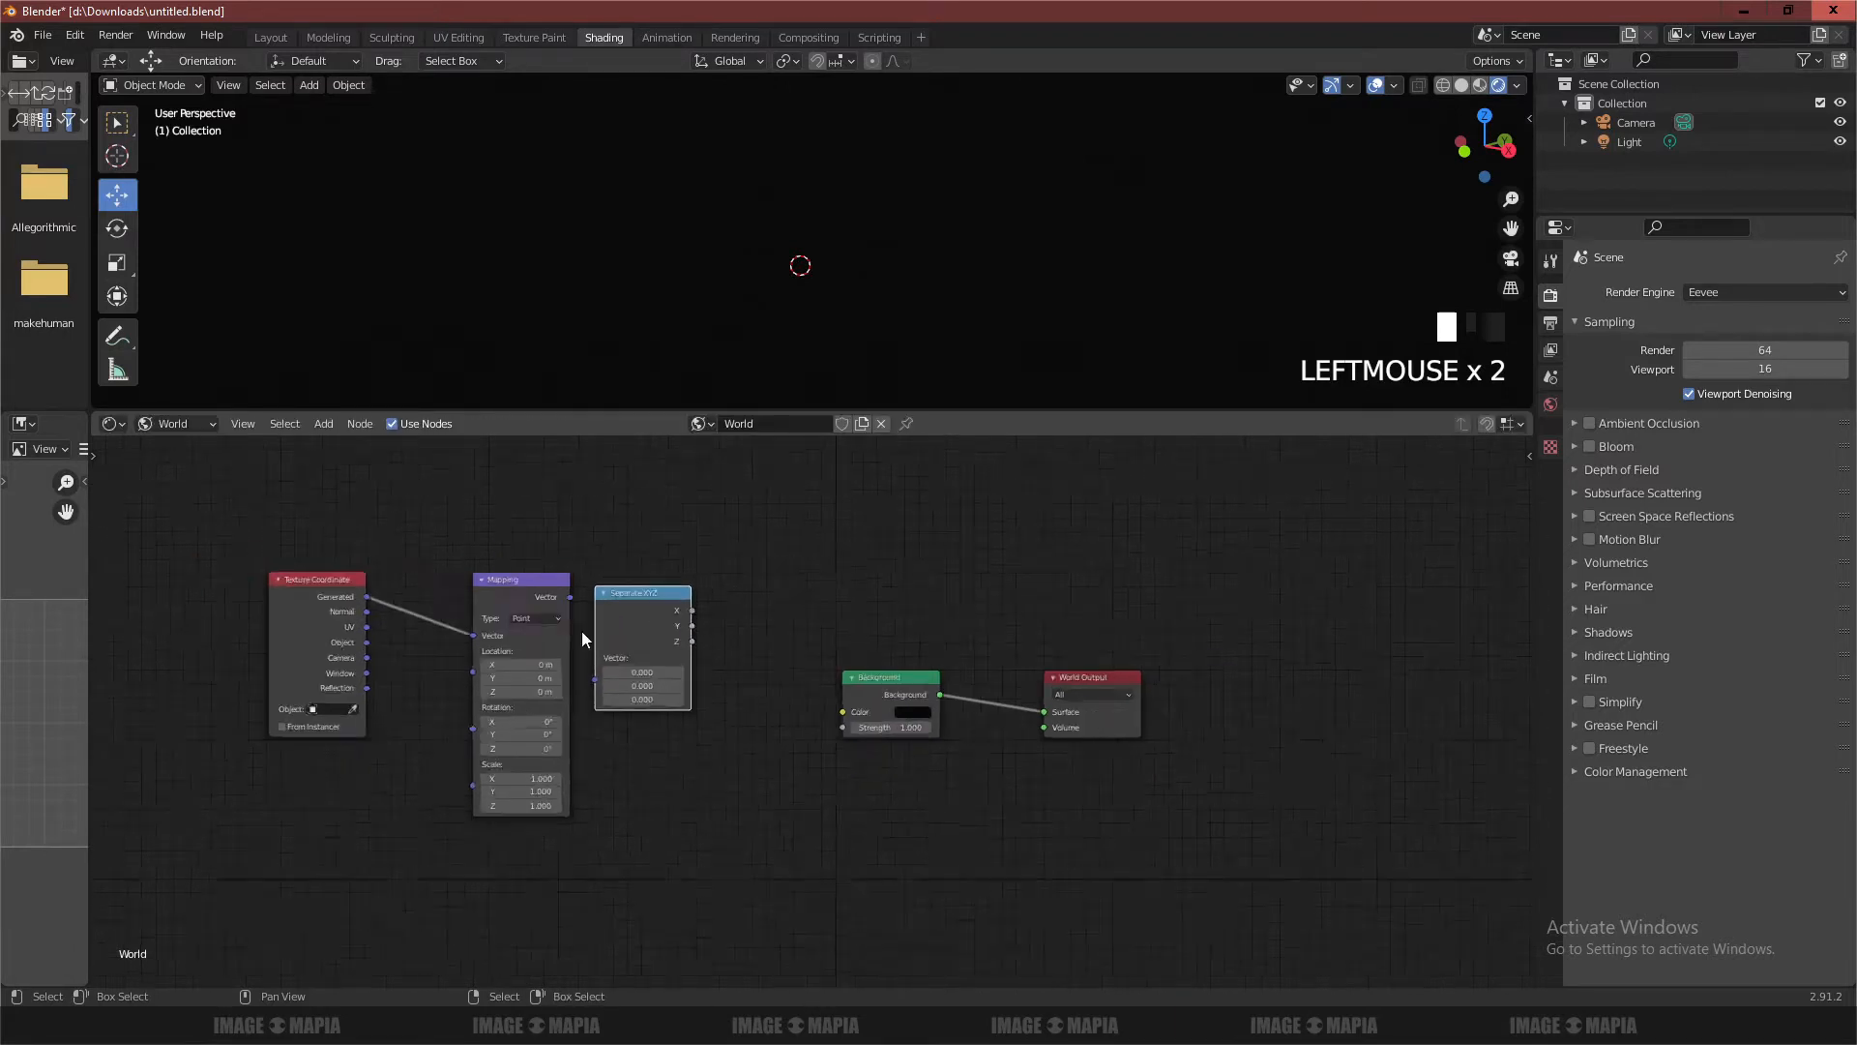
drag(304, 527, 732, 836)
drag(654, 620, 340, 580)
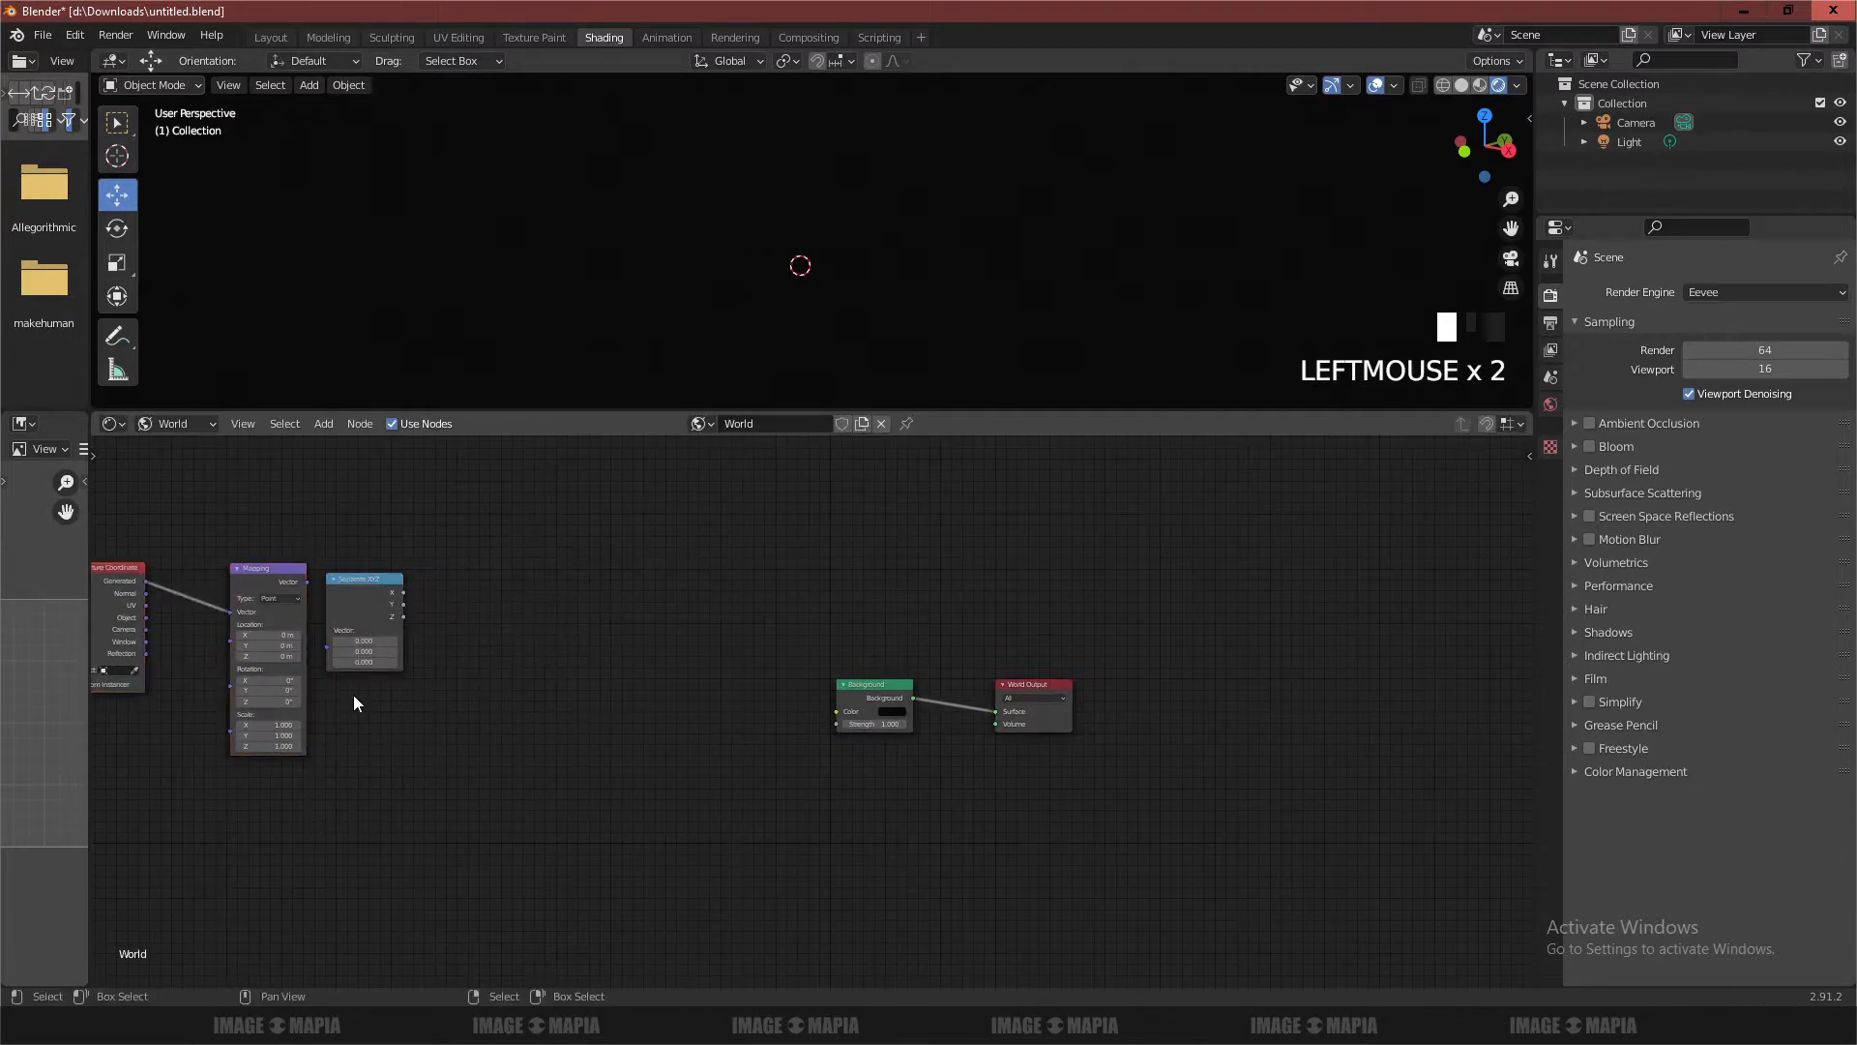
key(ctrl+s)
scroll(354, 688, up, 3)
middle_drag(365, 599, 648, 639)
scroll(580, 632, up, 1)
scroll(575, 637, up, 1)
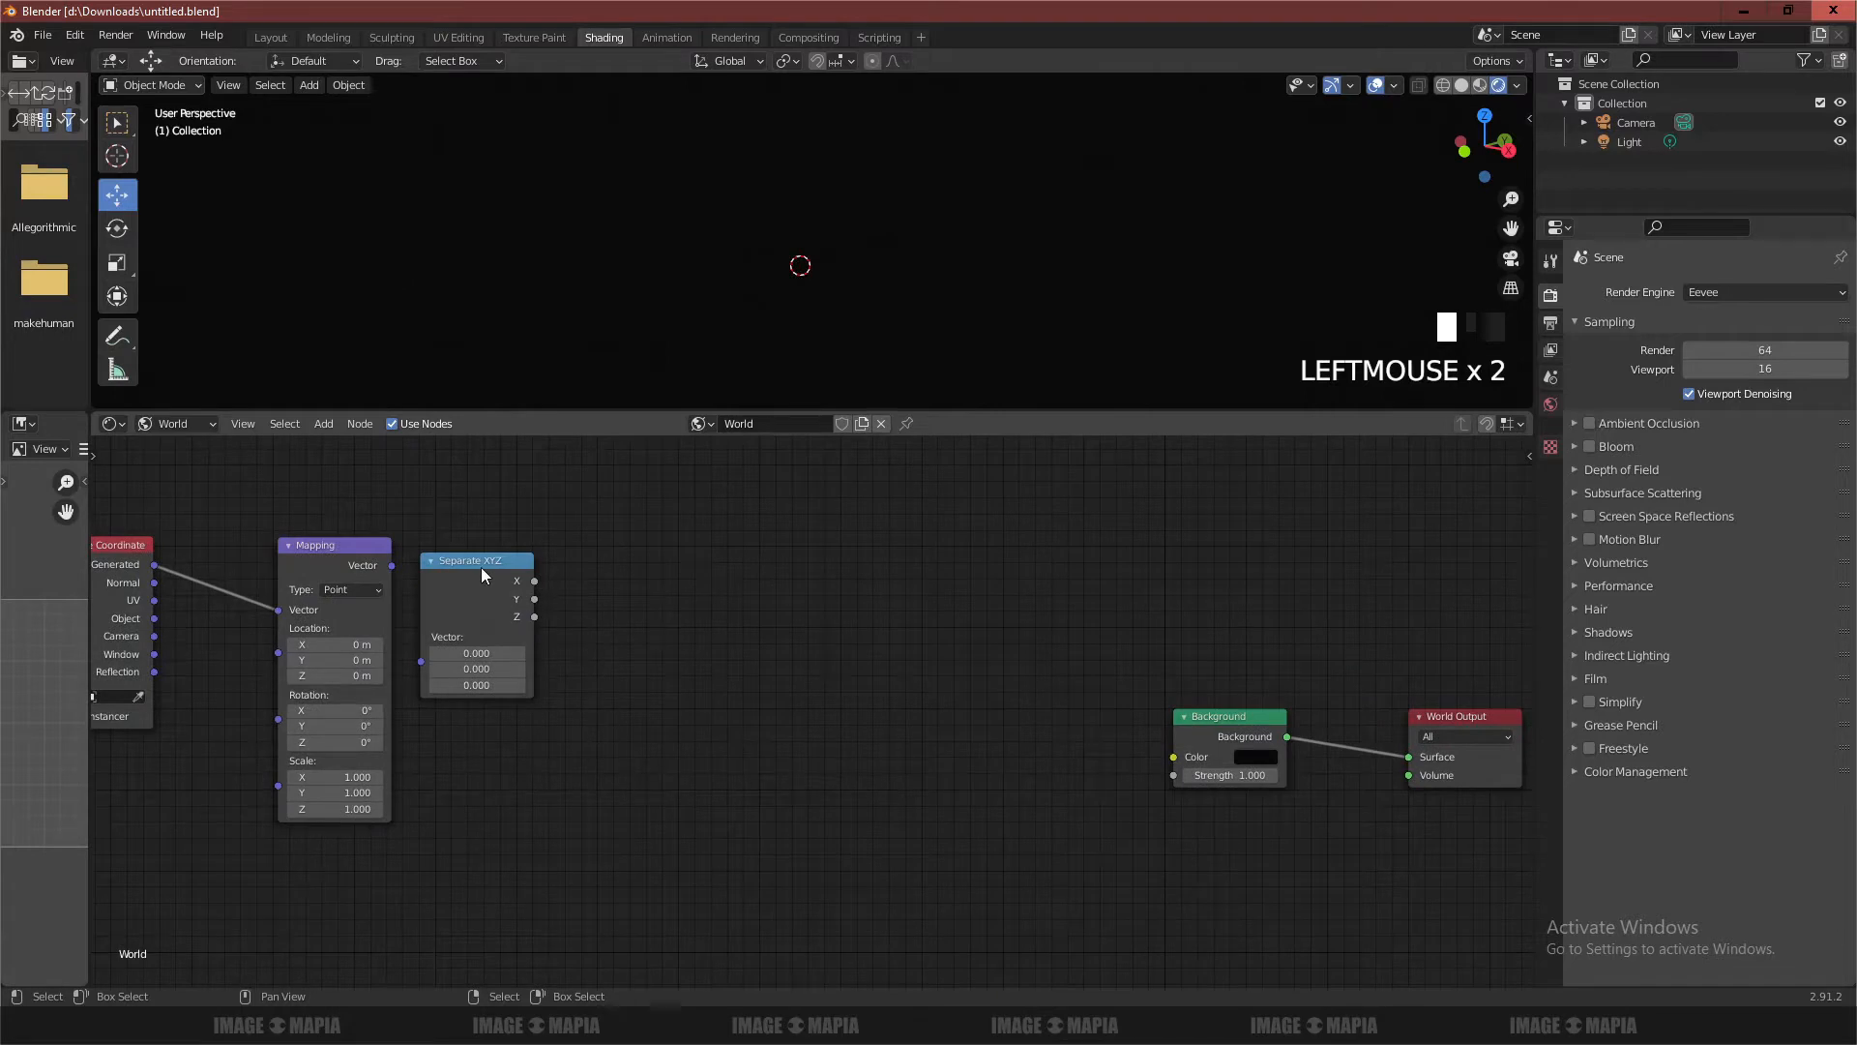
key(shift+a)
click(882, 613)
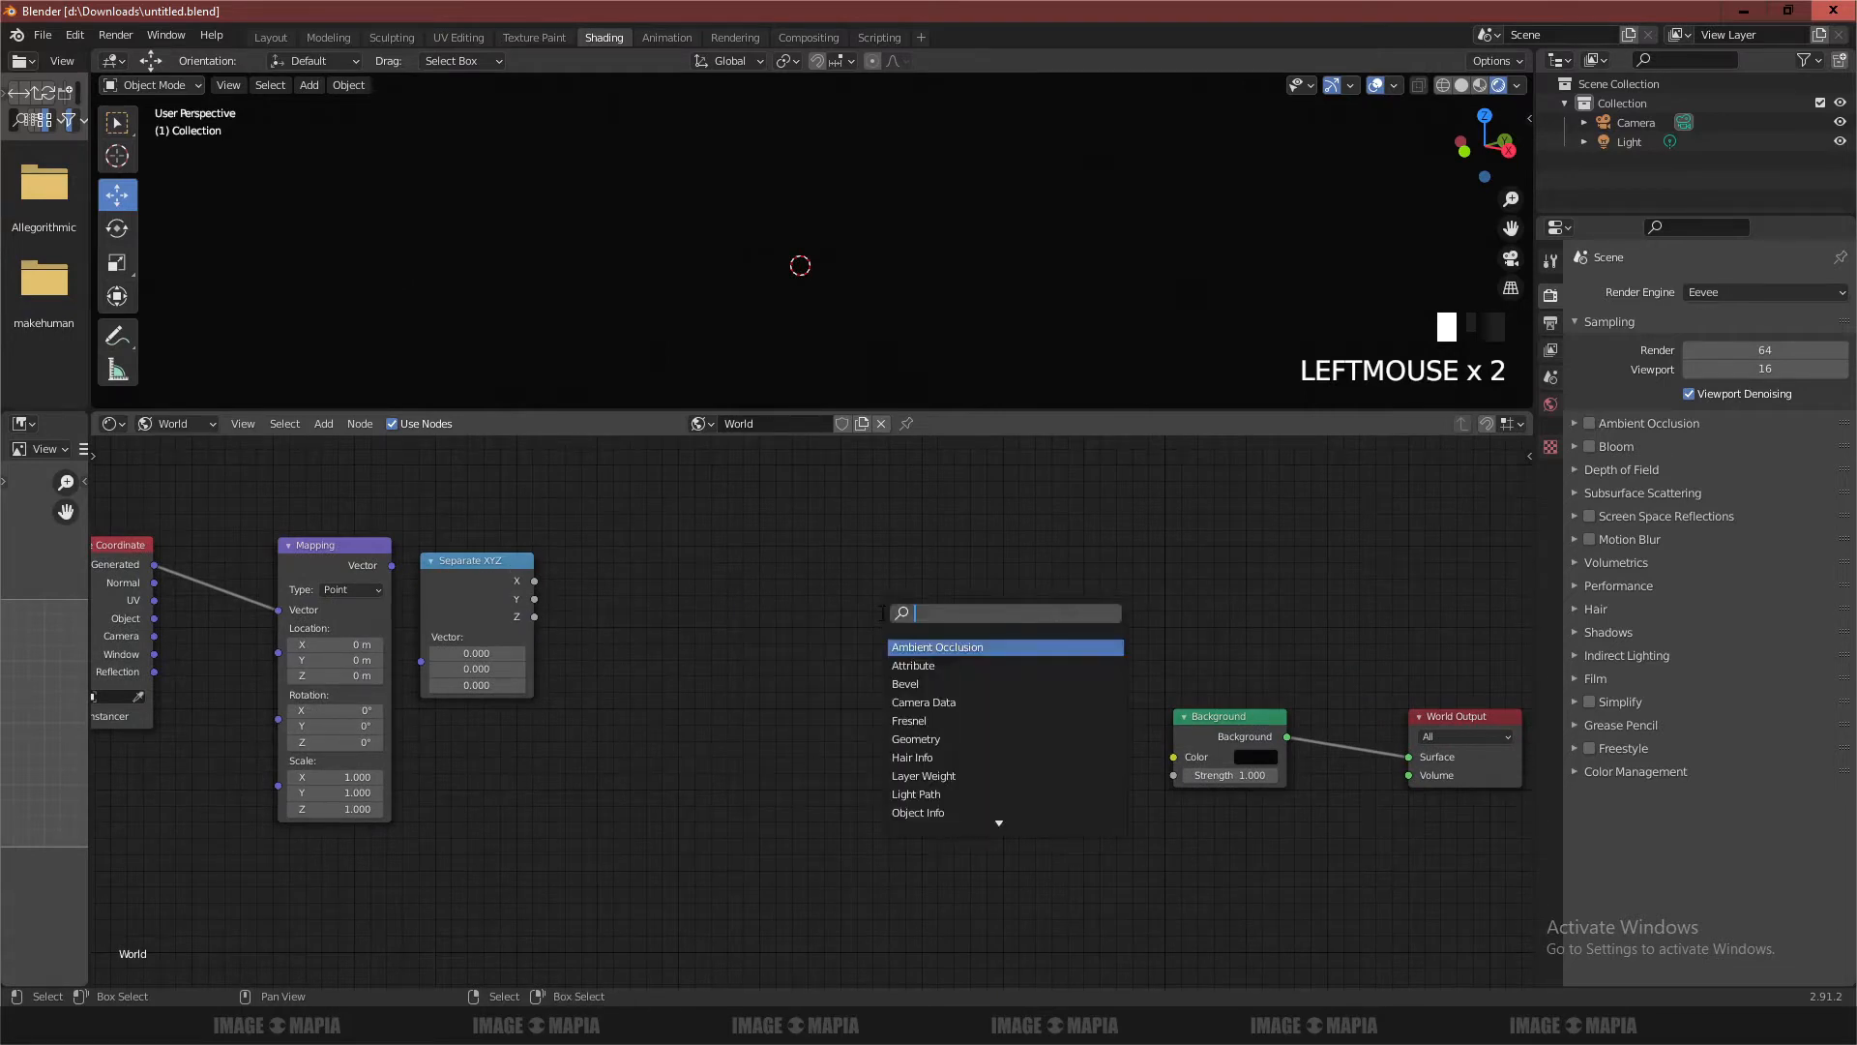
text(valu)
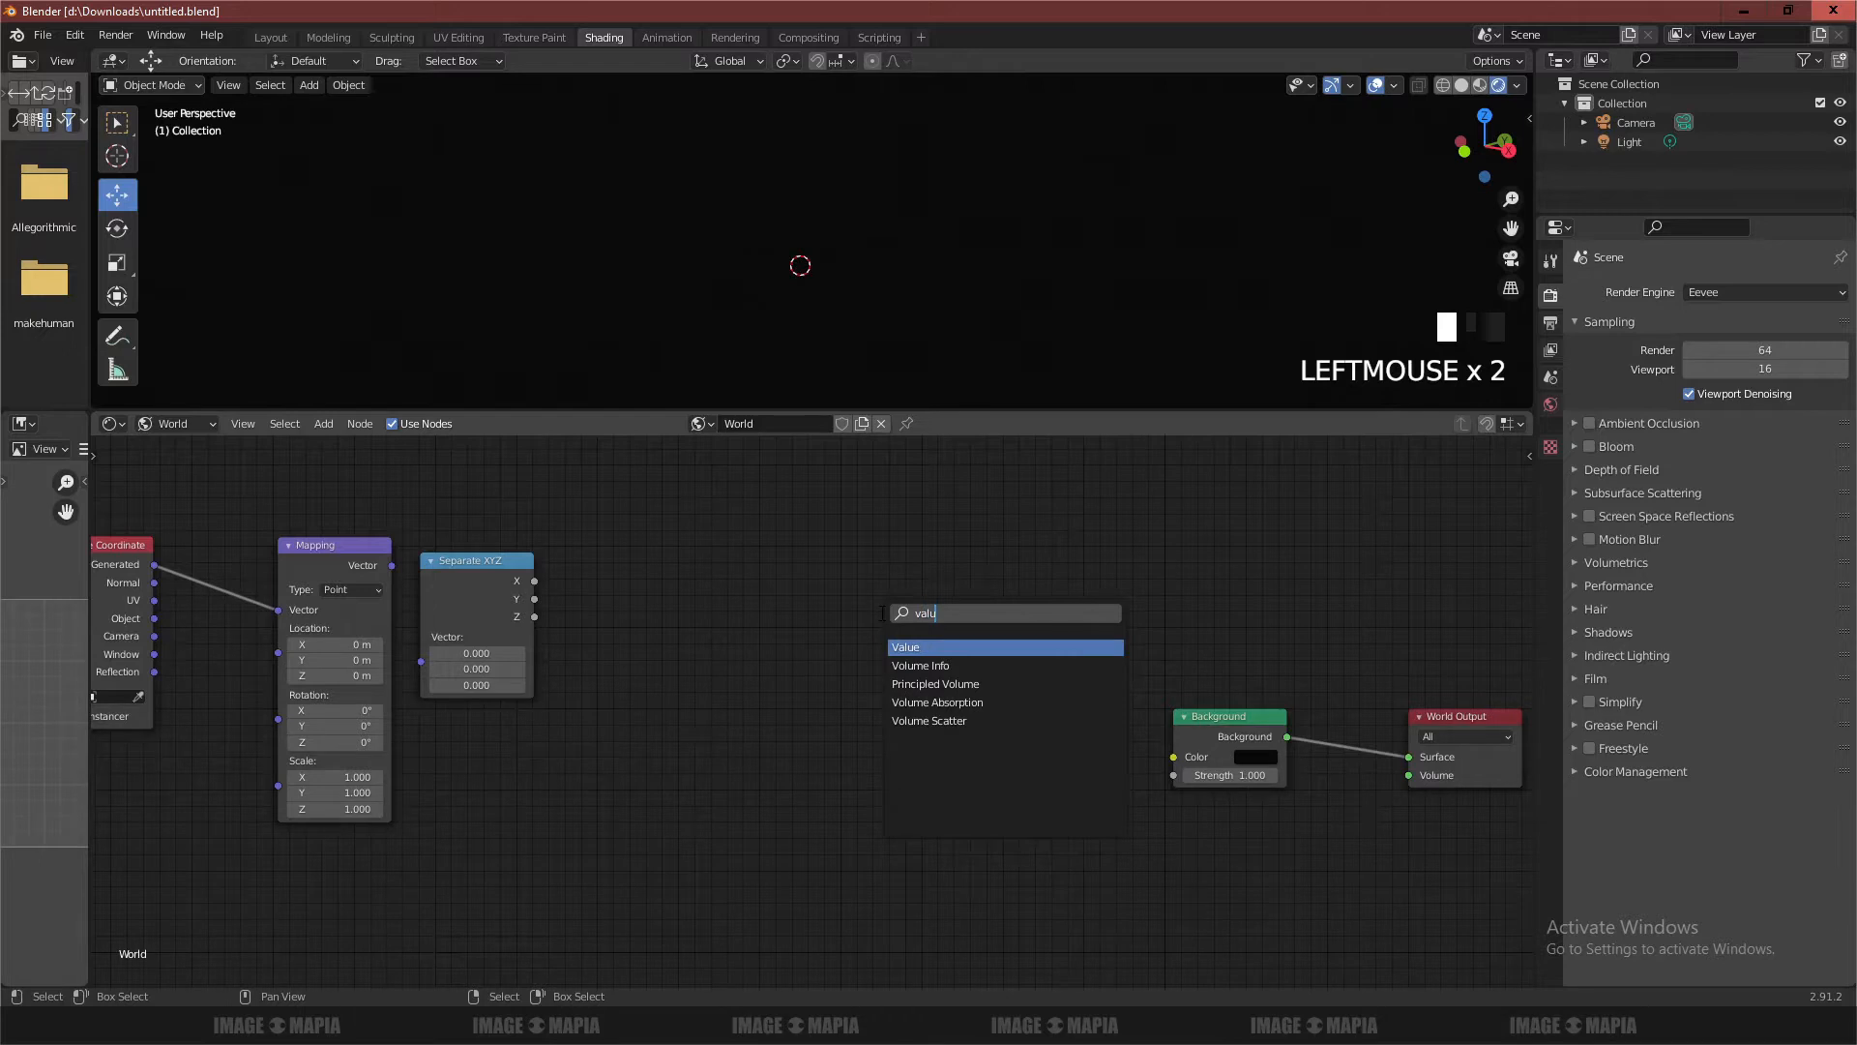
key(Return)
click(759, 615)
key(x)
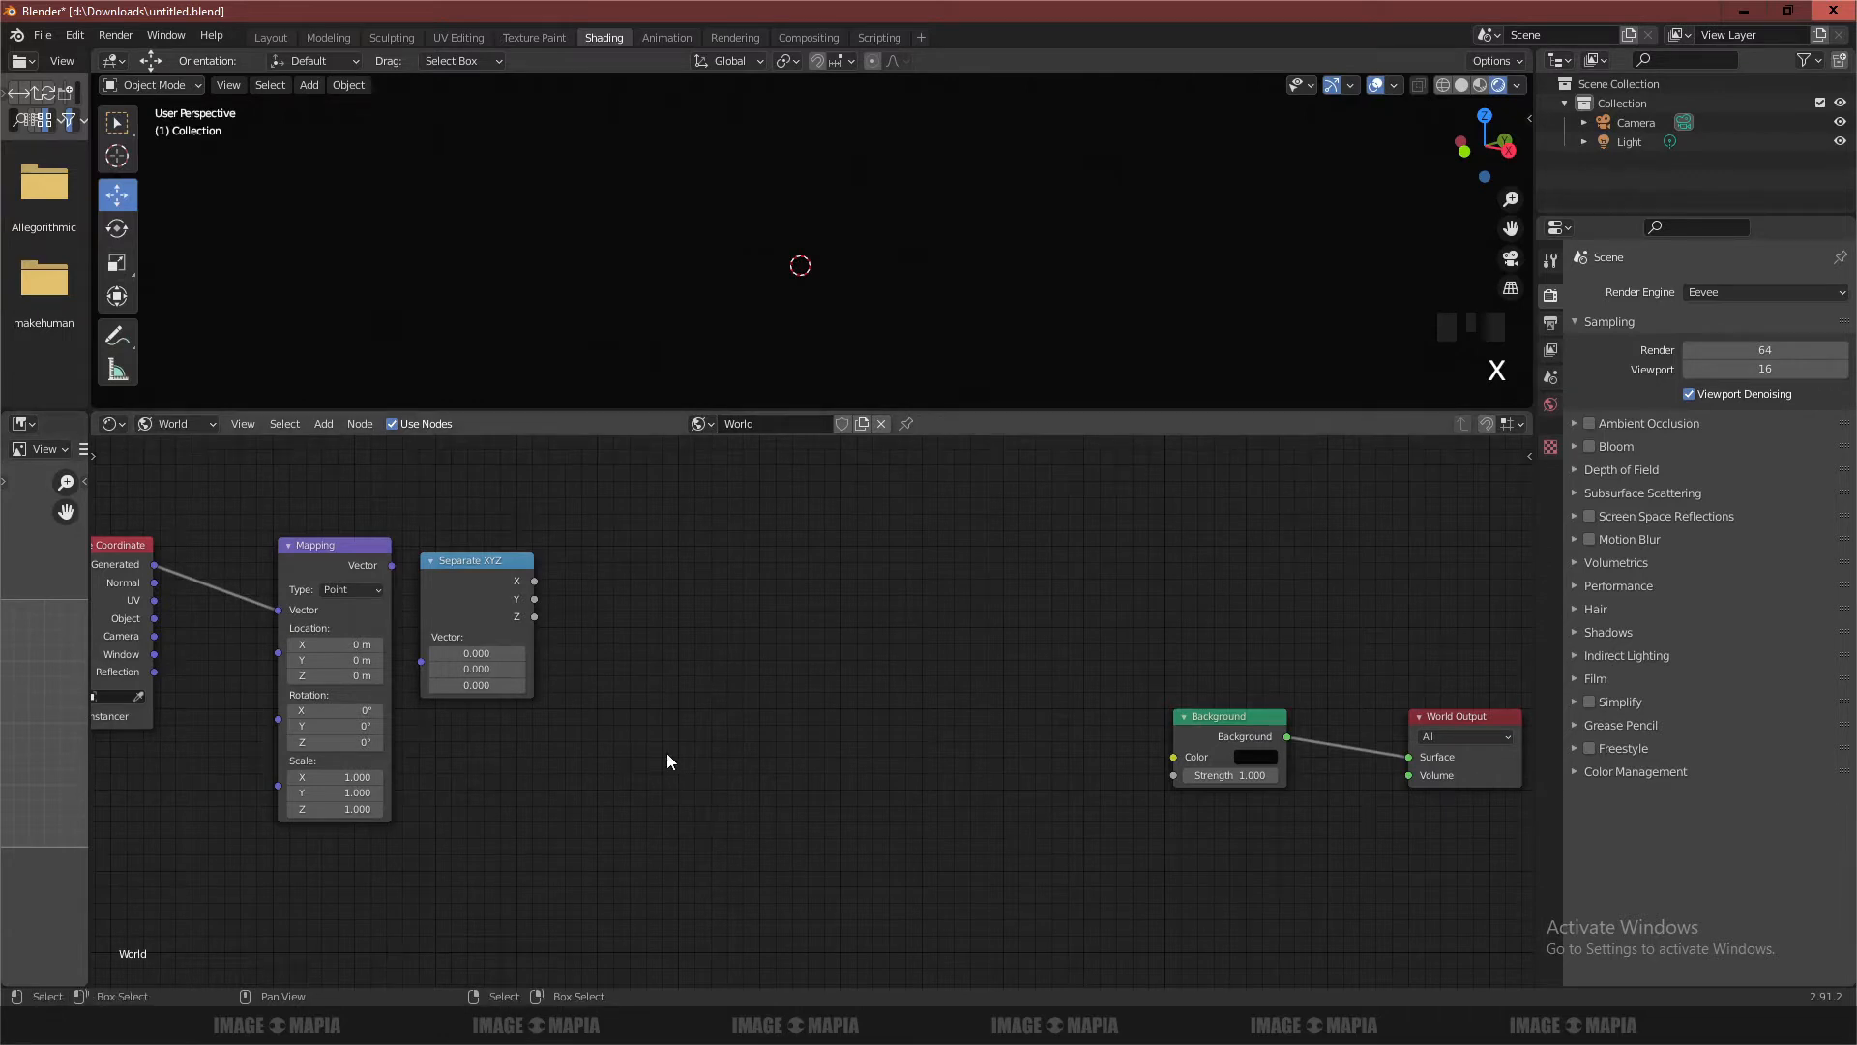
Add a Math node with the Add operation just to the right of the Separate XYZ node
key(shift+a)
text(sadd)
key(Return)
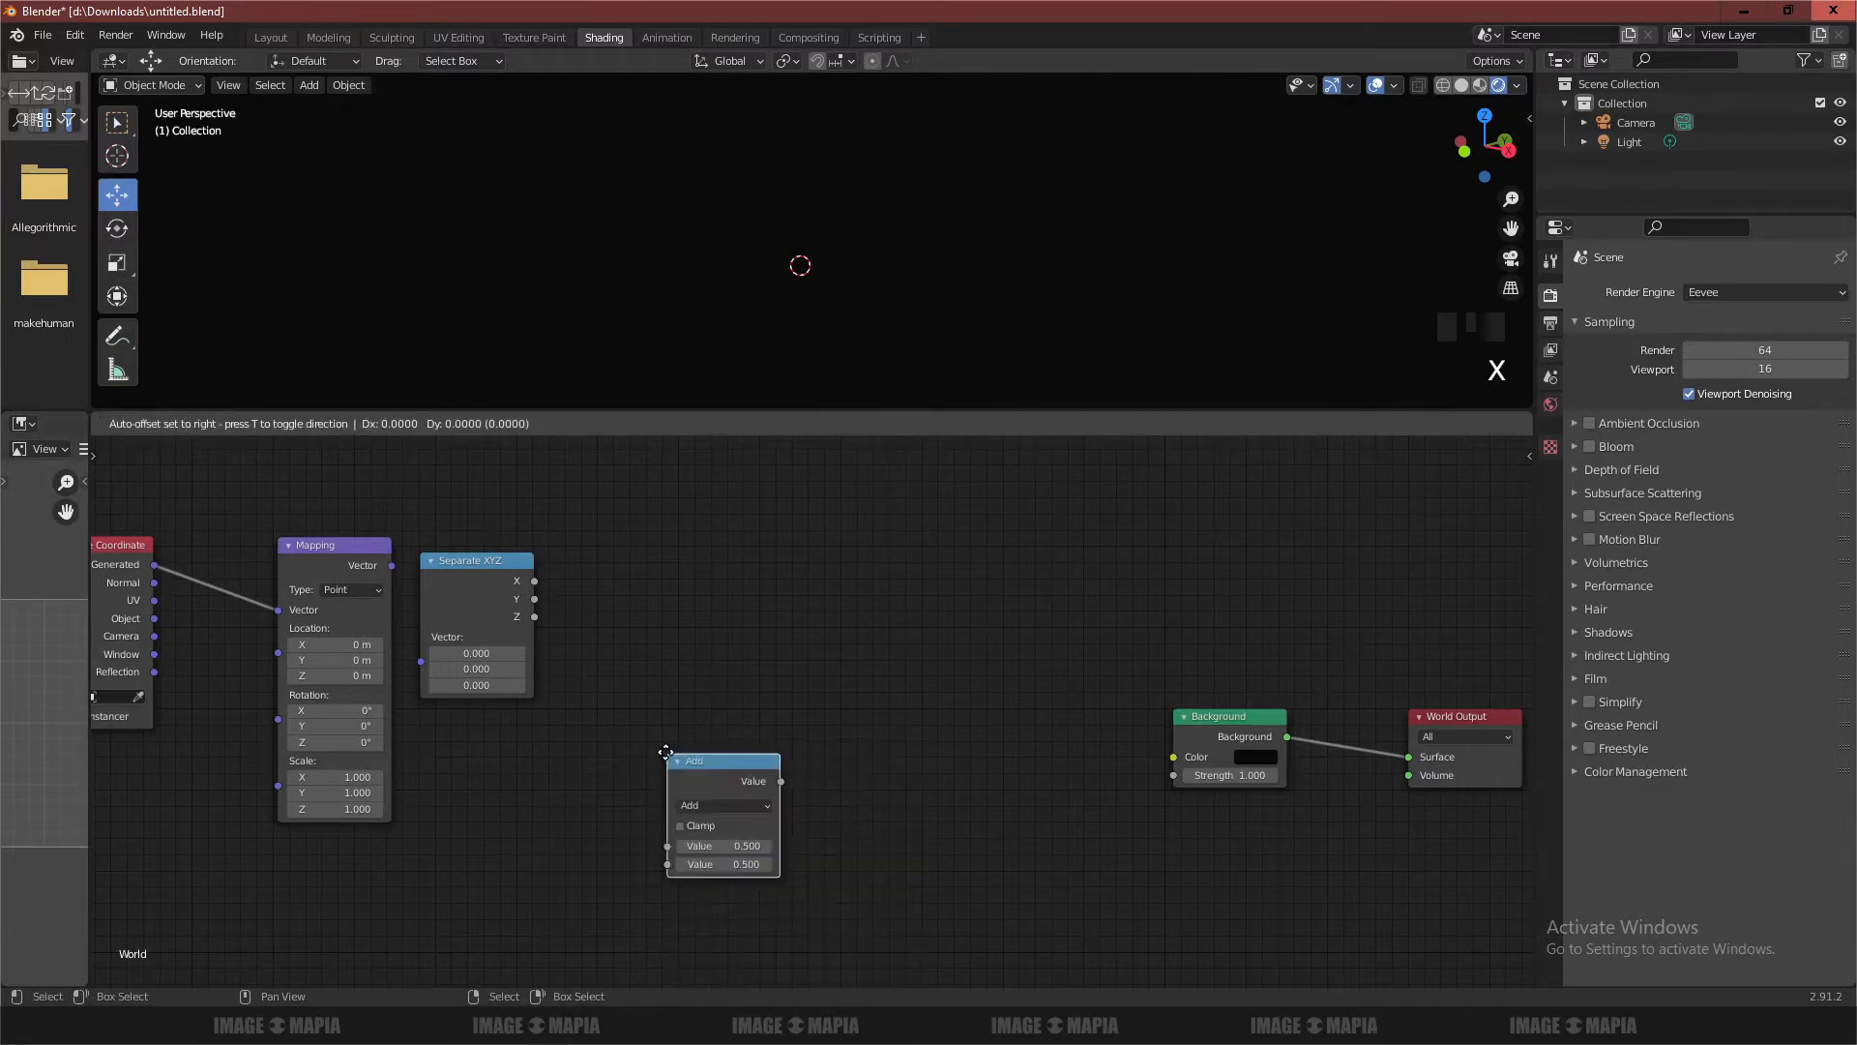
click(614, 586)
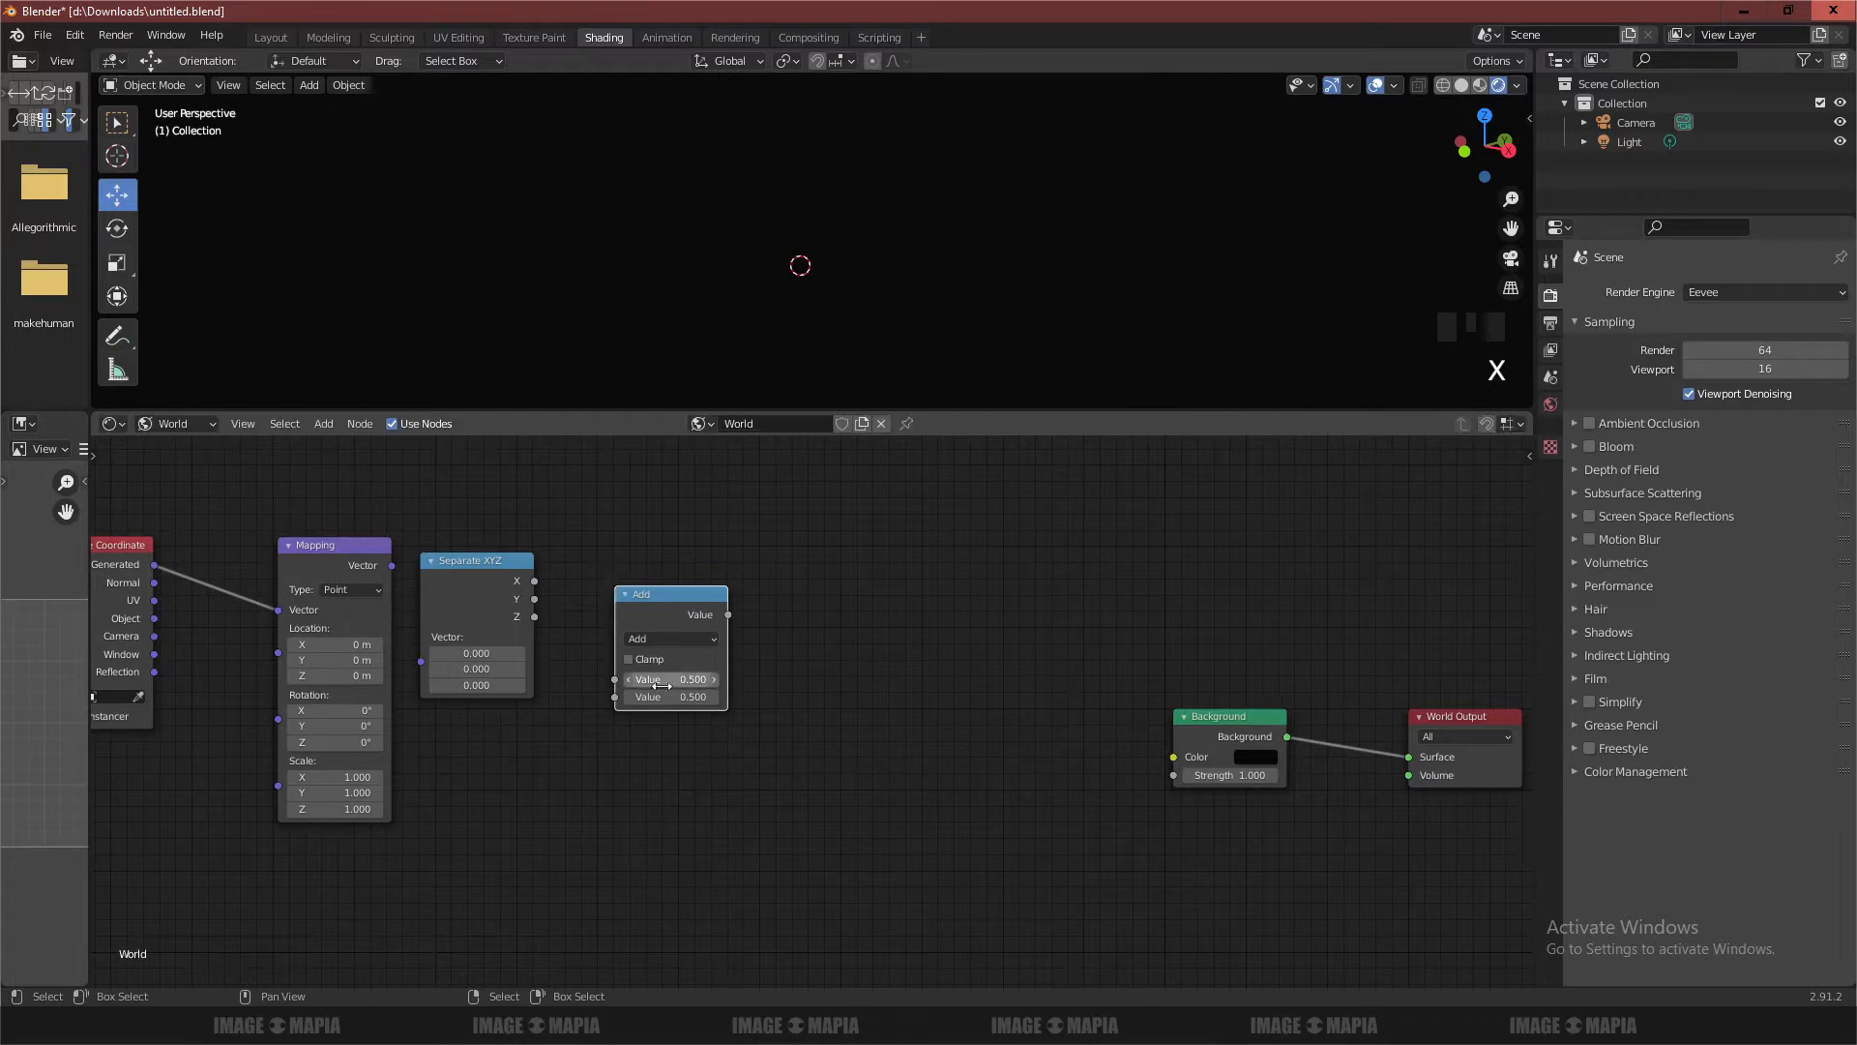
Connect Mapping's Vector to Separate XYZ and the Math node's Value to the Background's Color
drag(466, 563, 444, 624)
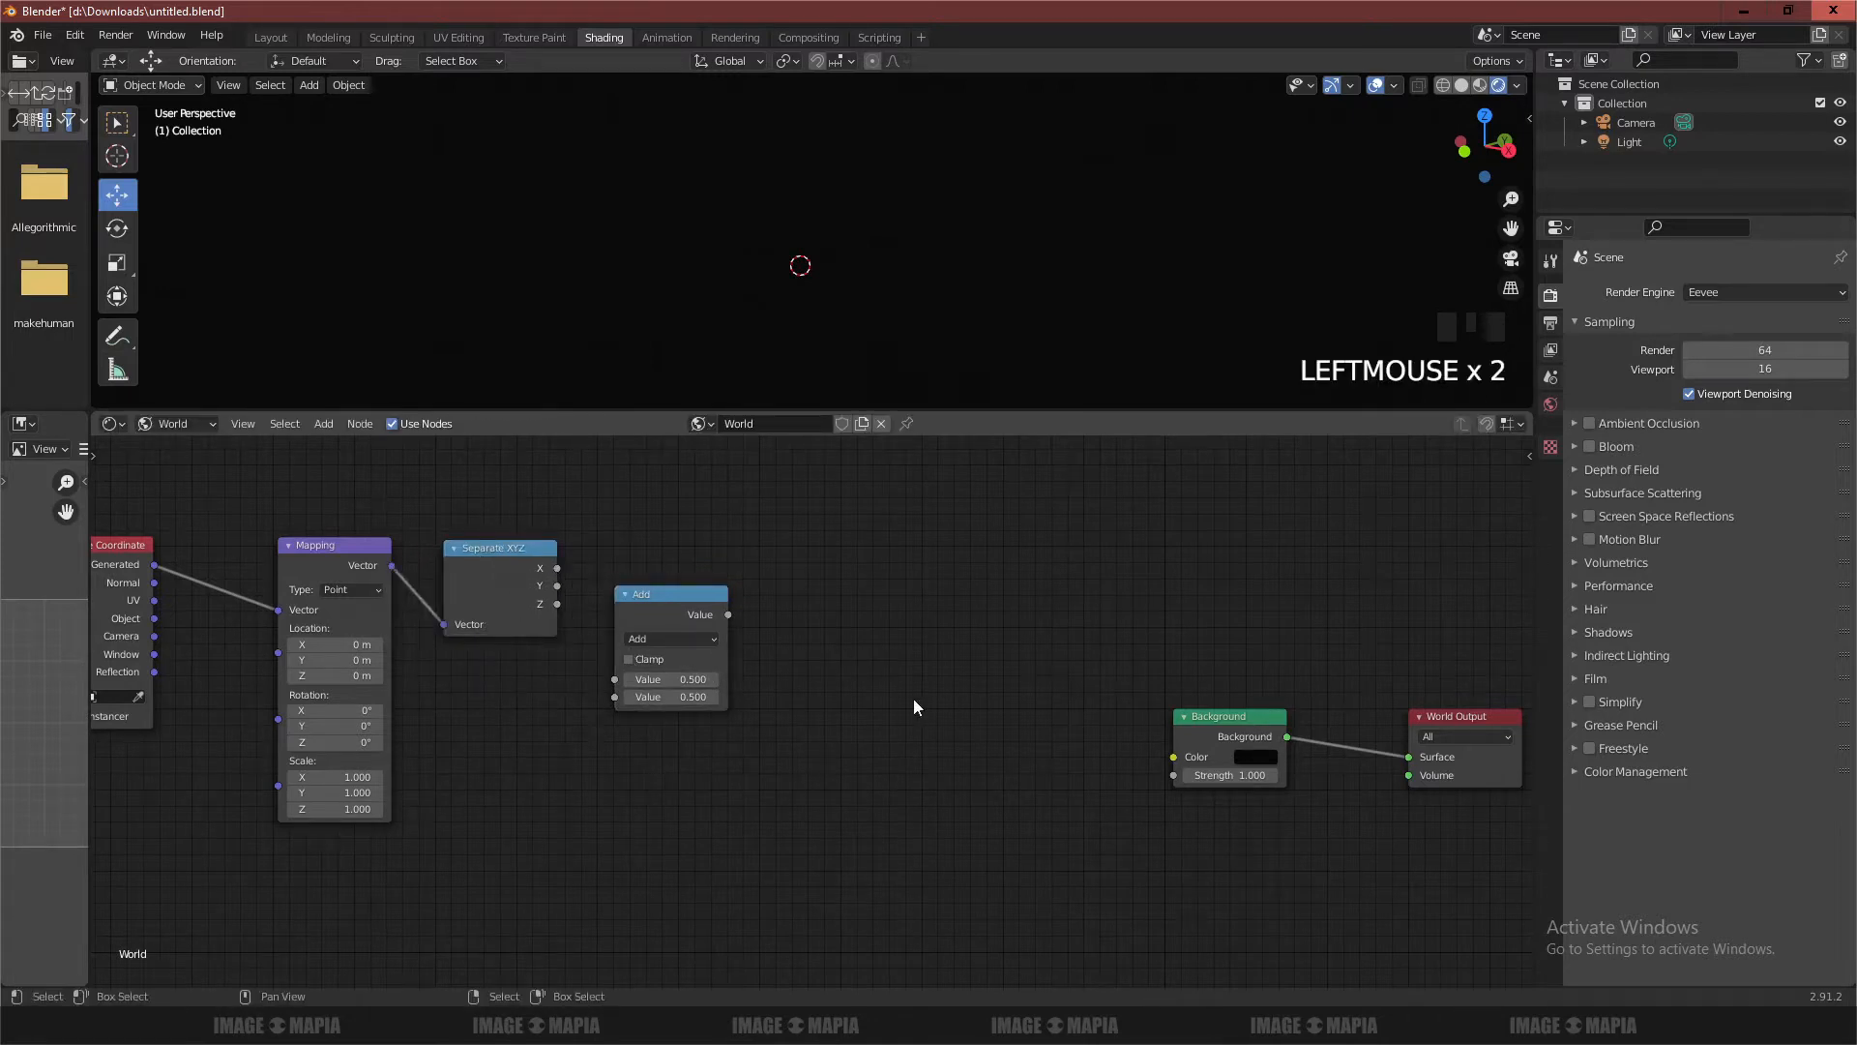
drag(729, 614, 1173, 757)
drag(648, 595, 688, 573)
Change the Math node's operation to Arctan2
click(688, 616)
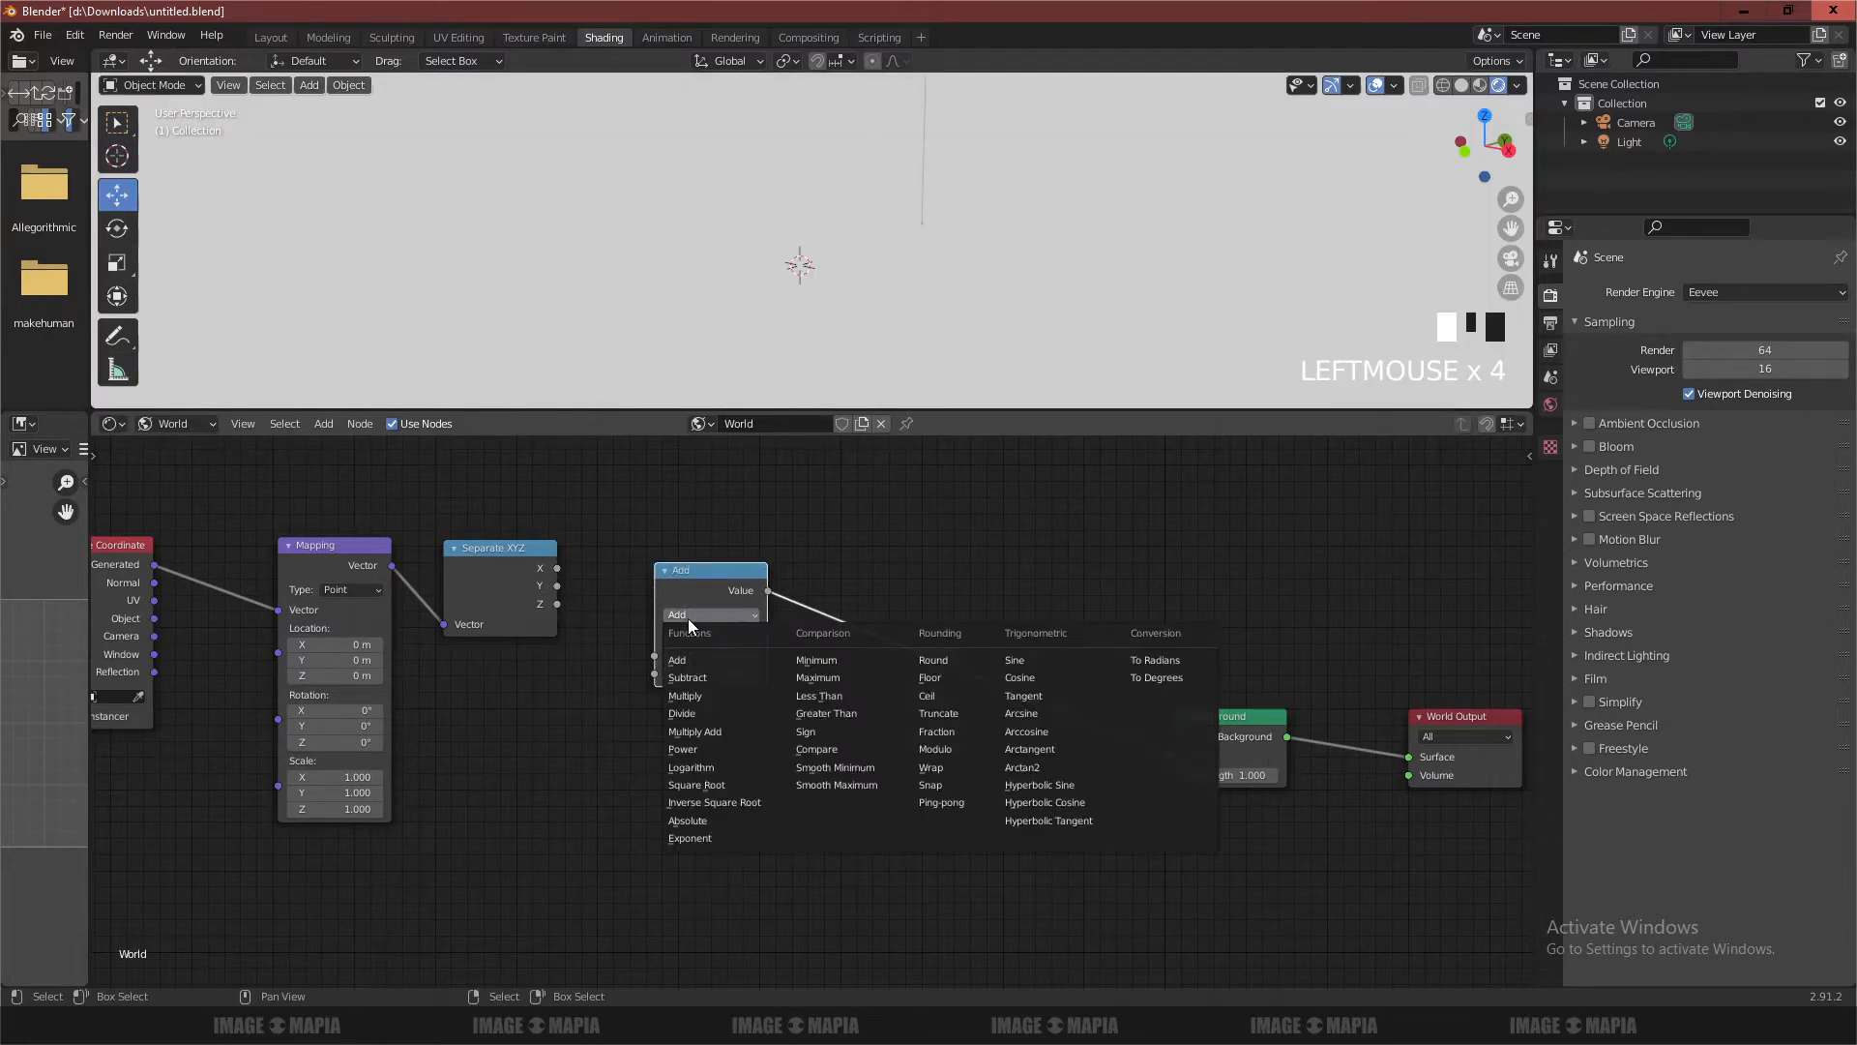
scroll(671, 679, up, 3)
click(612, 553)
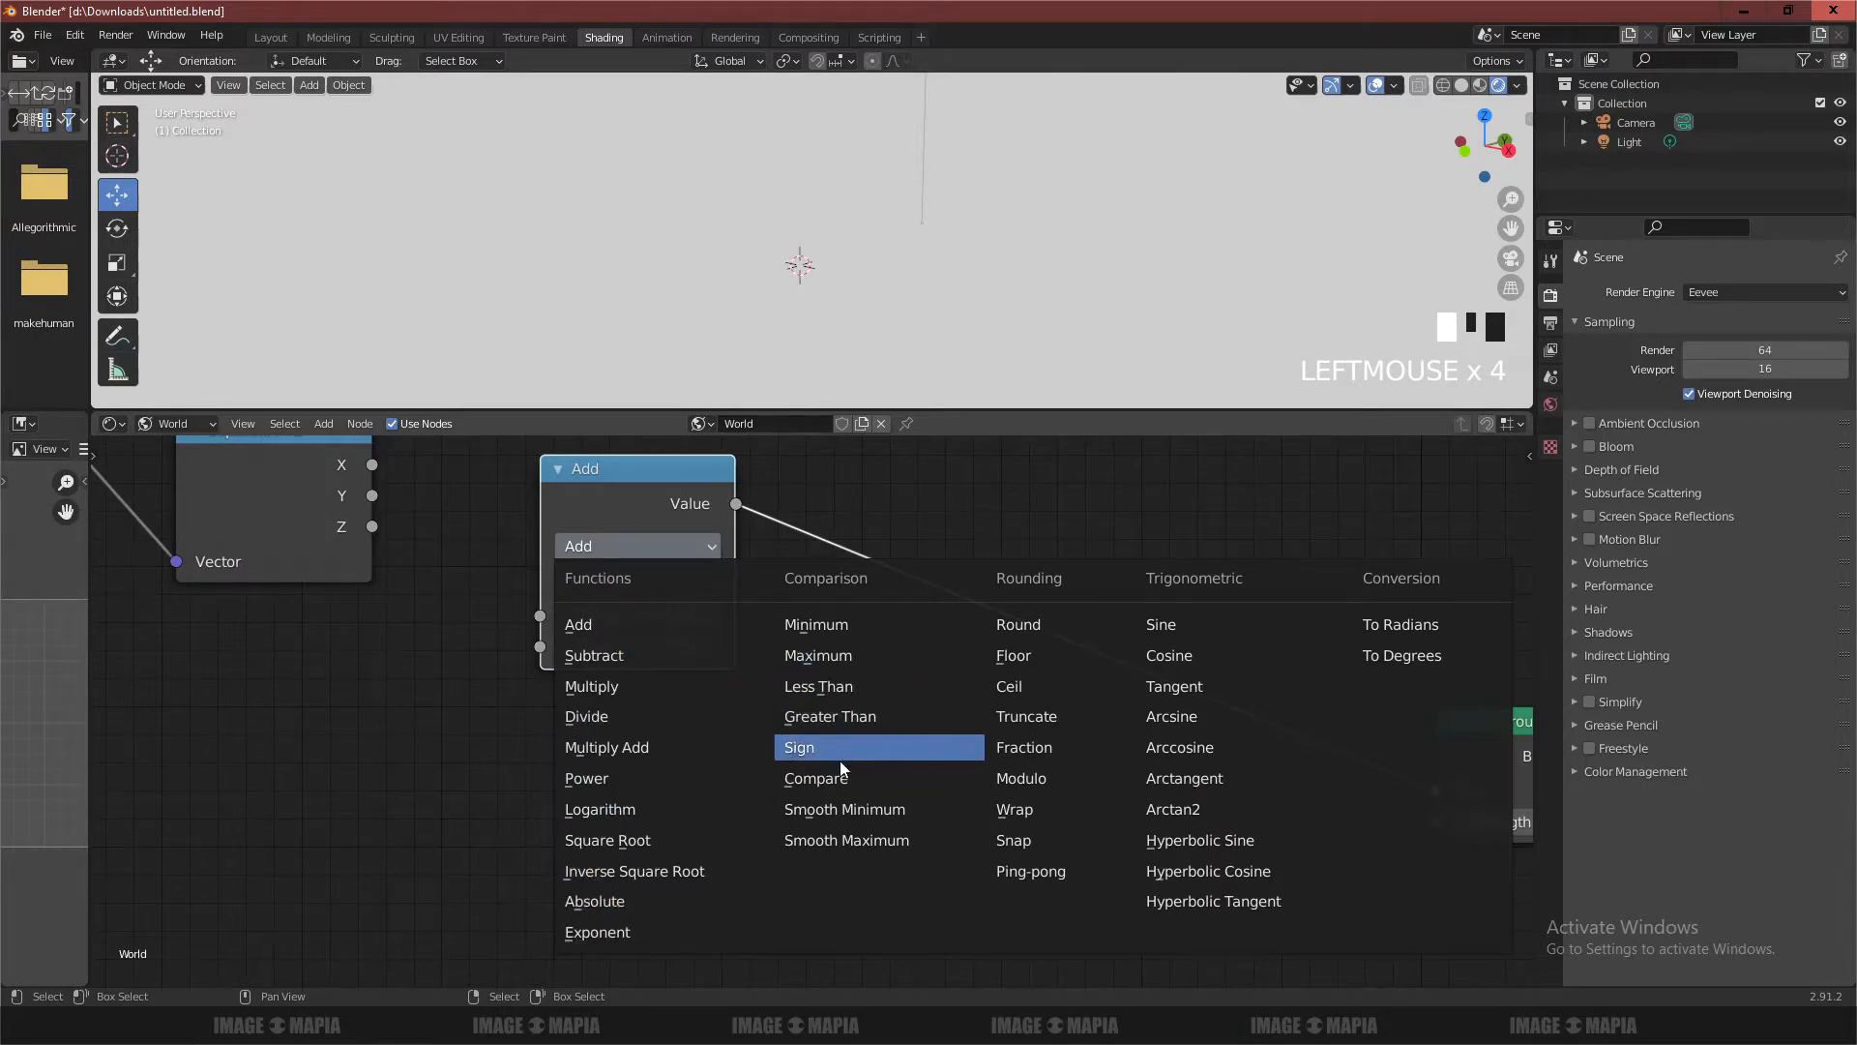
click(1181, 808)
scroll(415, 578, down, 2)
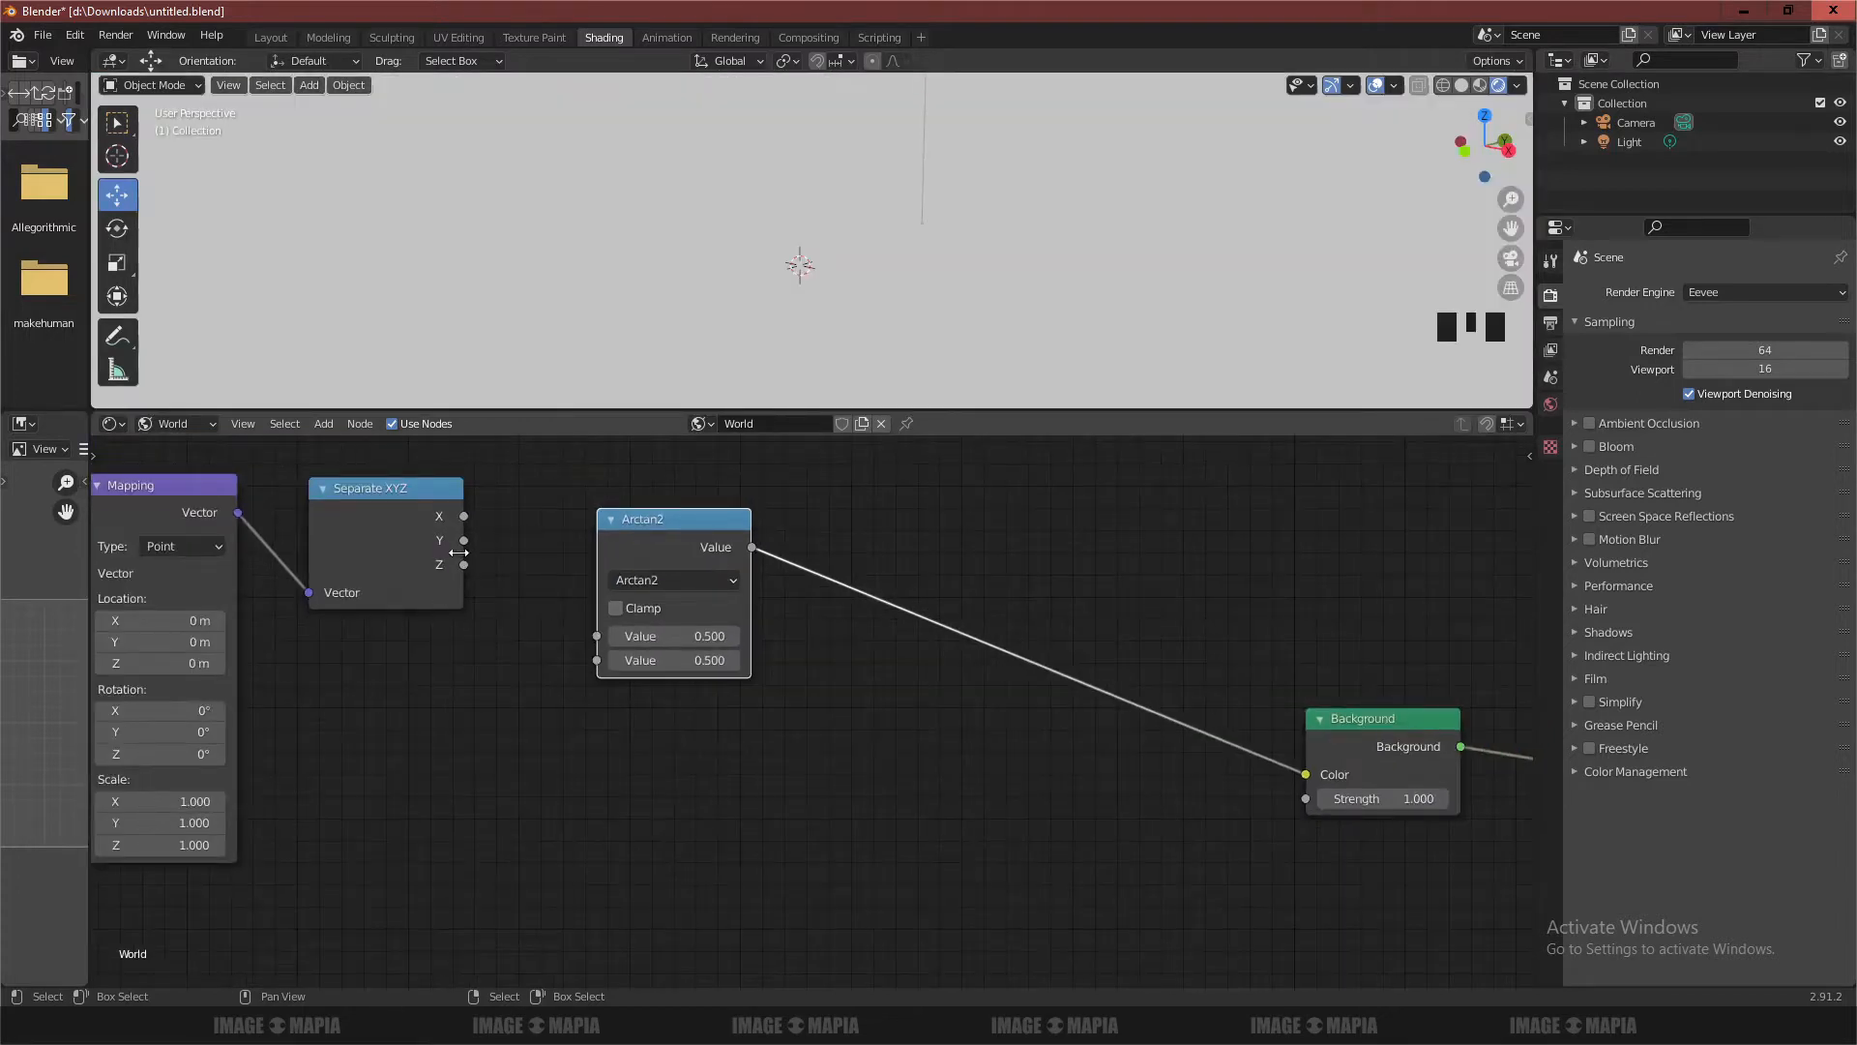
Connect Separate XYZ's Y output to the first Arctan2 value and its X output to the second
drag(464, 517, 606, 638)
drag(464, 540, 597, 659)
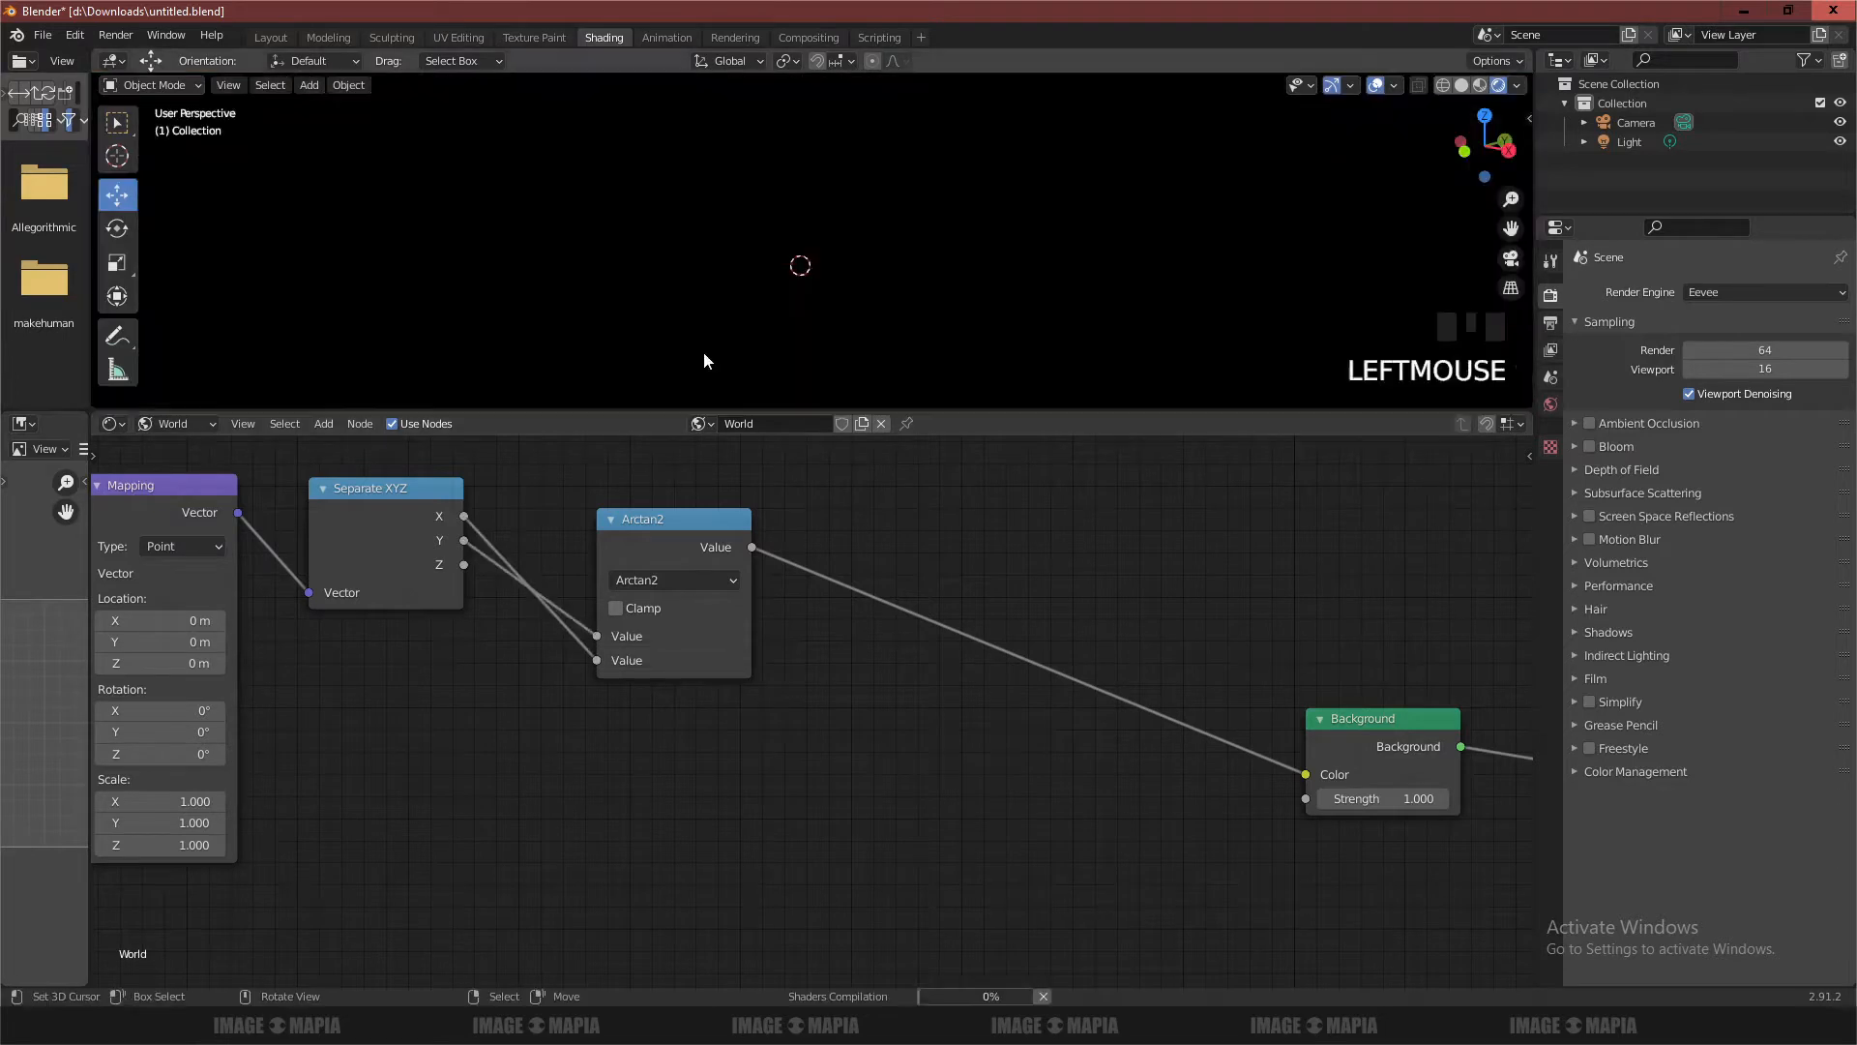
scroll(751, 281, down, 19)
scroll(438, 664, down, 1)
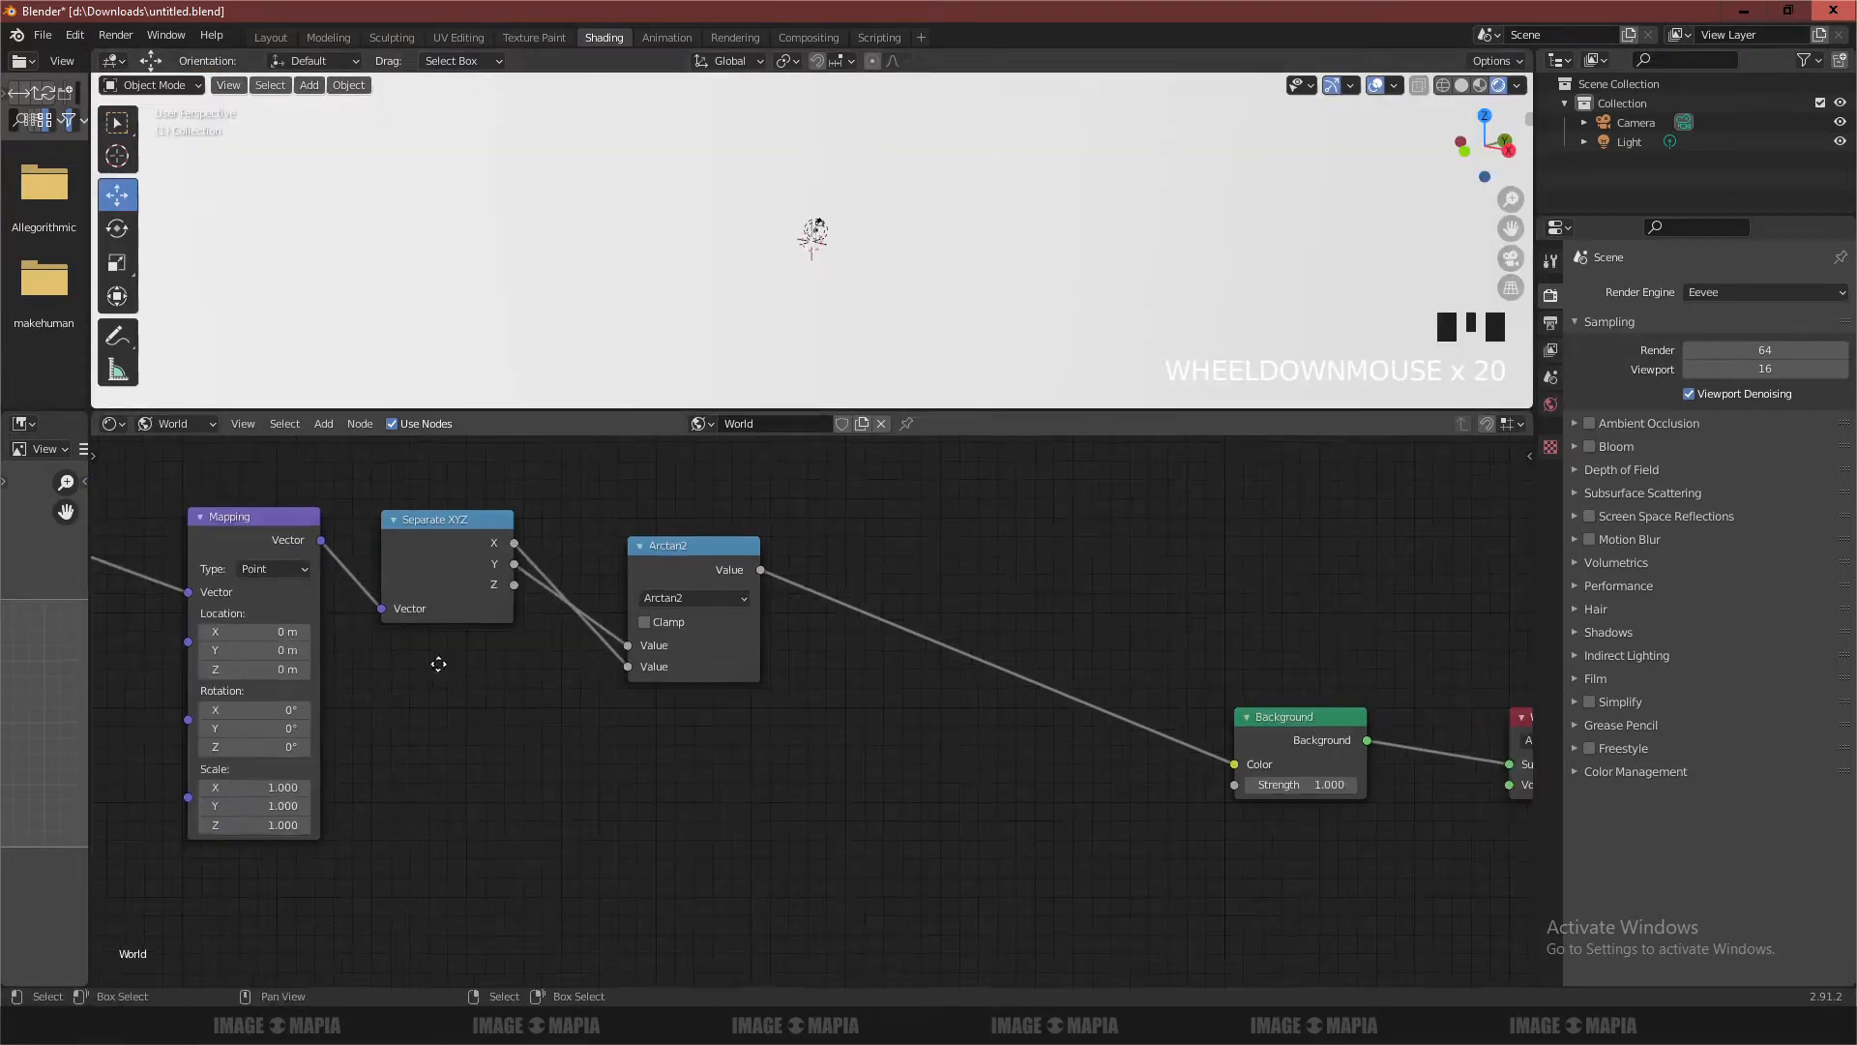
Set the Mapping node's Location to -0.5 m in both X and Y
middle_drag(438, 664, 585, 662)
click(435, 625)
text(-0.5)
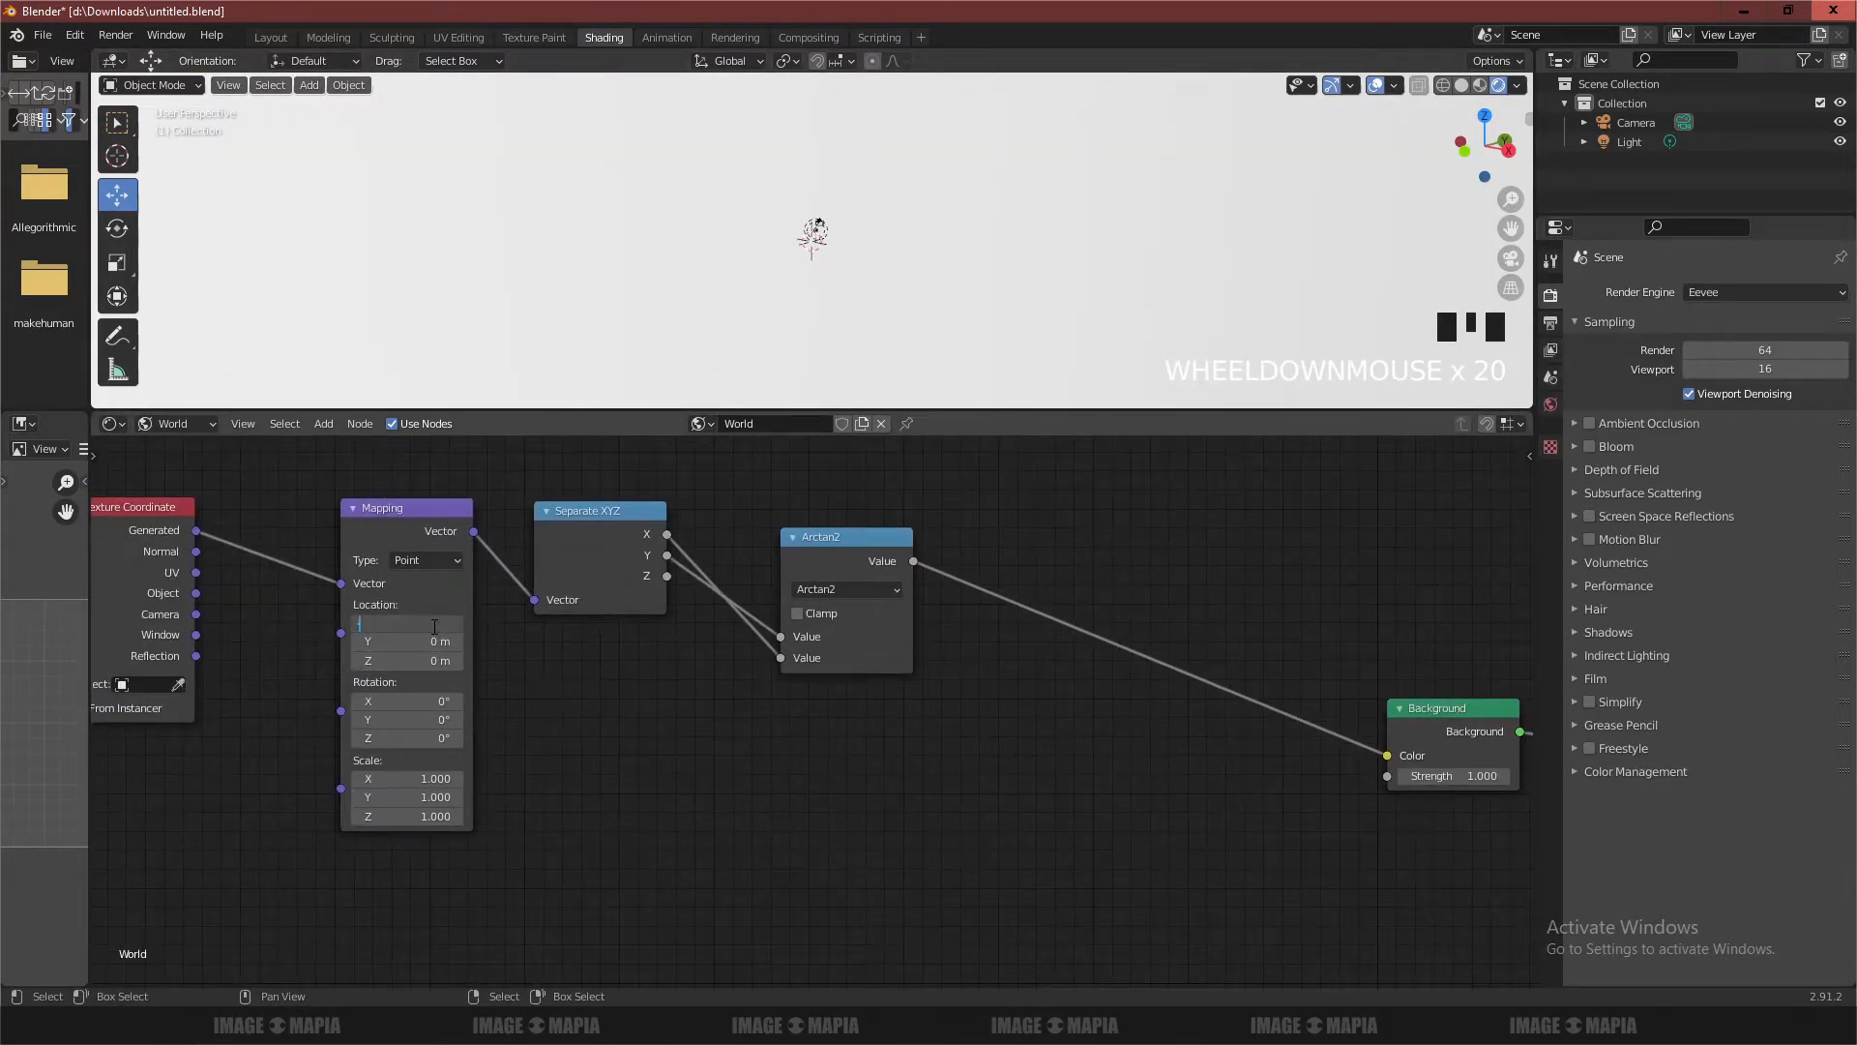
key(Tab)
text(-.5)
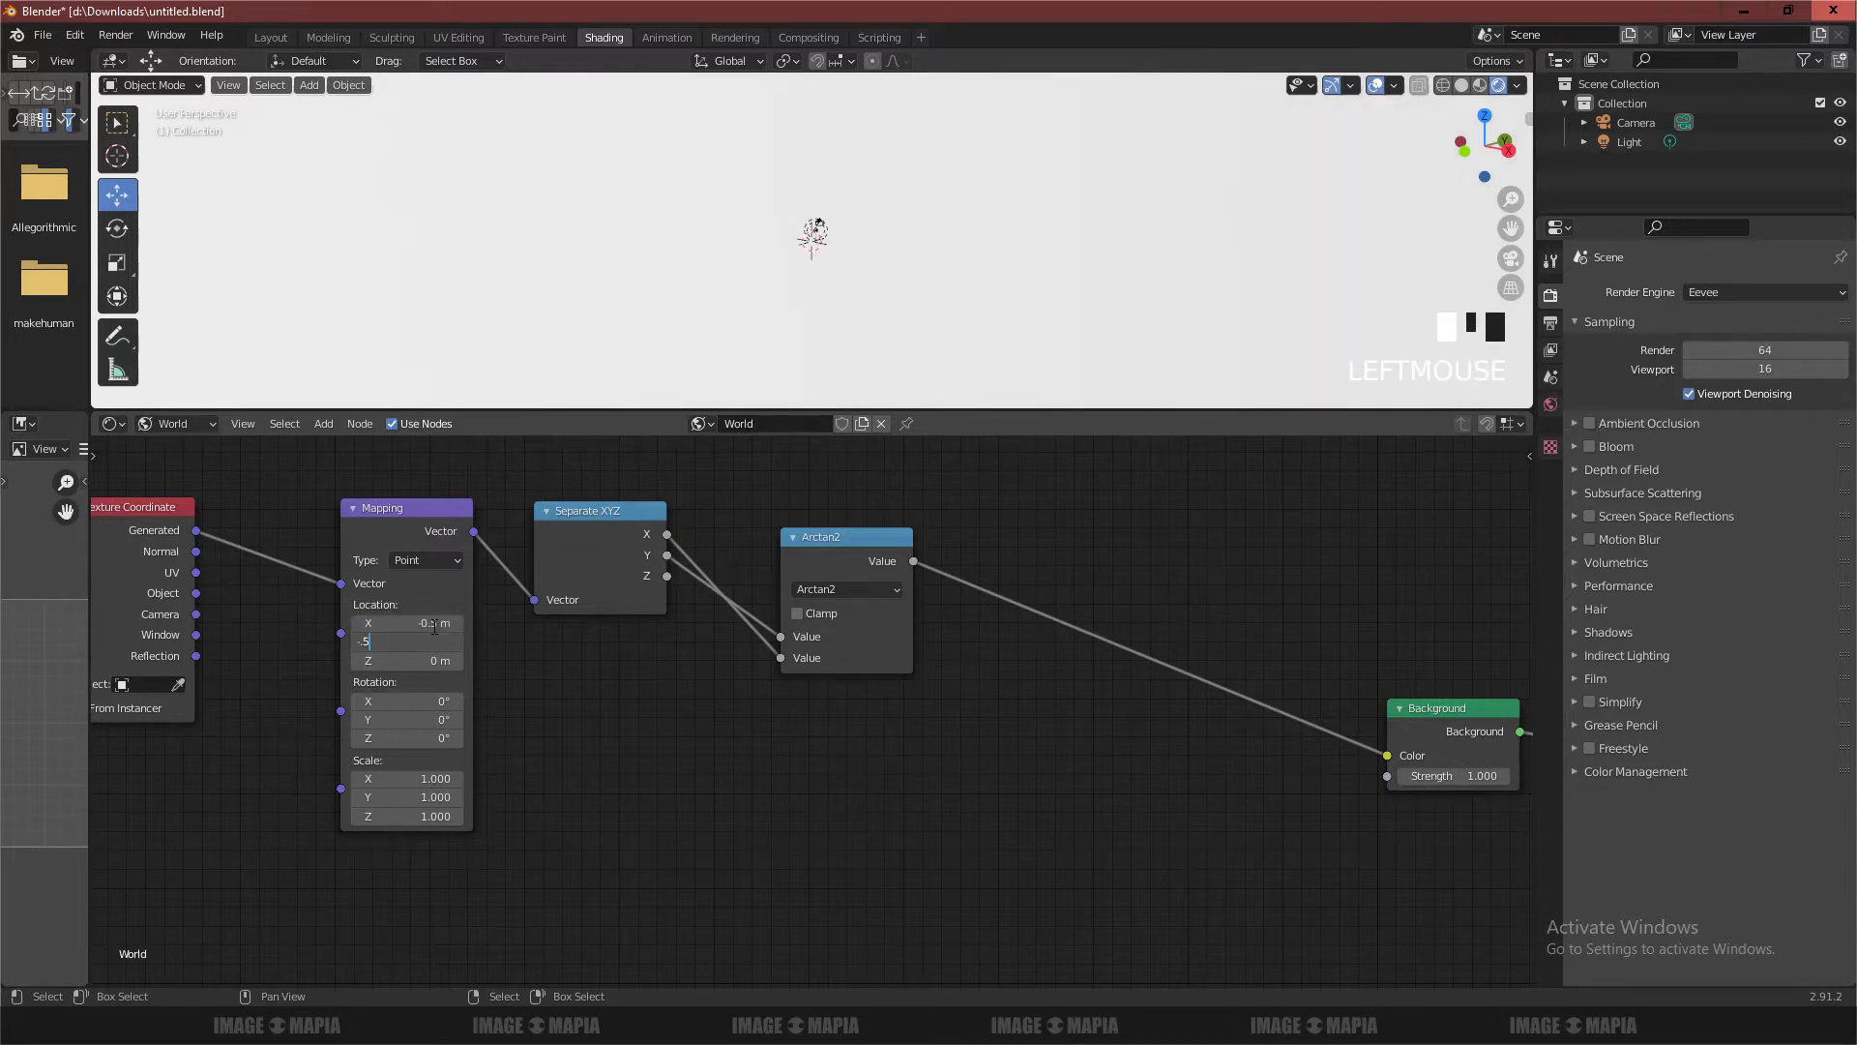
key(Tab)
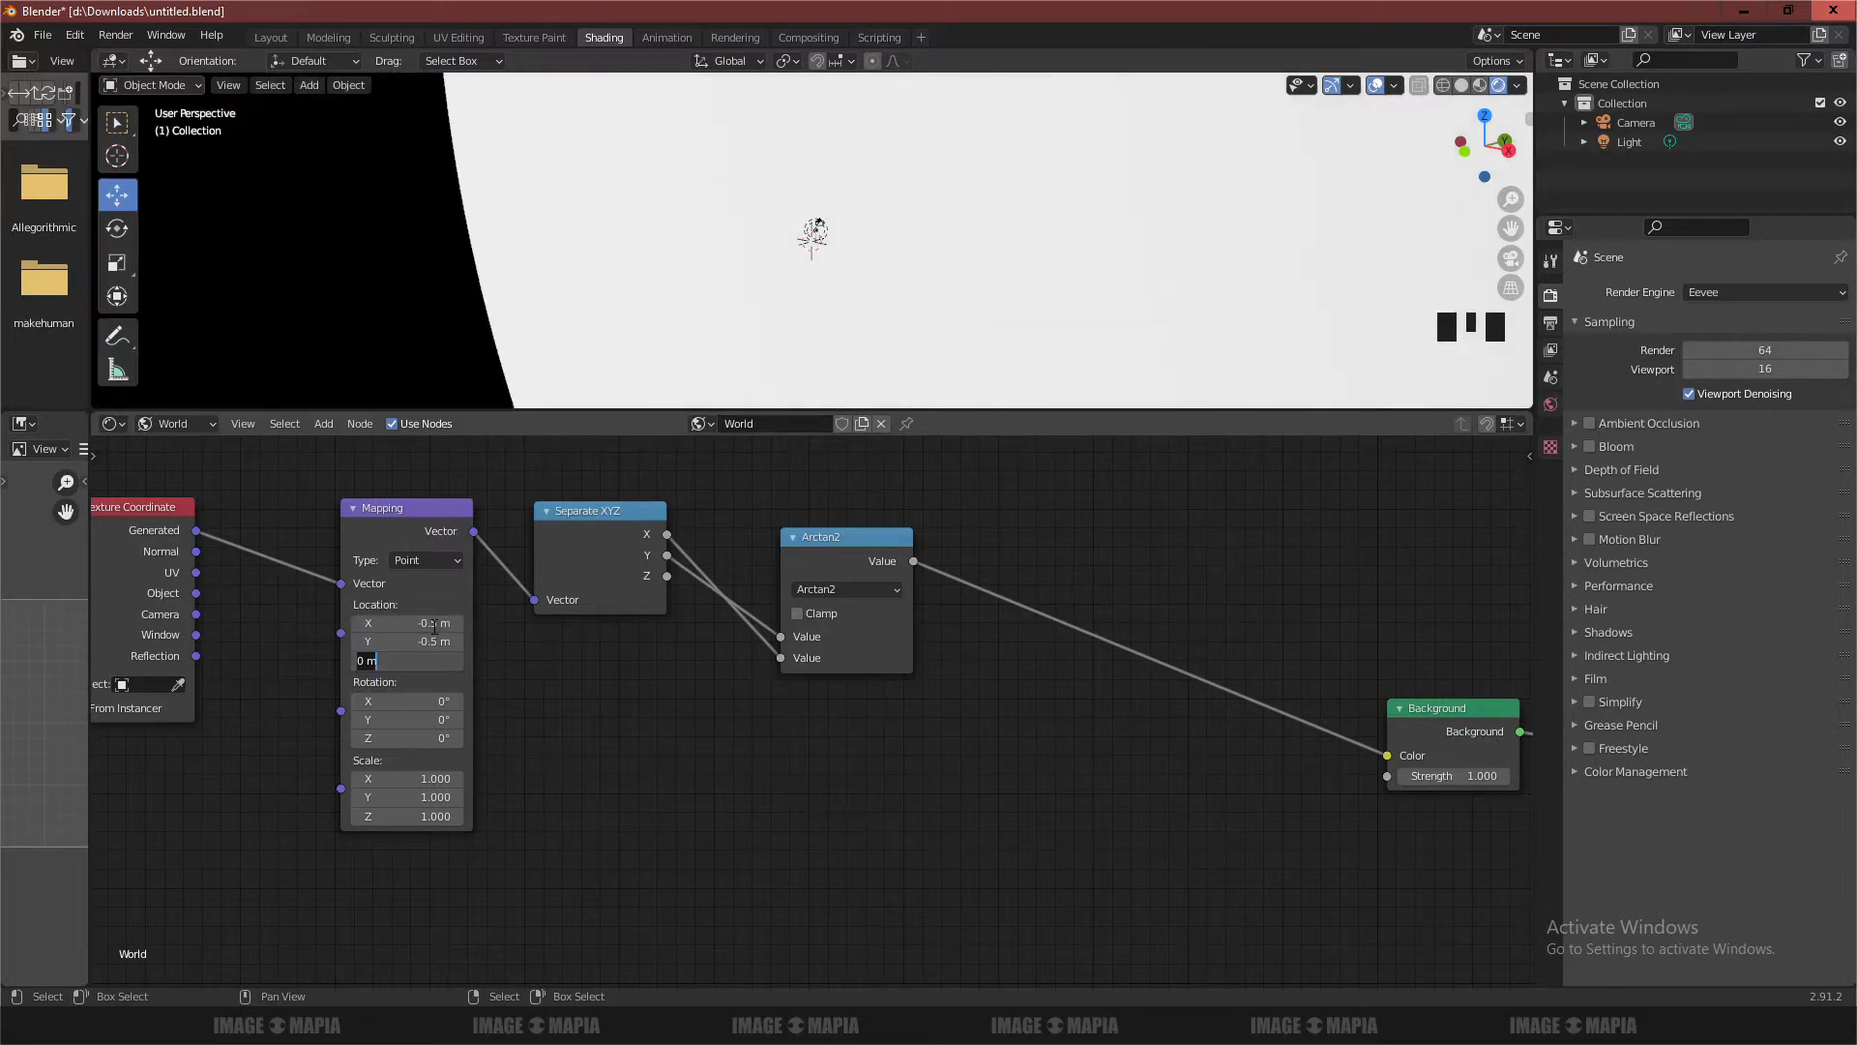
key(Tab)
key(Tab)
key(Tab)
key(Tab)
key(Tab)
key(Tab)
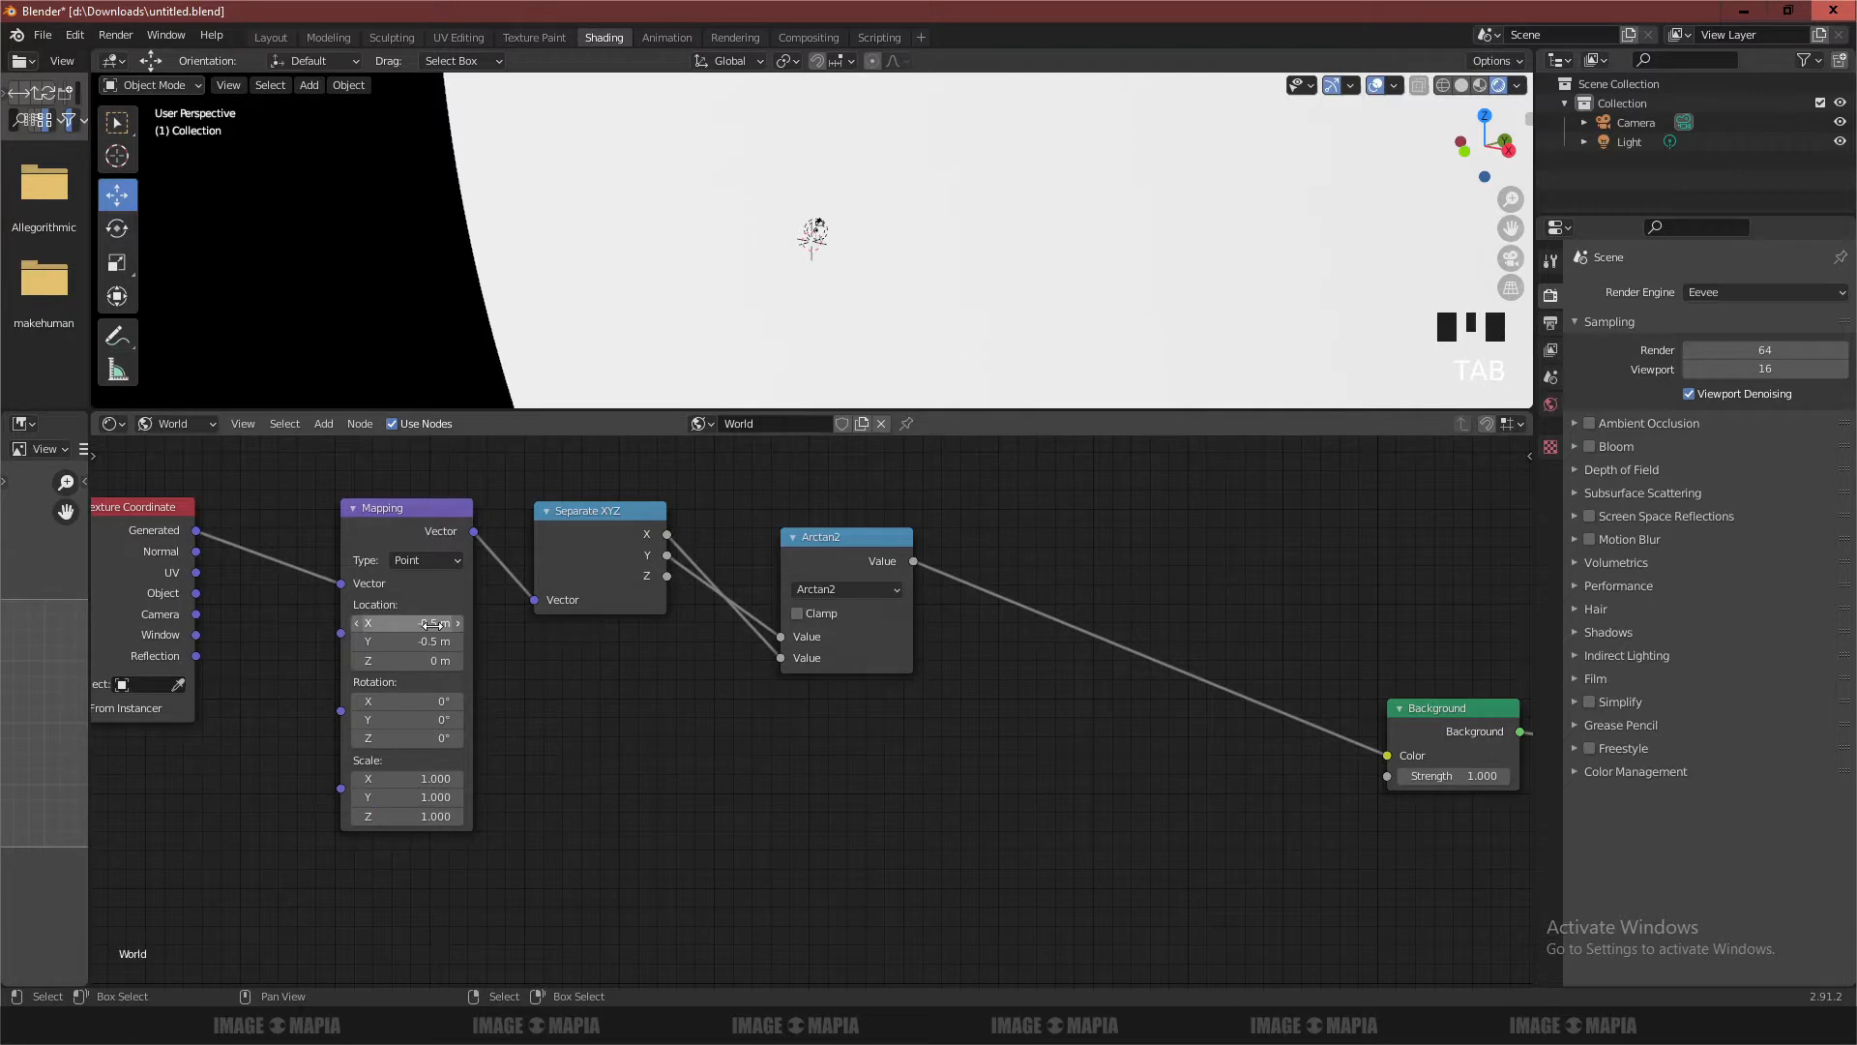
scroll(579, 718, down, 1)
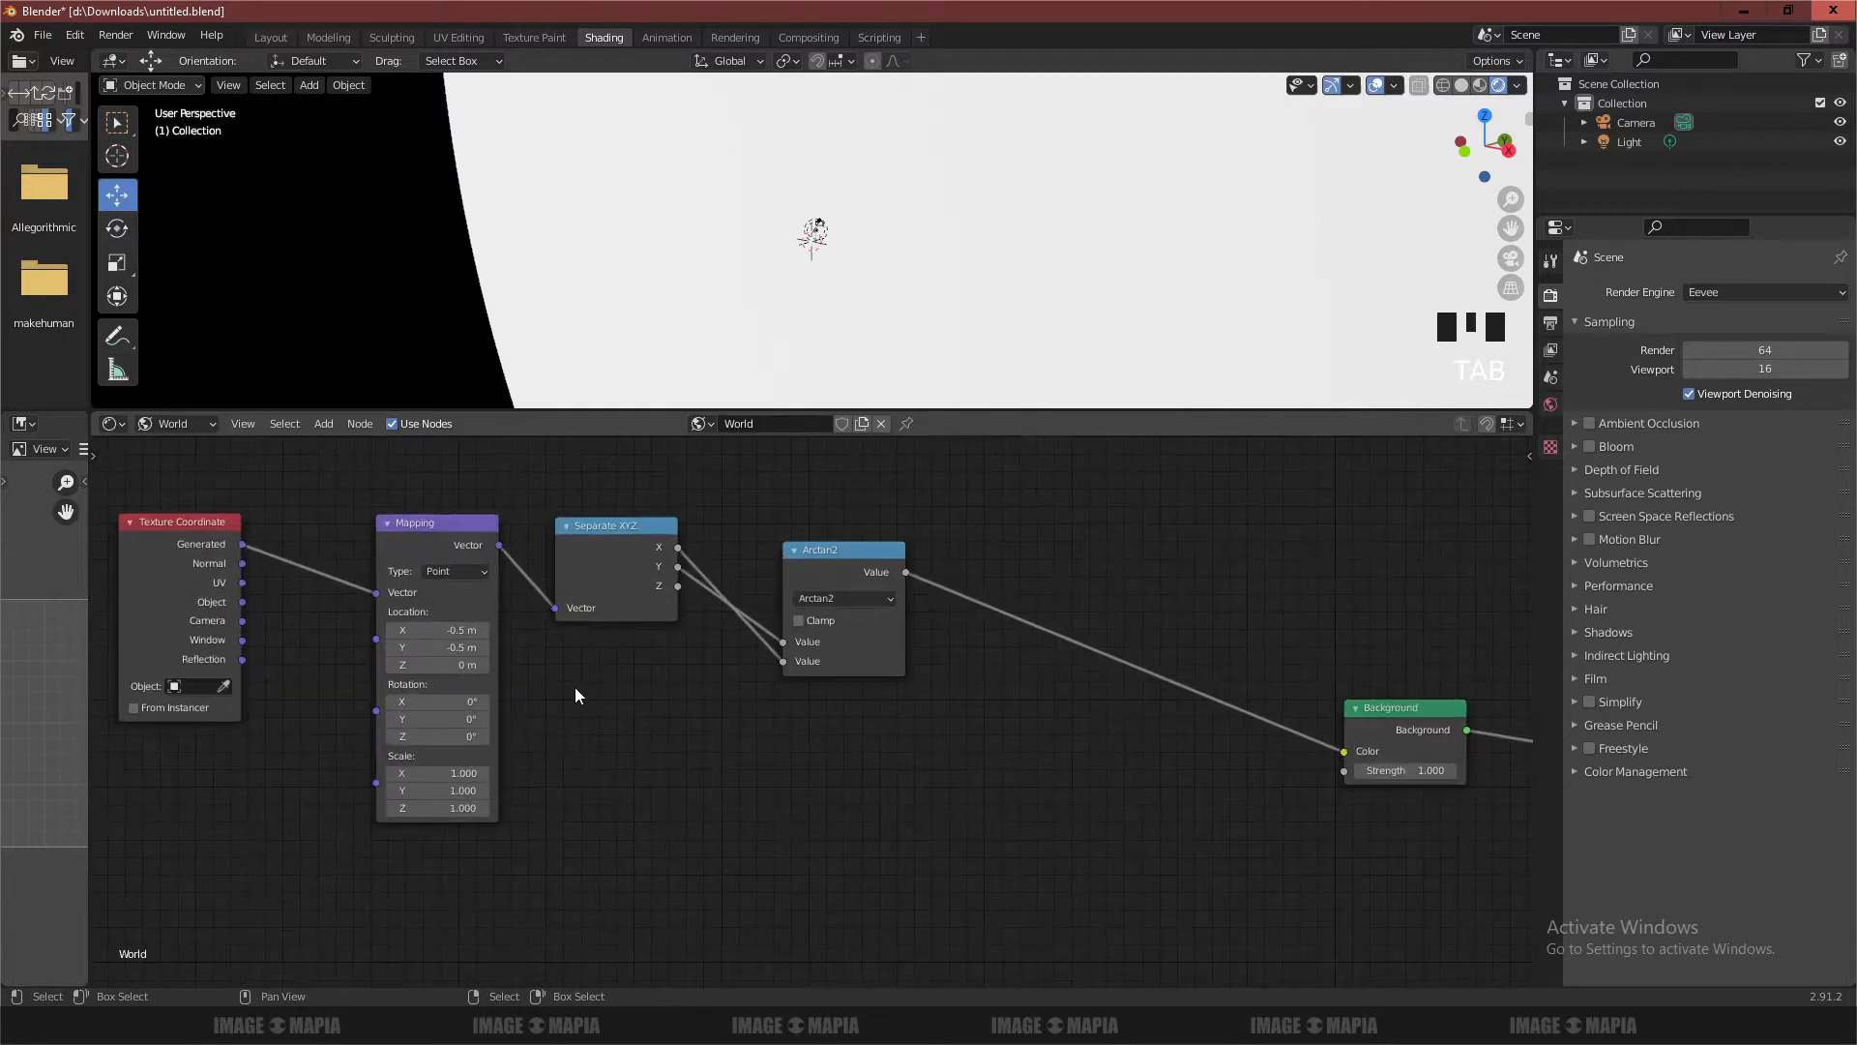
Duplicate the Arctan2 node, insert the copy between Arctan2 and Background, and set its operation to Multiply
middle_drag(662, 670, 380, 709)
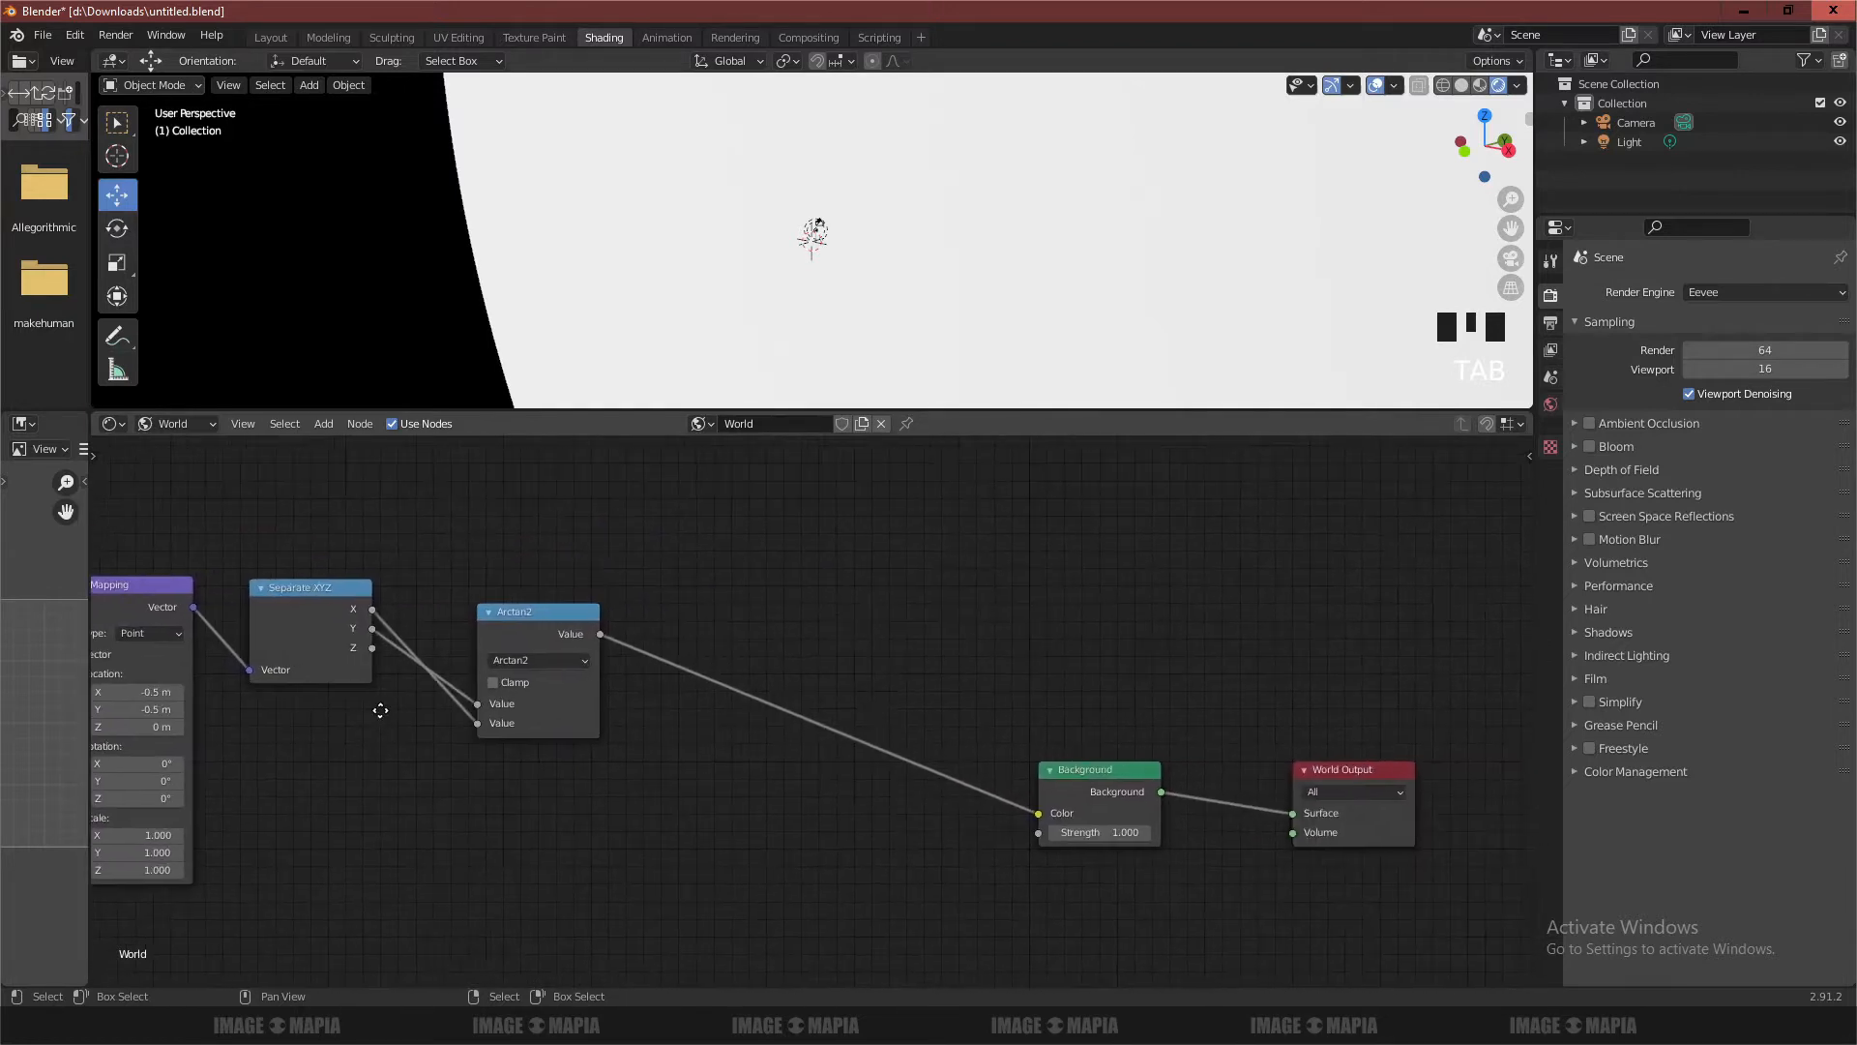
click(516, 614)
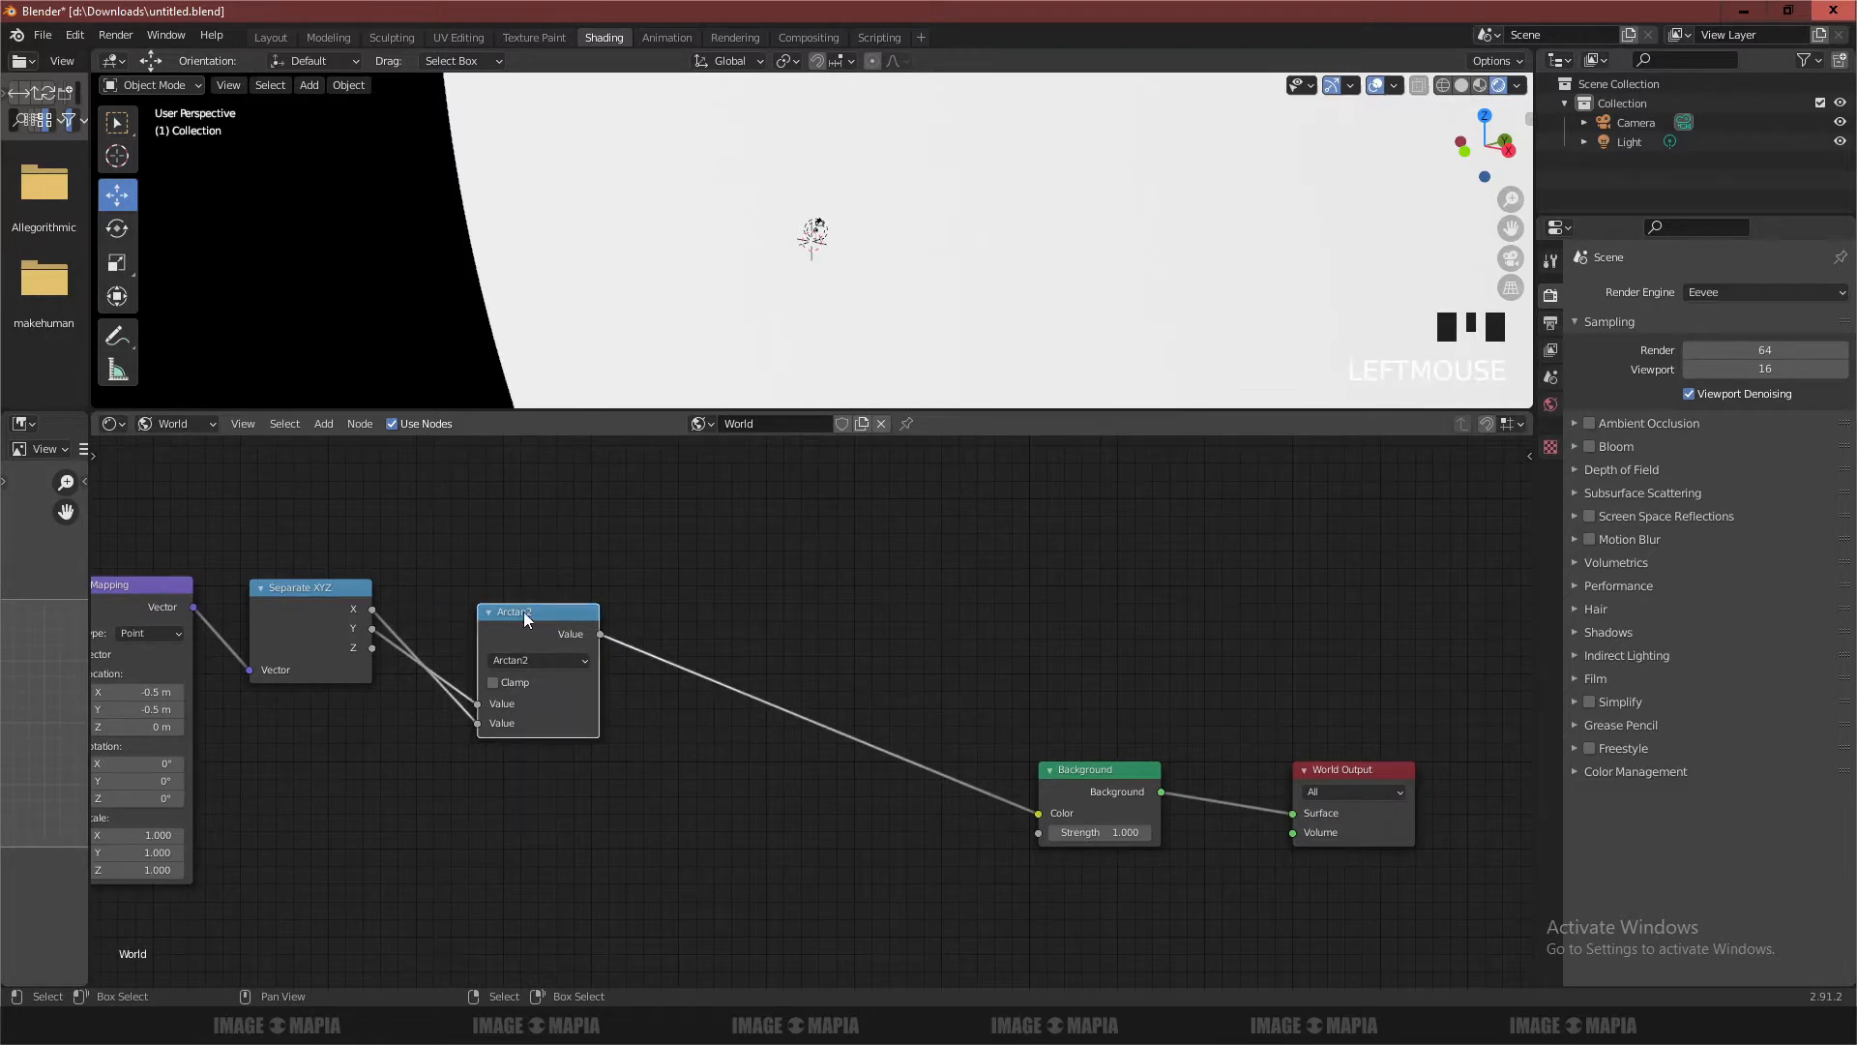
key(shift+d)
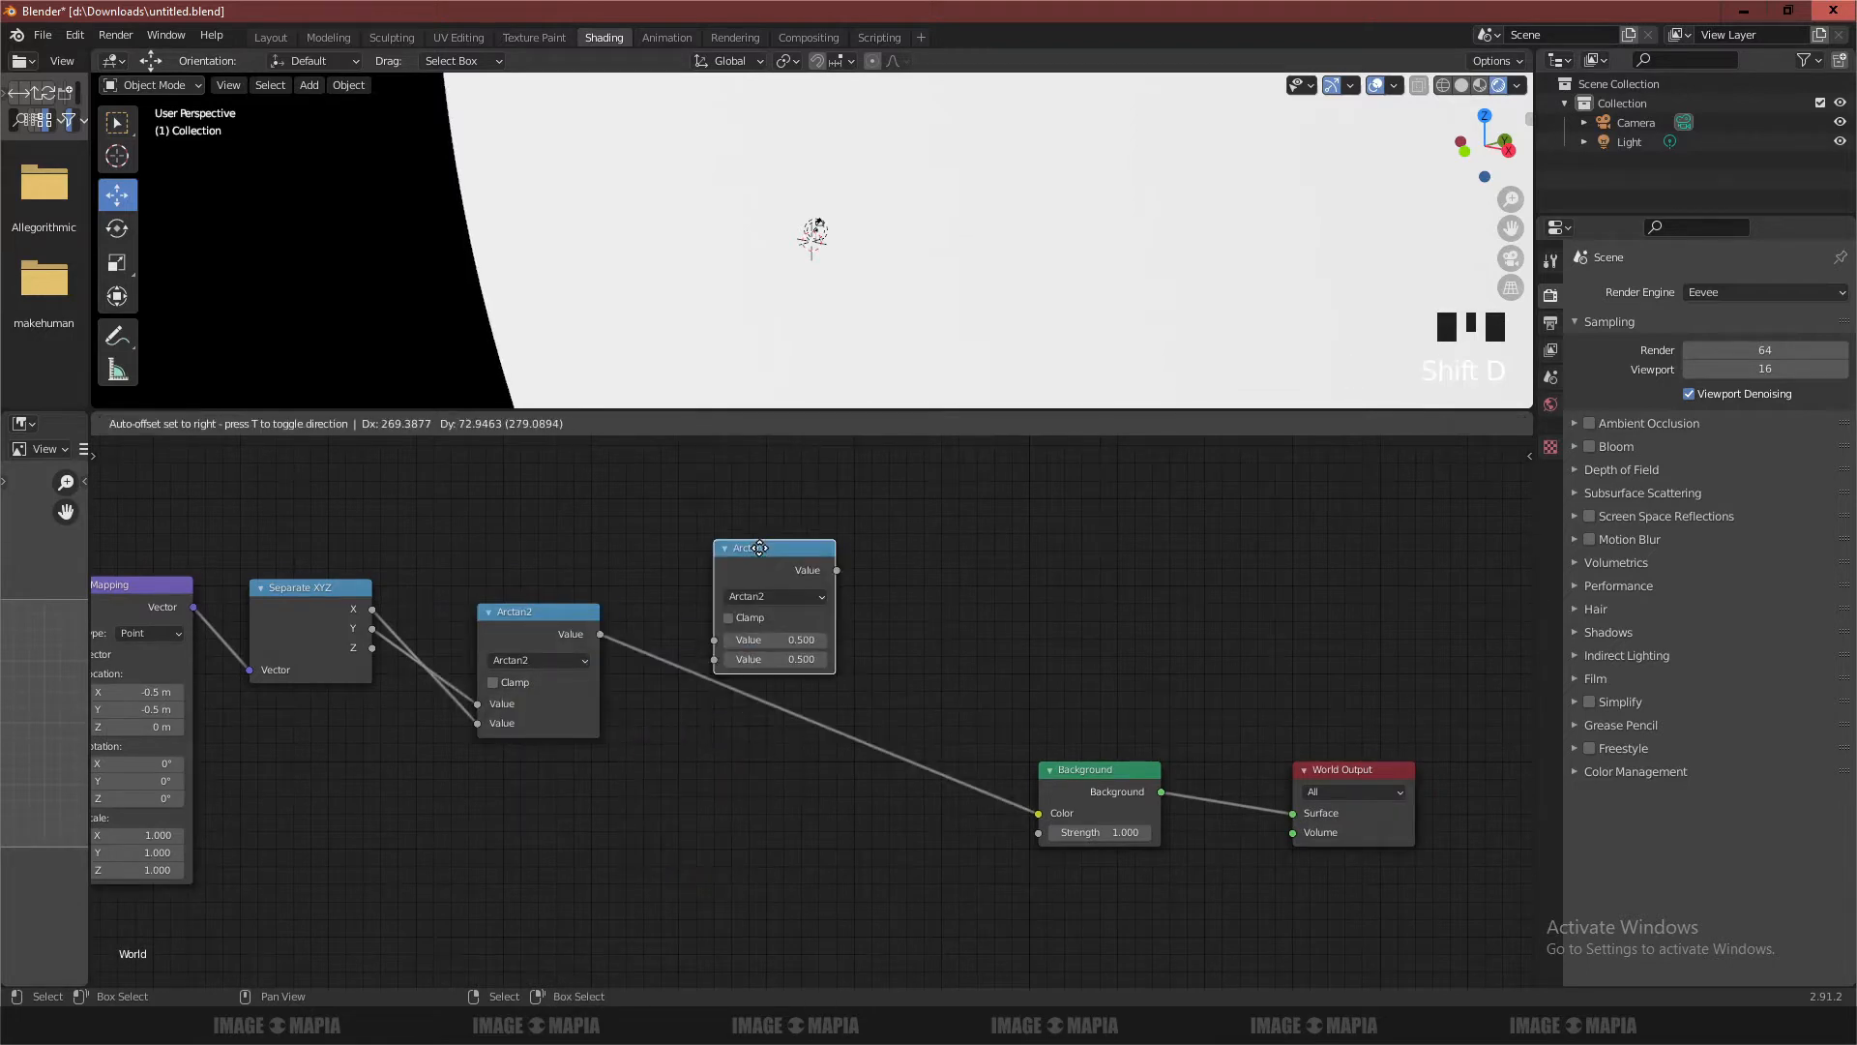
click(737, 604)
click(745, 649)
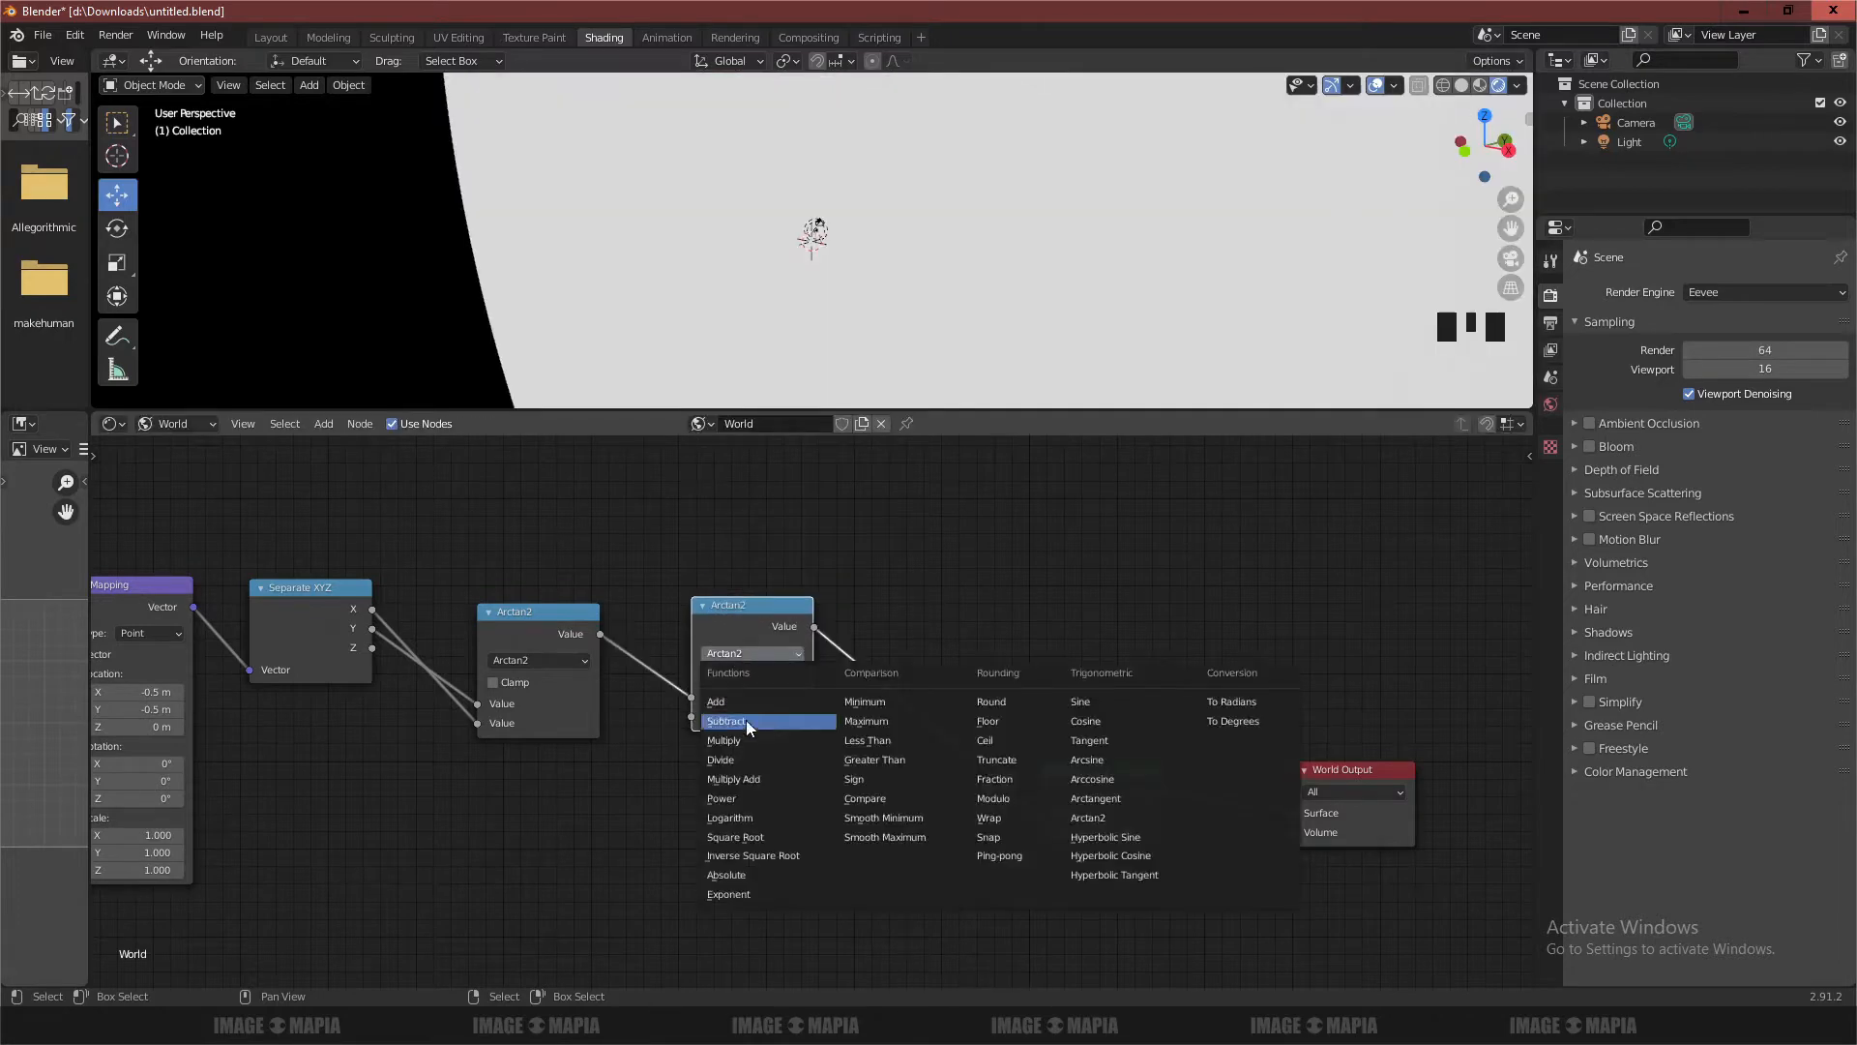
click(724, 740)
Add a Value node, connect it to the Multiply node's second Value, and set it to 43.23
scroll(541, 750, up, 4)
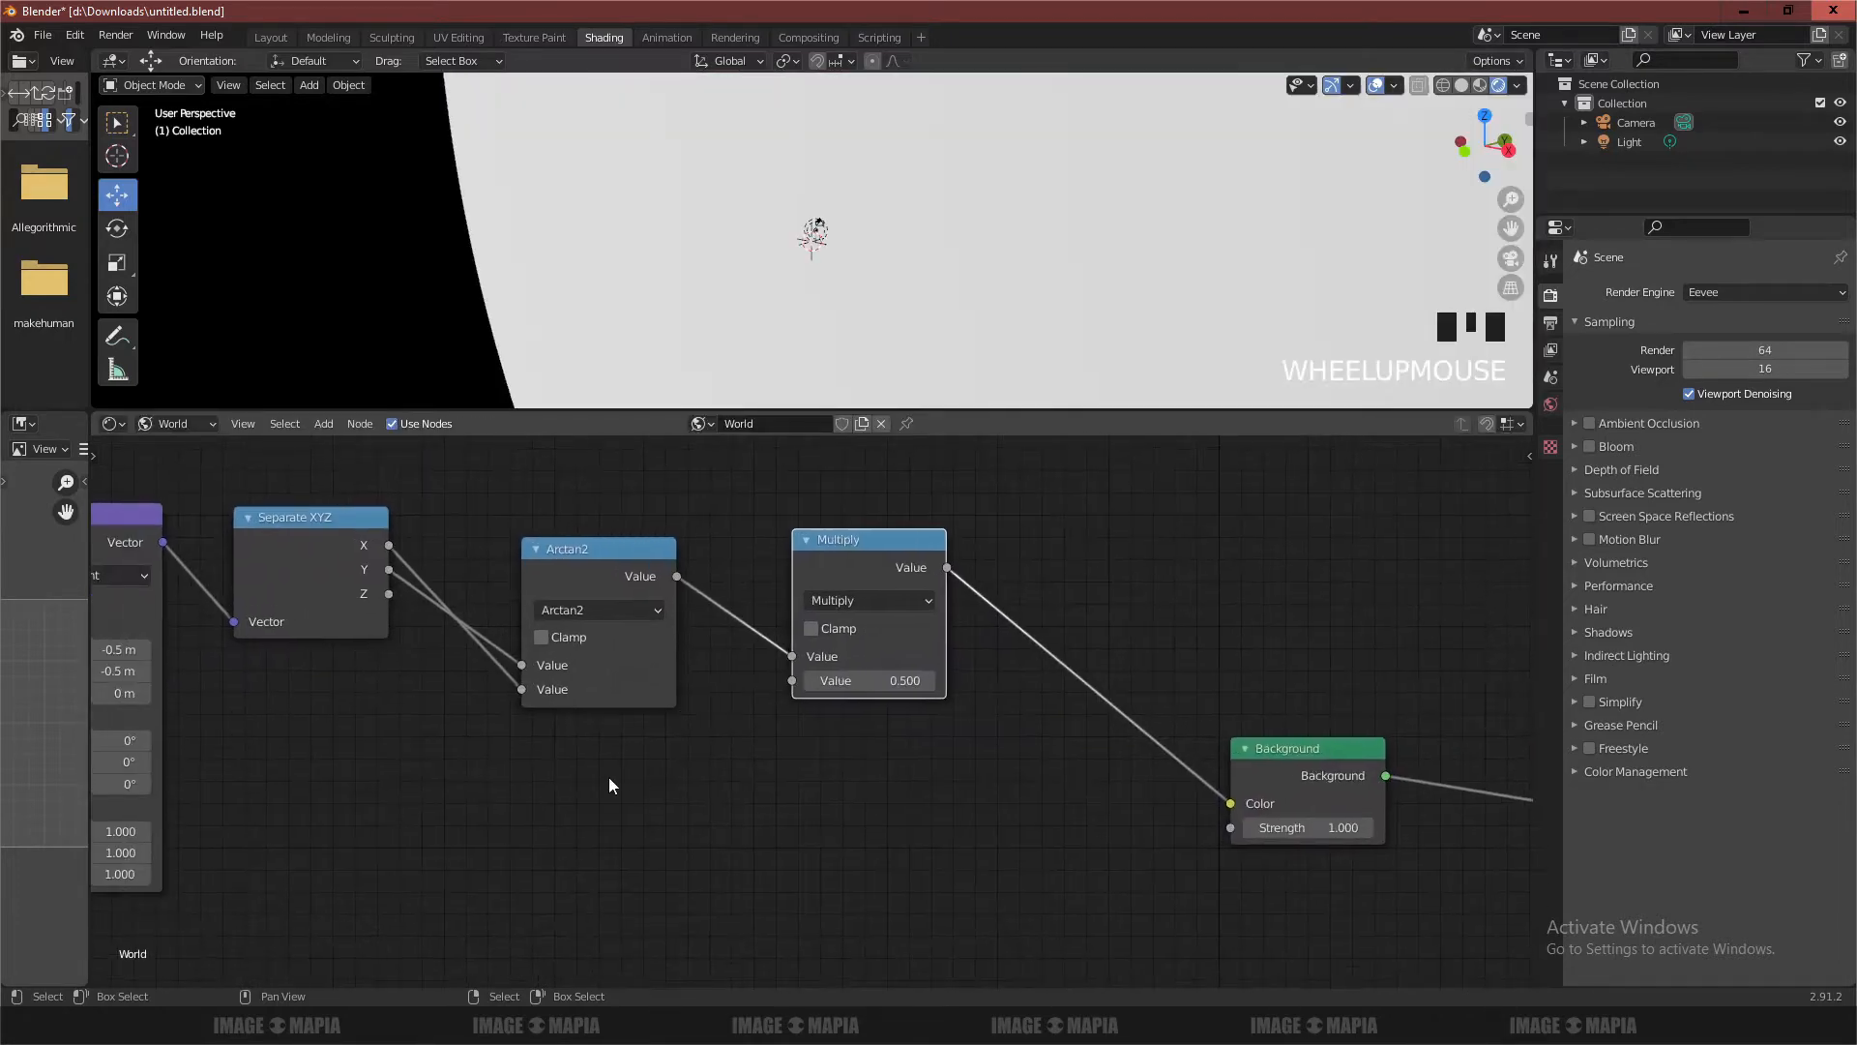
key(shift+a)
text(value)
key(Return)
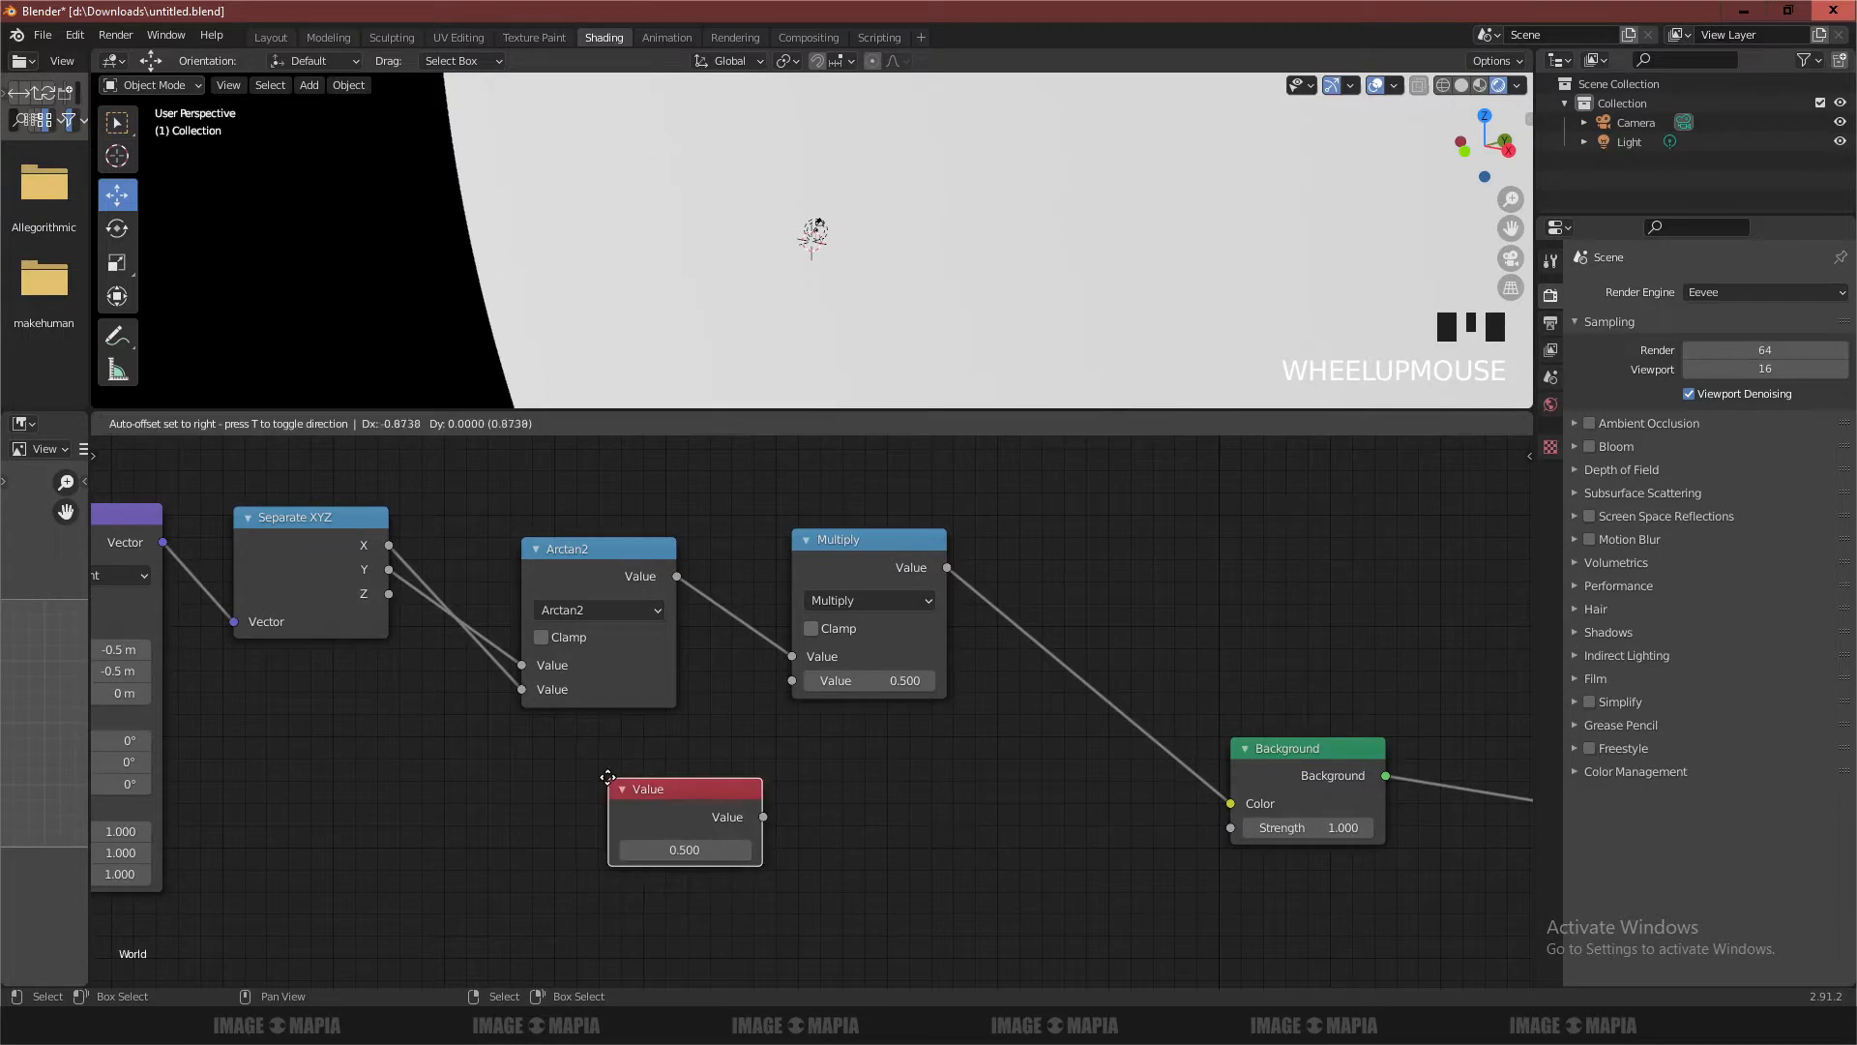
click(327, 746)
drag(483, 785, 807, 682)
double_click(400, 818)
text(4)
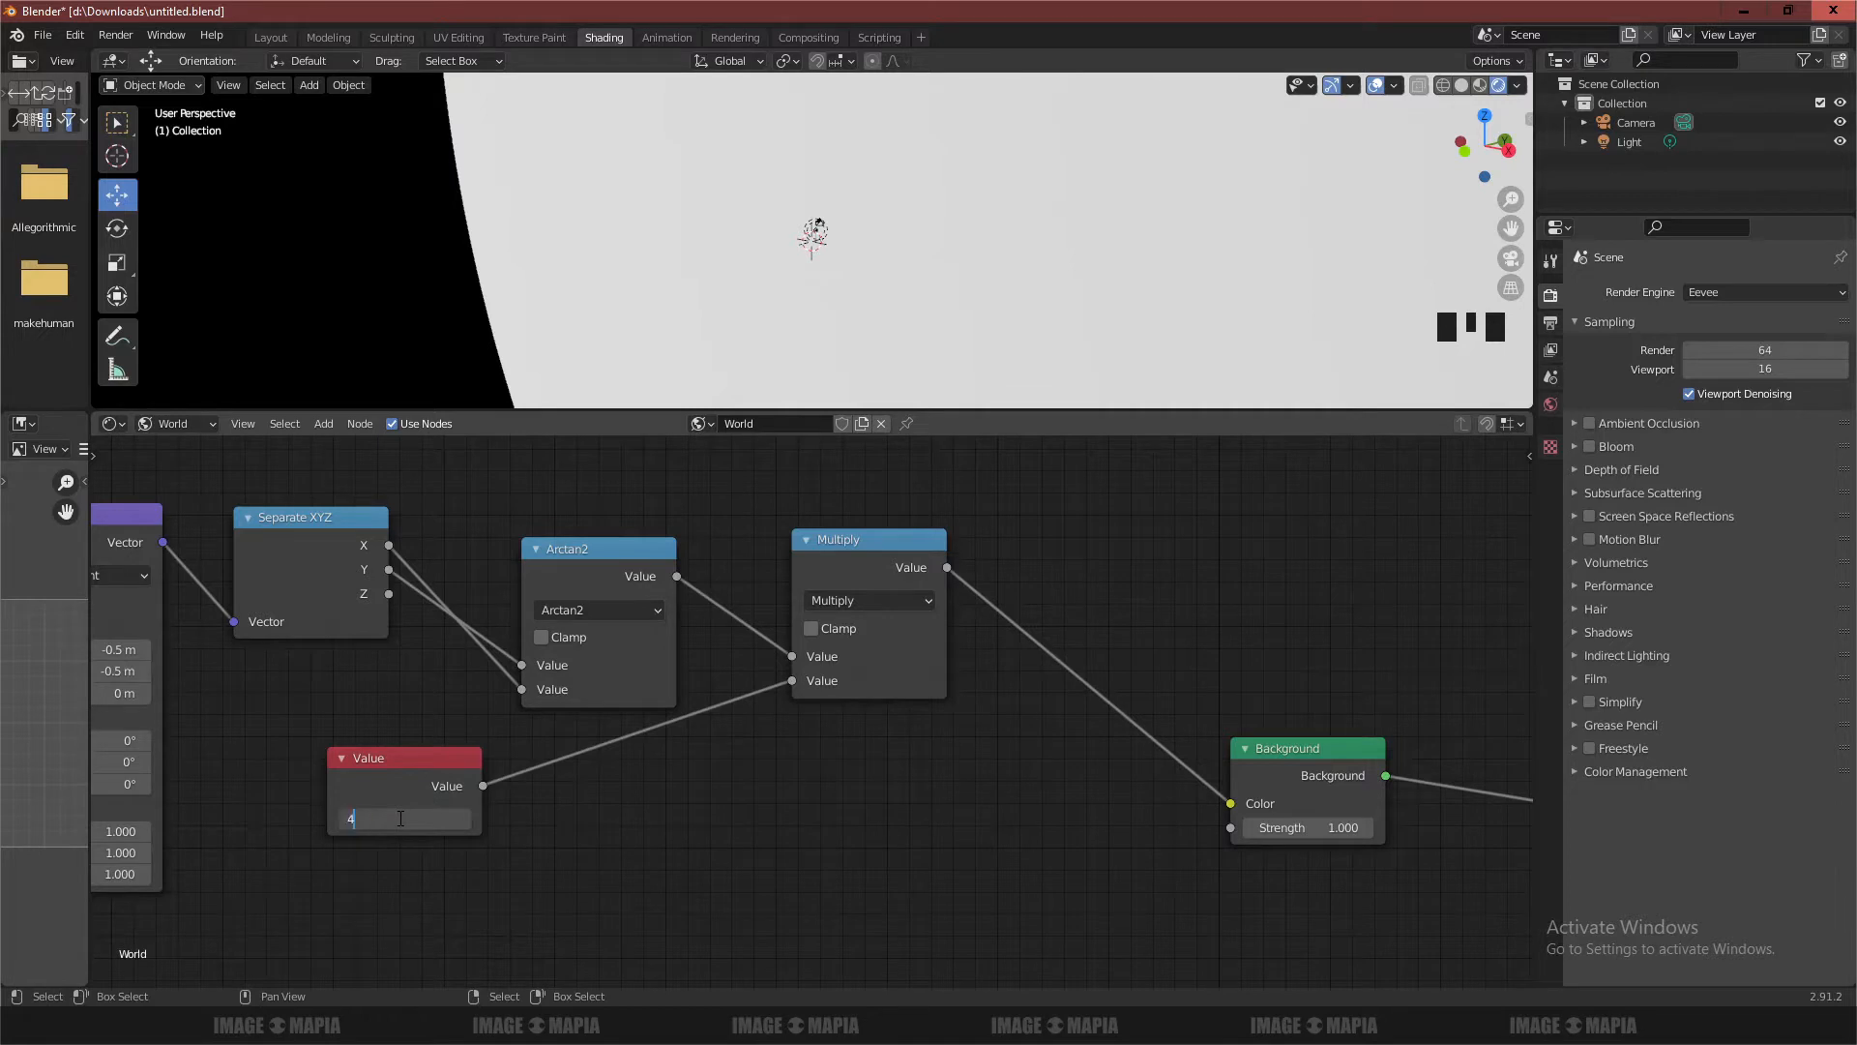
text(3.23)
key(Return)
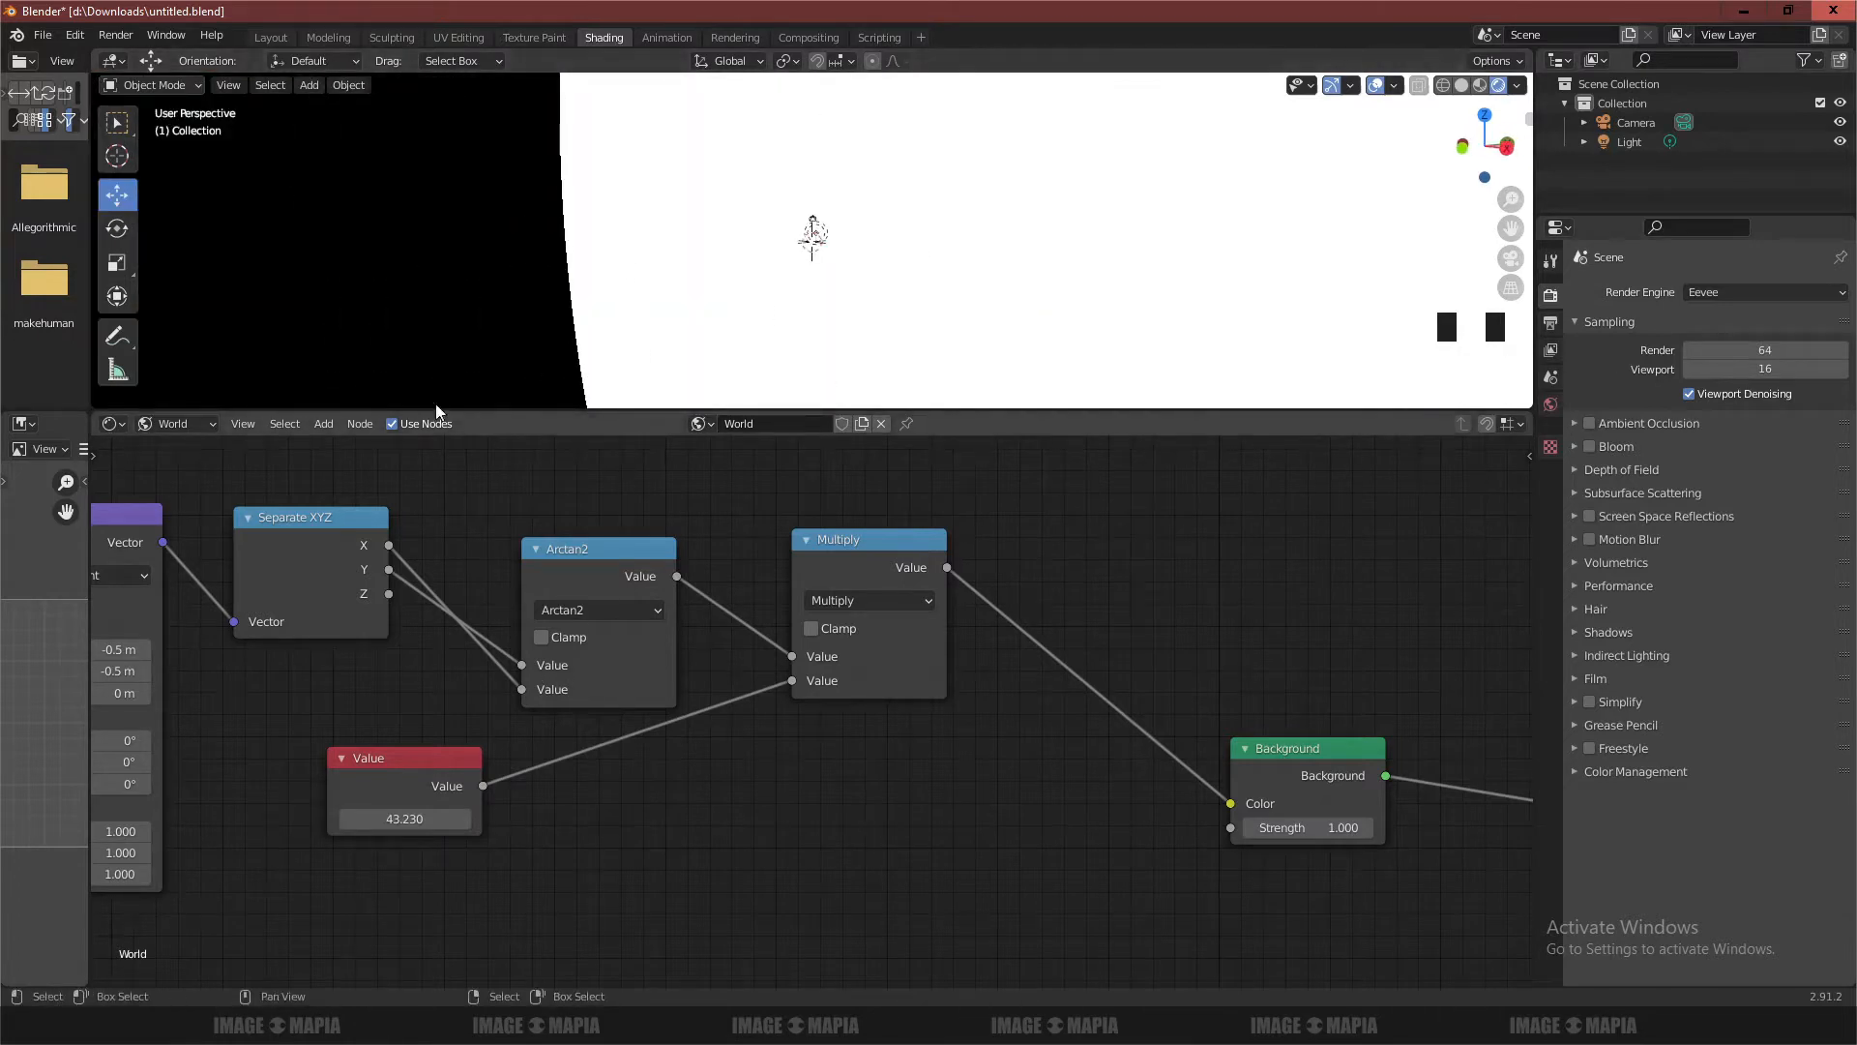
Duplicate the Multiply node, place the copy below it, and connect Separate XYZ's Z output to its first Value
key(t)
scroll(598, 789, down, 2)
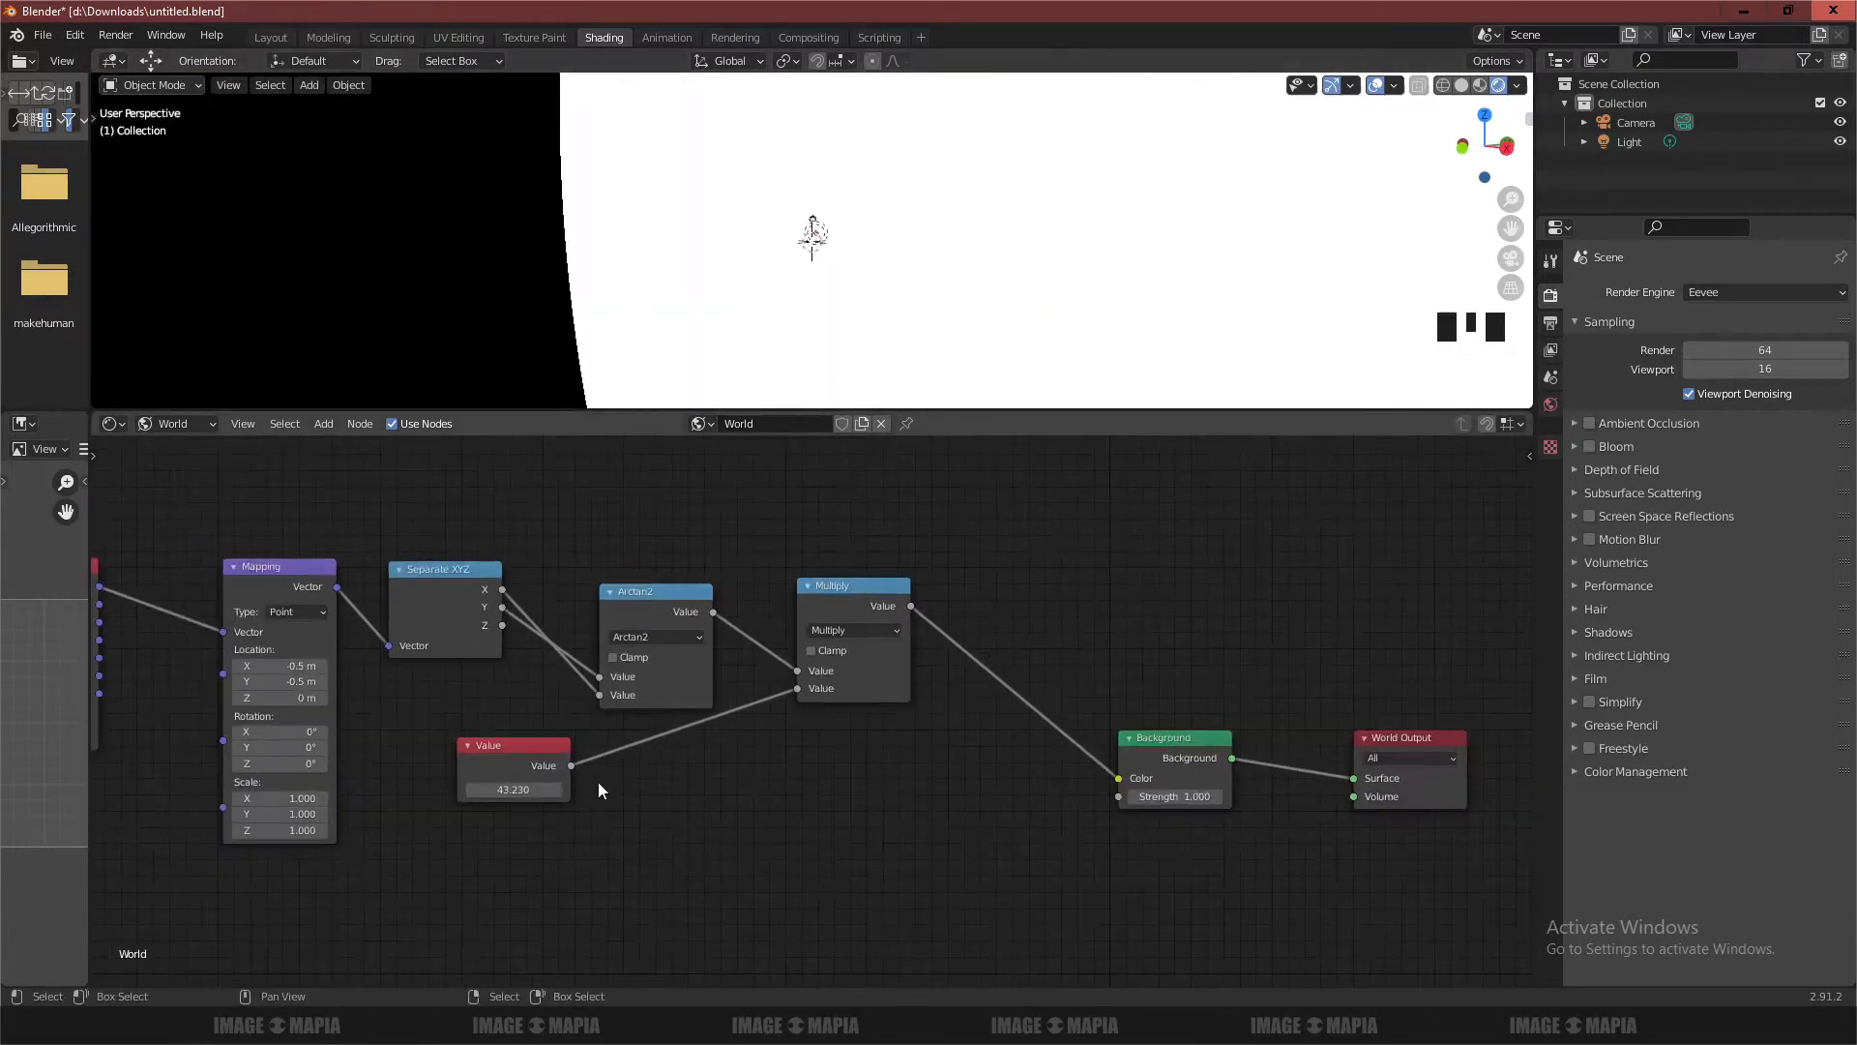
click(835, 588)
key(g)
click(718, 770)
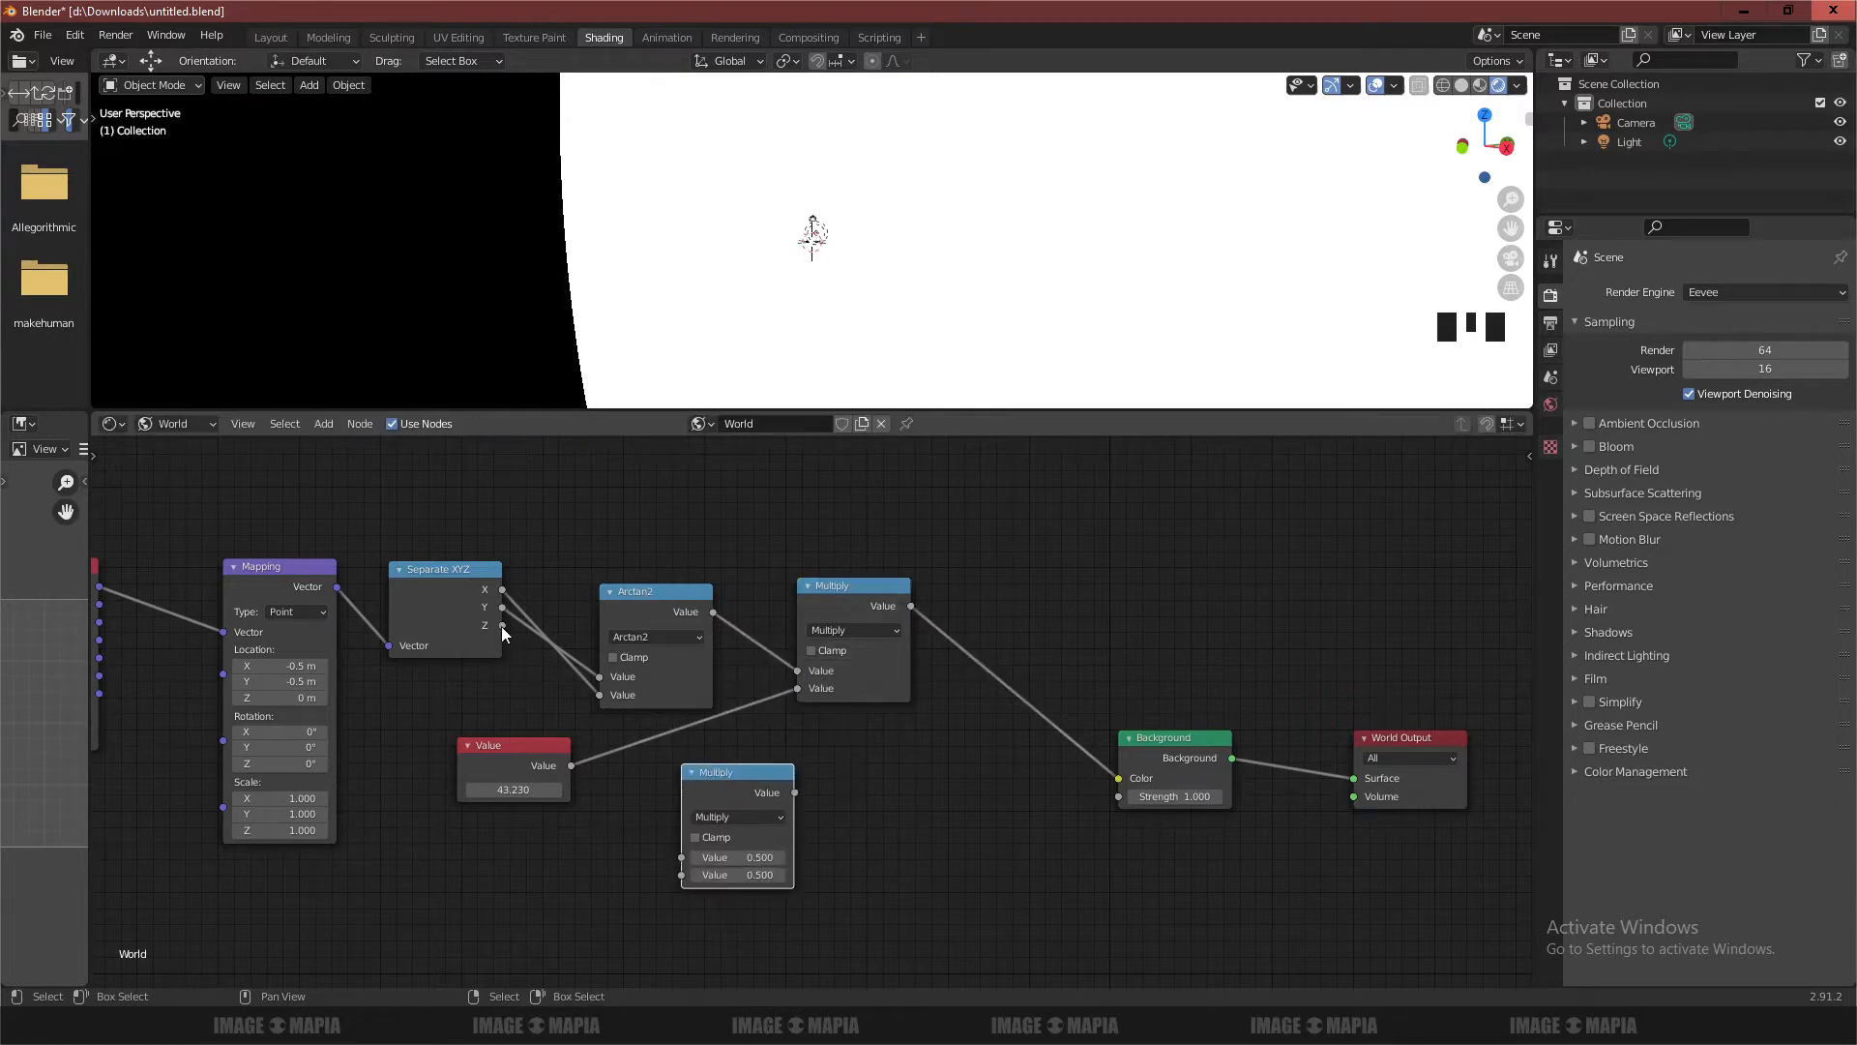
drag(501, 625, 682, 857)
Duplicate the Value node, connect the copy to the lower Multiply's second Value, and set it to 10.73
click(527, 744)
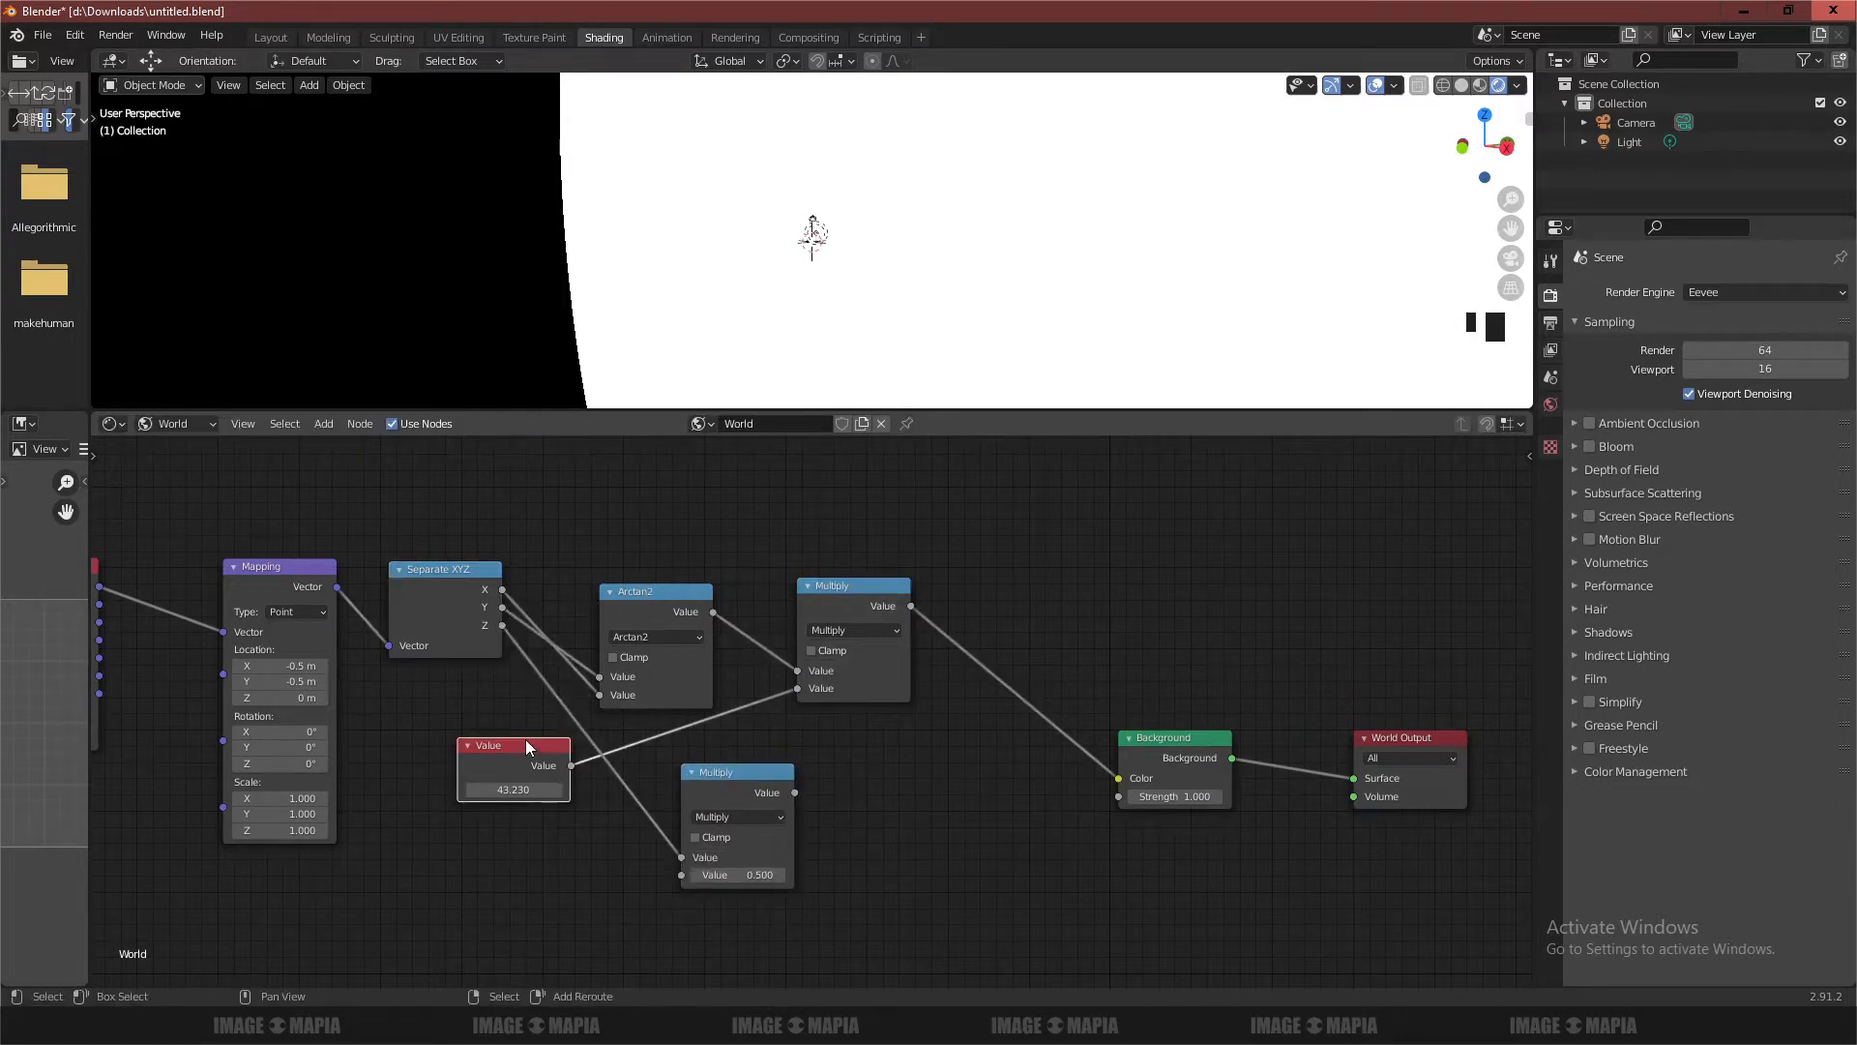
key(shift+d)
click(531, 866)
scroll(508, 944, up, 1)
drag(538, 924, 659, 902)
click(467, 952)
text(10.)
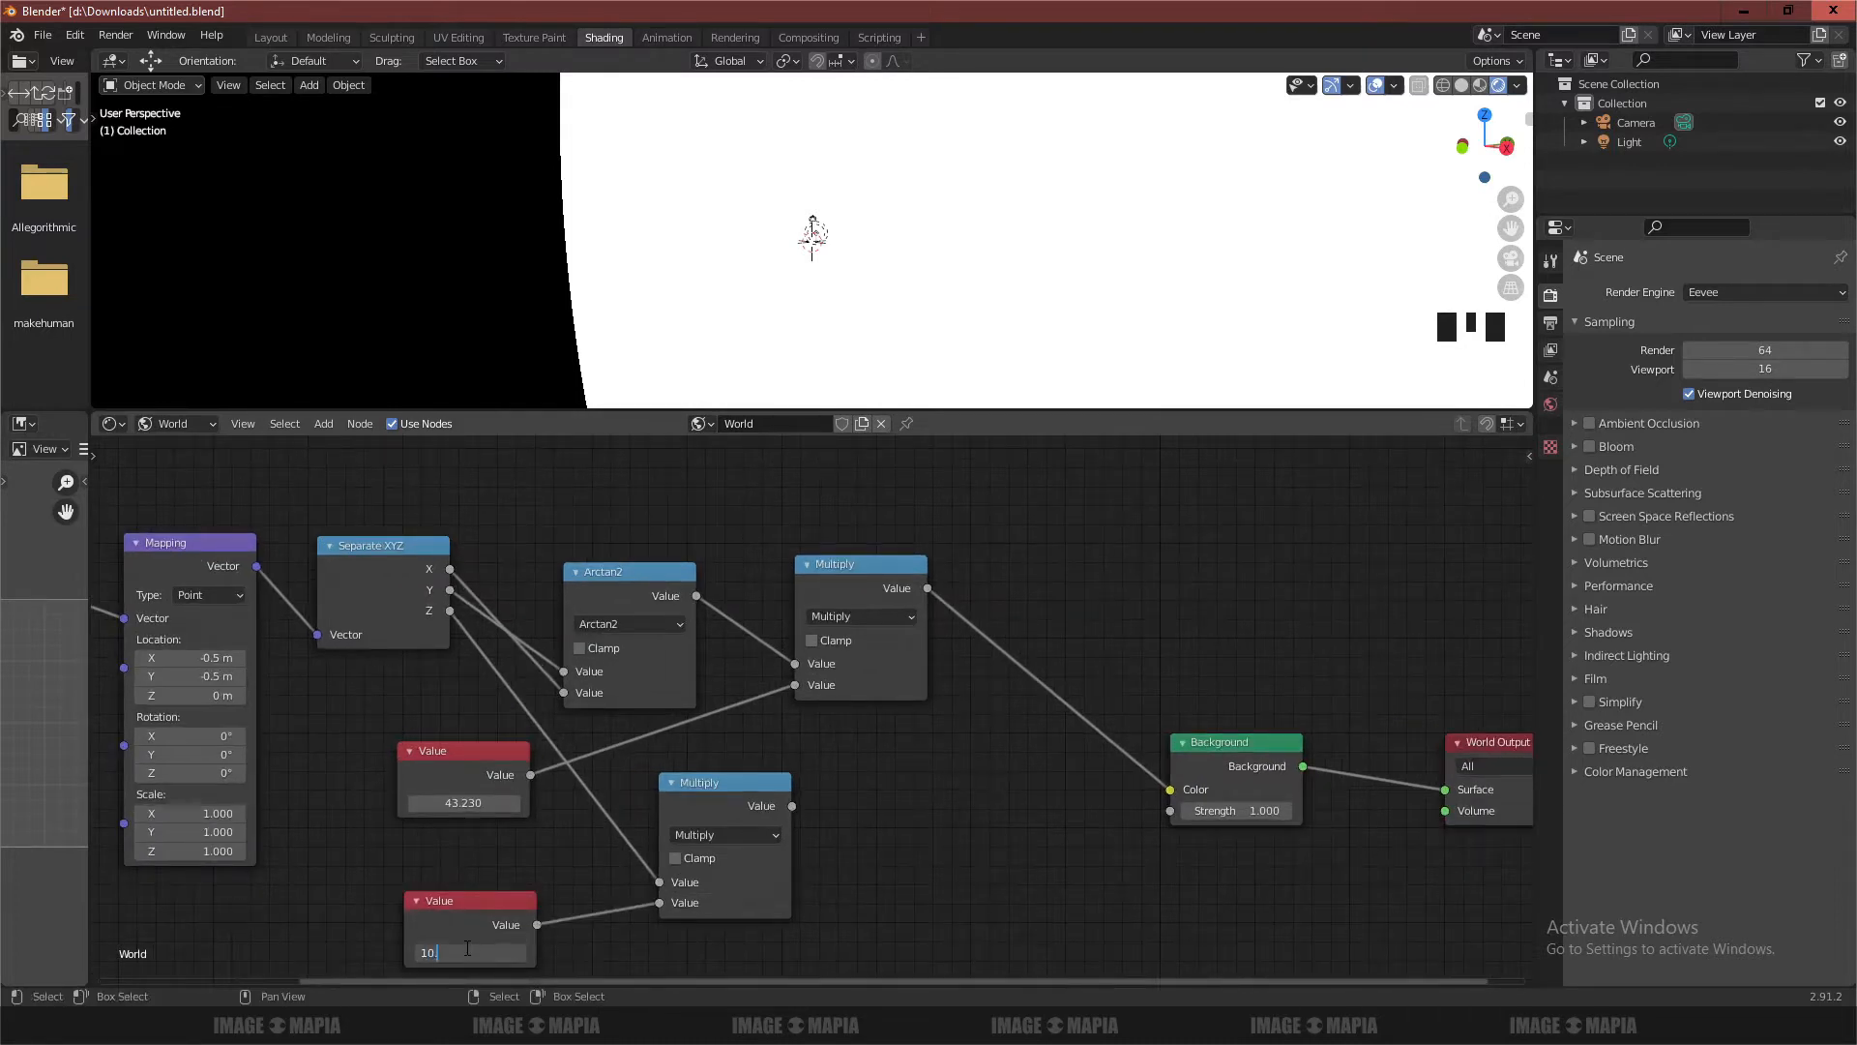
text(73)
key(Return)
scroll(787, 731, down, 1)
middle_drag(787, 731, 553, 728)
click(501, 766)
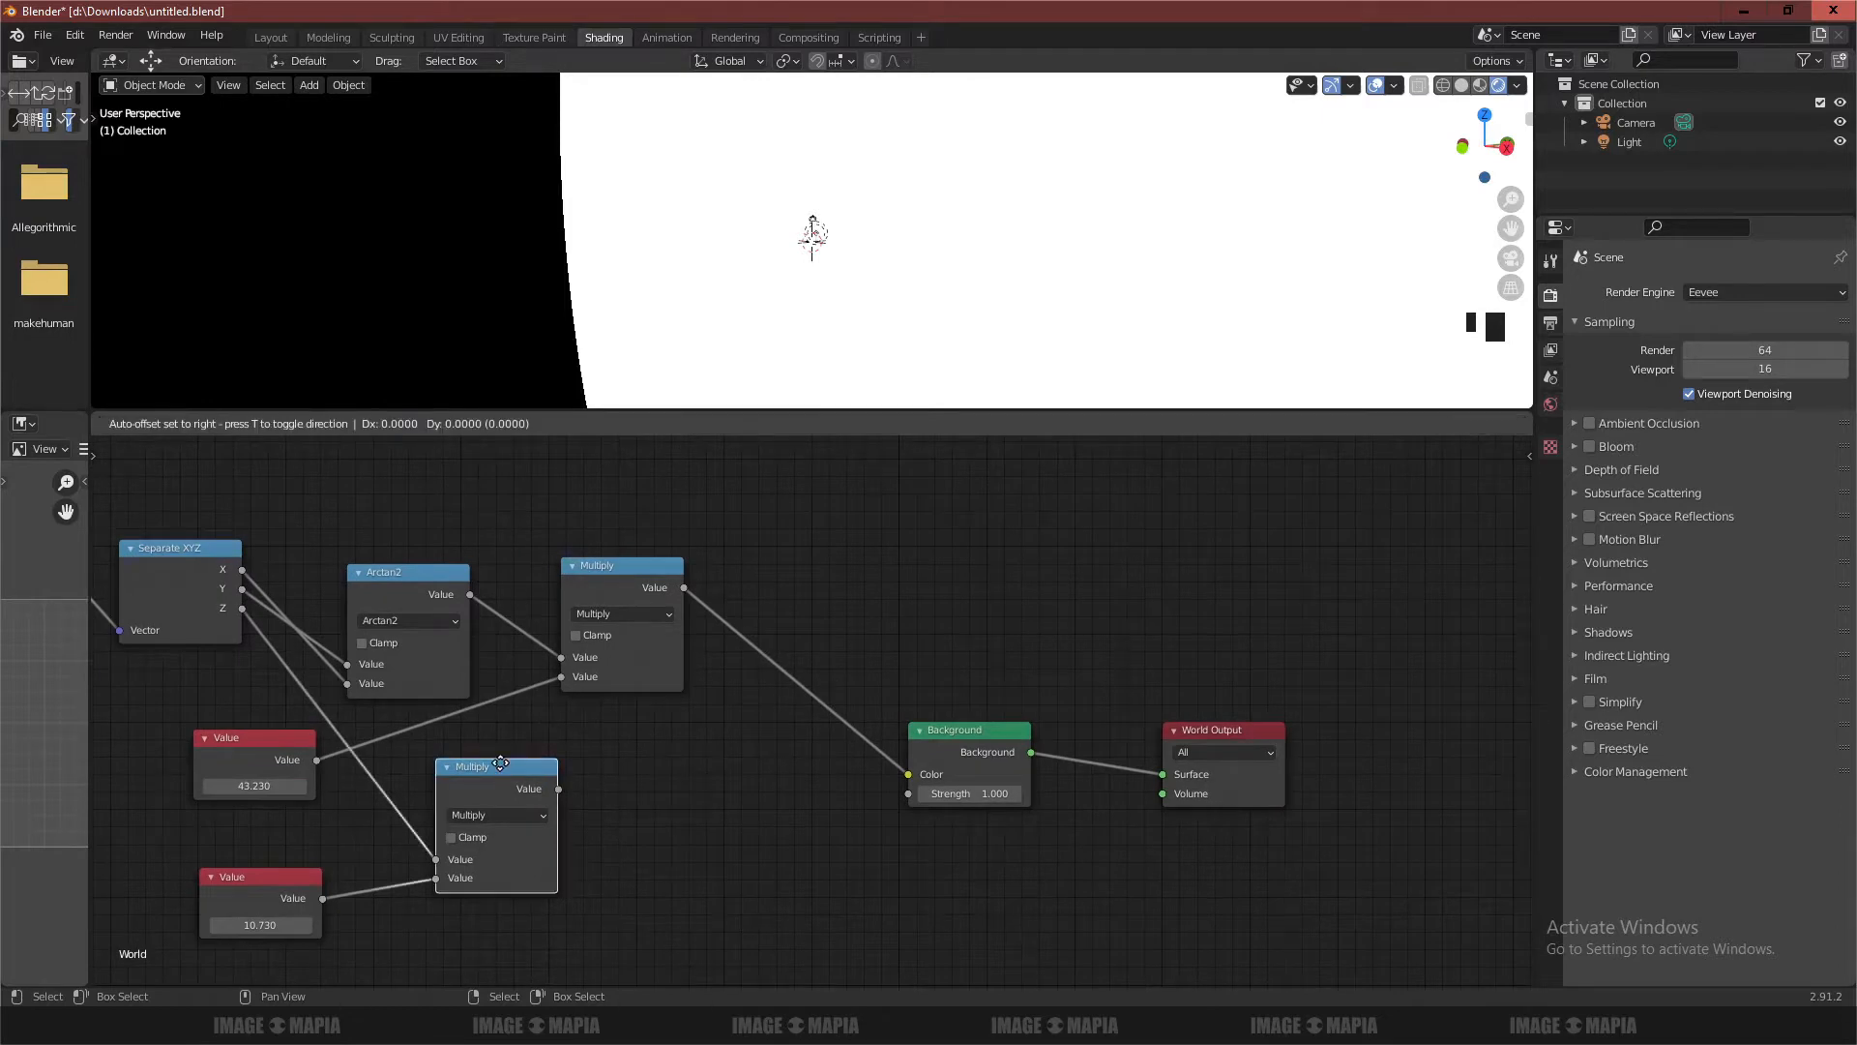
click(402, 577)
key(shift+d)
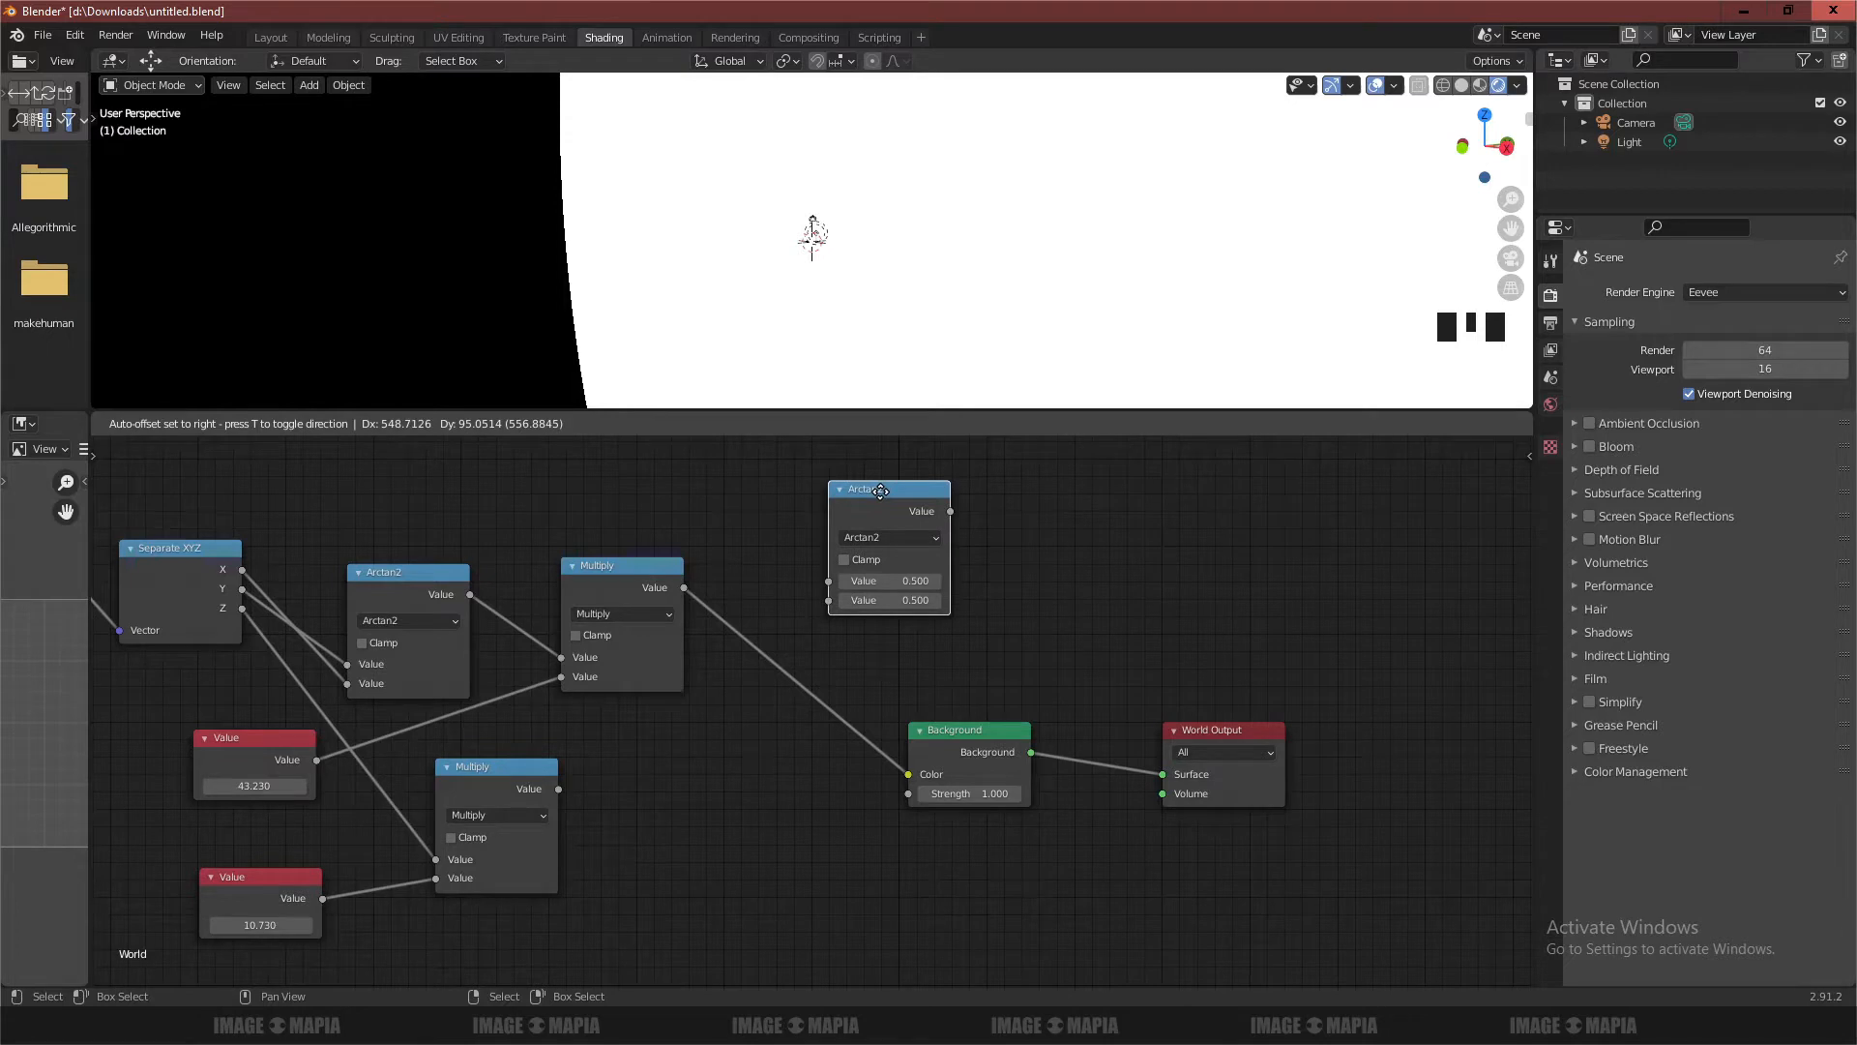
click(880, 490)
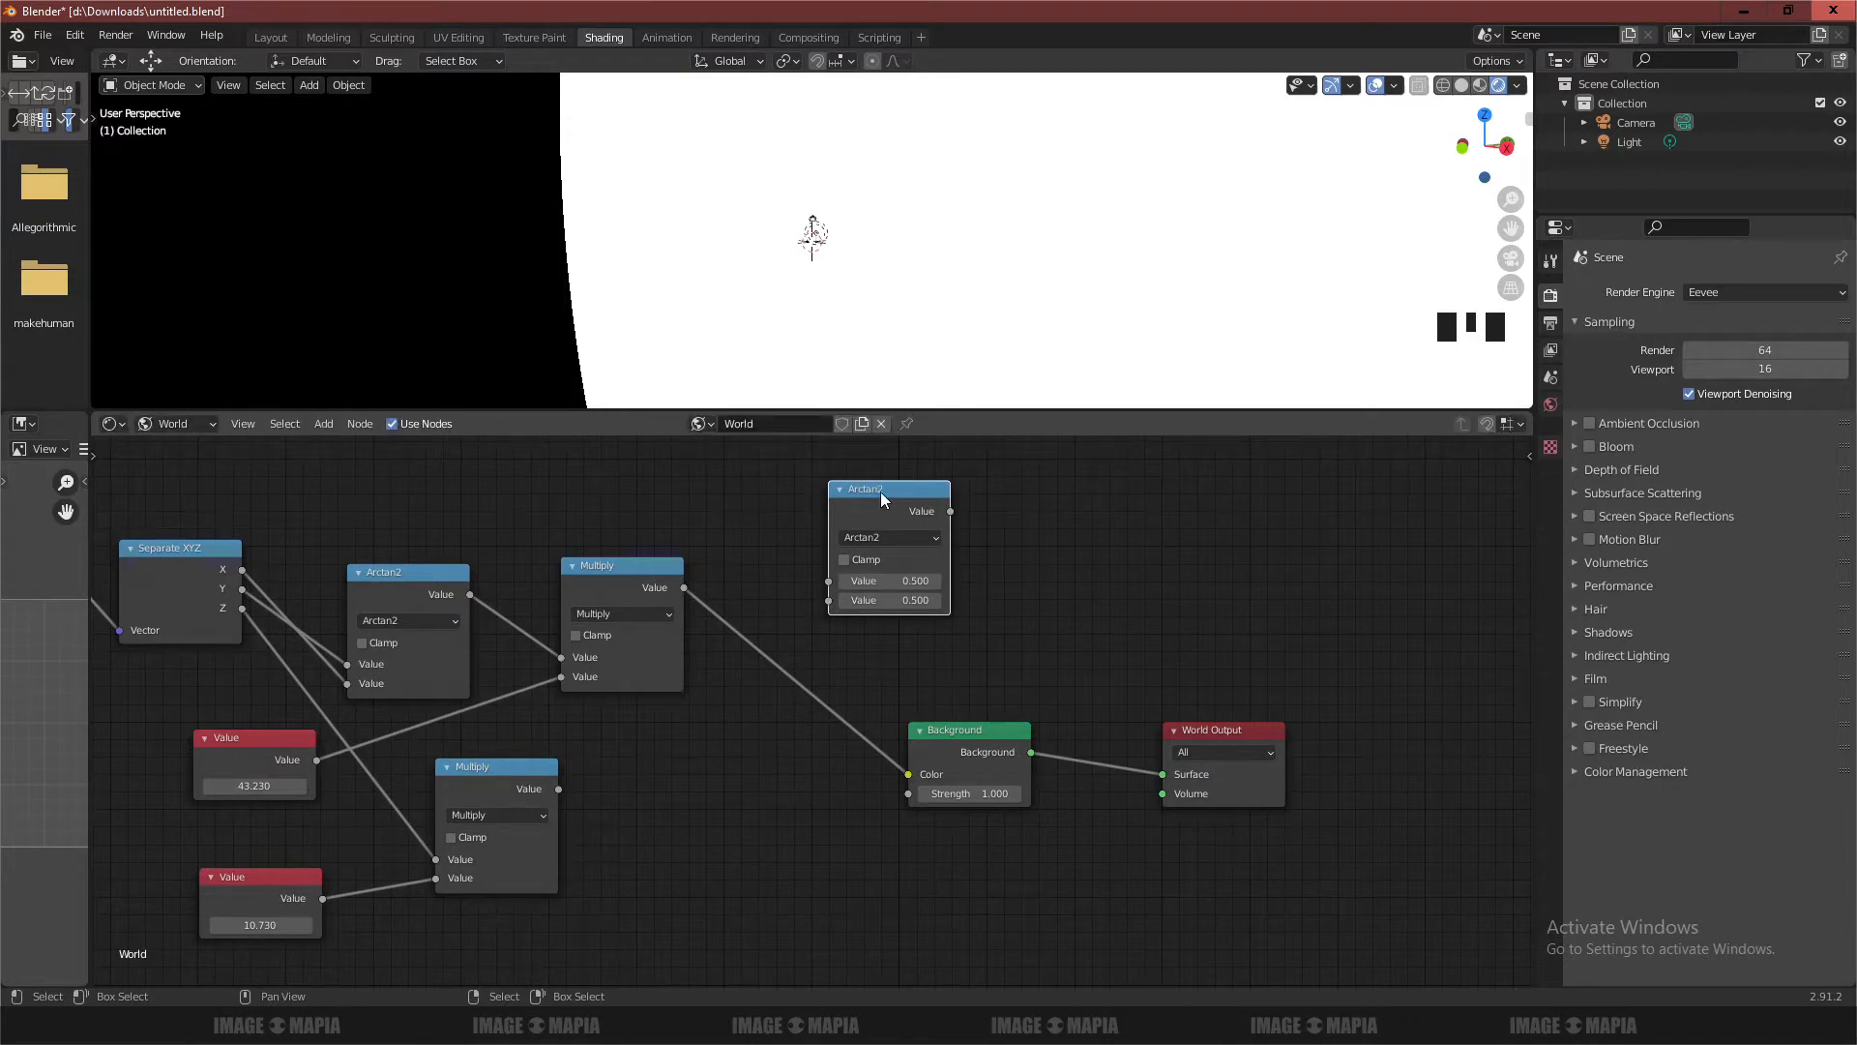
key(Delete)
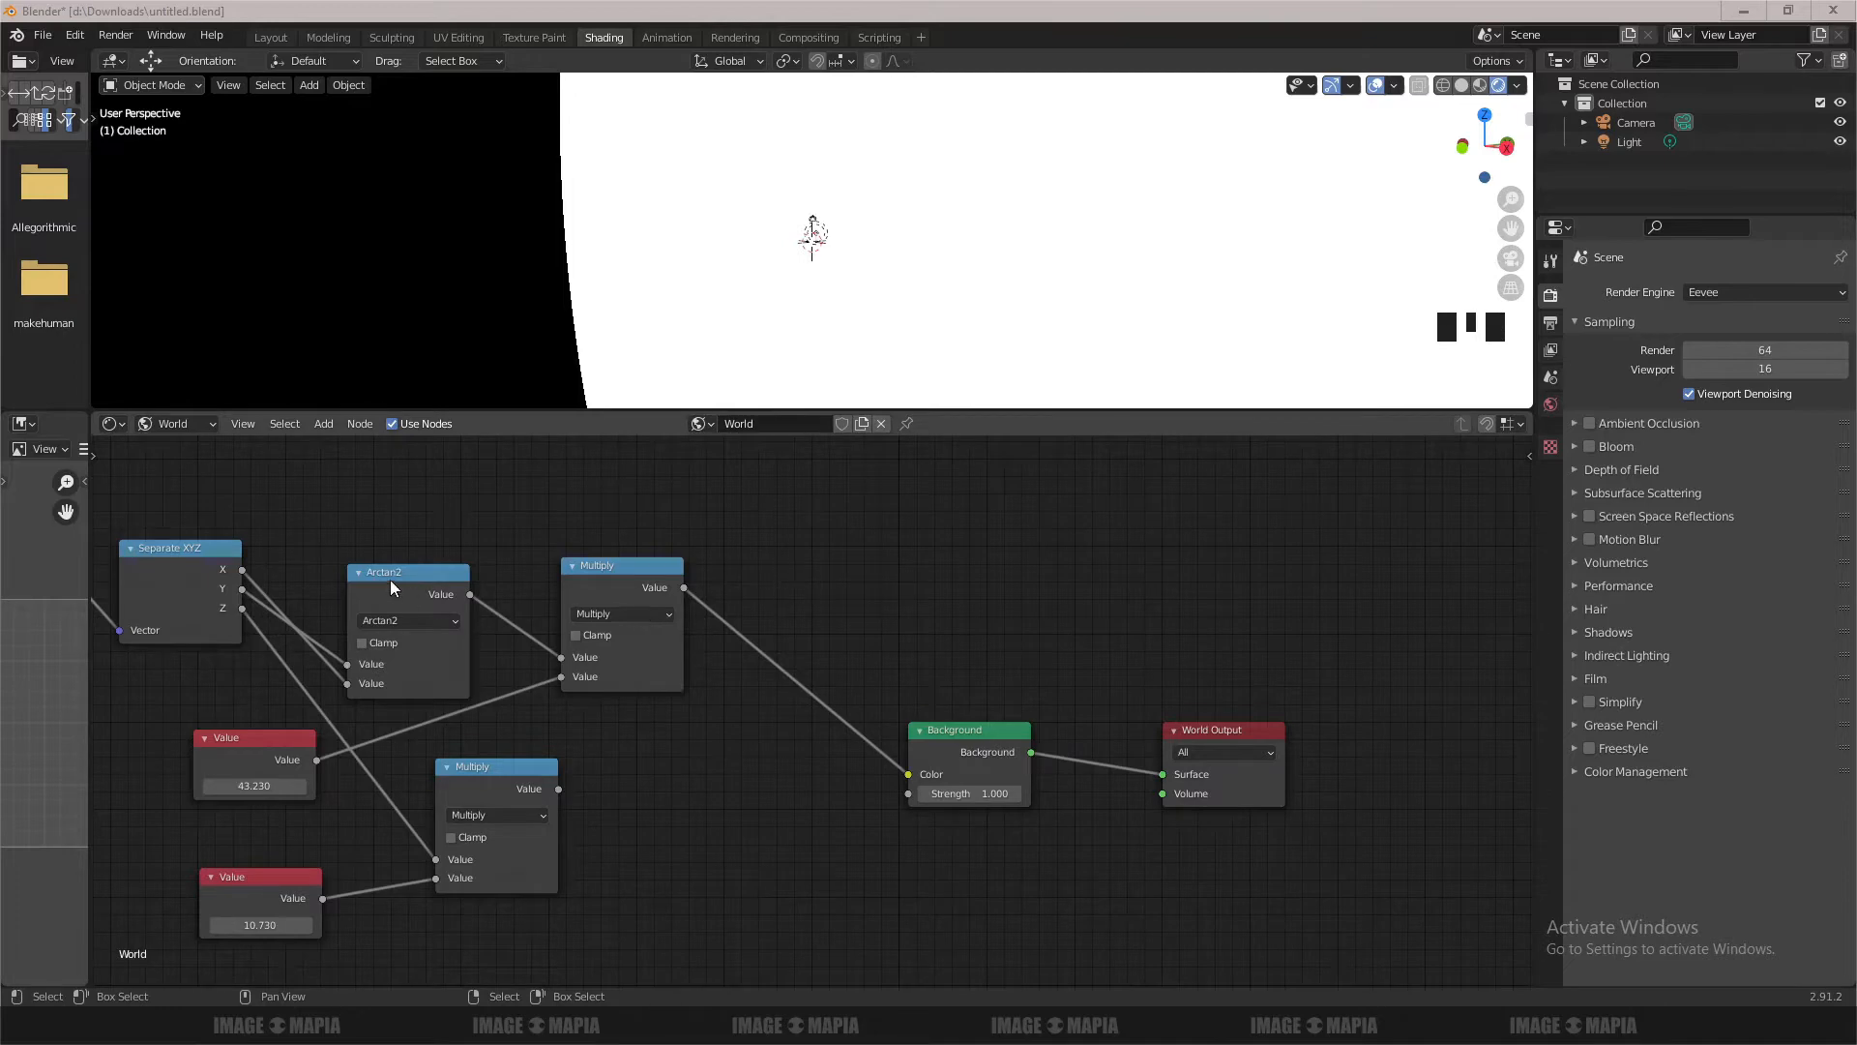
Duplicate the Arctan2 node and change the copy's operation to Sine
key(shift+d)
click(822, 530)
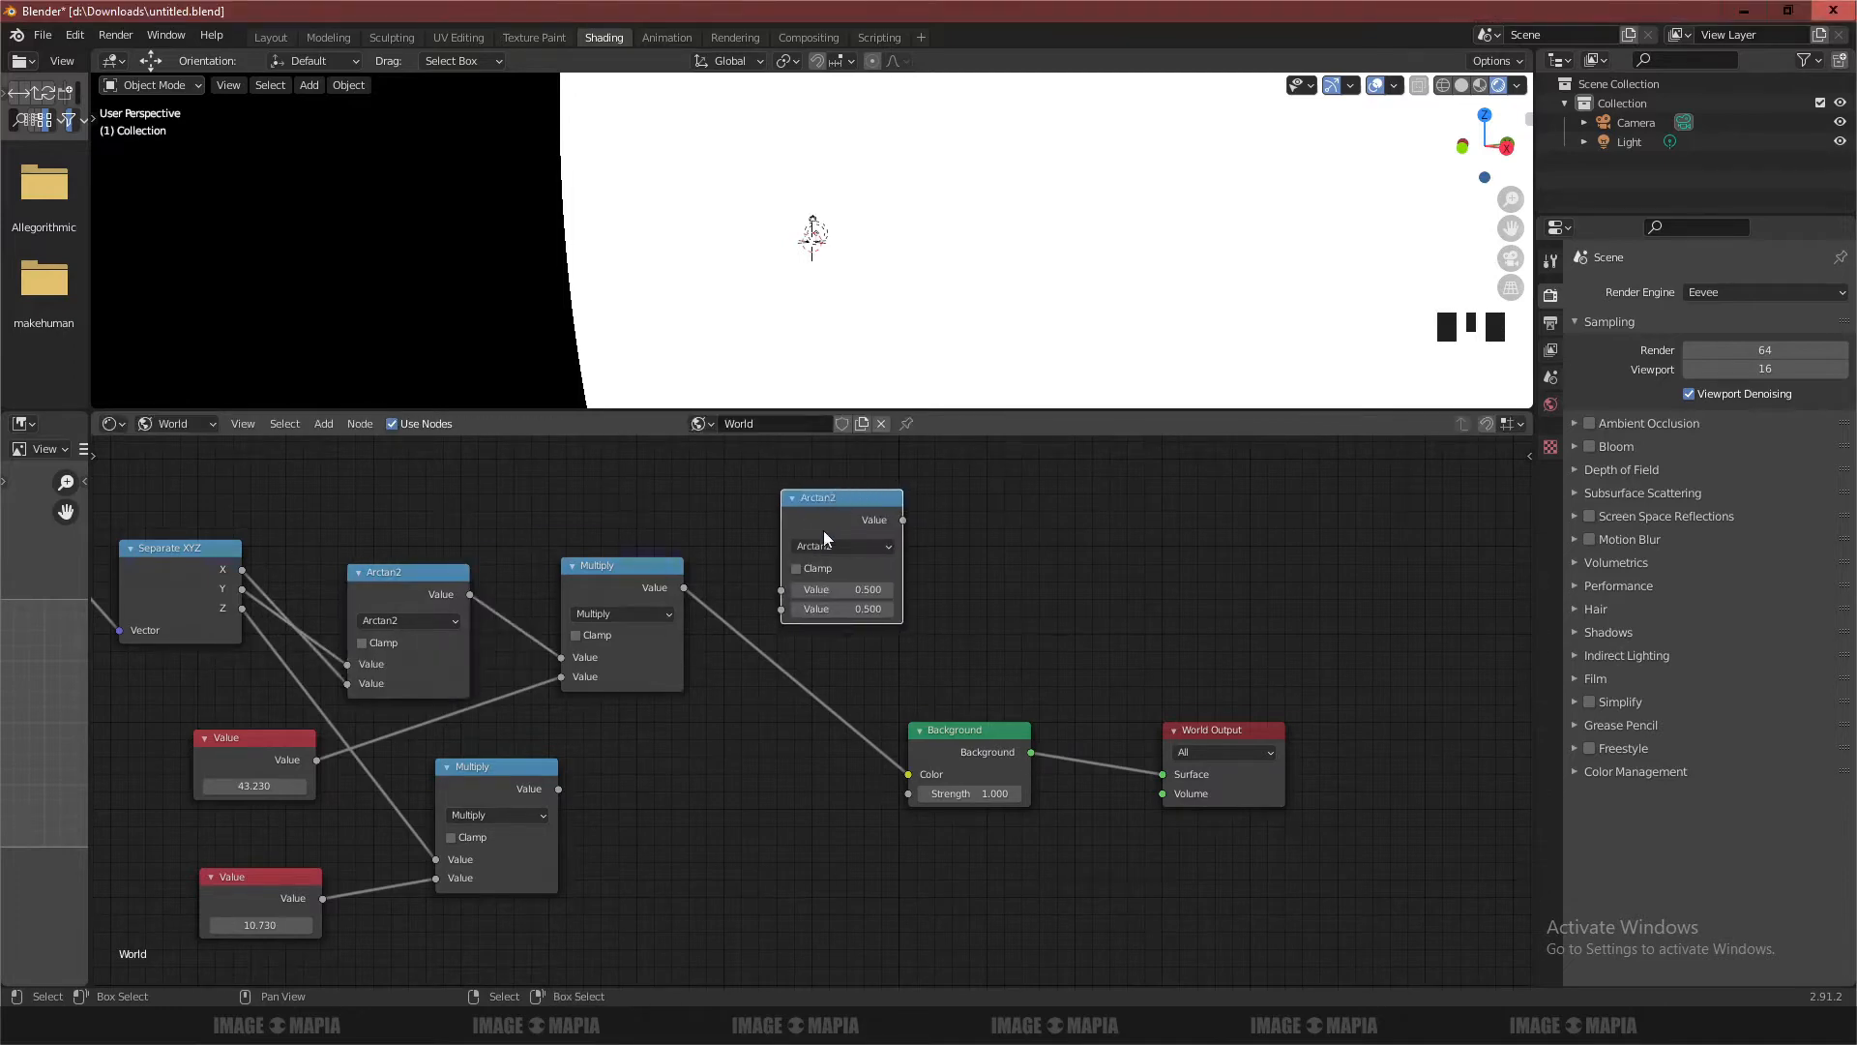
scroll(842, 541, up, 3)
scroll(875, 558, up, 2)
middle_drag(875, 558, 914, 803)
click(859, 670)
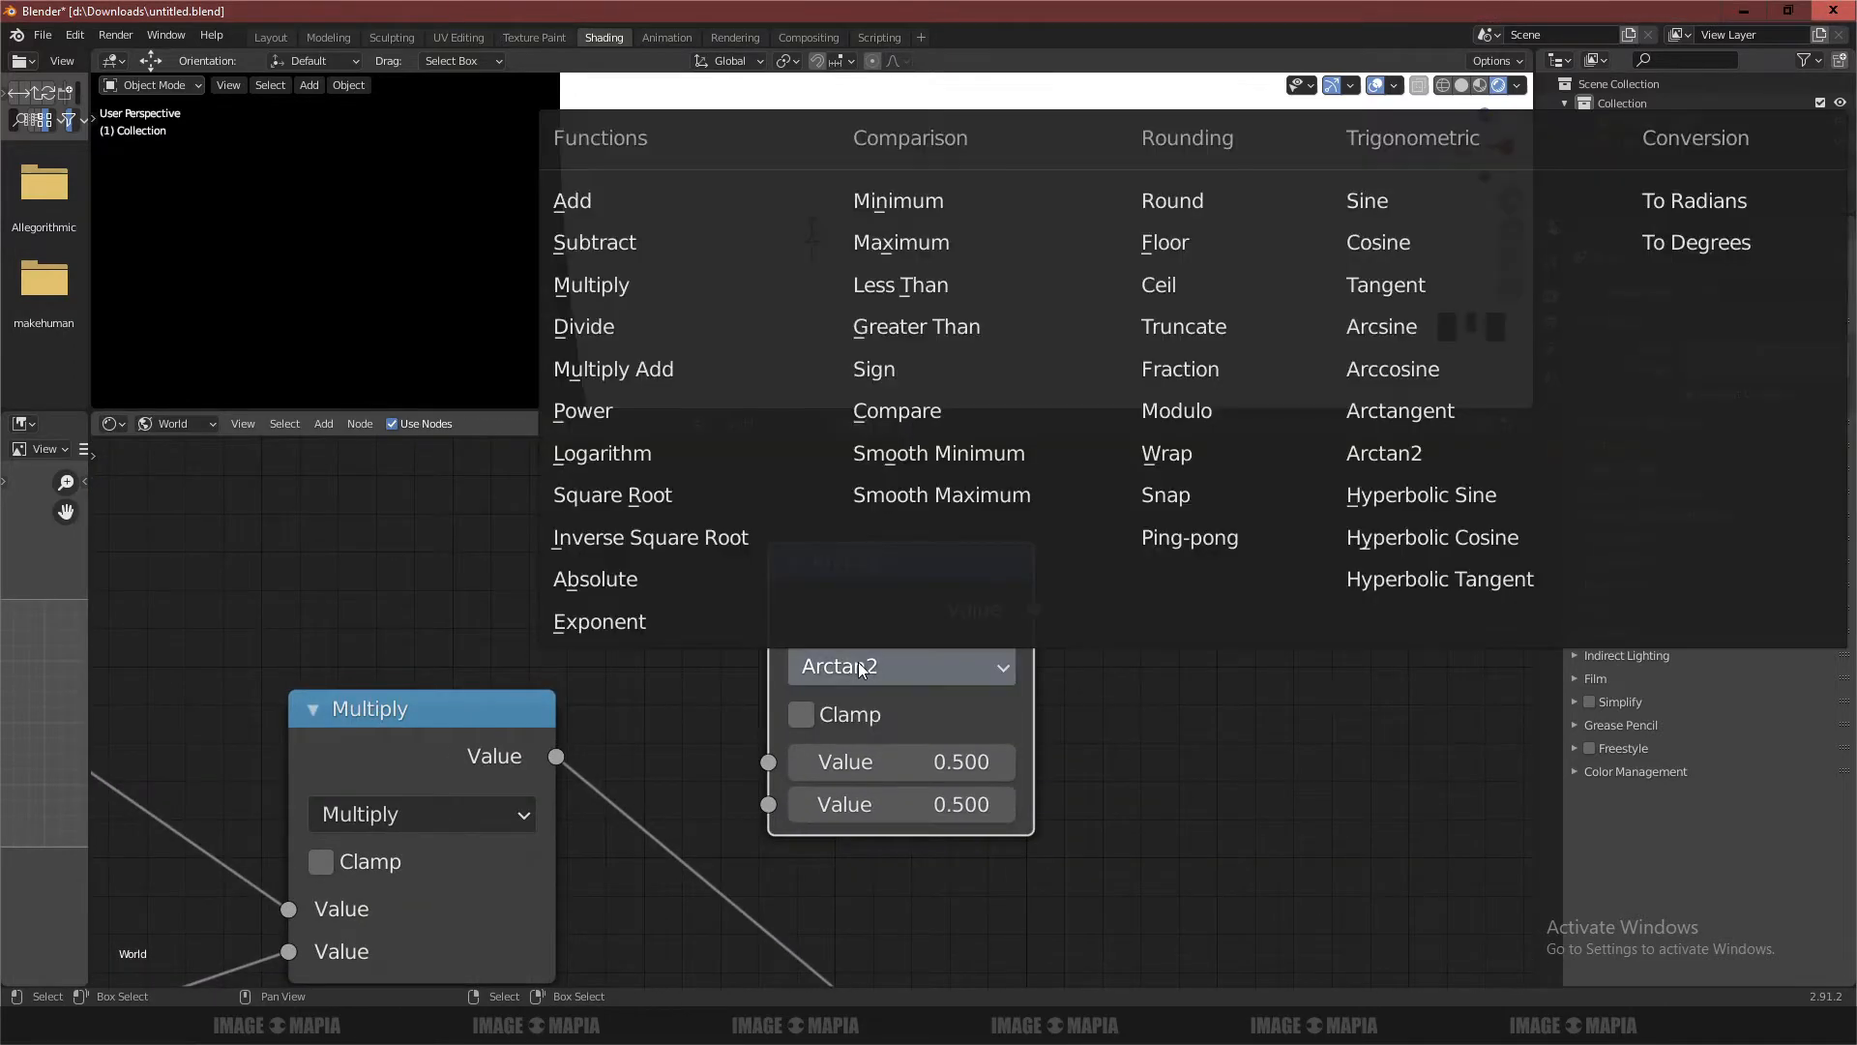
click(1384, 201)
Insert the Sine node between the upper Multiply and Background nodes, and inspect the resulting pattern in the viewport
scroll(991, 664, down, 5)
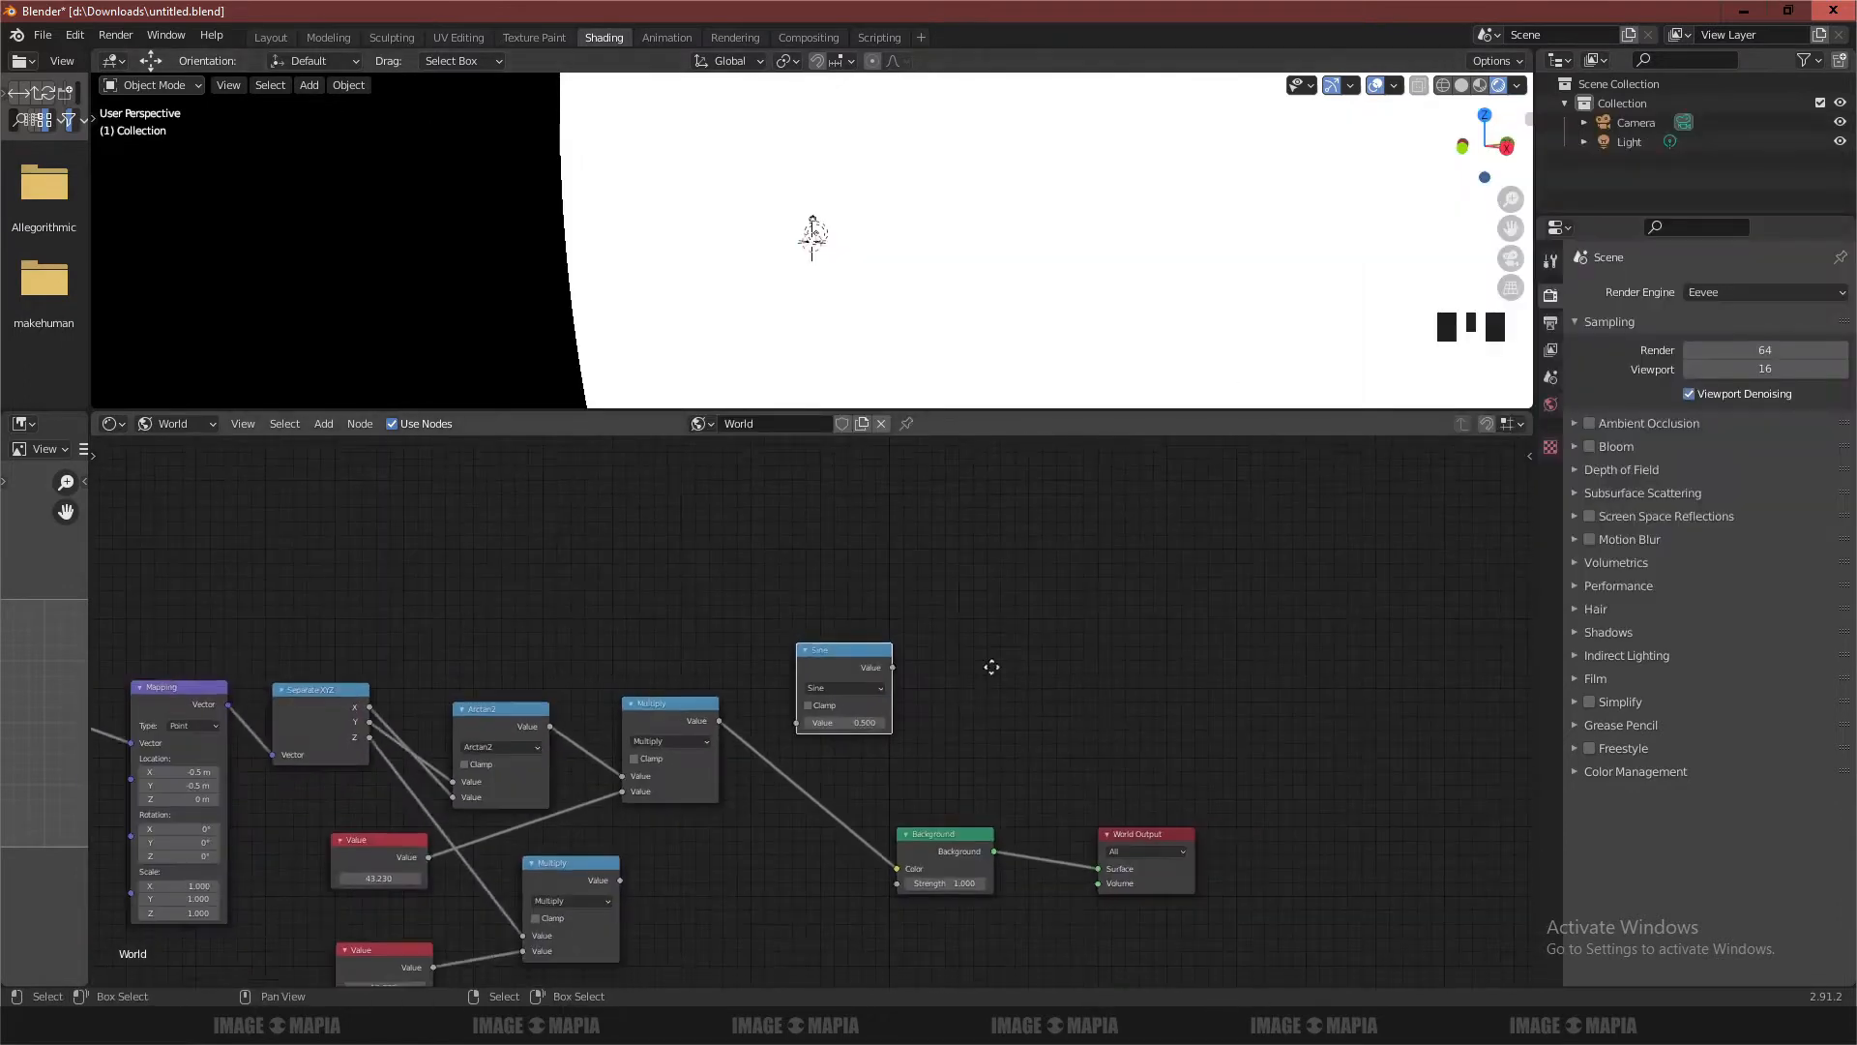
scroll(1149, 609, up, 1)
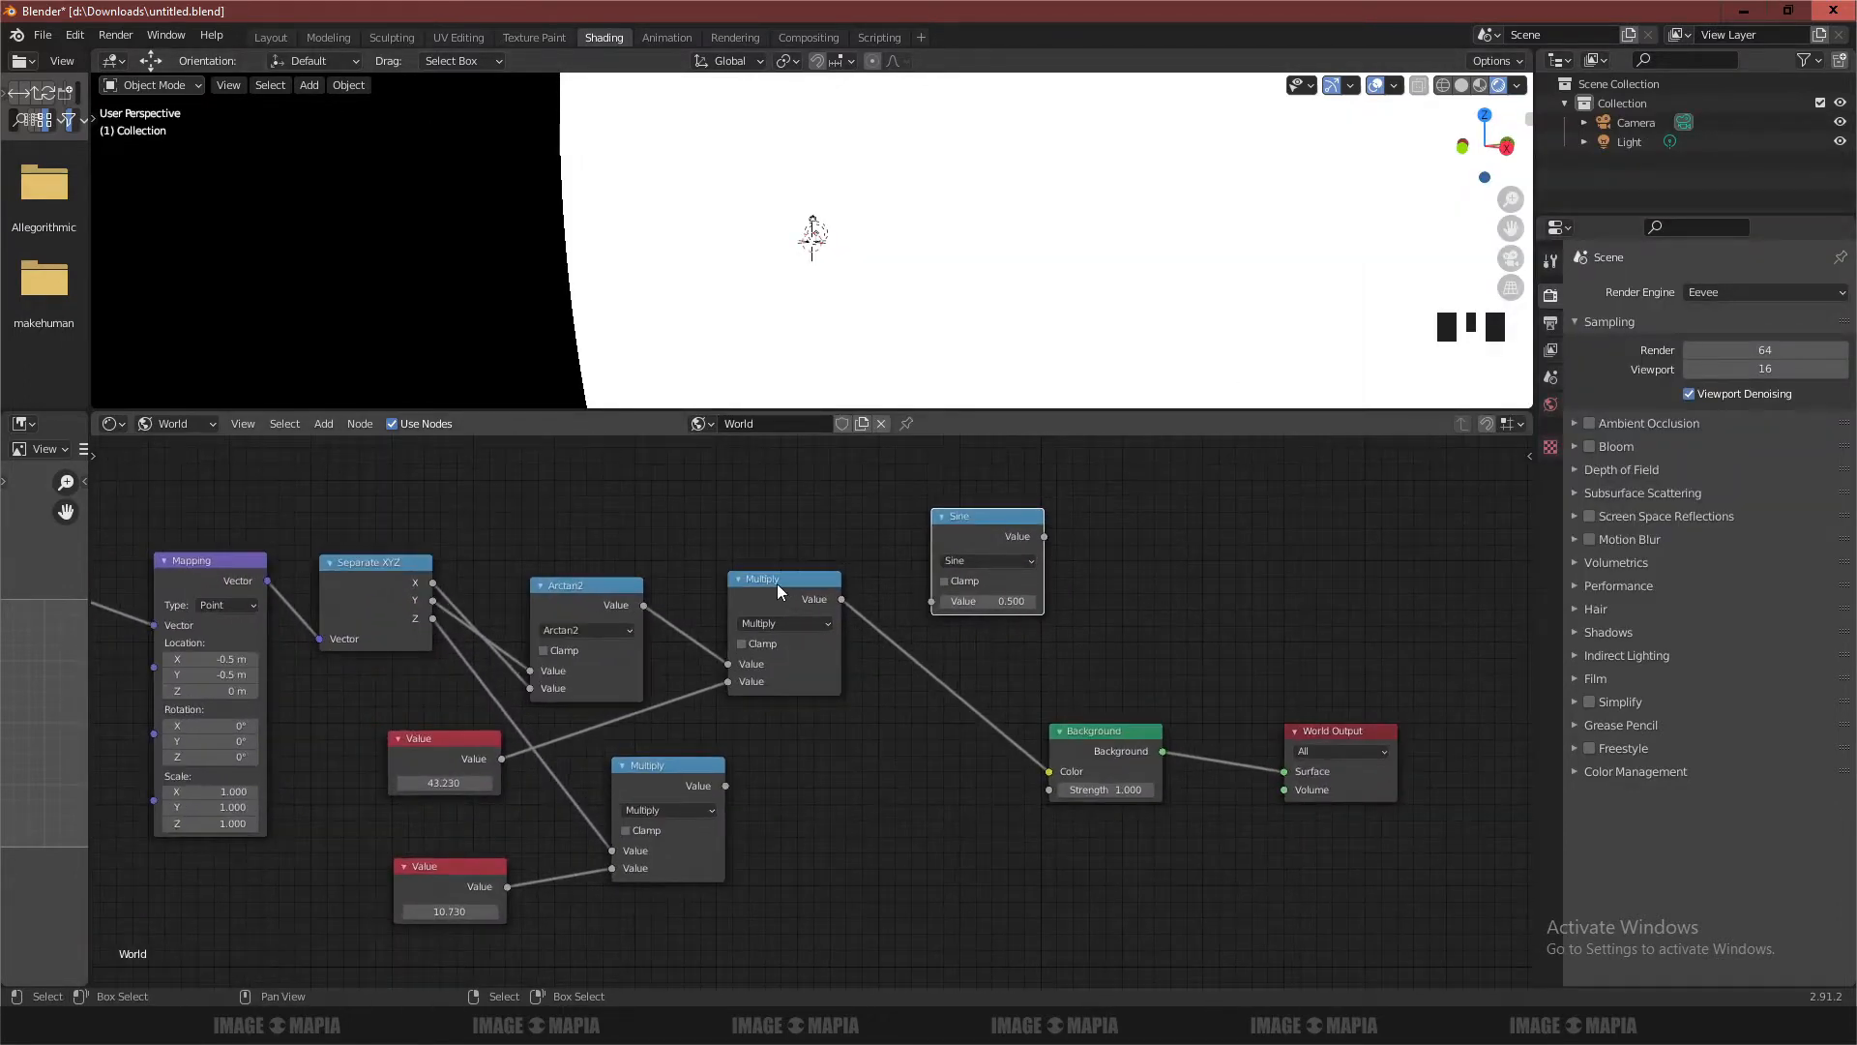
drag(775, 584, 754, 566)
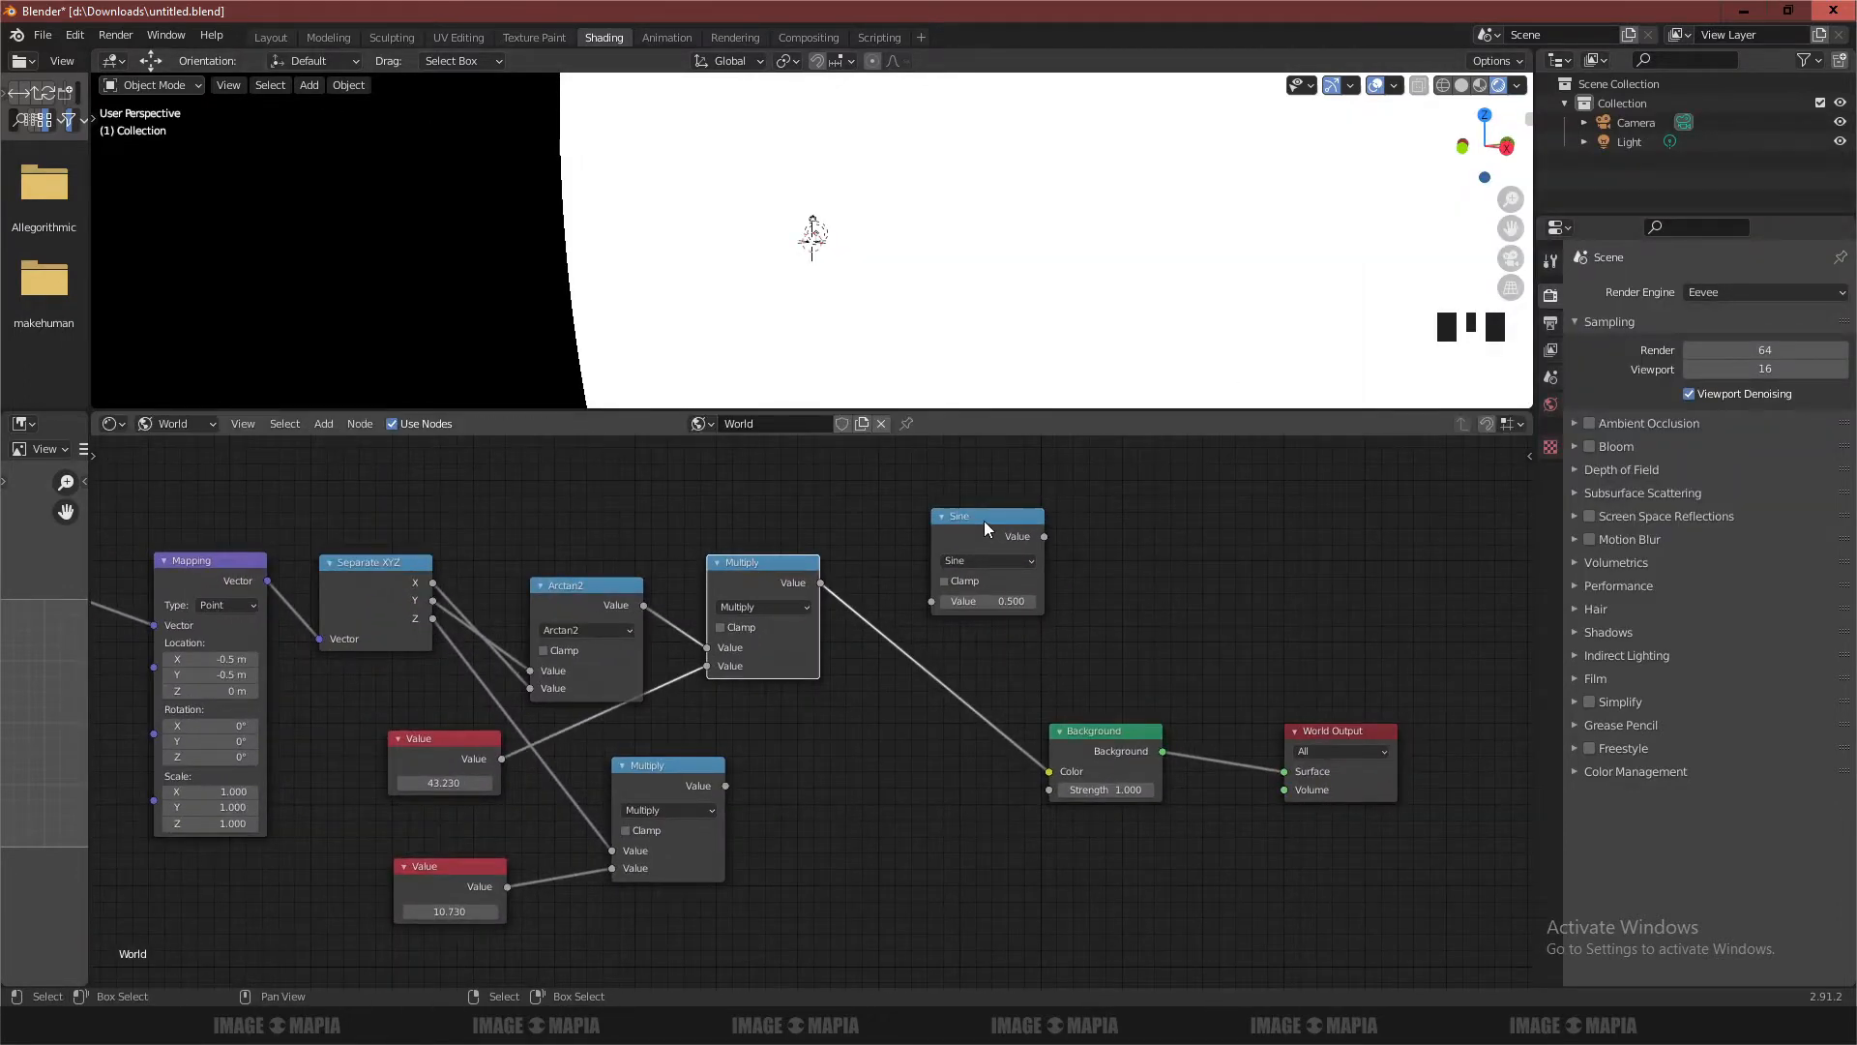
drag(984, 520, 934, 600)
scroll(914, 317, up, 3)
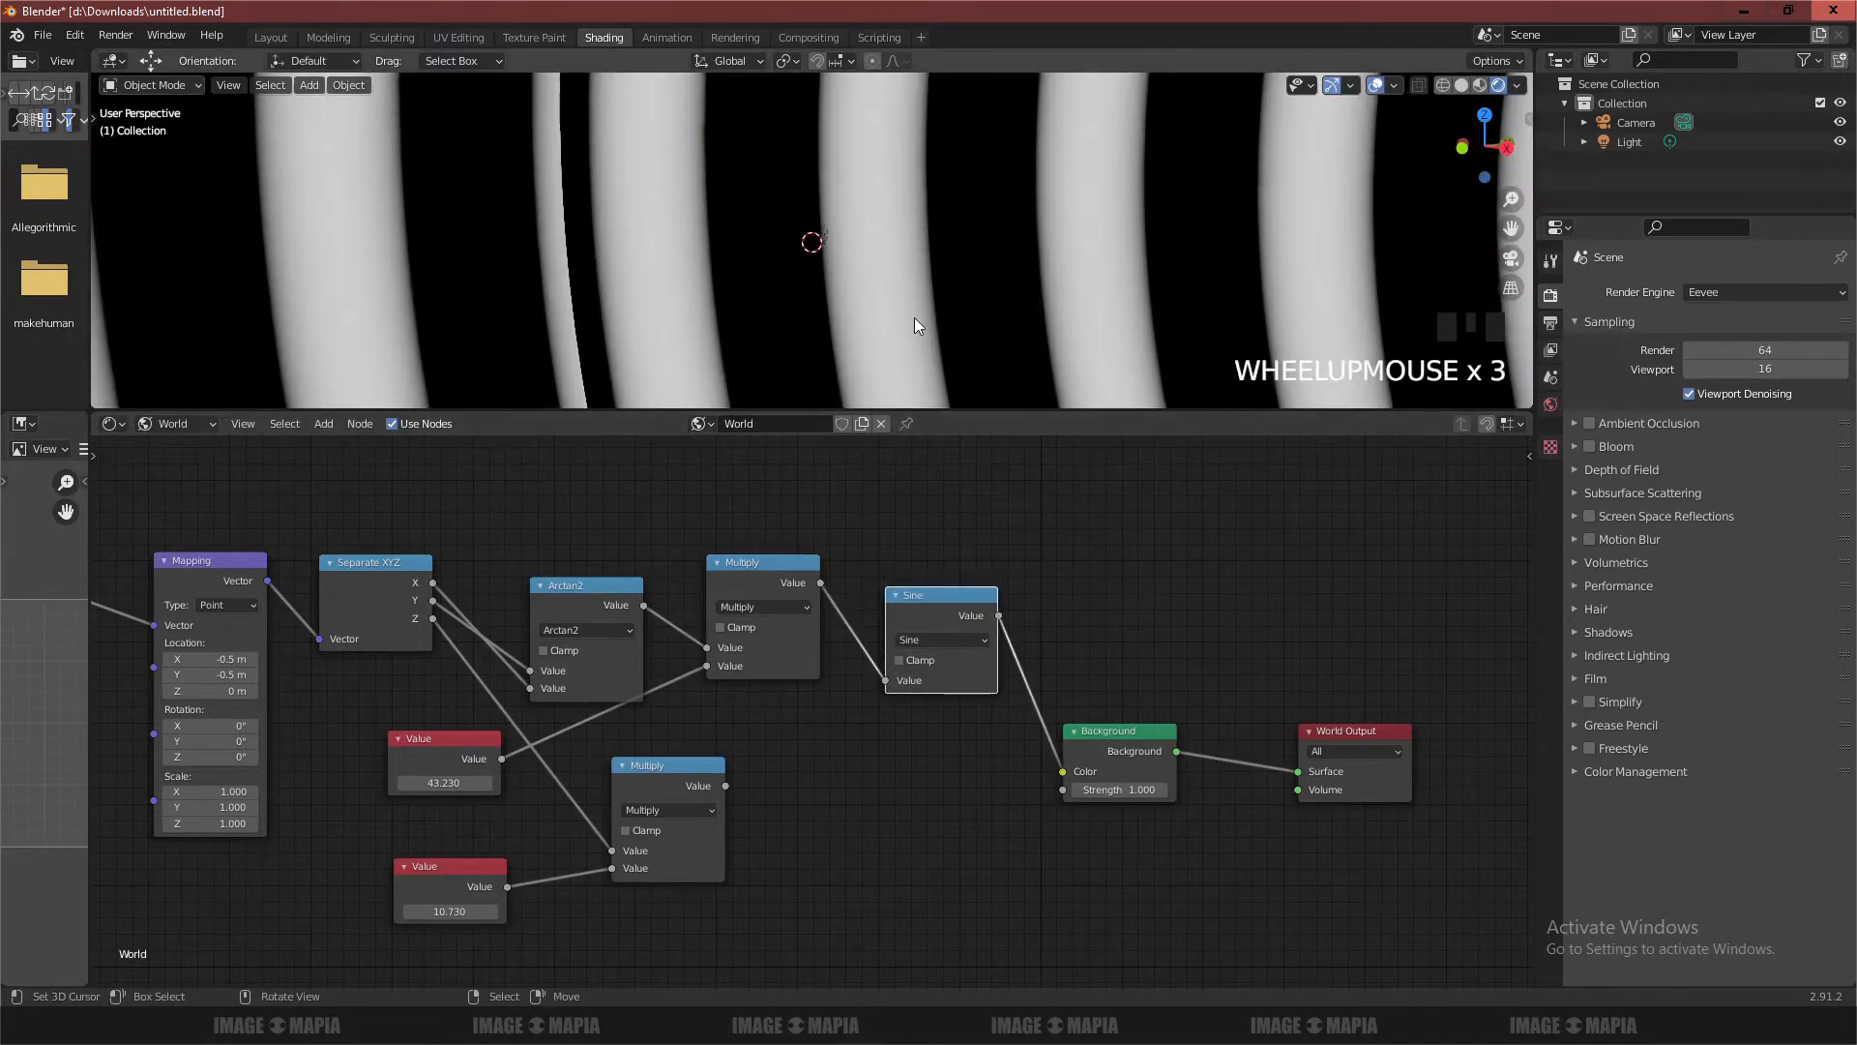
middle_drag(914, 317, 1040, 462)
scroll(1006, 215, down, 2)
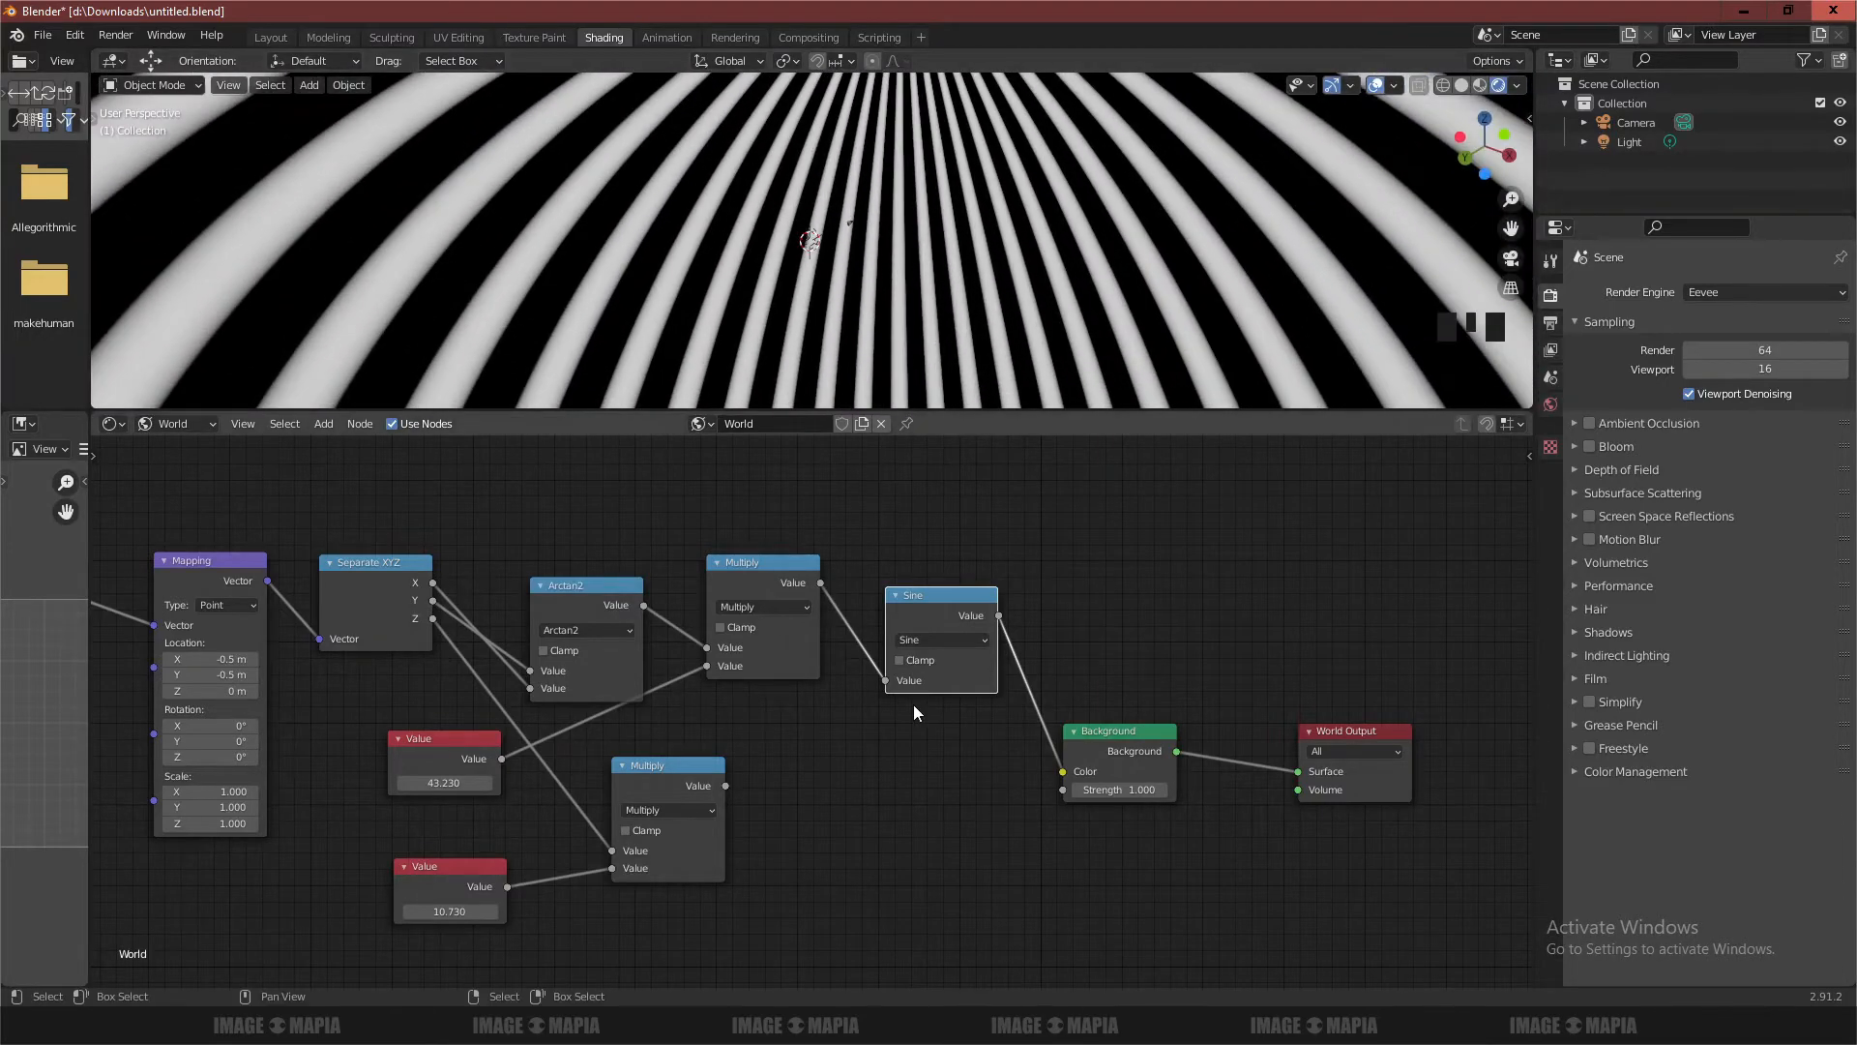
Move the nodes from Texture Coordinate through Sine away from Background to make room for more nodes
drag(1128, 741, 1155, 727)
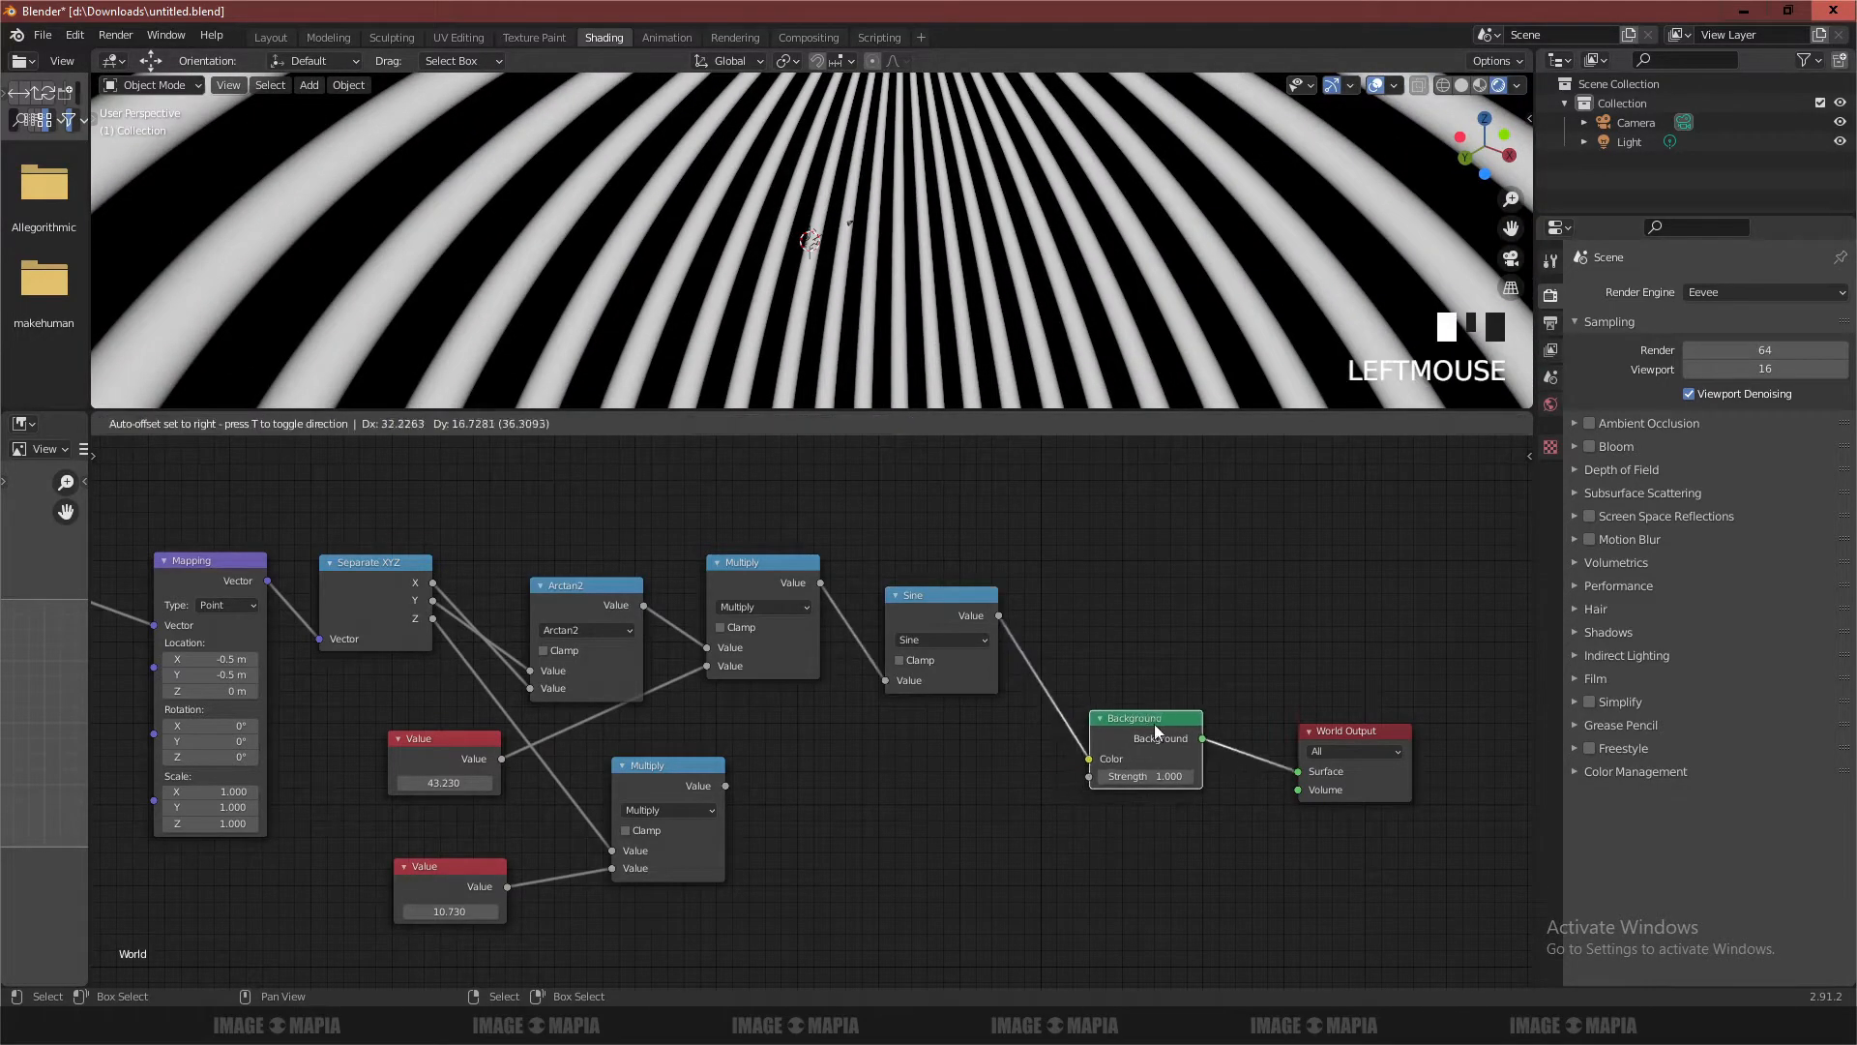
scroll(1064, 712, down, 5)
drag(151, 549, 897, 878)
drag(910, 642, 521, 649)
Enlarge the 3D viewport by lowering the border between it and the node editor
middle_drag(926, 293, 876, 369)
drag(877, 406, 957, 640)
middle_drag(978, 541, 951, 484)
drag(955, 644, 978, 474)
scroll(978, 593, up, 2)
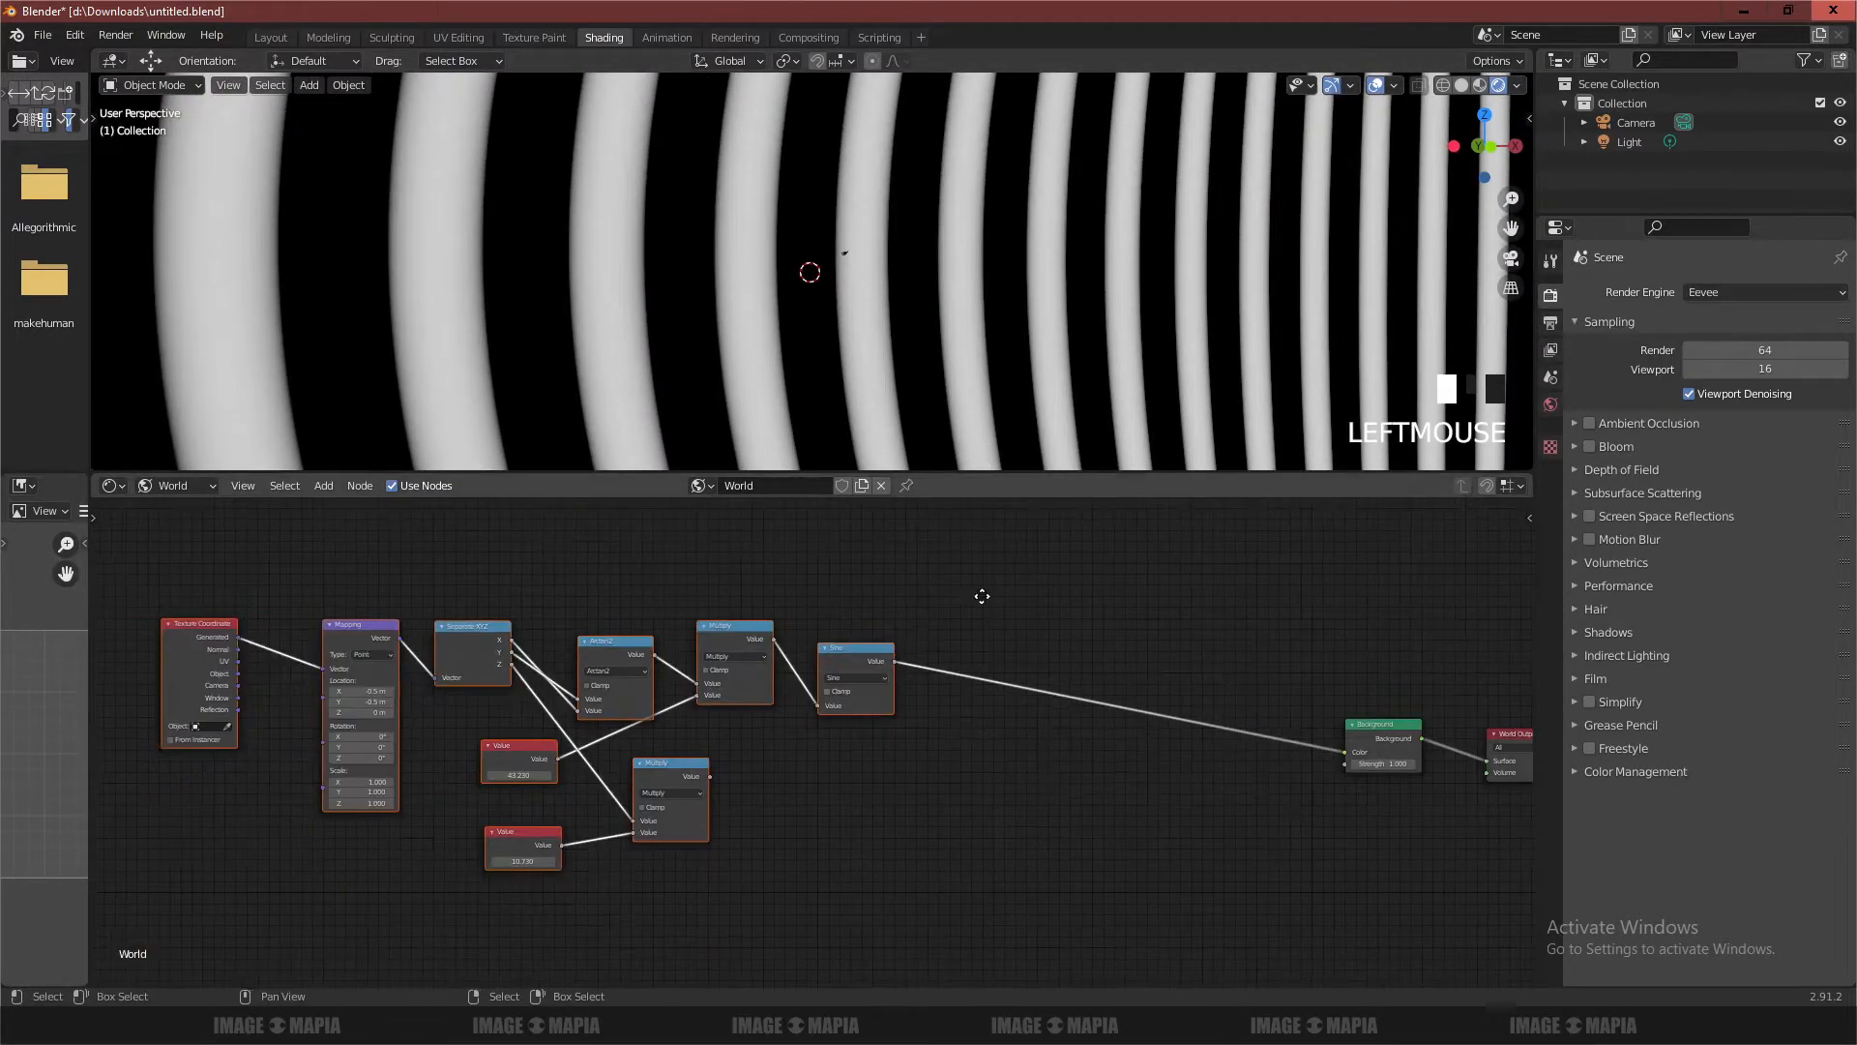
middle_drag(822, 724, 870, 705)
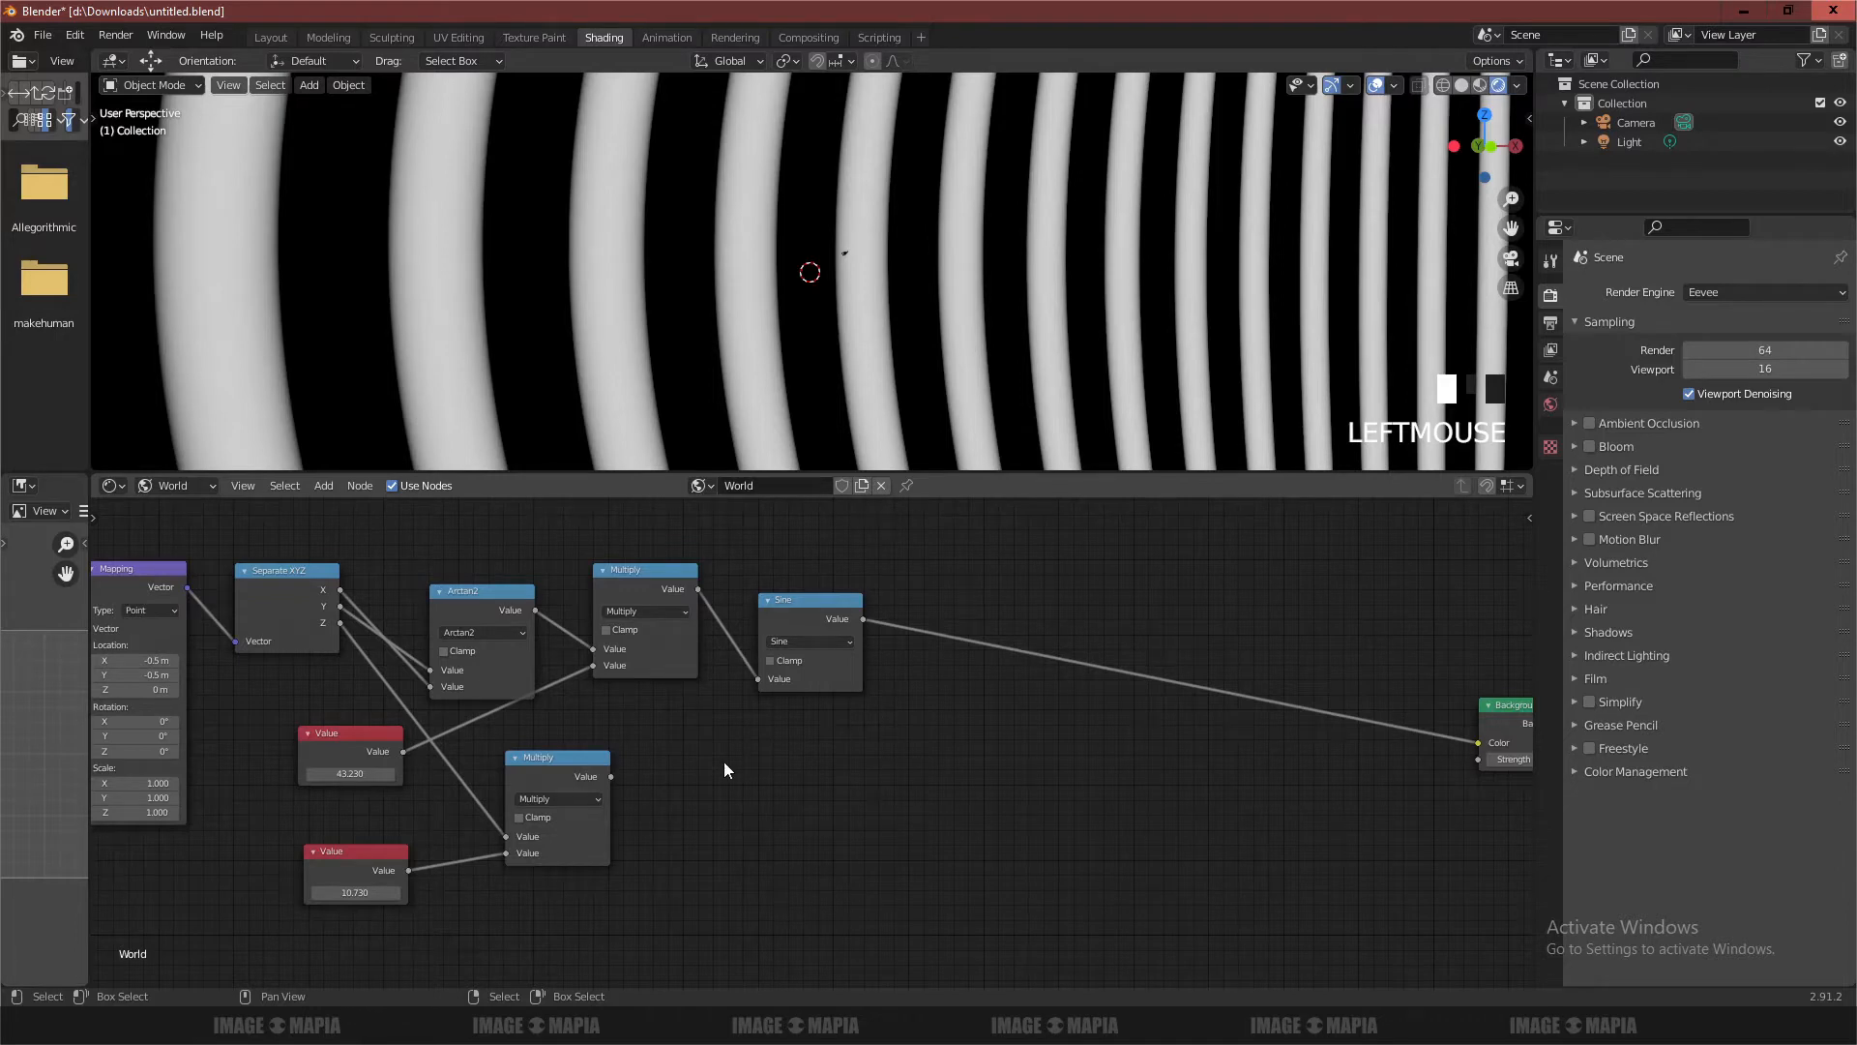
Try other numbers in the two Value nodes and undo the change
click(350, 773)
key(Return)
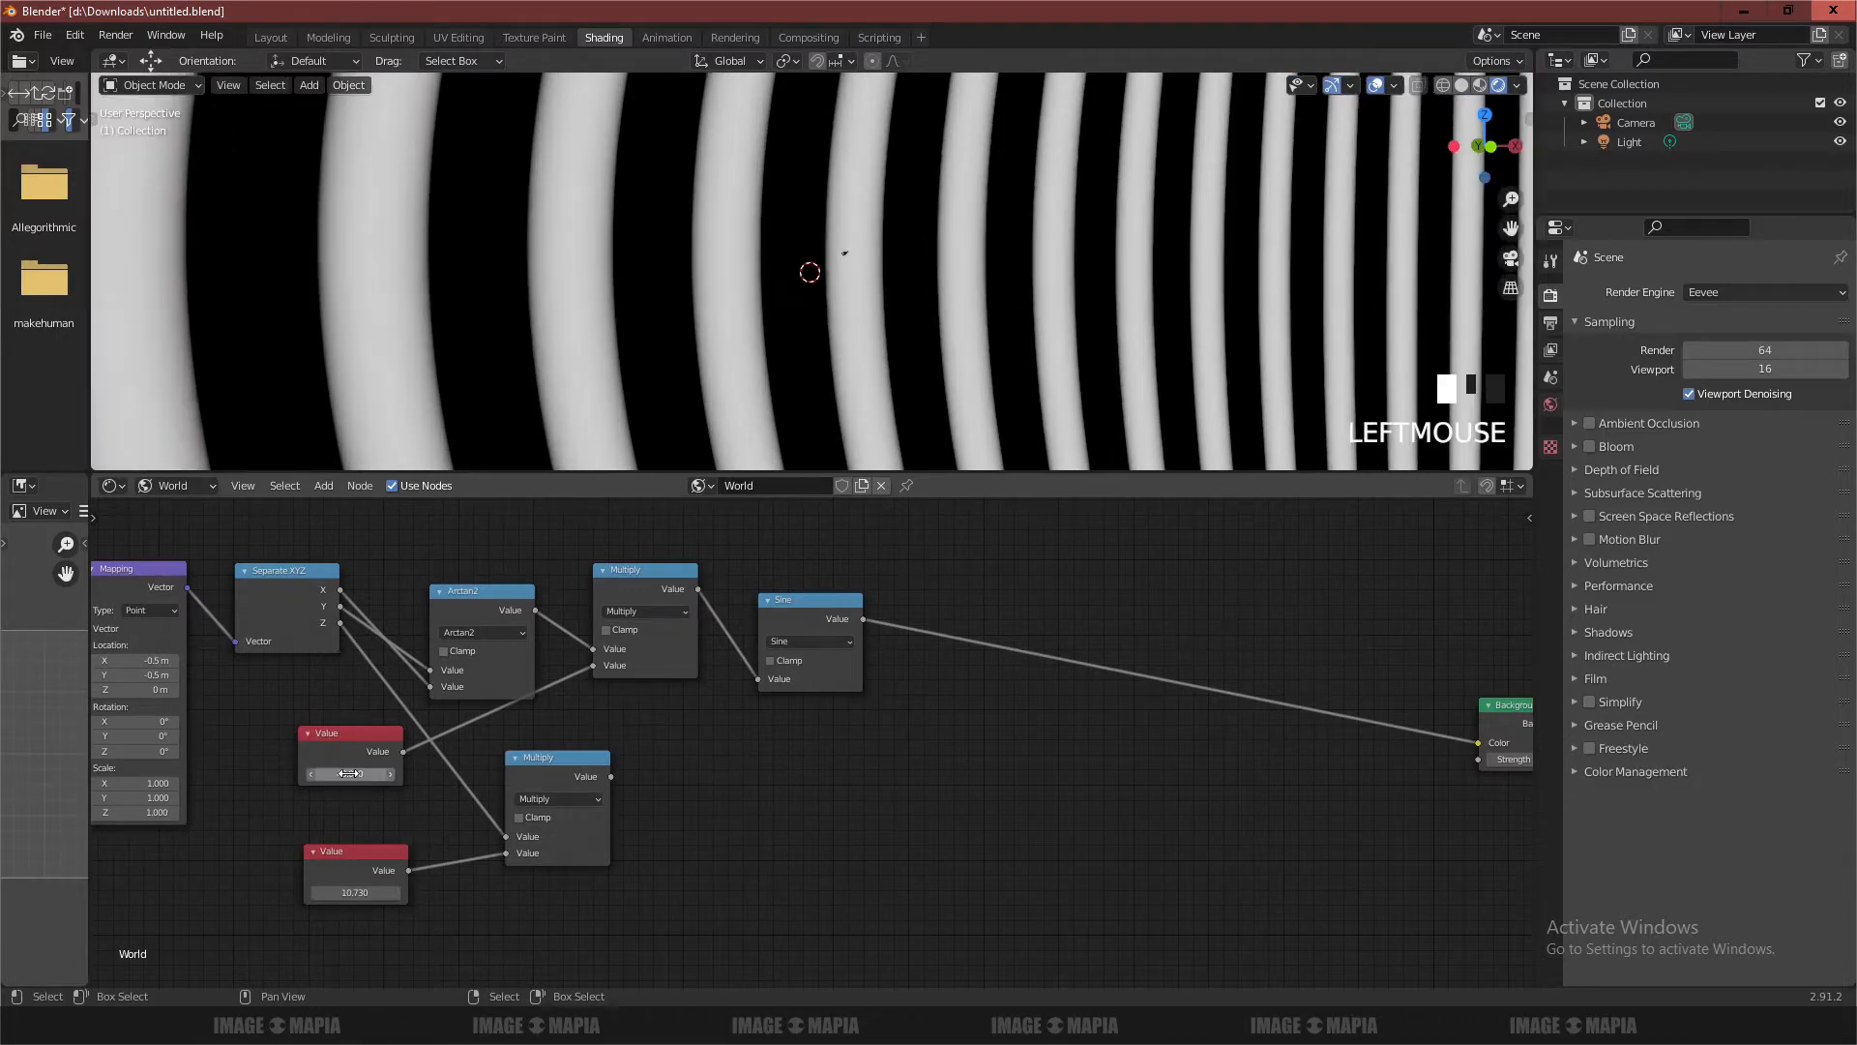
key(ctrl+z)
click(346, 892)
key(Return)
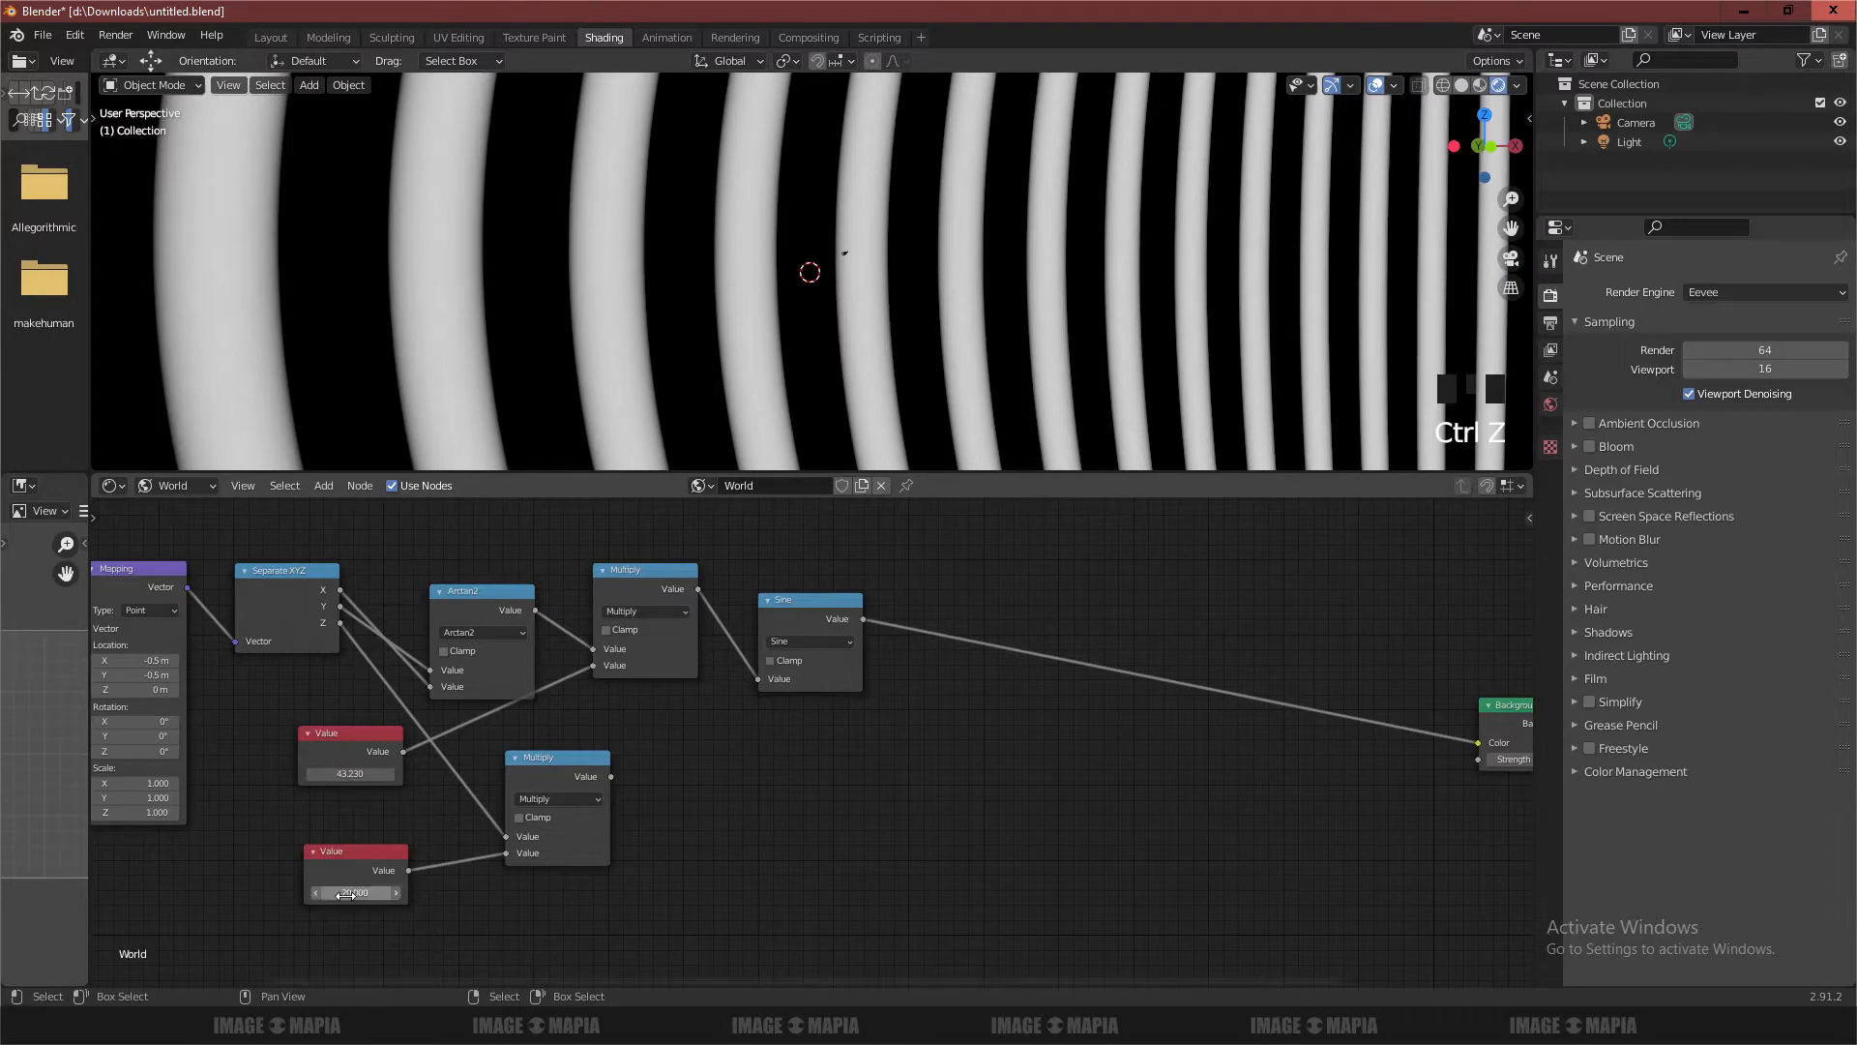
Duplicate the Sine node and change the copy's operation to Greater Than
middle_drag(718, 803, 484, 813)
key(shift+d)
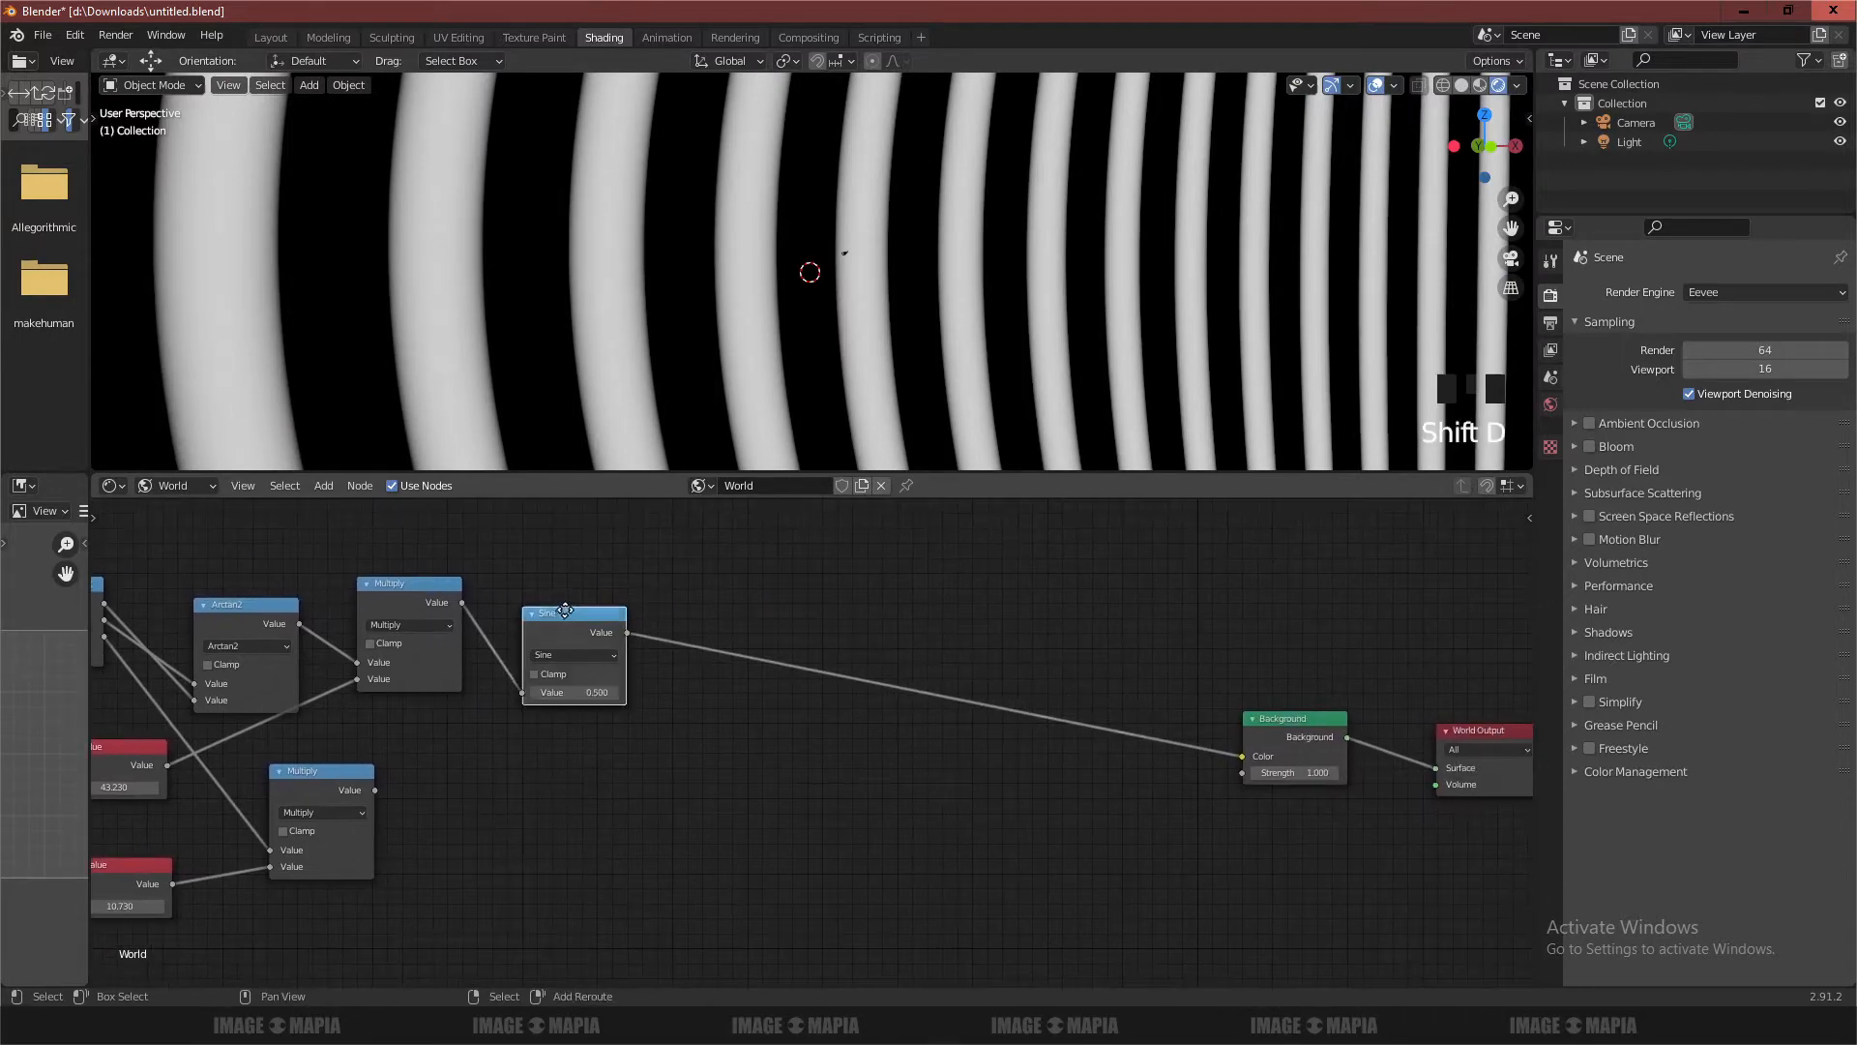
click(712, 722)
scroll(712, 723, up, 3)
click(667, 785)
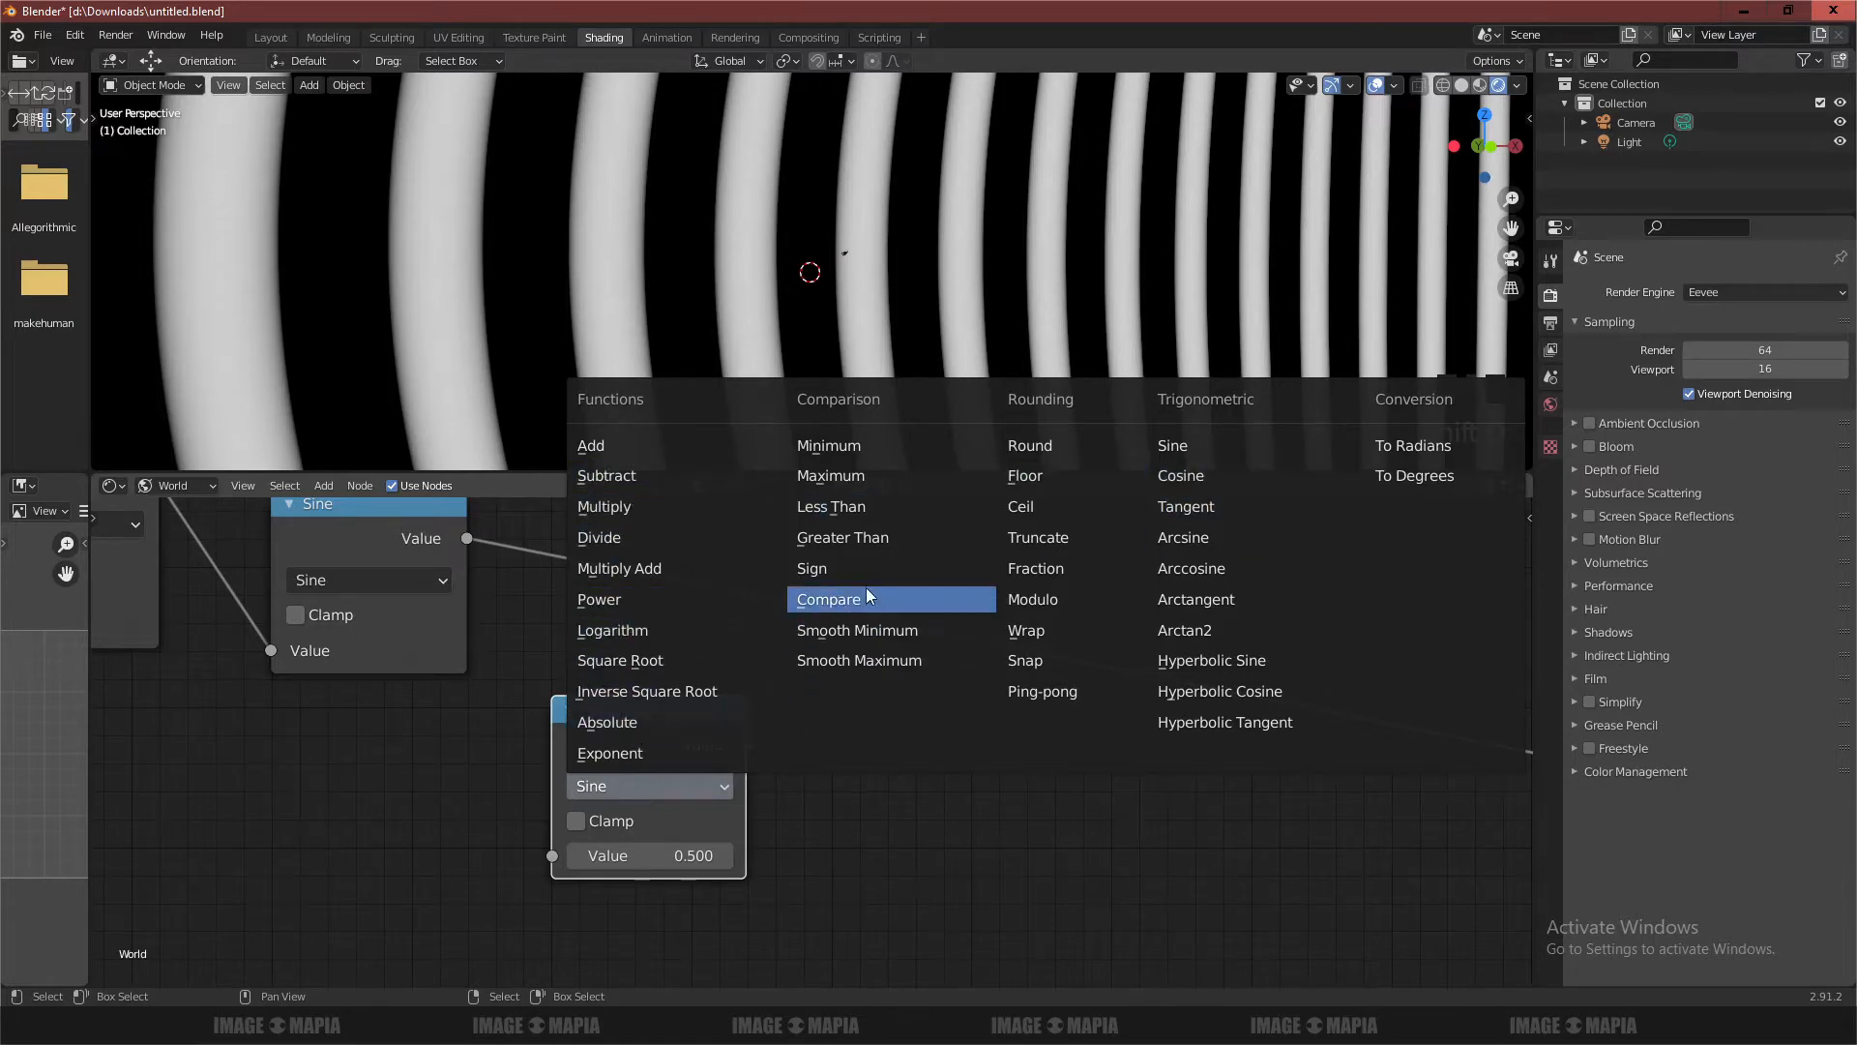
click(861, 538)
Insert the Greater Than node between Sine and Background, and connect the lower Multiply's Value to its Threshold
scroll(775, 660, down, 2)
scroll(775, 660, down, 1)
drag(725, 755, 813, 665)
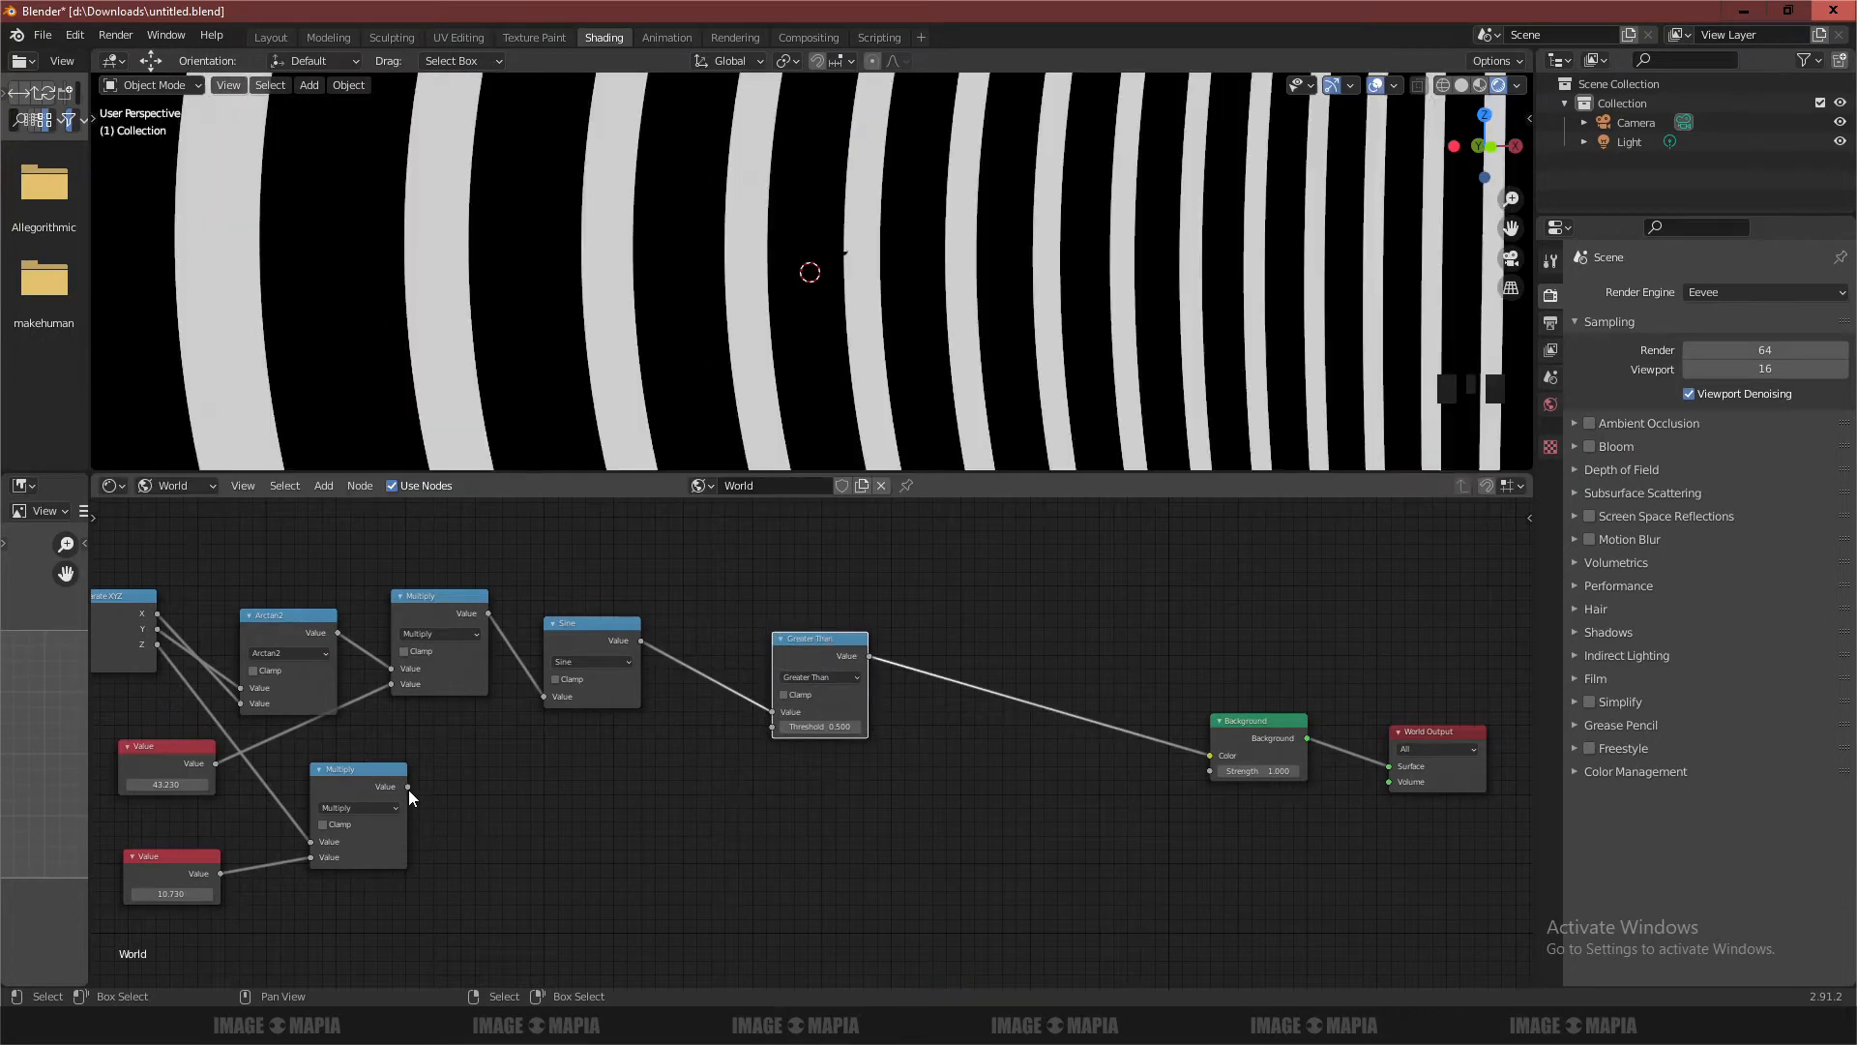
drag(408, 786, 780, 731)
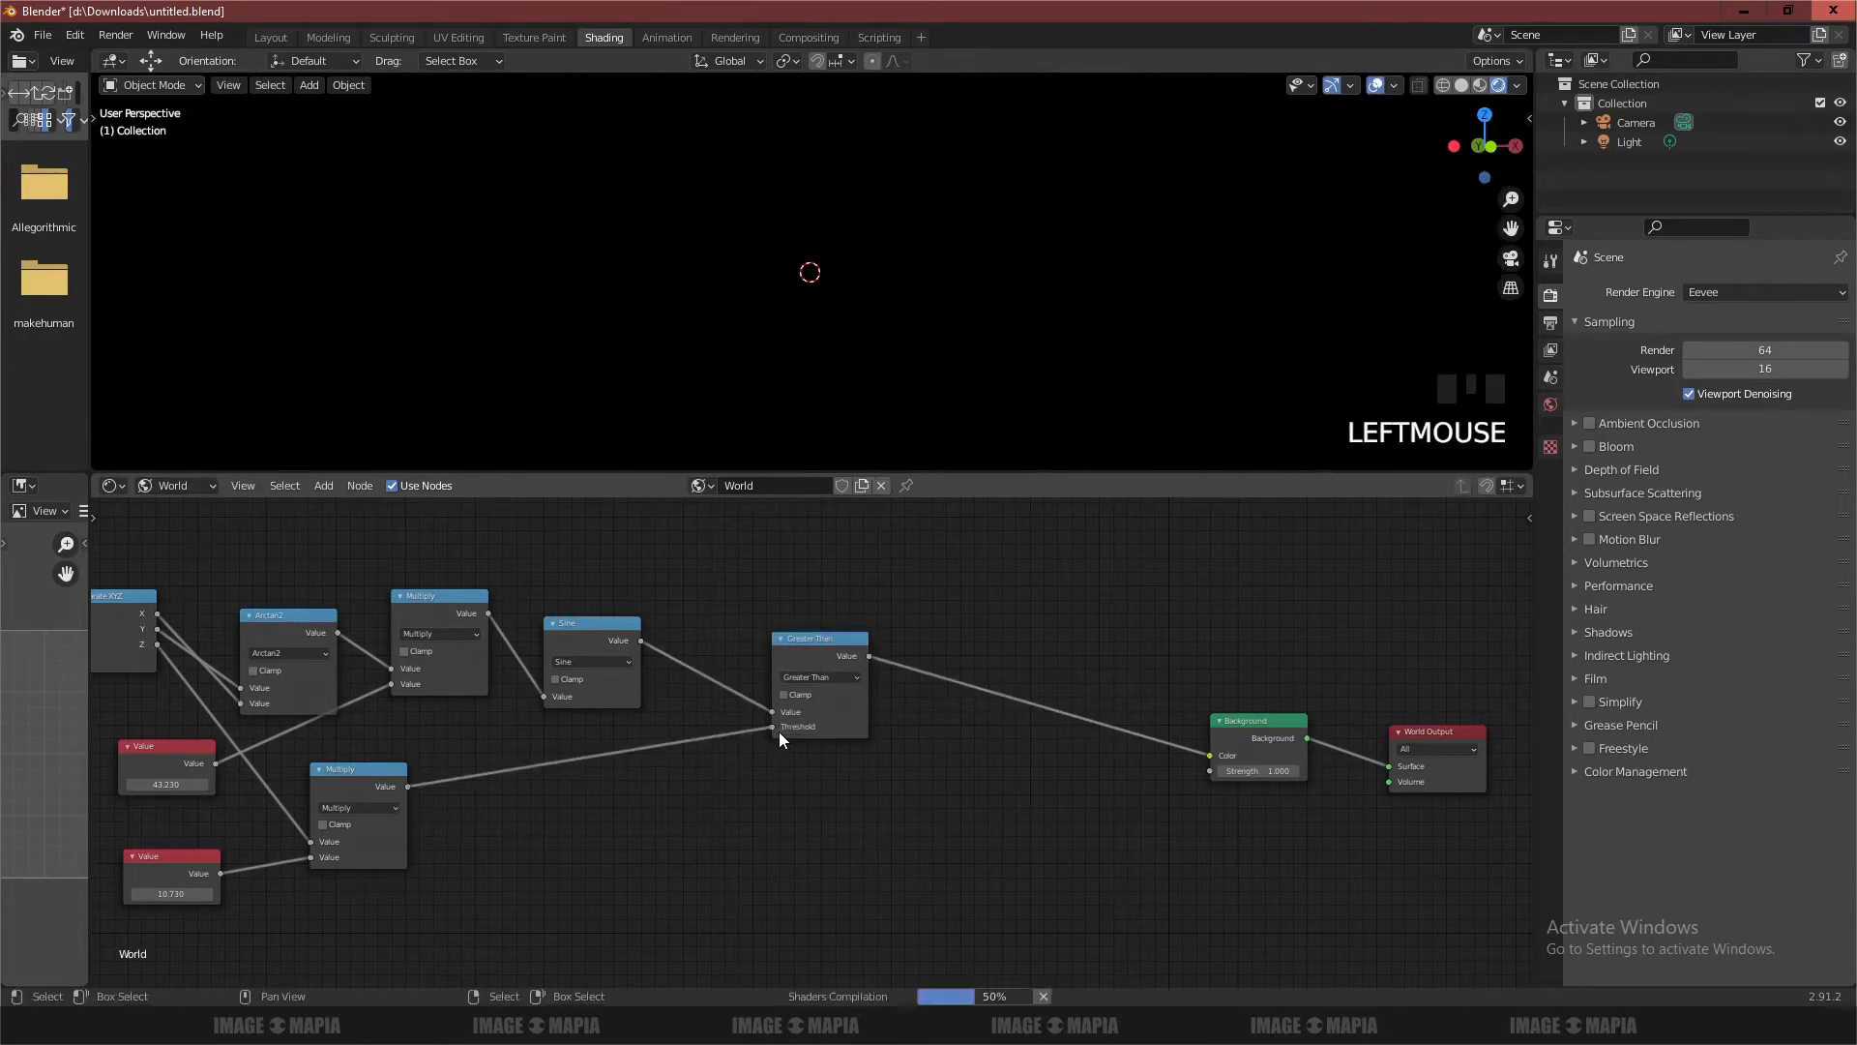
middle_drag(926, 421, 952, 354)
Close the gap in the node tree so Background and World Output sit near the Greater Than node
scroll(805, 740, down, 5)
middle_drag(537, 613, 813, 618)
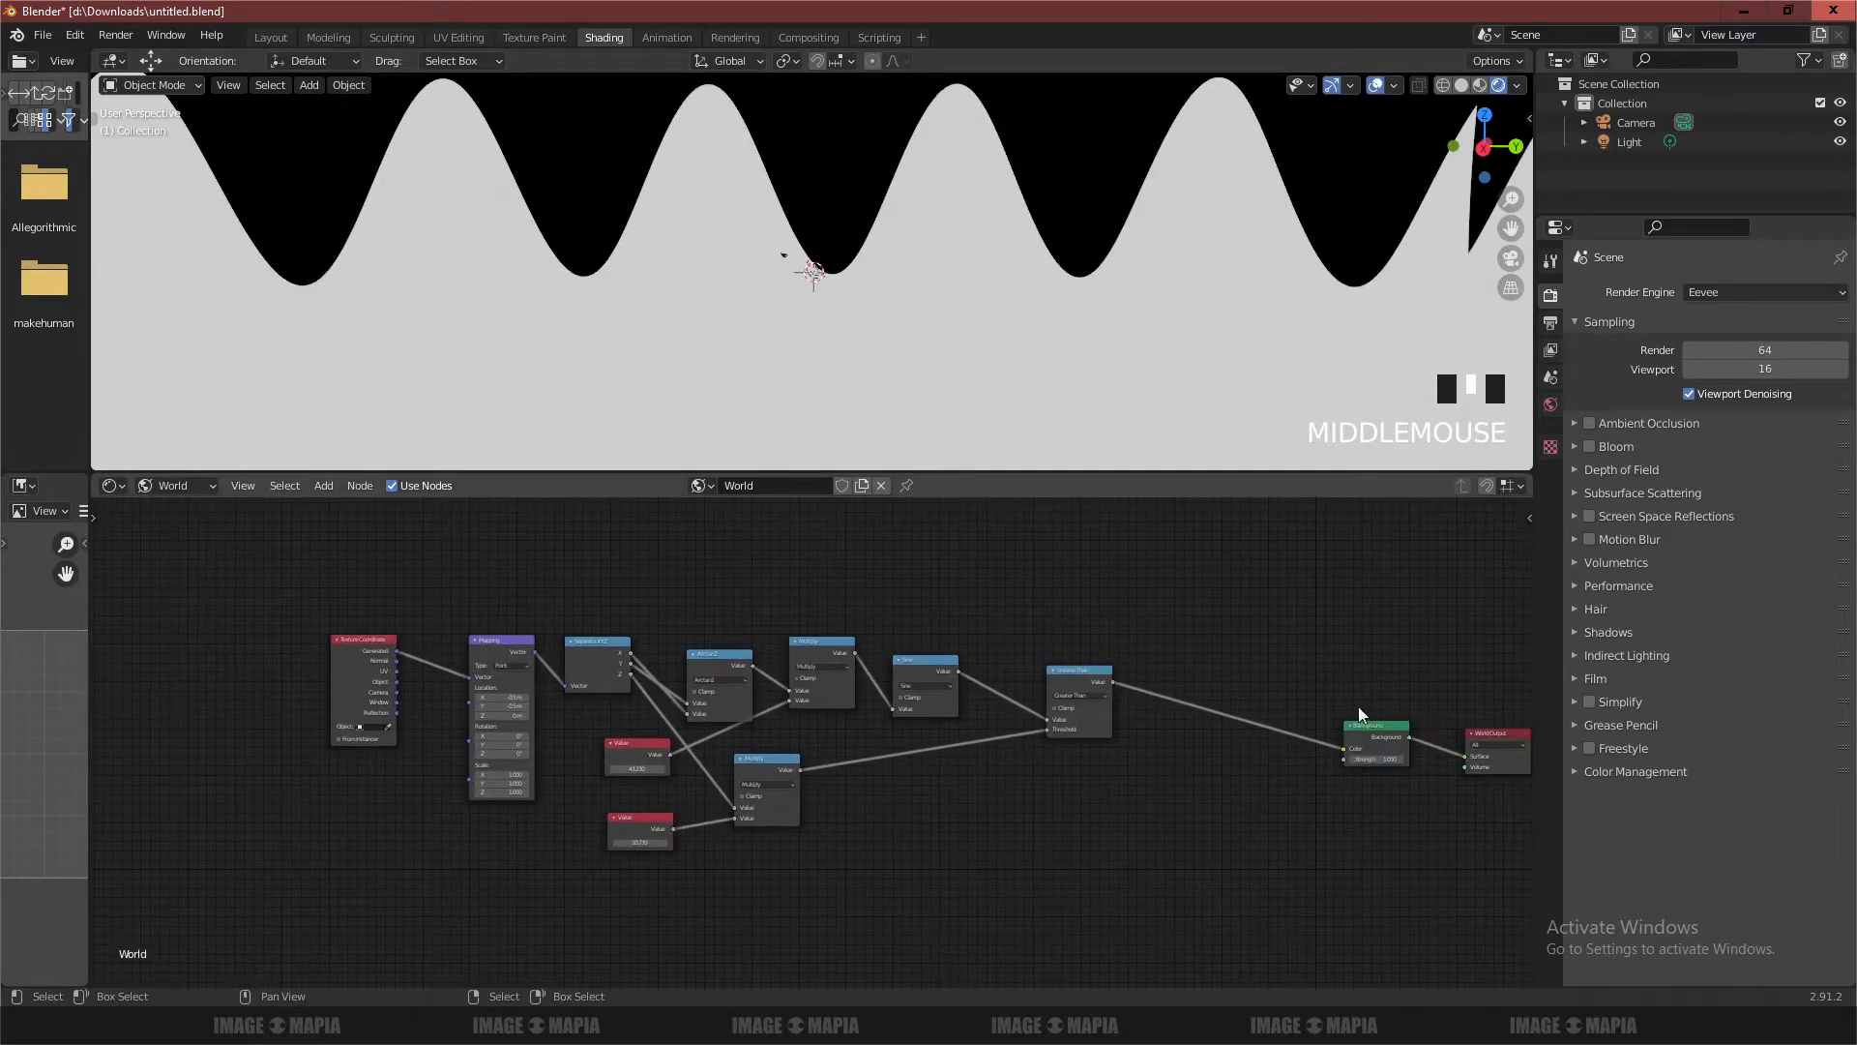
scroll(1161, 682, down, 2)
key(a)
drag(1011, 699, 1151, 705)
scroll(1107, 734, up, 4)
click(1055, 617)
middle_drag(1054, 617, 945, 617)
scroll(851, 591, up, 3)
Maximize the 3D viewport to examine the wave background from another angle, and restore the split layout
click(963, 364)
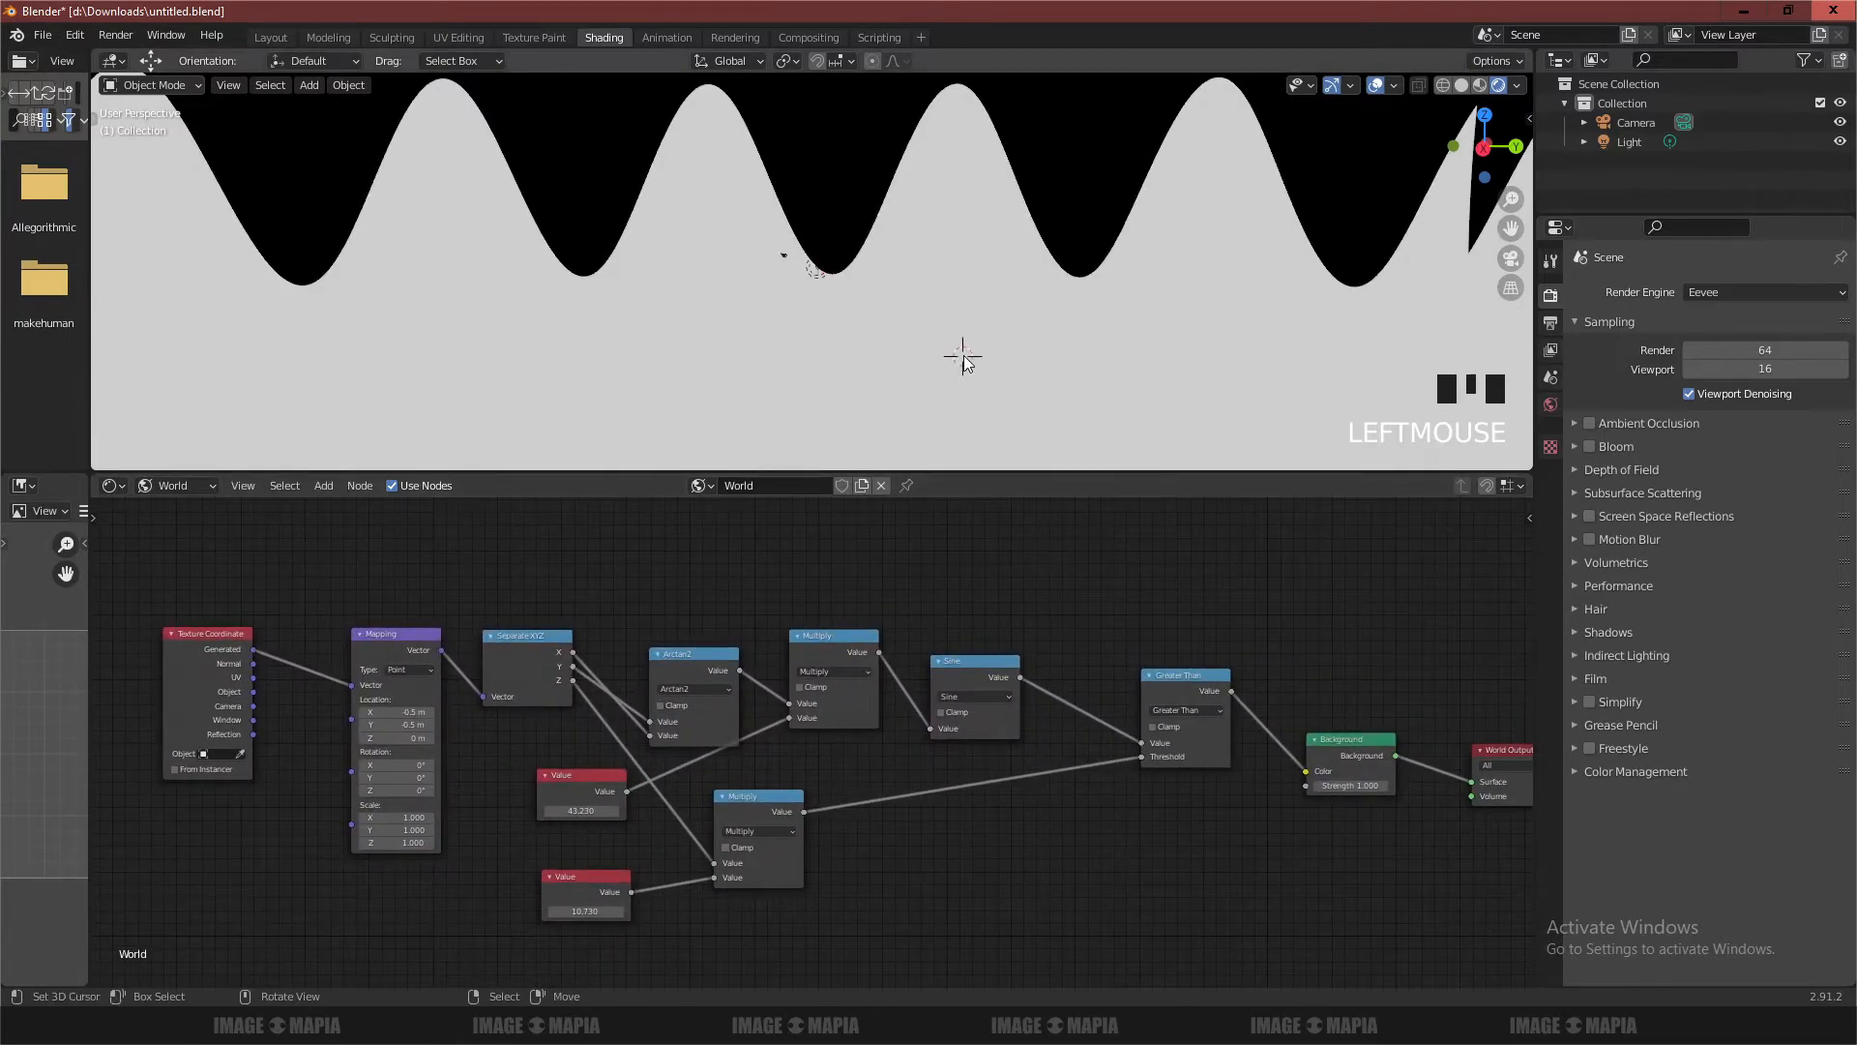
key(ctrl+space)
scroll(1019, 490, down, 2)
mouse_move(1019, 489)
middle_down()
mouse_move(967, 527)
mouse_move(497, 522)
mouse_move(1366, 541)
mouse_move(1284, 564)
middle_up()
key(ctrl+Down)
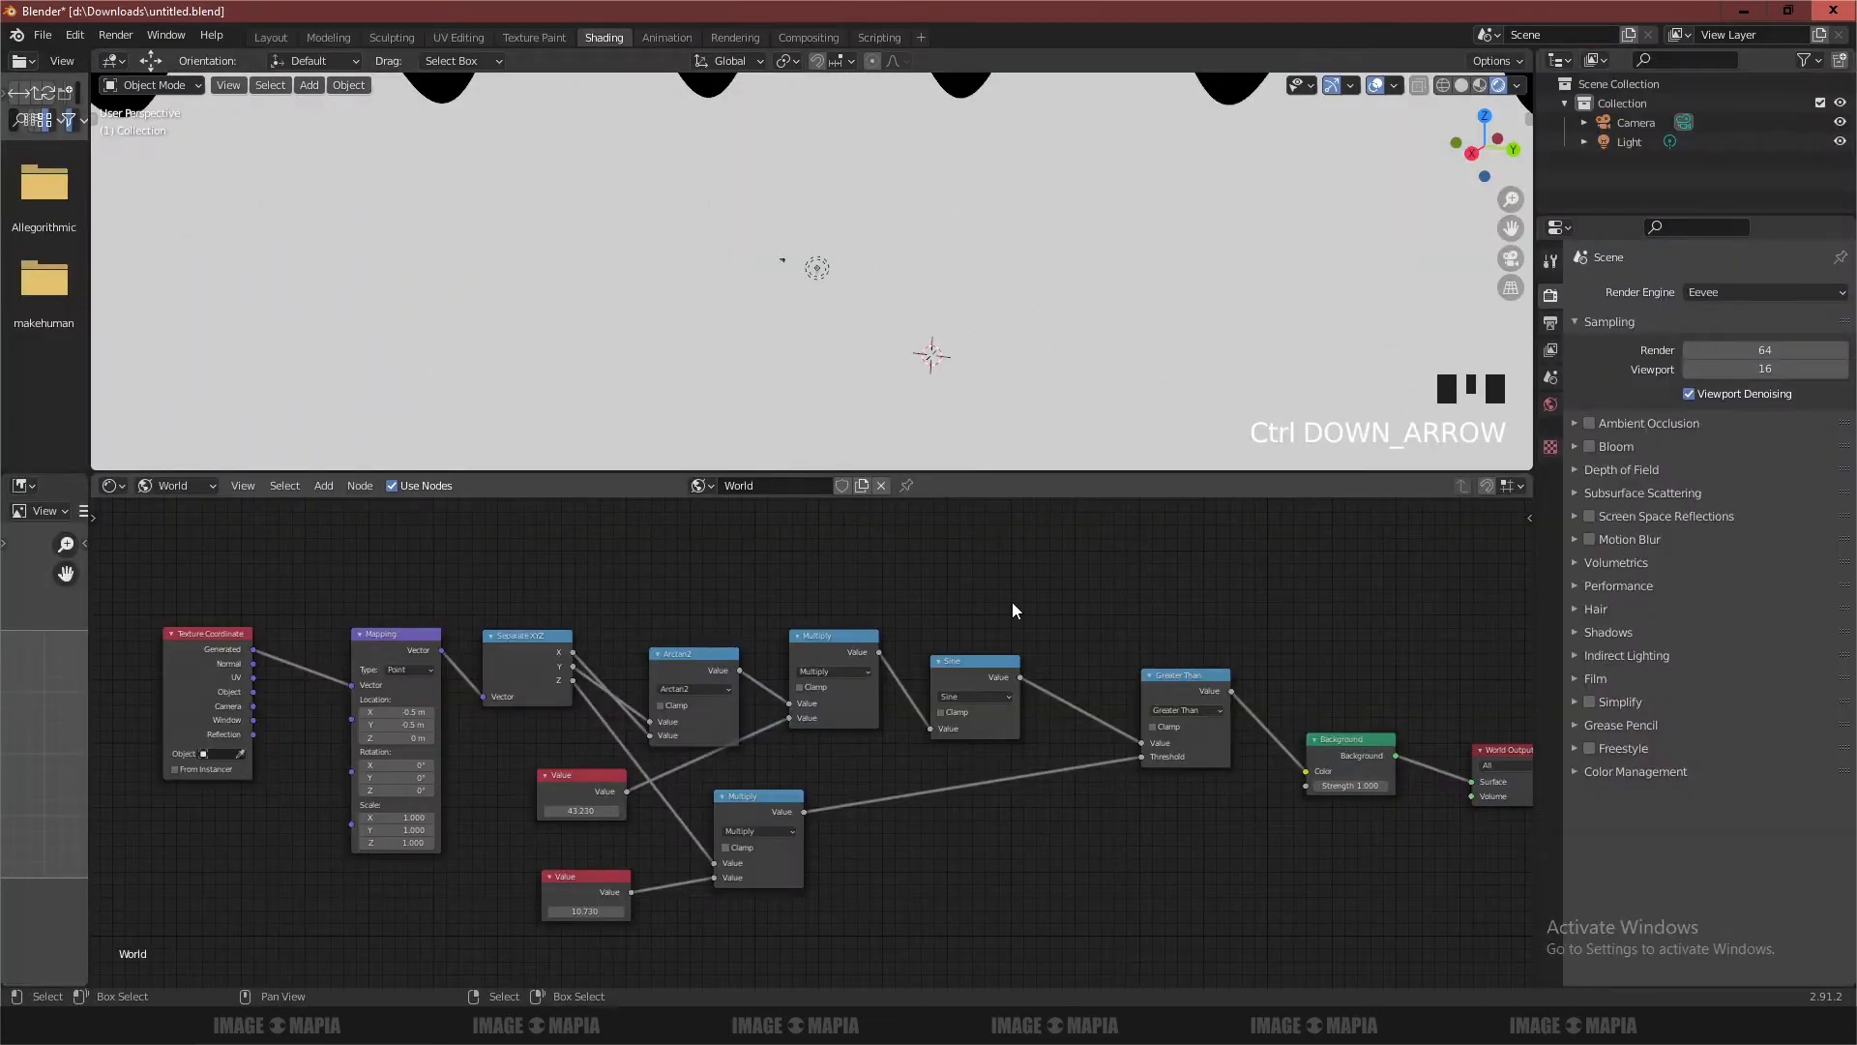
Tighten the node layout by moving Greater Than through World Output nearer Sine, Texture Coordinate nearer Mapping, and nudging both Value nodes
key(ctrl+space)
ctrl+scroll(1025, 619, right, 2)
scroll(1045, 643, down, 1)
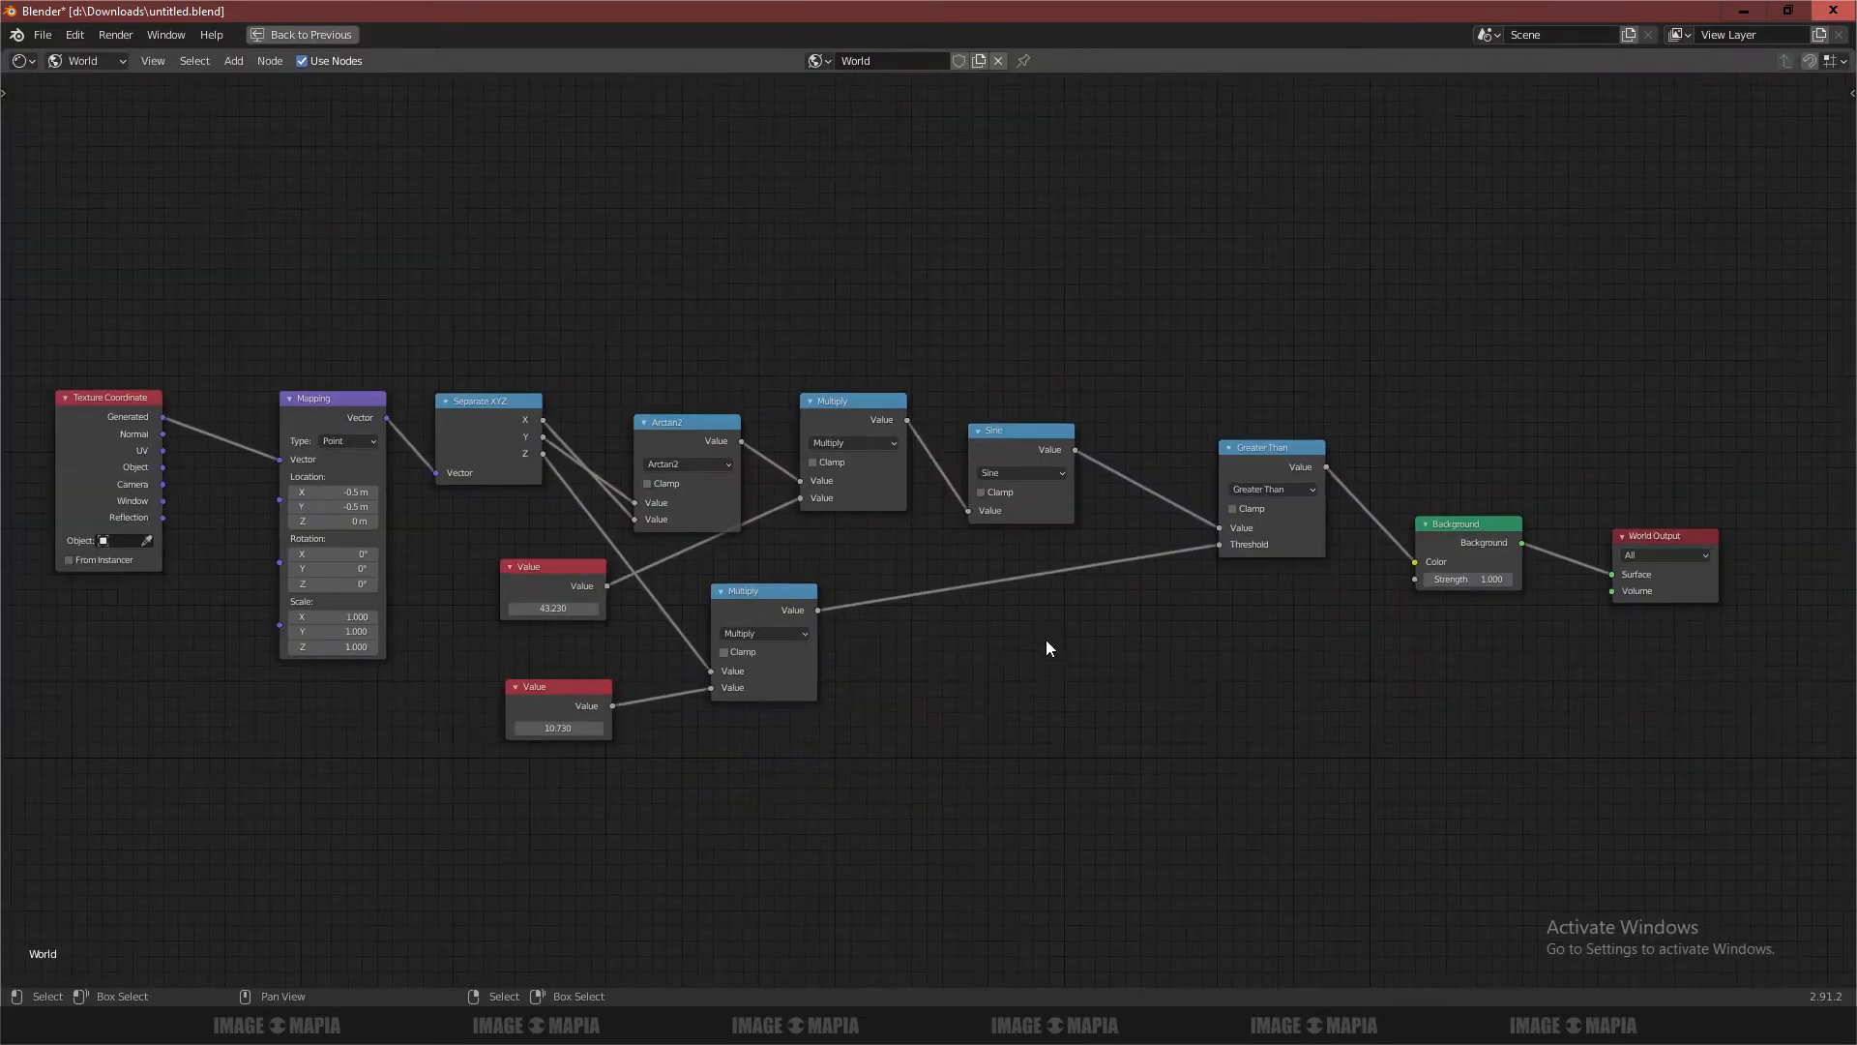
drag(1774, 696, 1248, 380)
drag(1256, 452, 1161, 451)
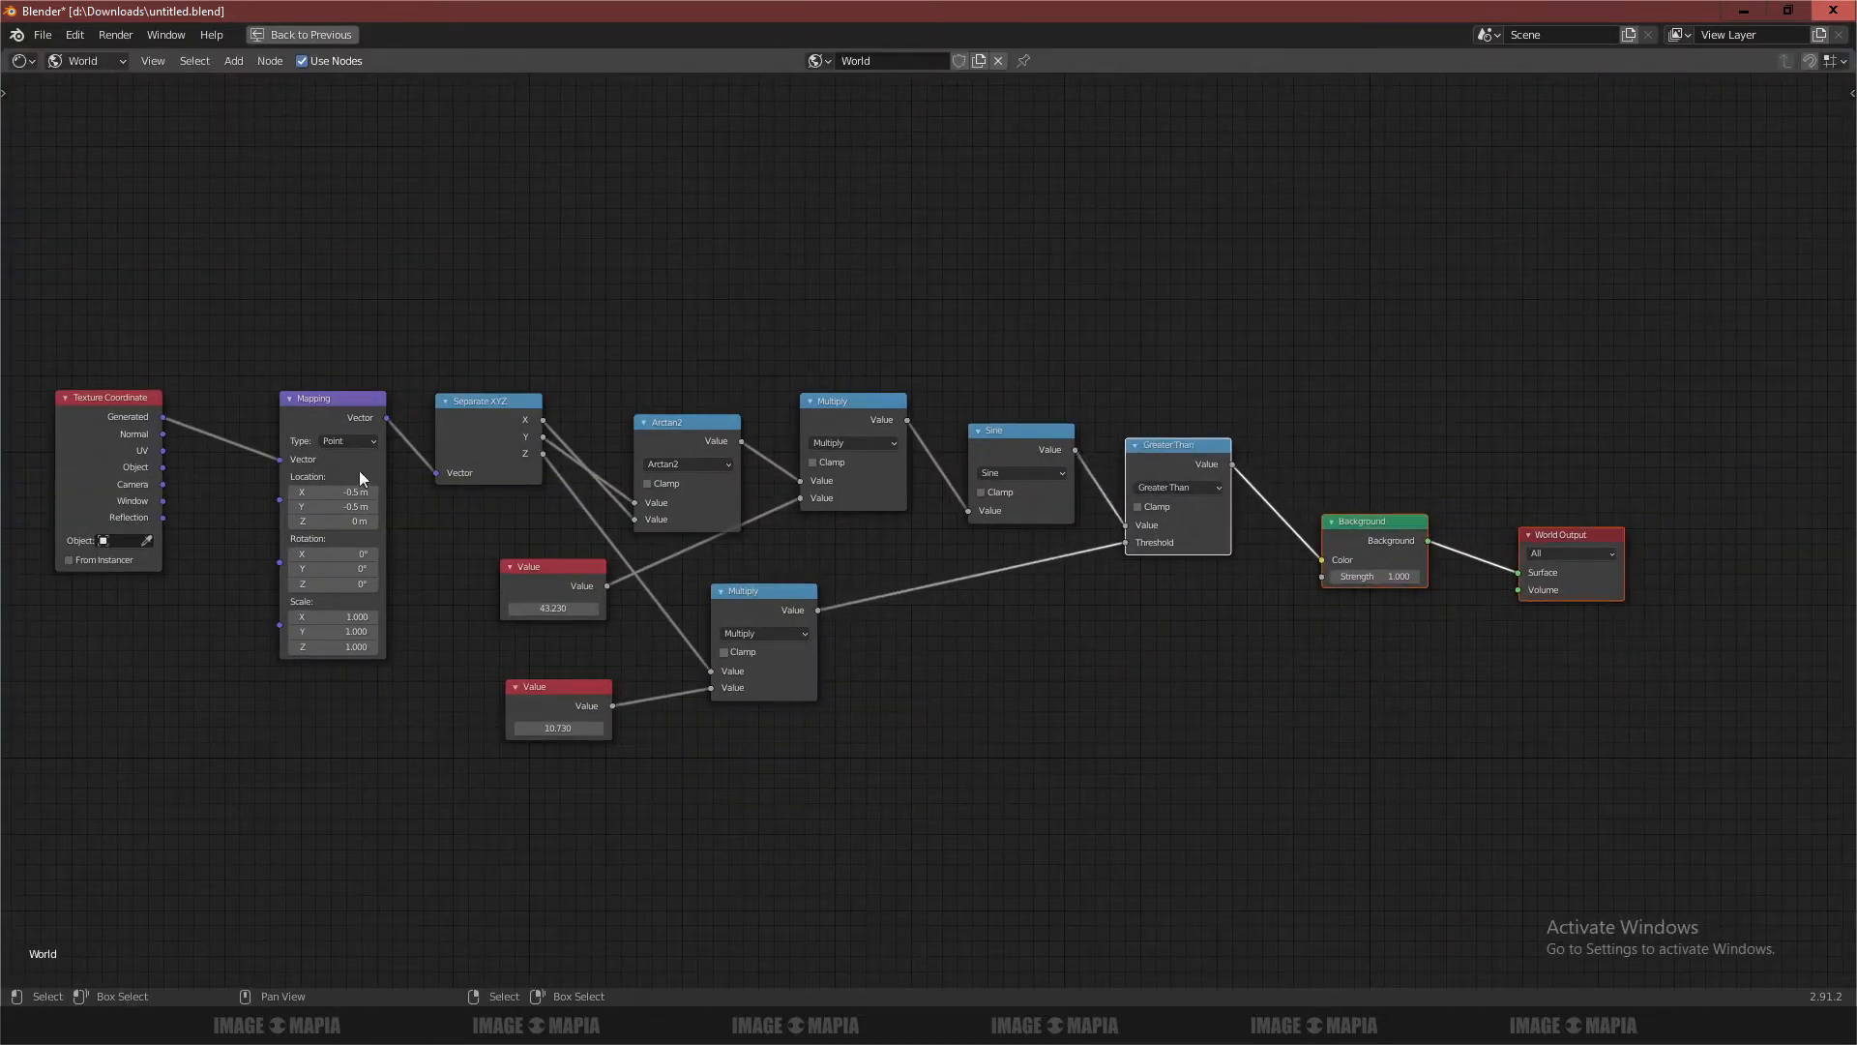
drag(79, 392, 163, 390)
drag(536, 571, 519, 589)
drag(543, 682, 534, 685)
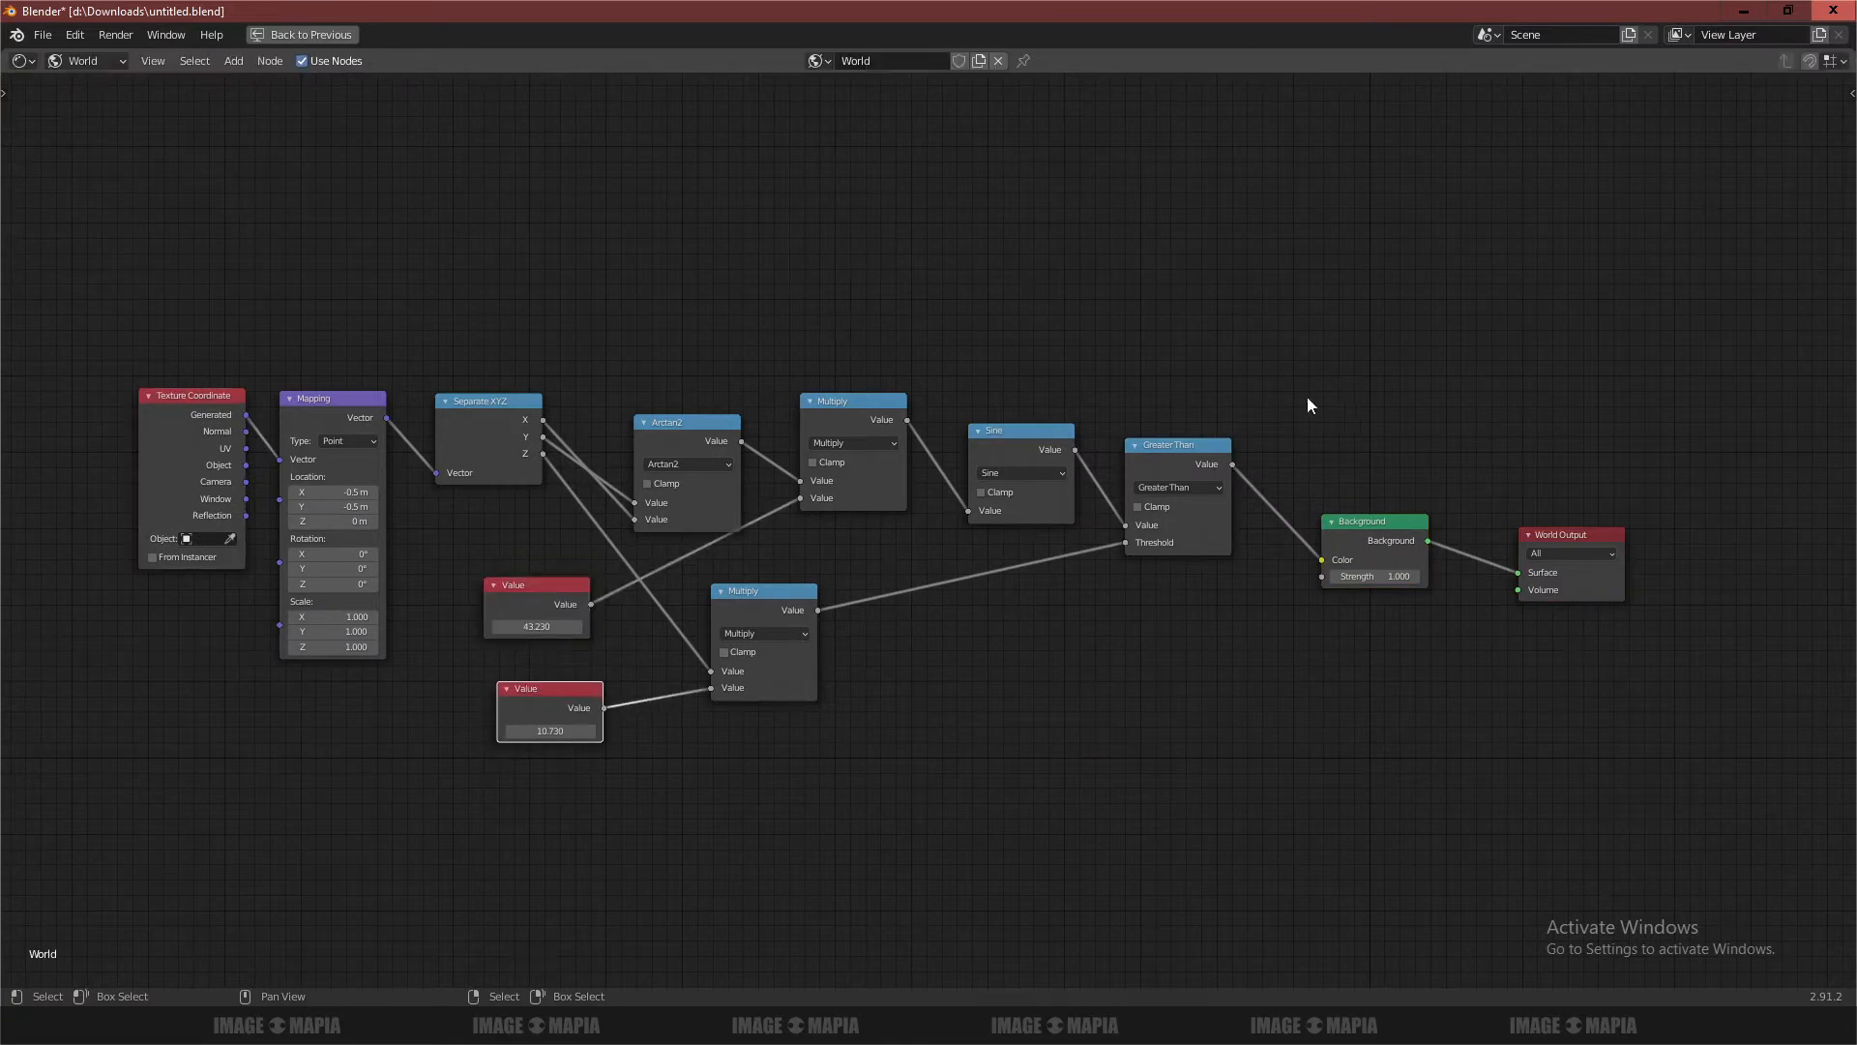
key(ctrl+Up)
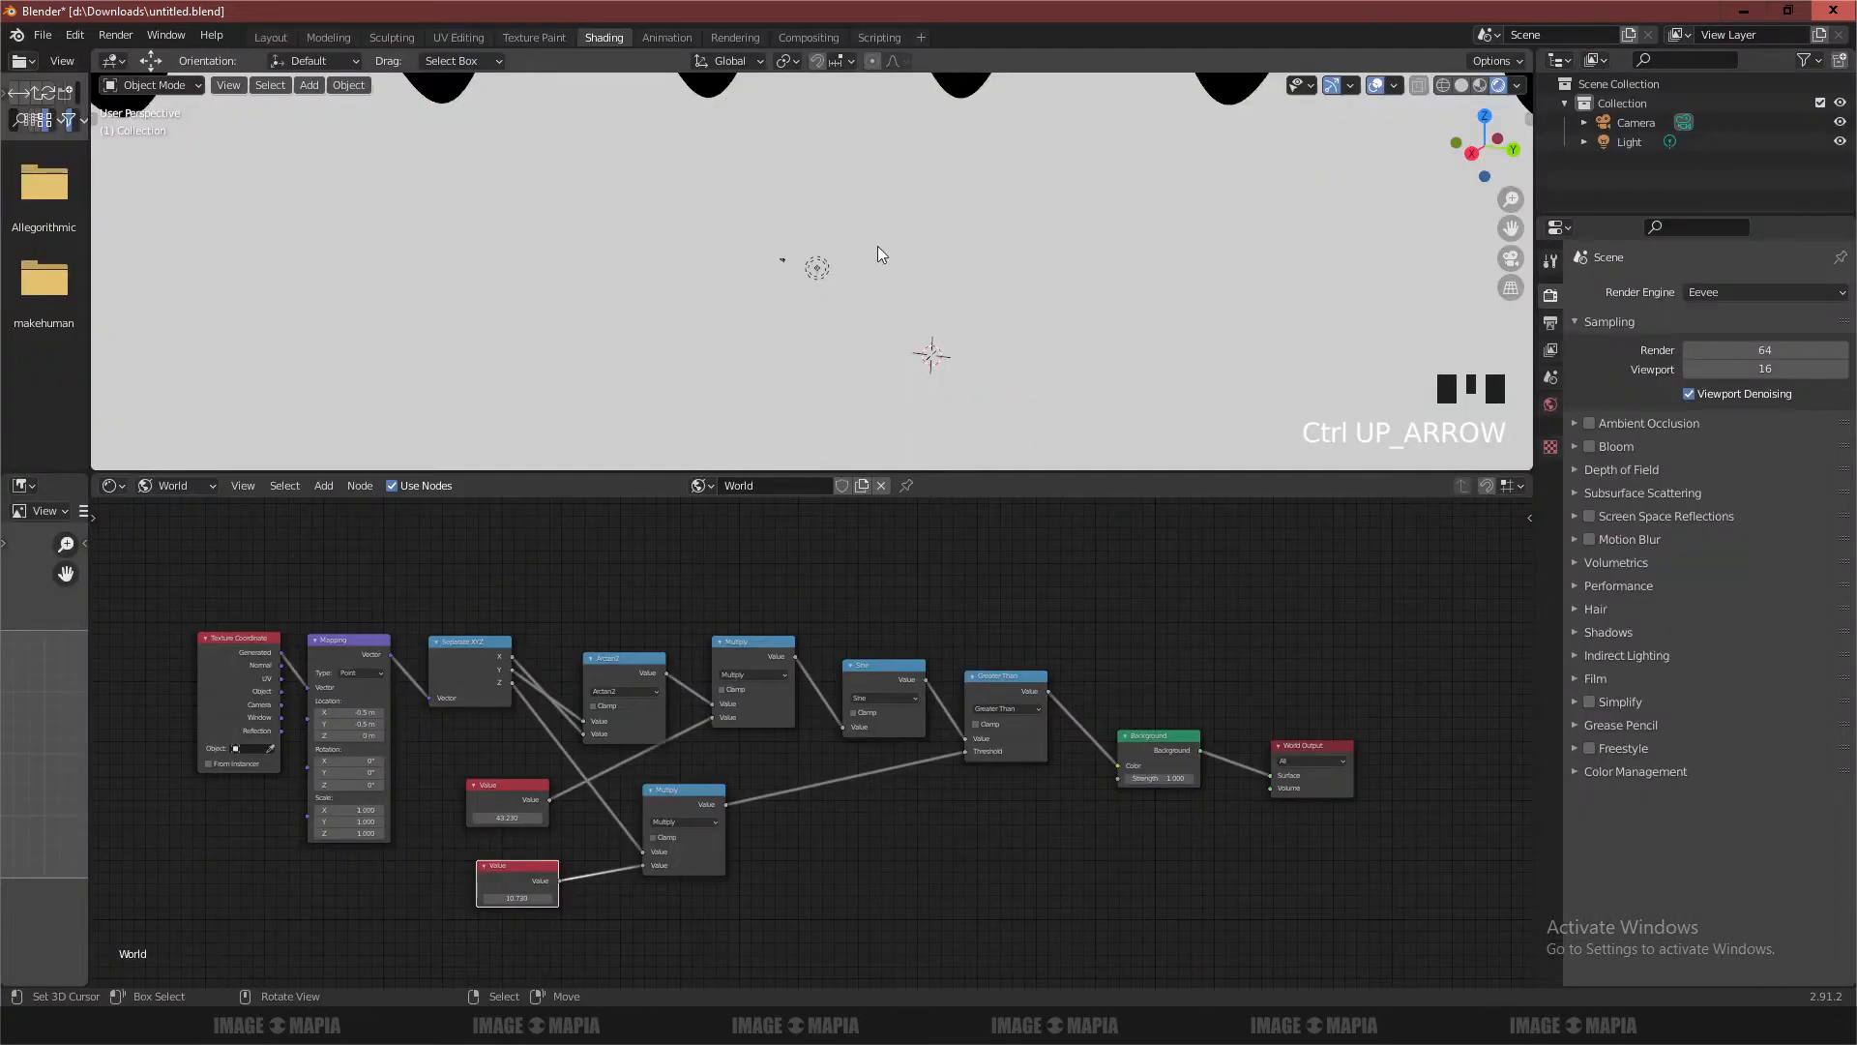
Try 20 for the Value node feeding the lower Multiply to compare the wave height in the viewport
middle_drag(870, 248, 759, 410)
scroll(520, 897, up, 1)
click(442, 938)
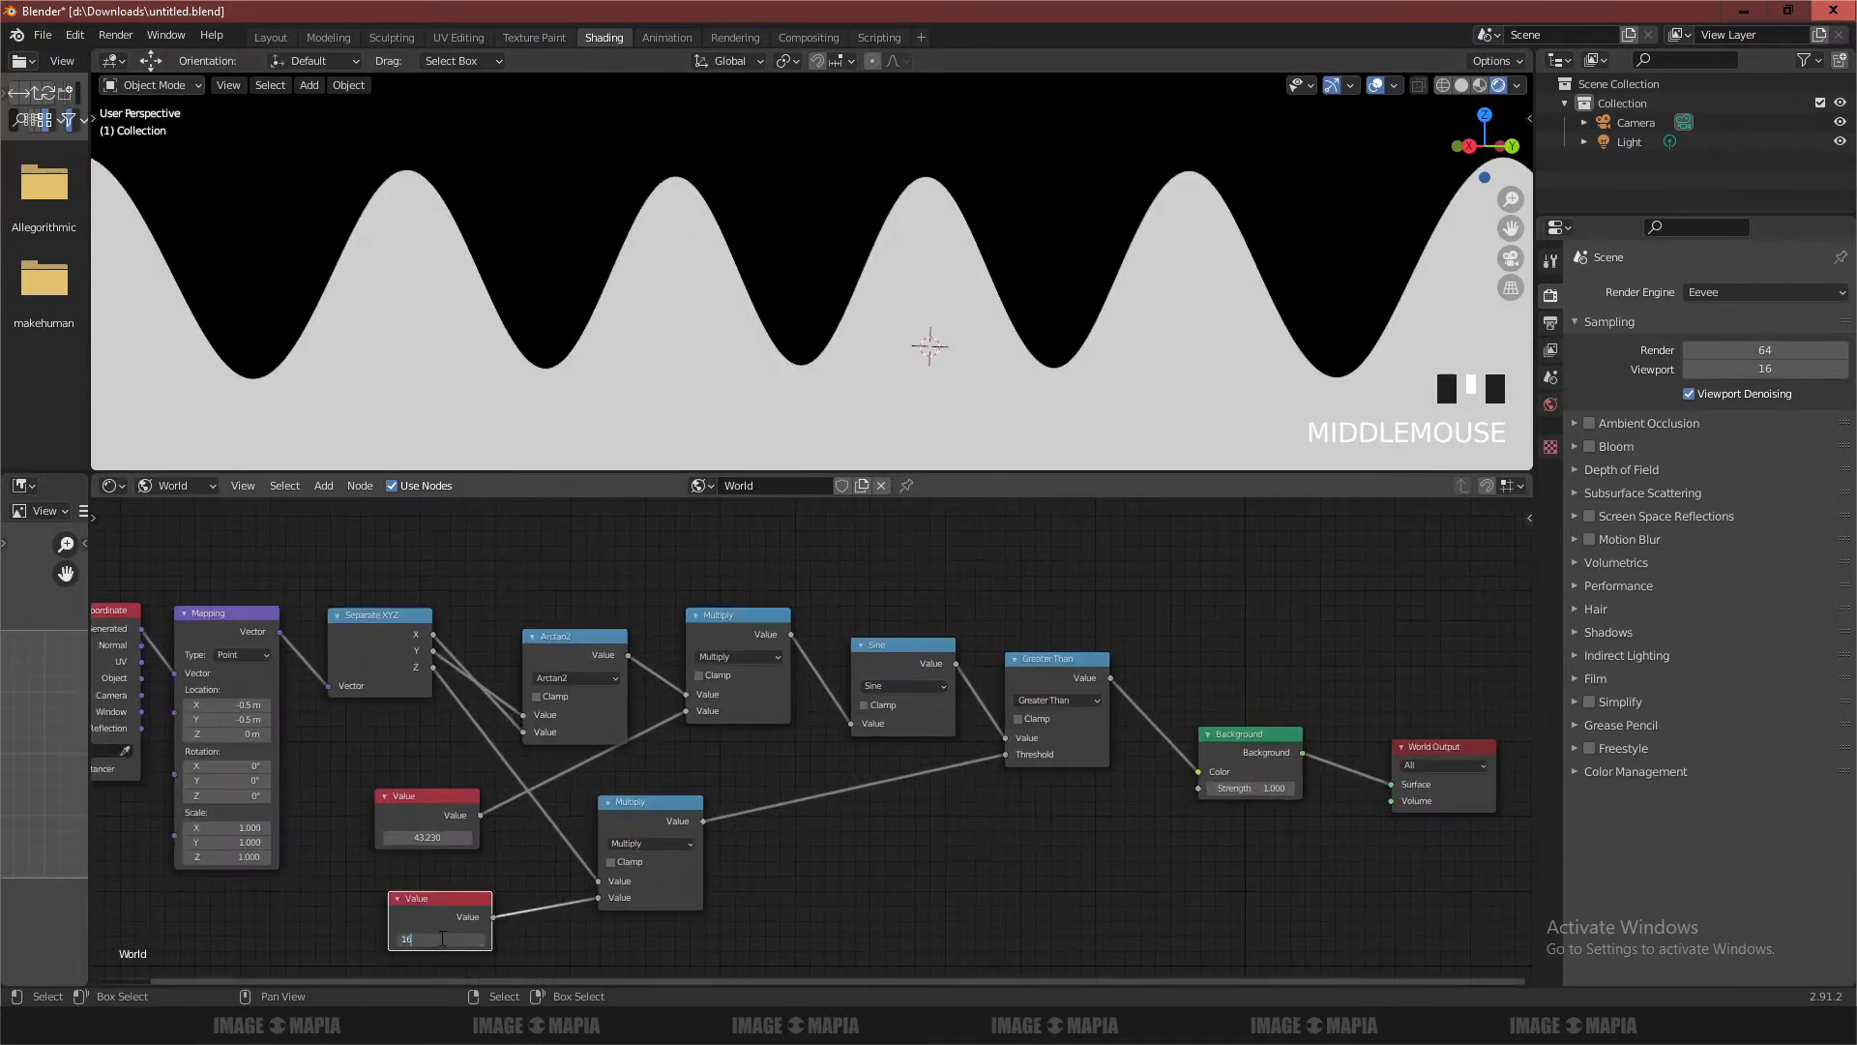
click(834, 309)
scroll(833, 309, down, 1)
scroll(851, 300, up, 2)
middle_drag(851, 300, 804, 364)
click(442, 936)
text(20)
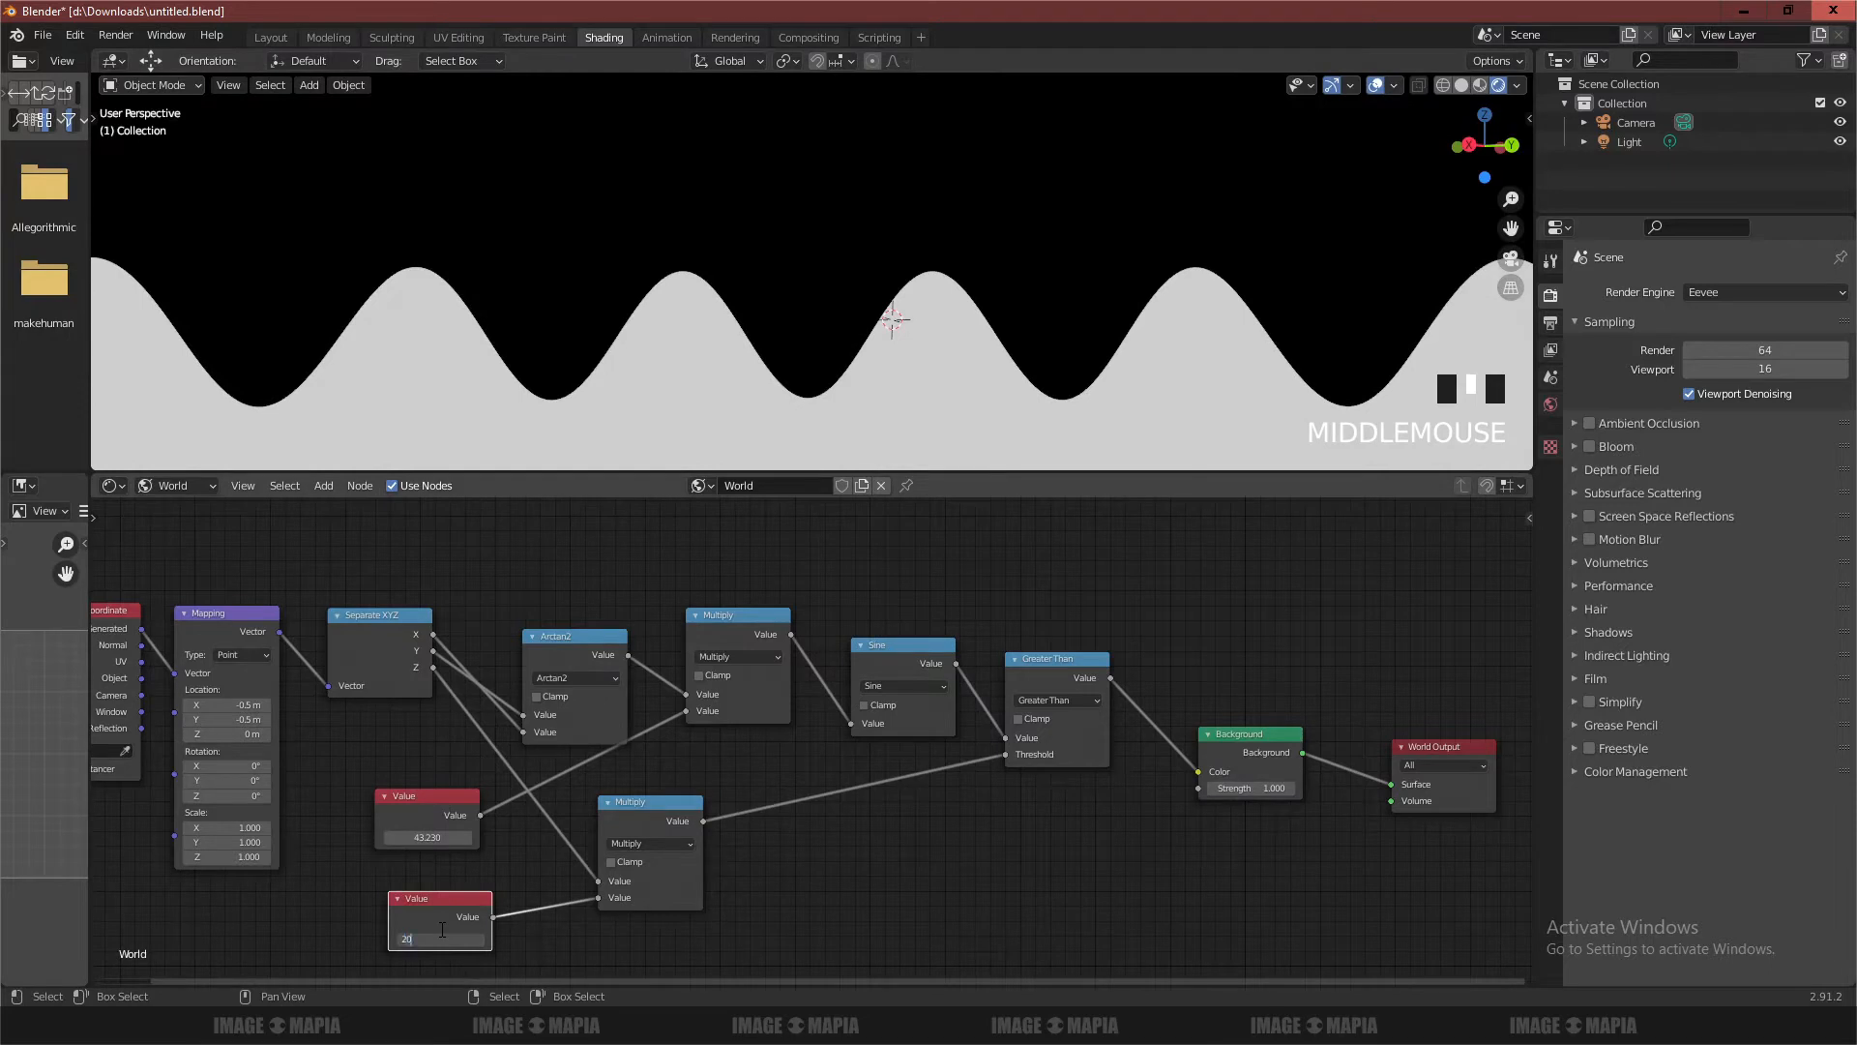
key(Return)
Try 5 for the Value node feeding the lower Multiply and view the waves from another angle
click(439, 937)
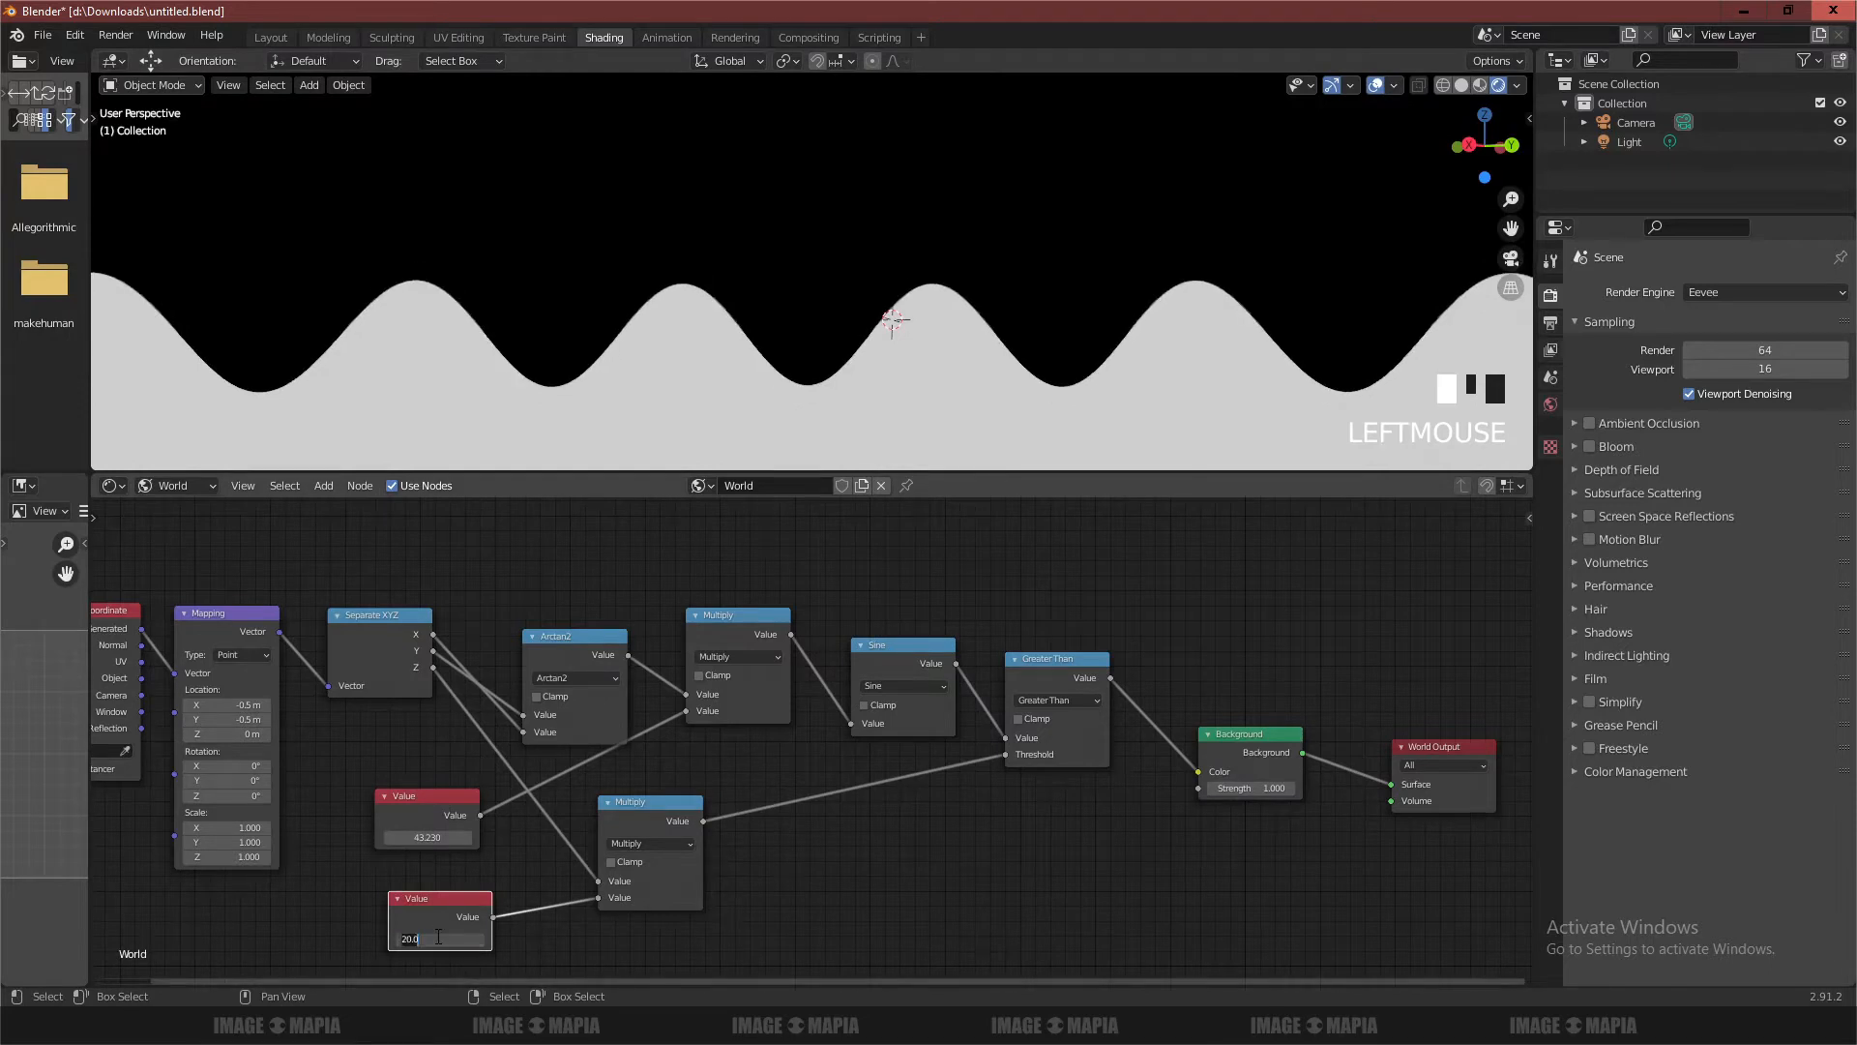
text(5)
click(723, 152)
middle_drag(723, 153, 890, 291)
Set the Value node feeding the lower Multiply to 11
click(452, 931)
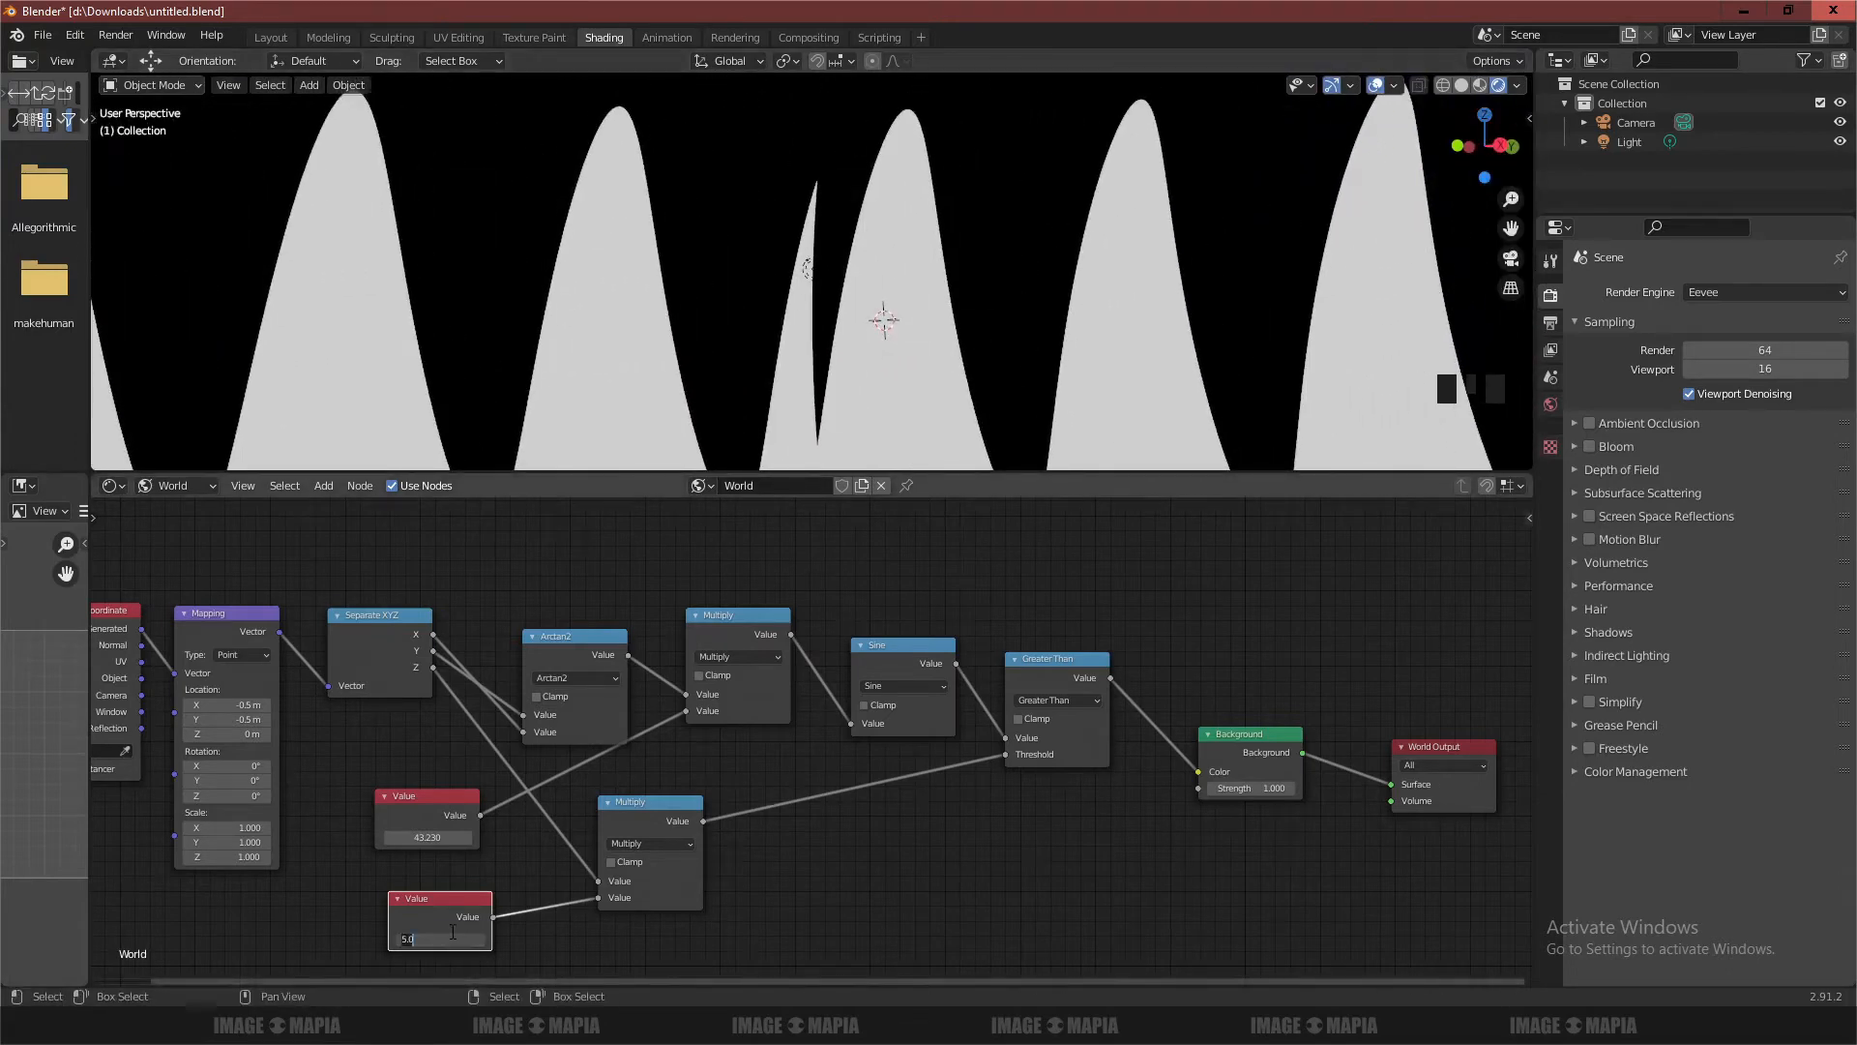
text(11)
key(Return)
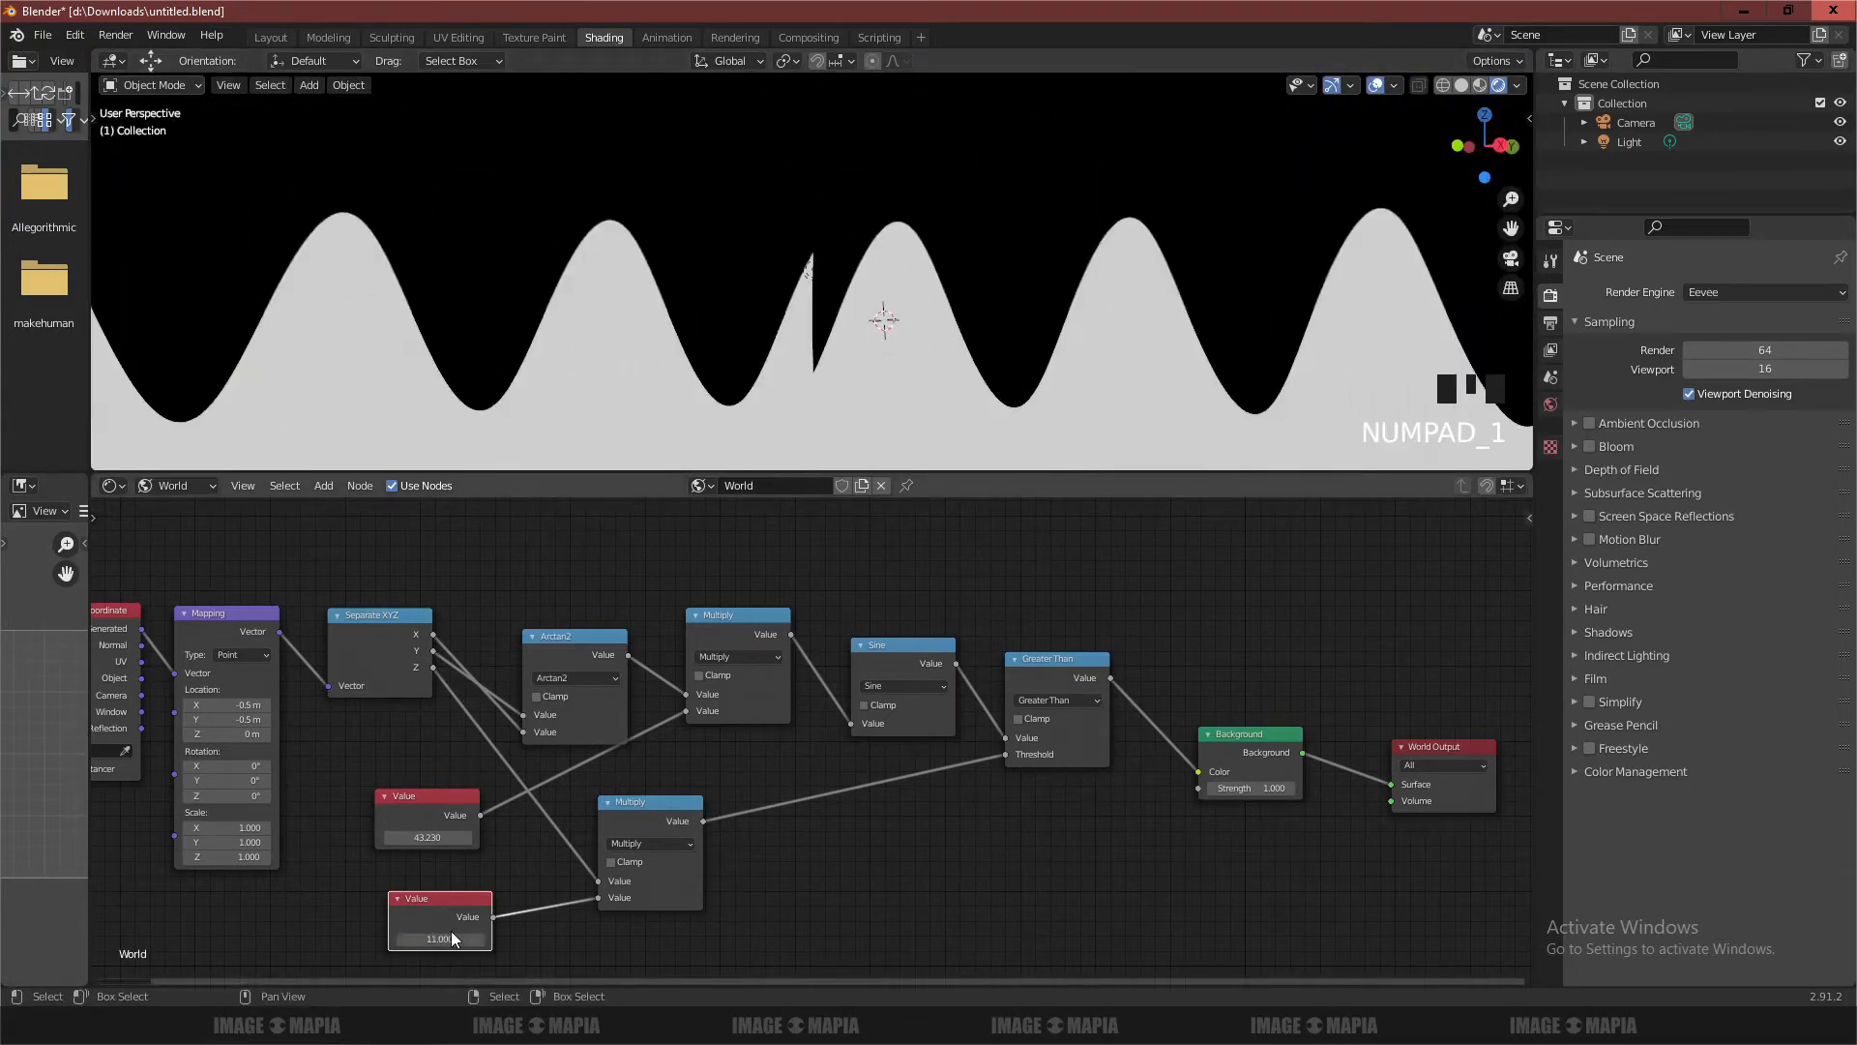
Set the Value node feeding the upper Multiply to 20 and orbit around the wave background
click(425, 837)
text(20)
key(Return)
middle_drag(771, 346, 338, 406)
Label the Value node feeding the upper Multiply "quantity"
click(411, 802)
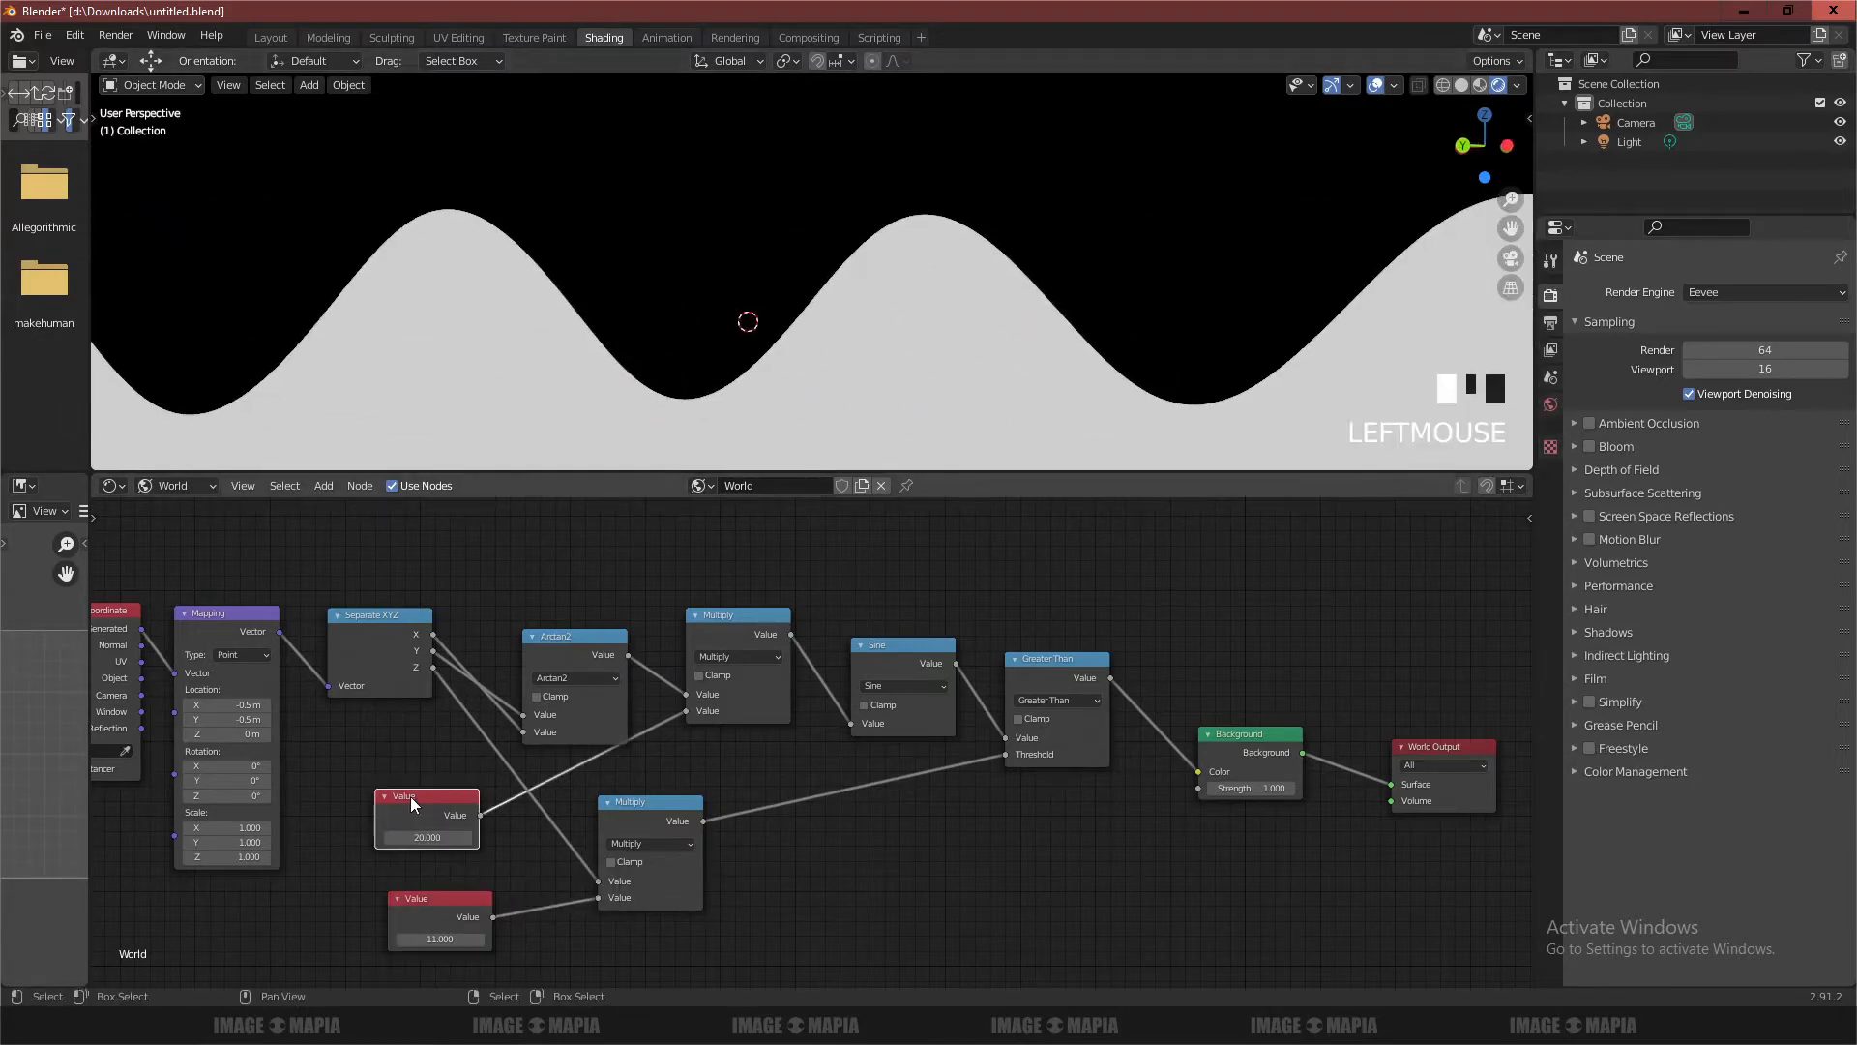
key(n)
click(1412, 560)
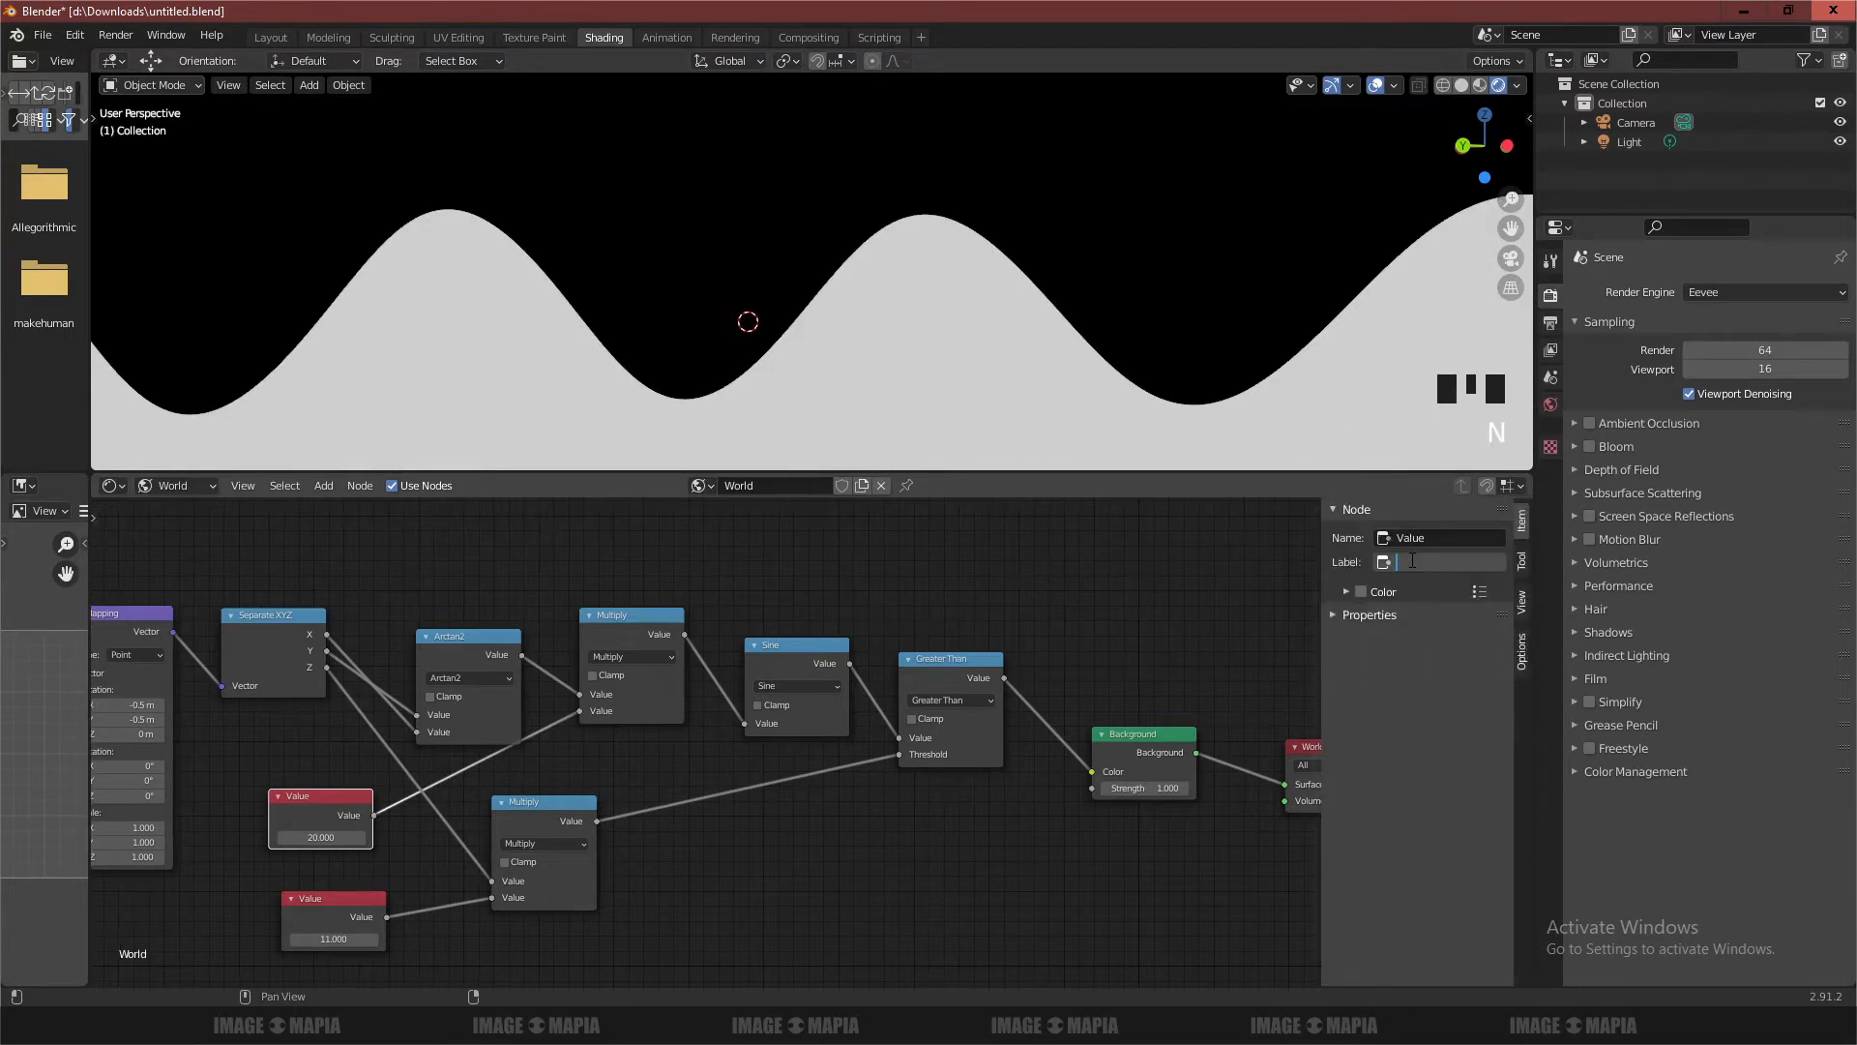
key(Return)
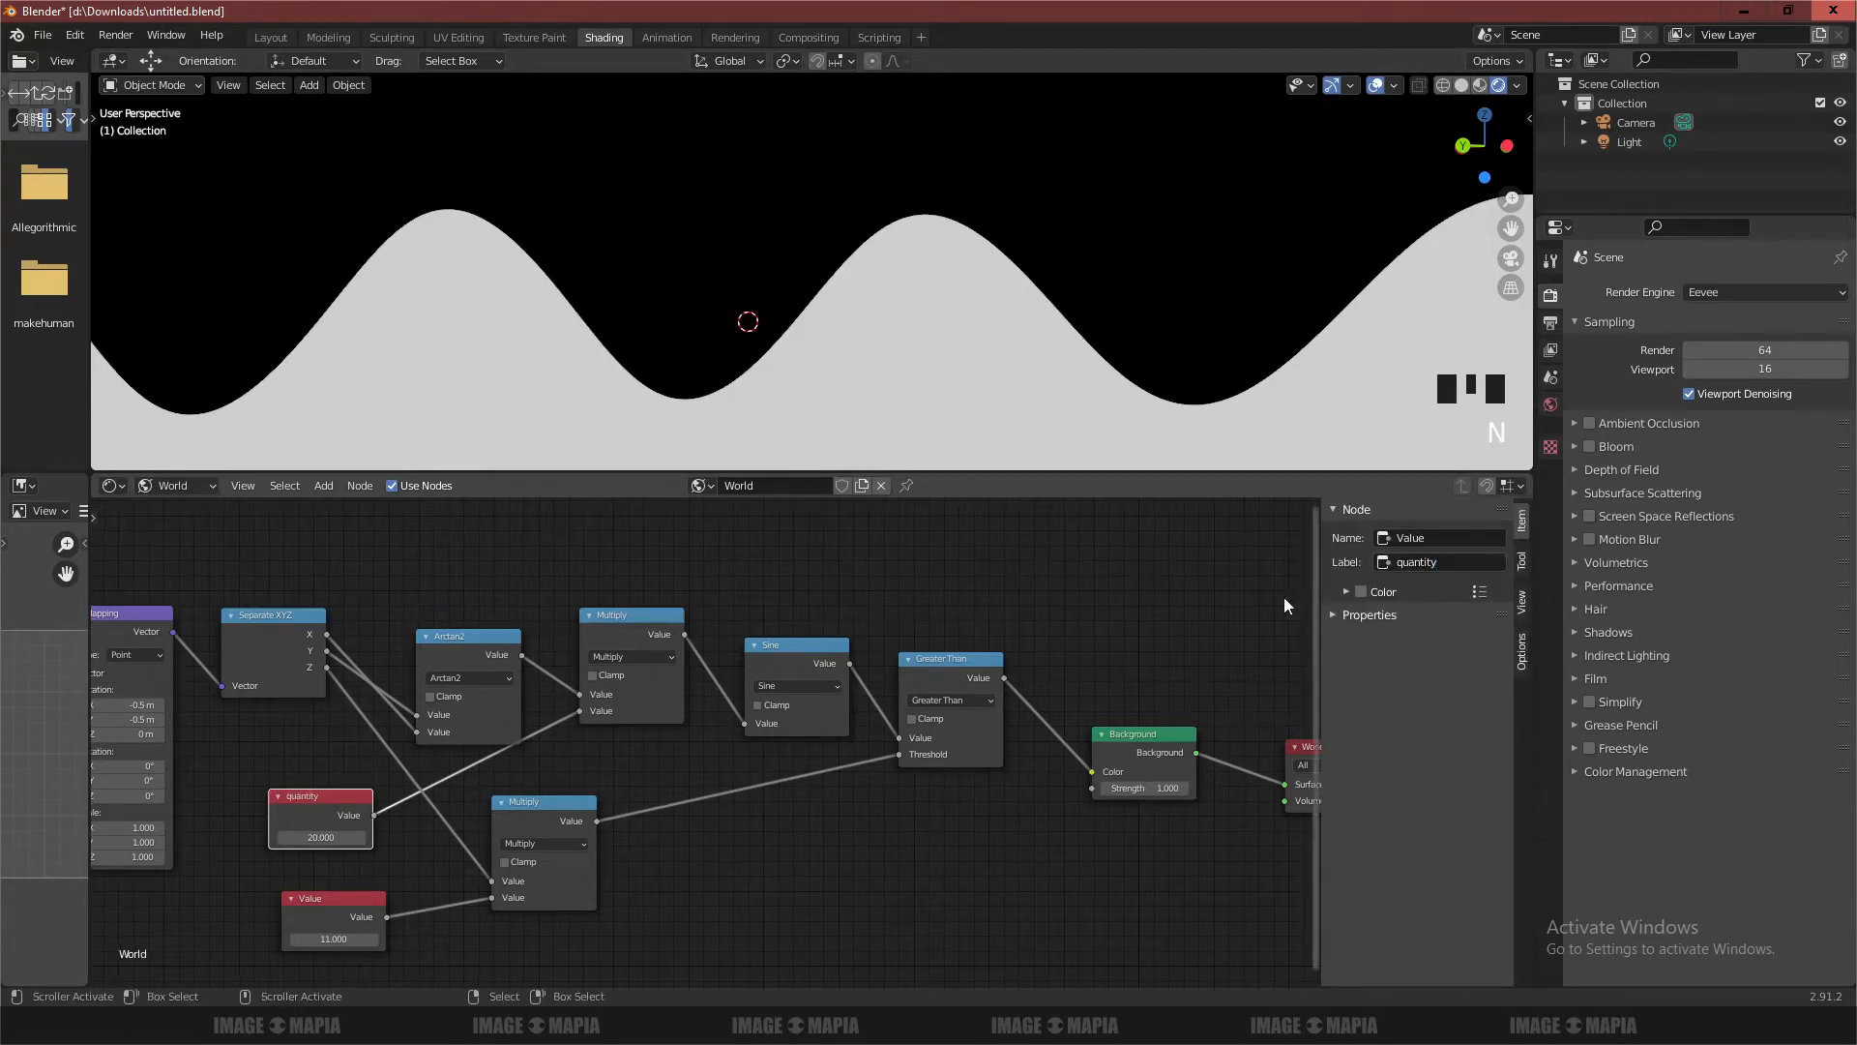
key(n)
Try 50 in the quantity node and inspect the wave count around the background
scroll(776, 304, down, 3)
click(431, 838)
text(50)
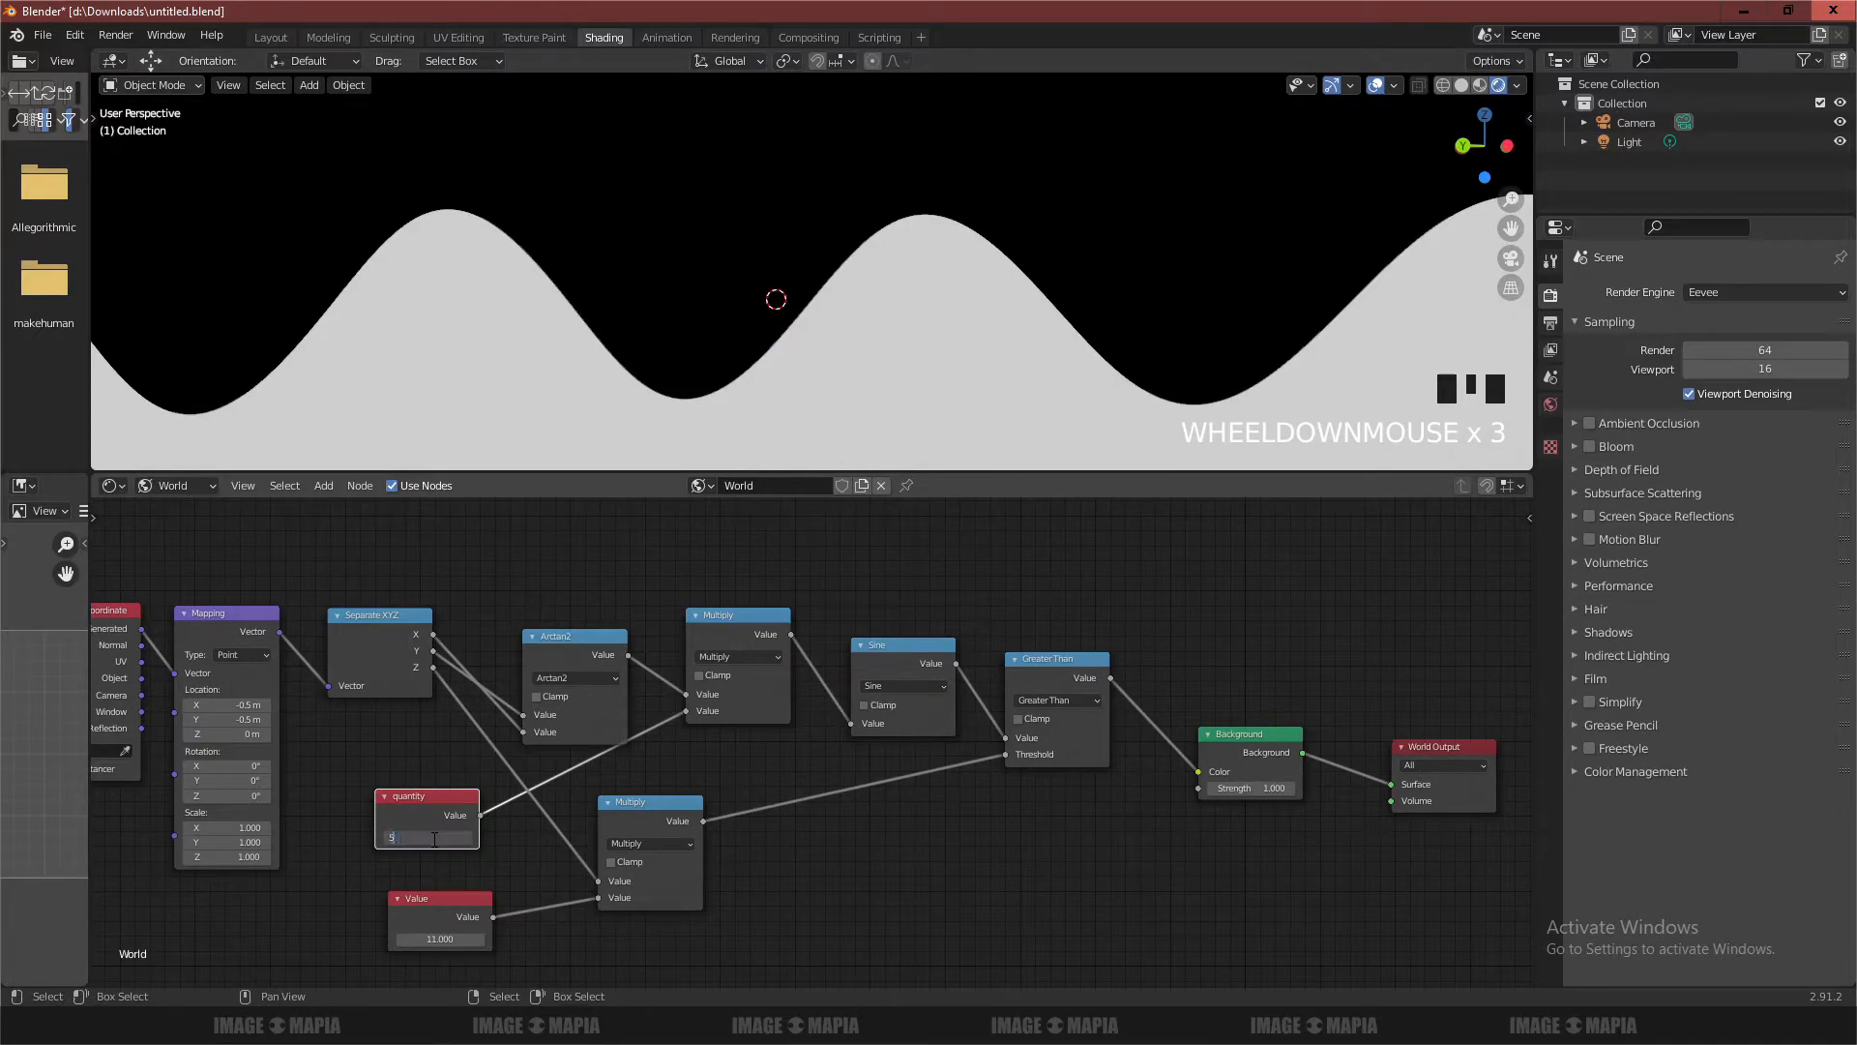
key(Return)
middle_drag(970, 329, 774, 300)
Try 100 in the quantity node and inspect the waves from another side
click(427, 838)
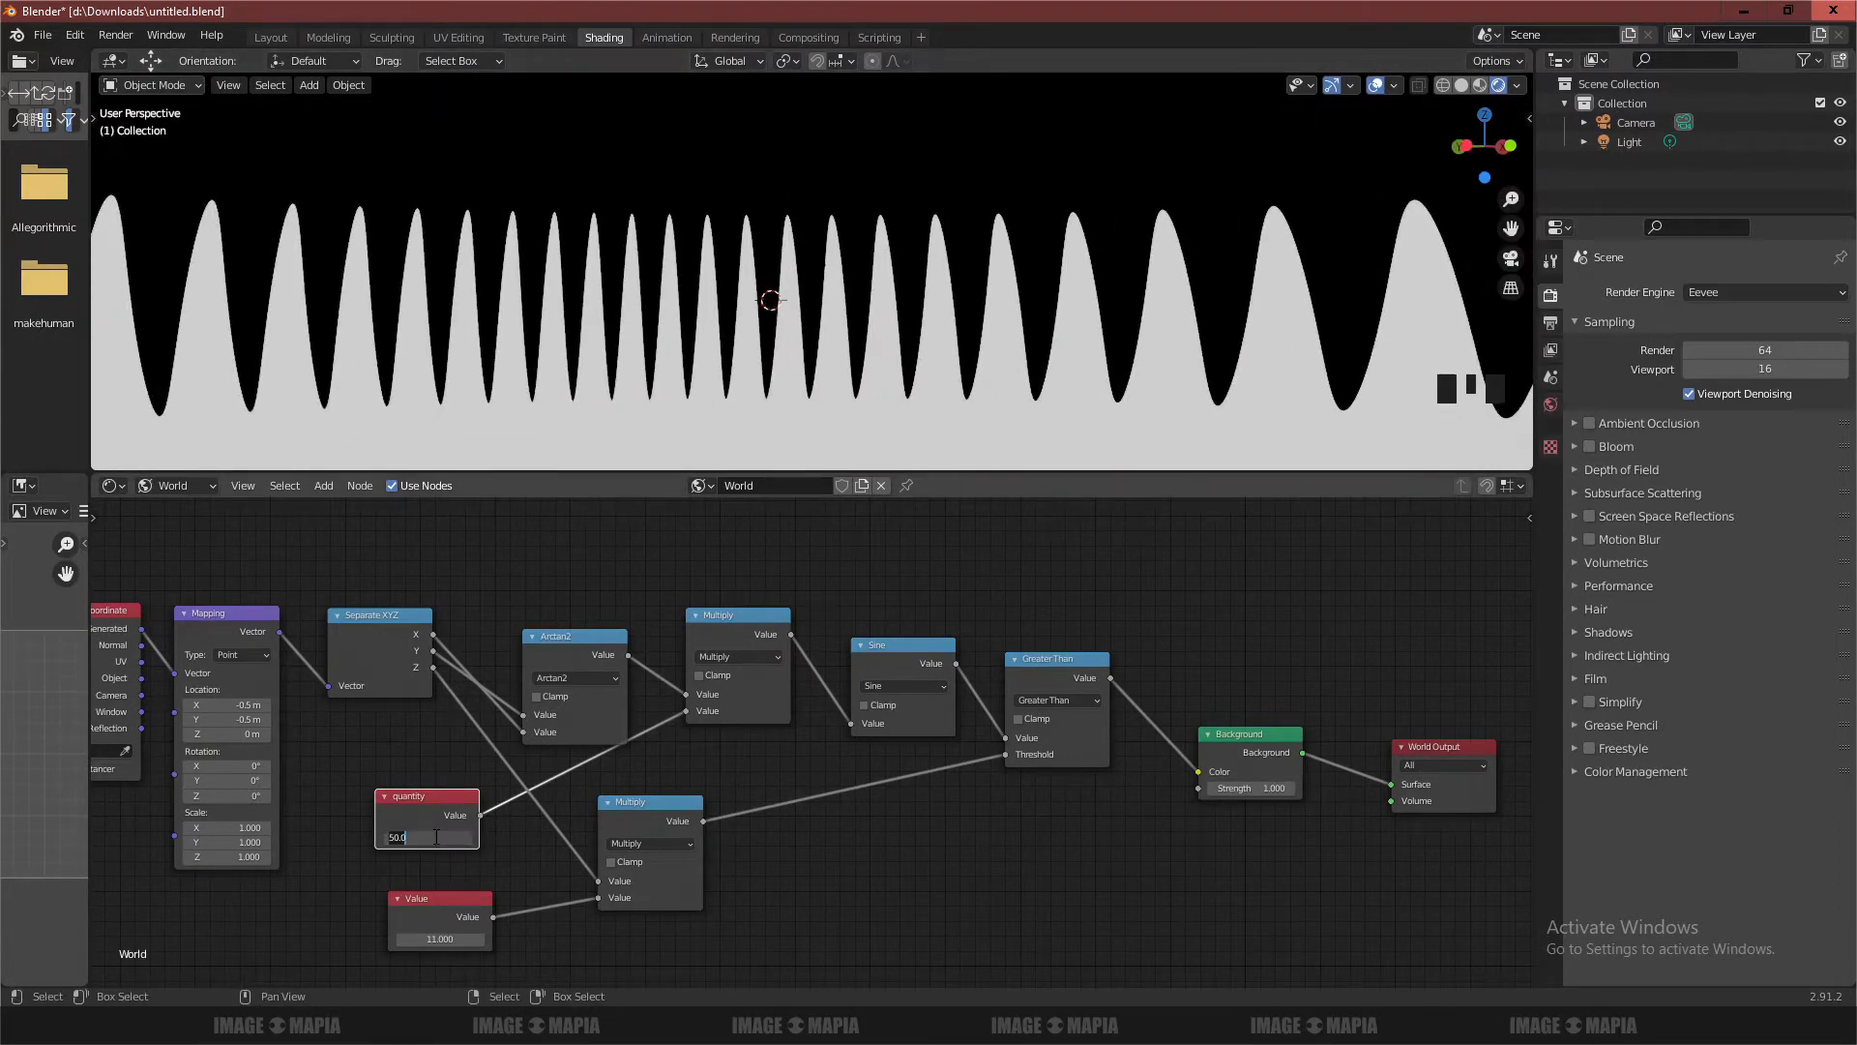
text(100)
key(Return)
middle_drag(1030, 399, 817, 282)
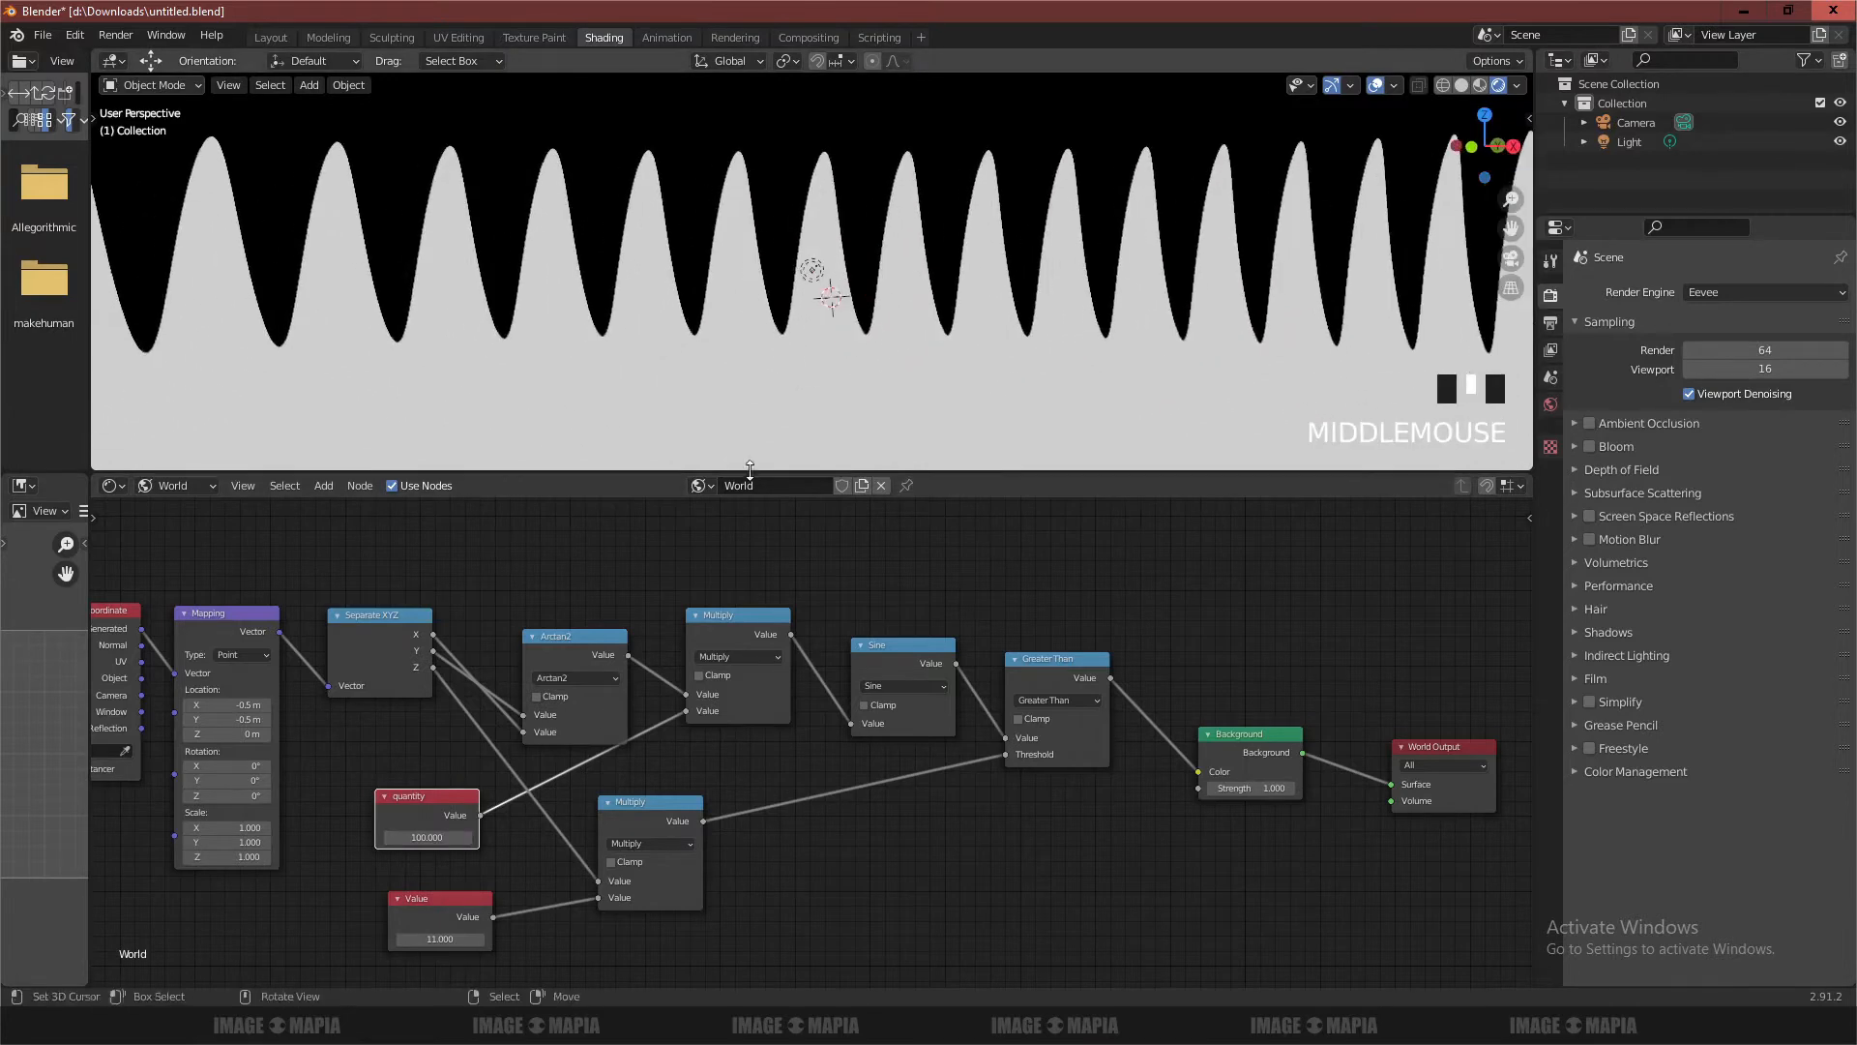
Set the quantity node's value to 50 and check the waves in the viewport
click(430, 838)
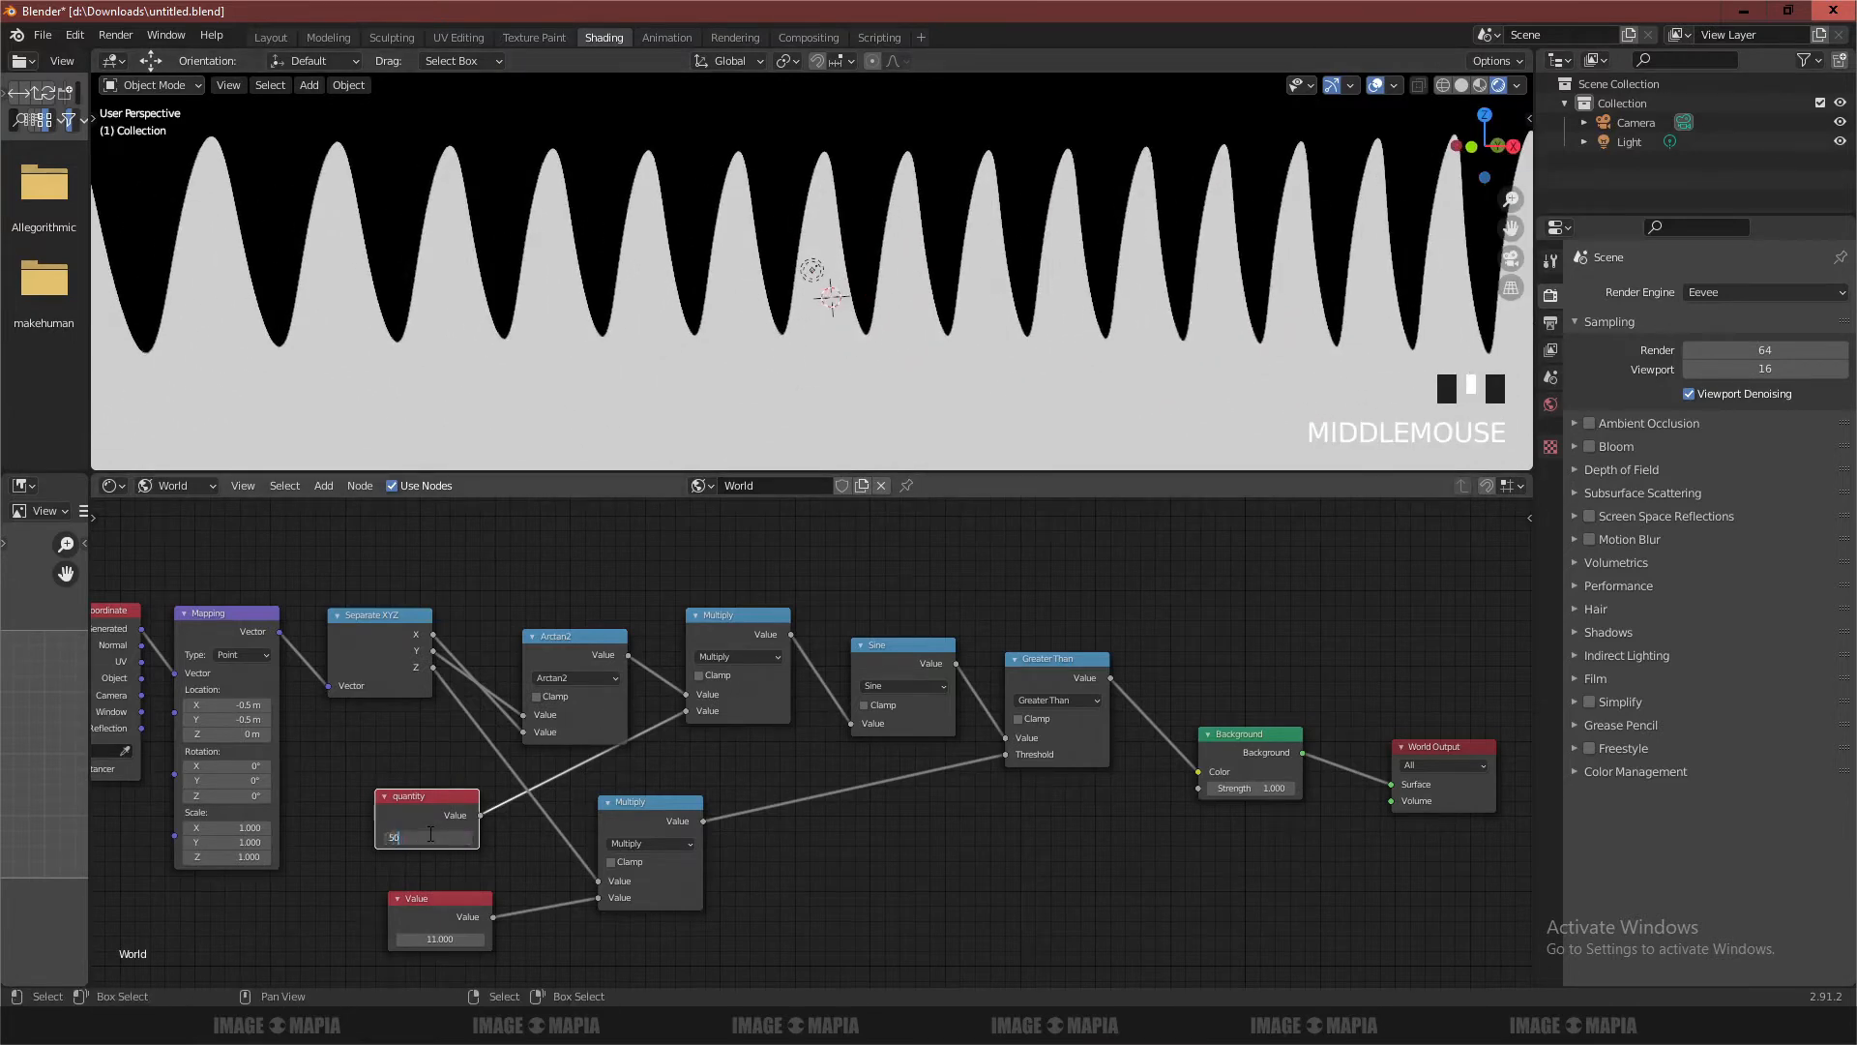
key(Return)
middle_drag(867, 339, 709, 343)
scroll(911, 842, down, 1)
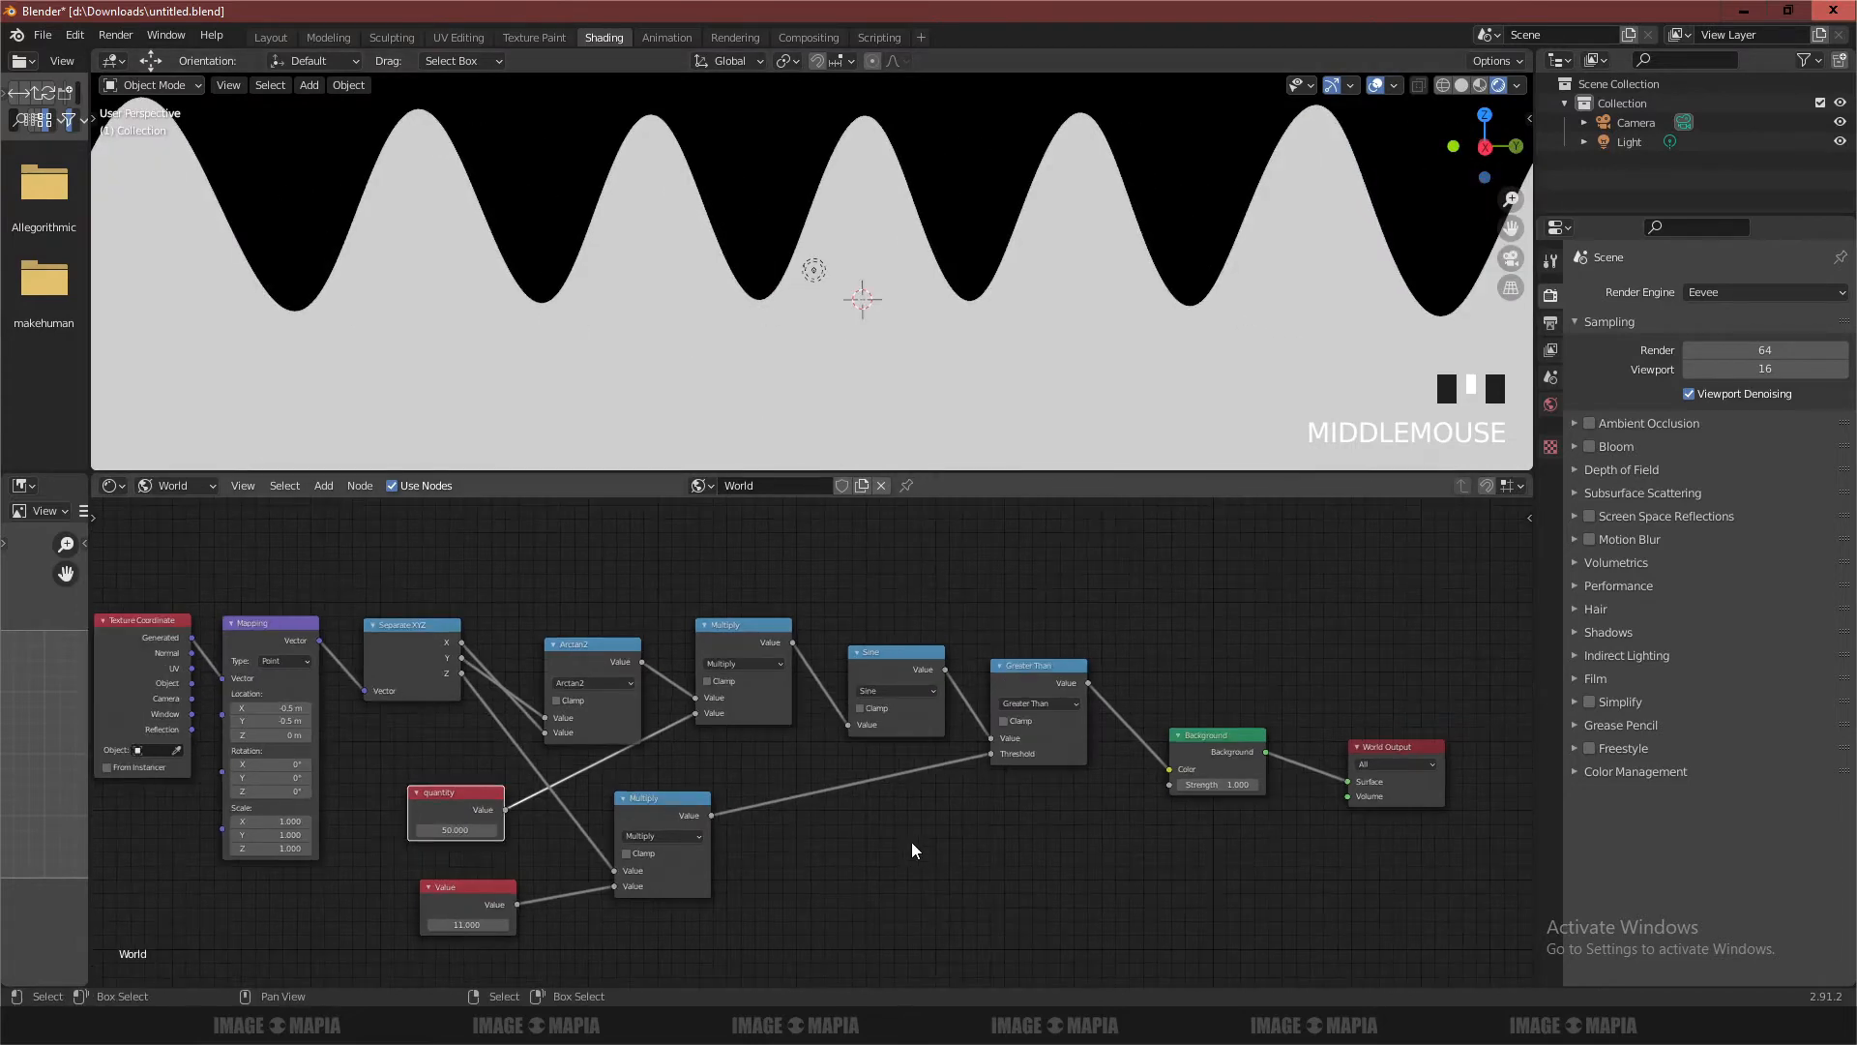
Try to set the Background node's Strength to 0.4
scroll(911, 841, up, 3)
mouse_move(1336, 795)
mouse_down()
mouse_move(1374, 795)
mouse_move(1296, 795)
mouse_move(1337, 795)
mouse_up()
click(1337, 795)
text(0.4)
click(930, 817)
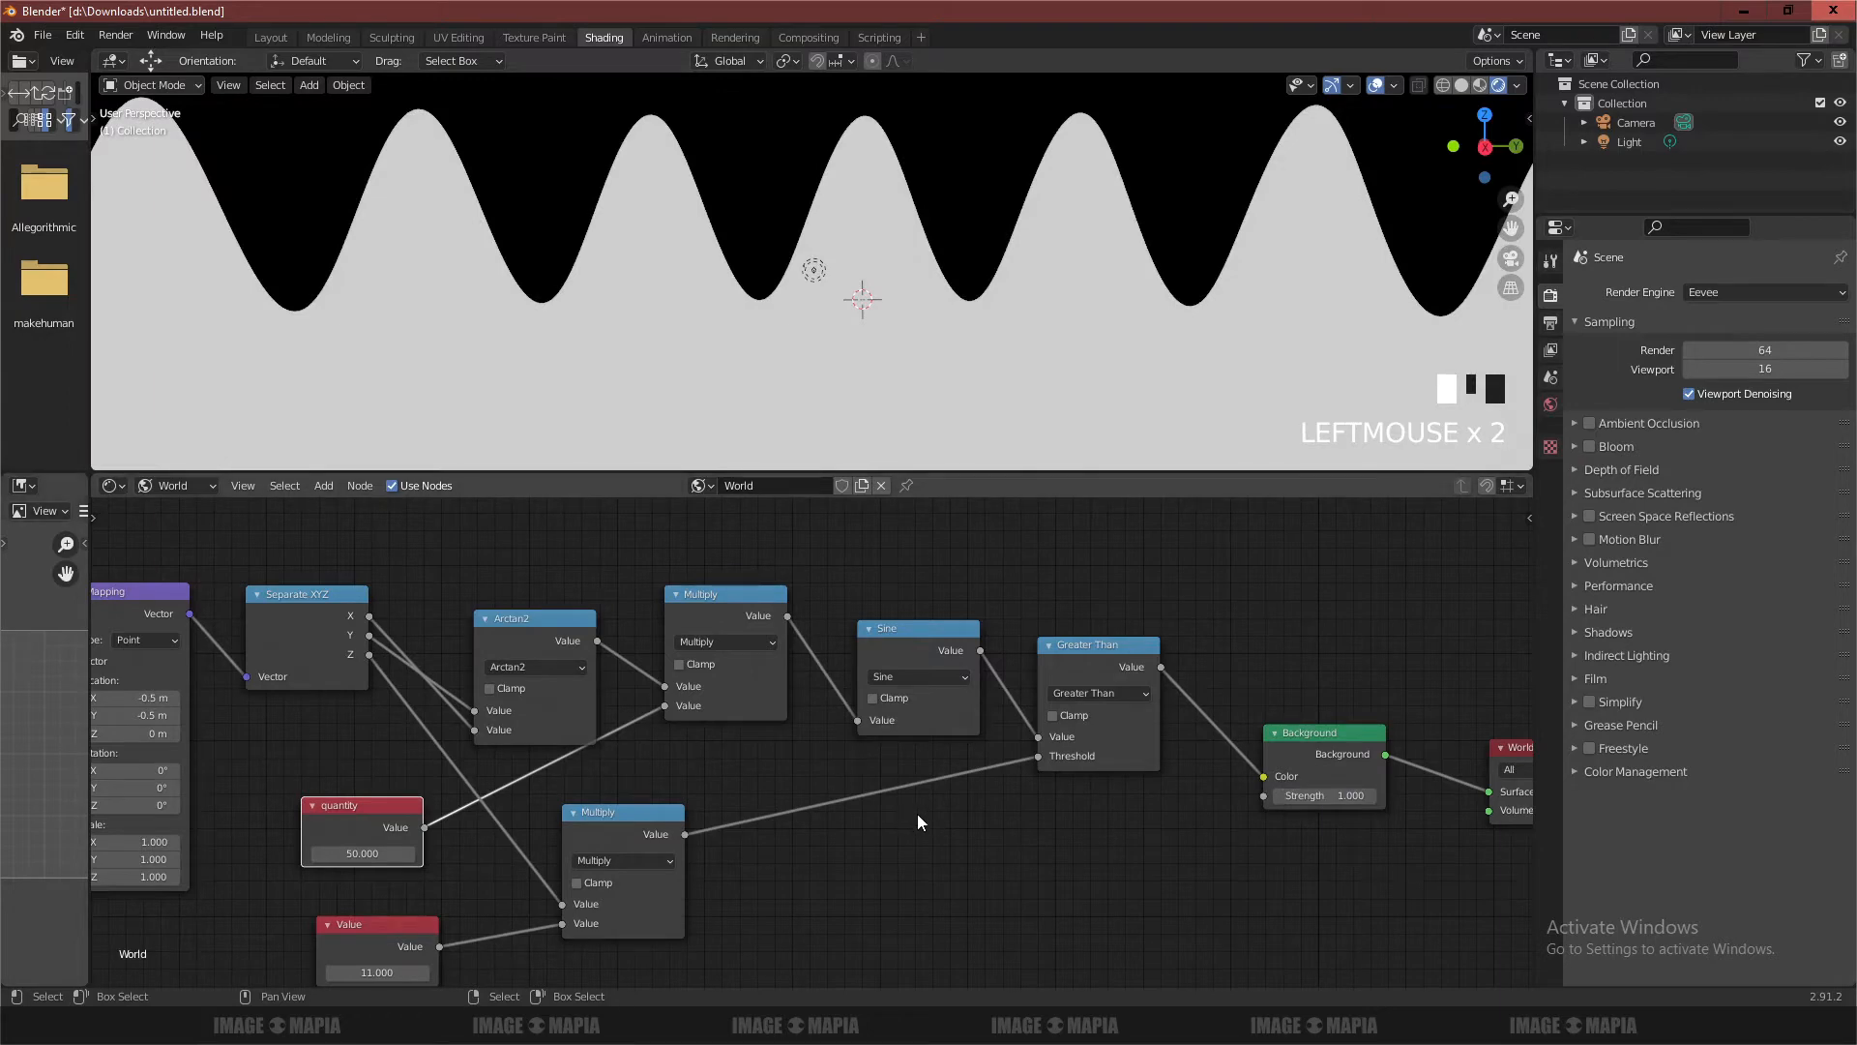
Review the complete node tree, and maximize the 3D viewport to examine the finished wave background from another angle
scroll(900, 812, down, 3)
middle_drag(949, 800, 912, 799)
scroll(909, 795, up, 2)
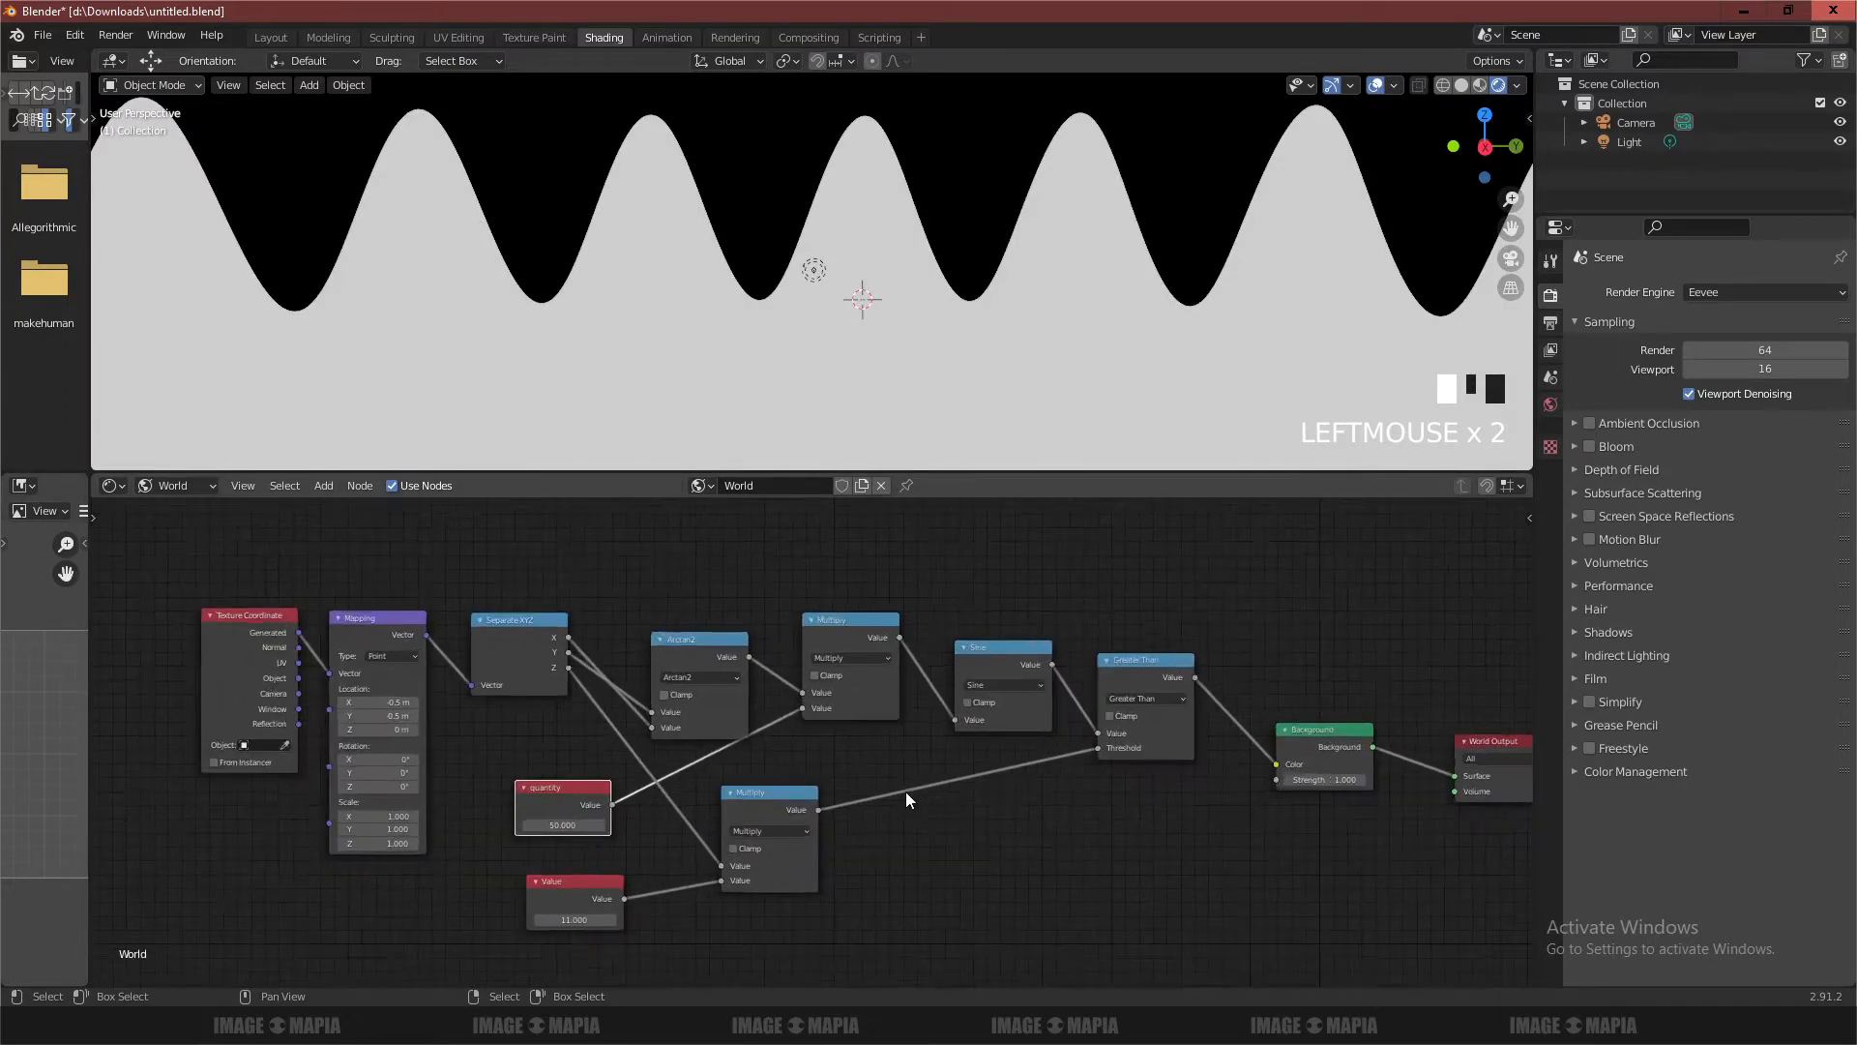
scroll(909, 791, down, 1)
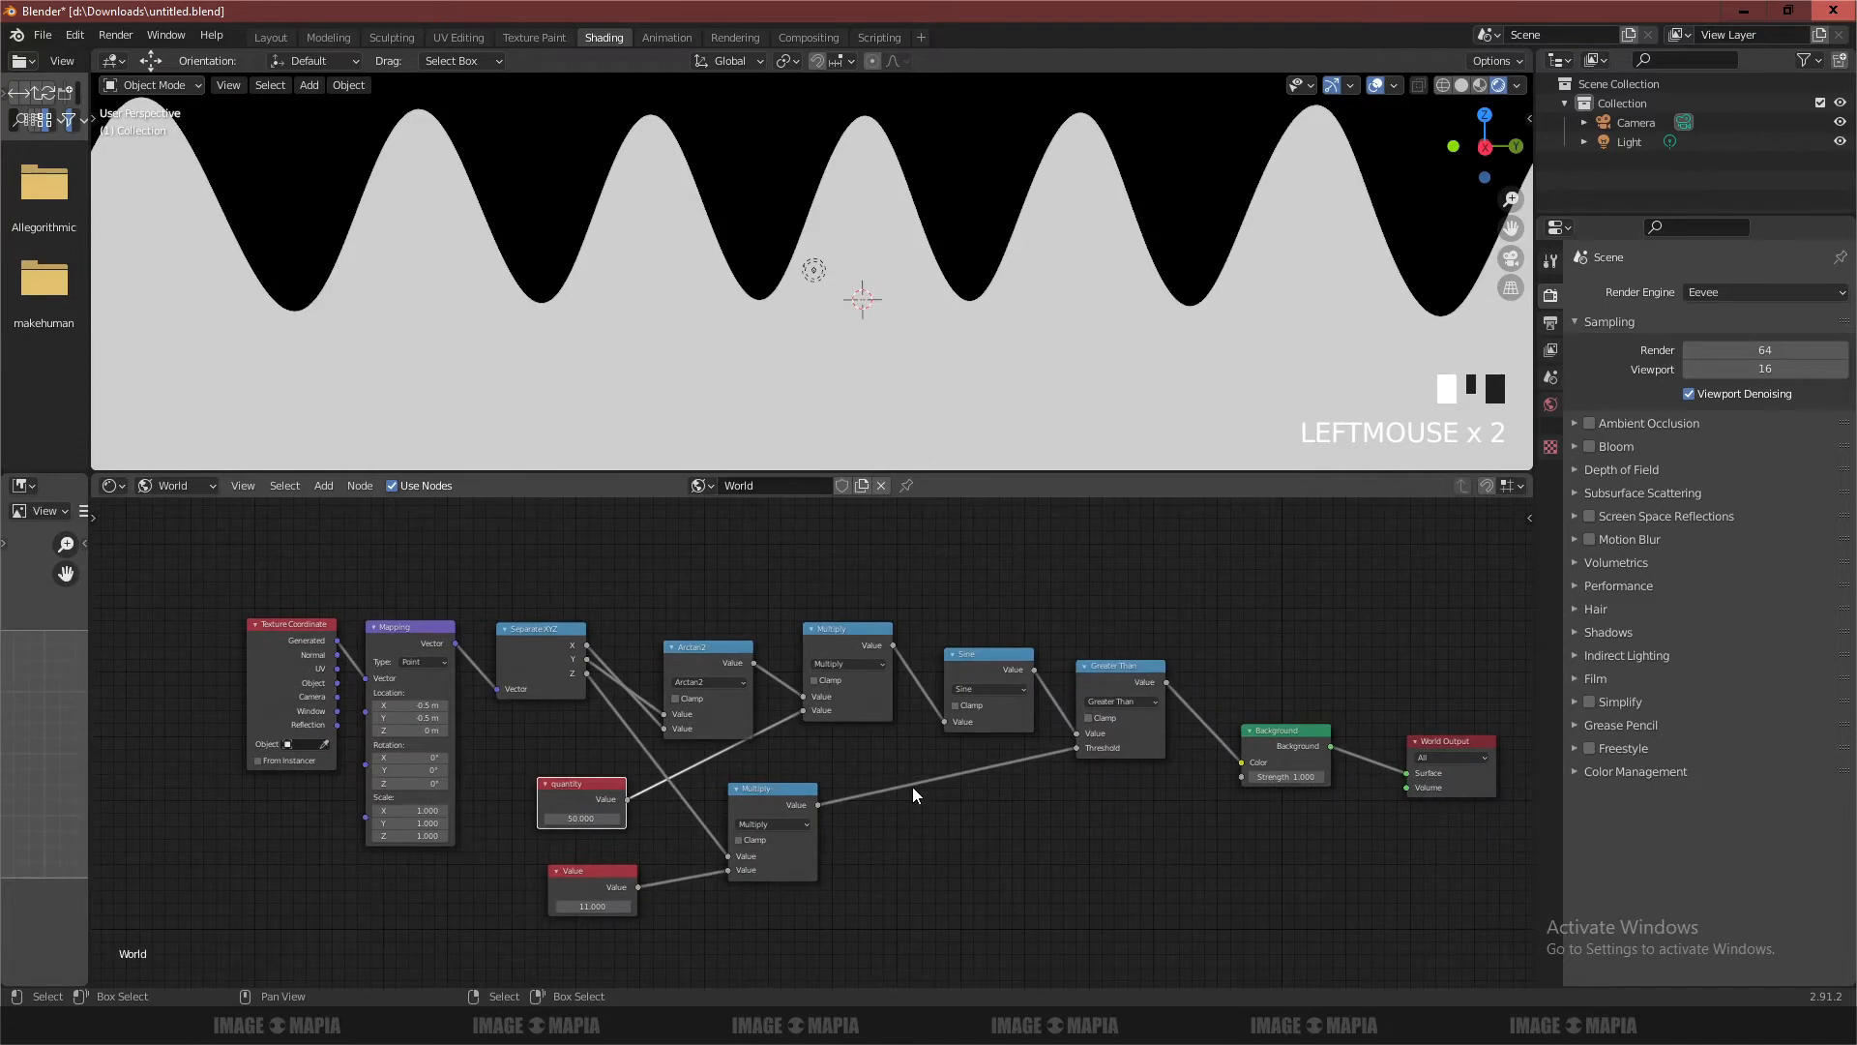
key(ctrl+space)
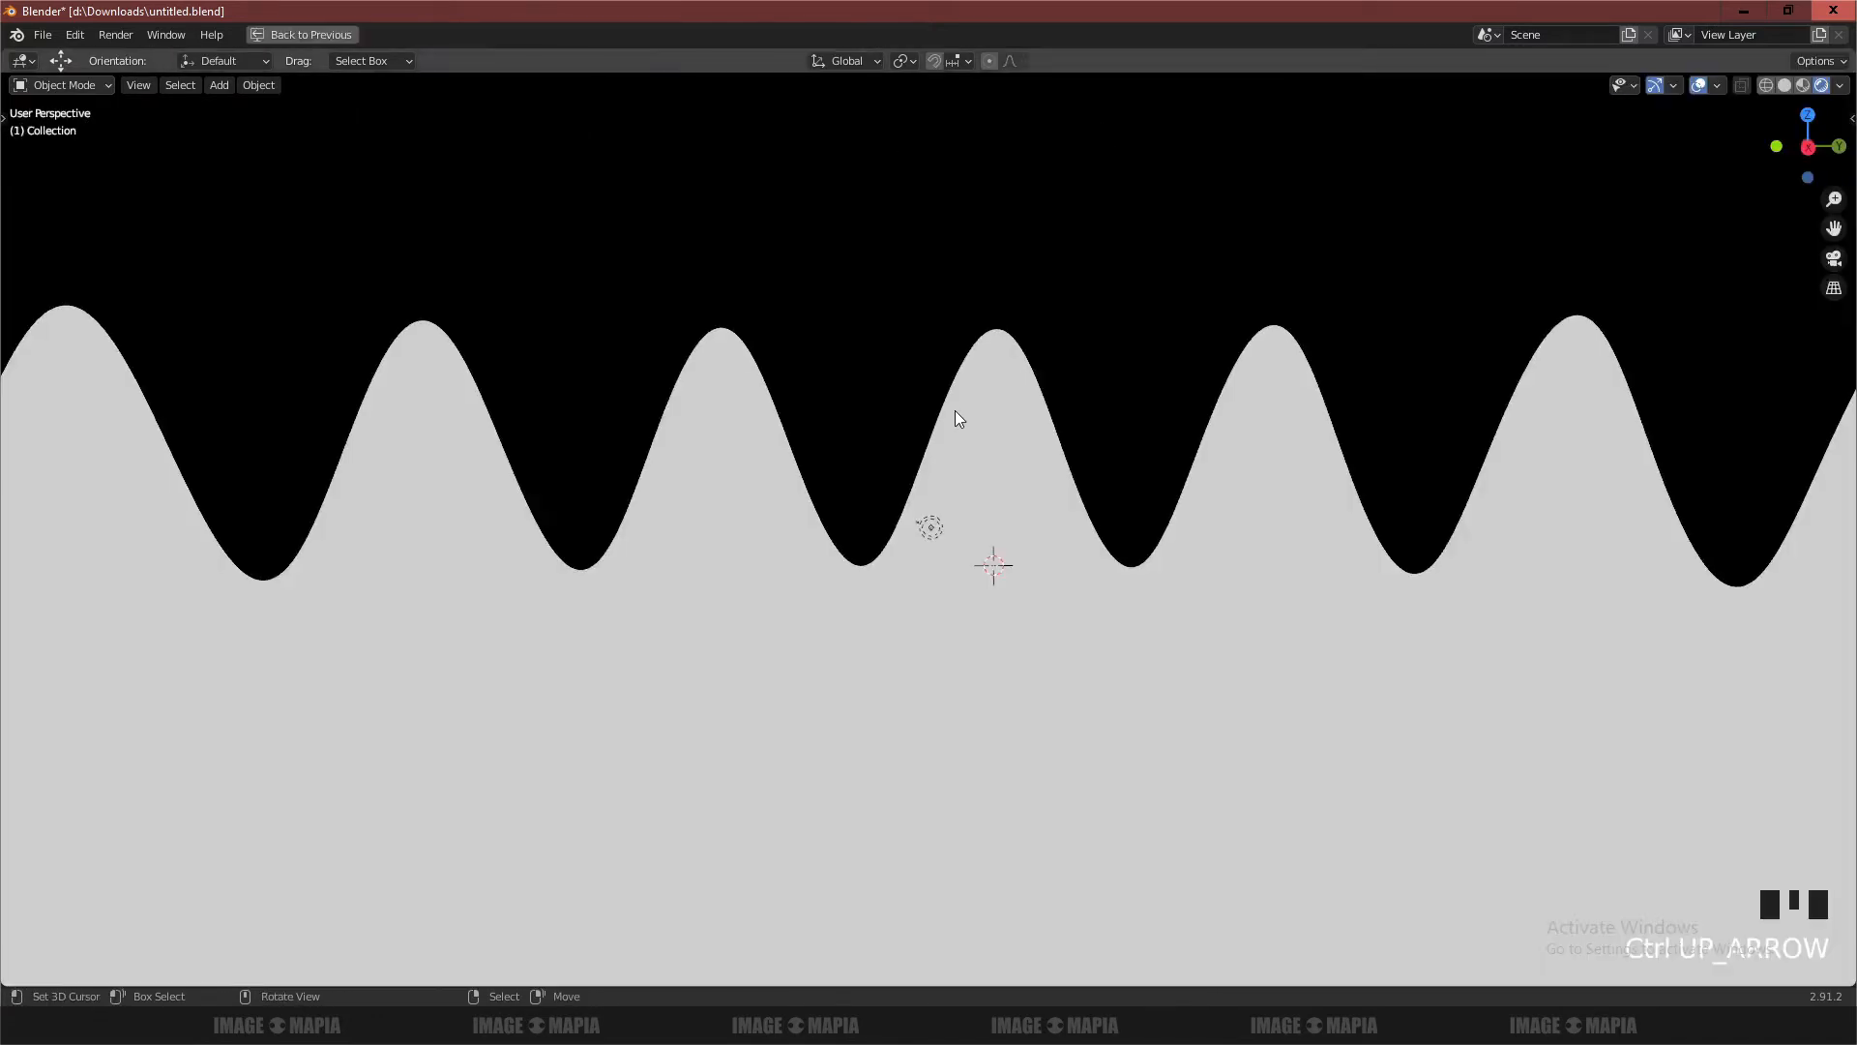
middle_drag(958, 414, 1235, 527)
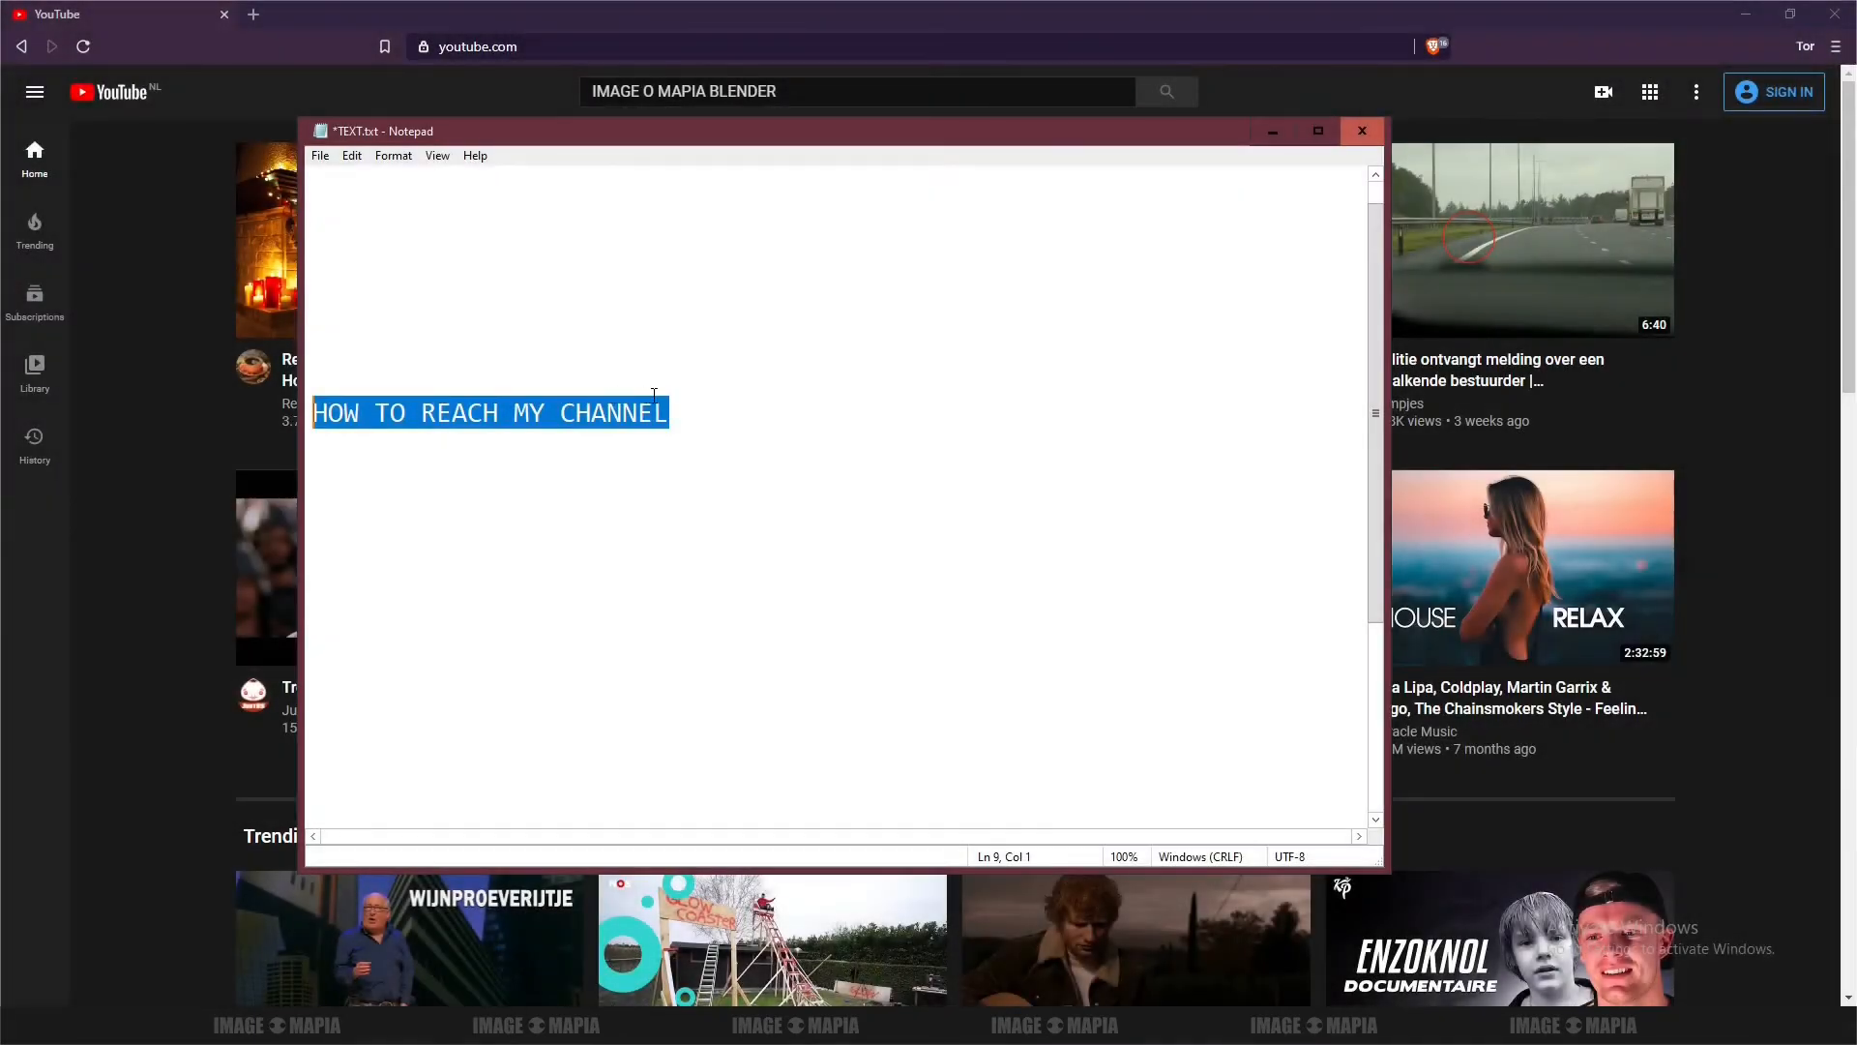
In Notepad, add "image o mapia blender tutorial" after the heading HOW TO REACH MY CHANNEL
click(691, 410)
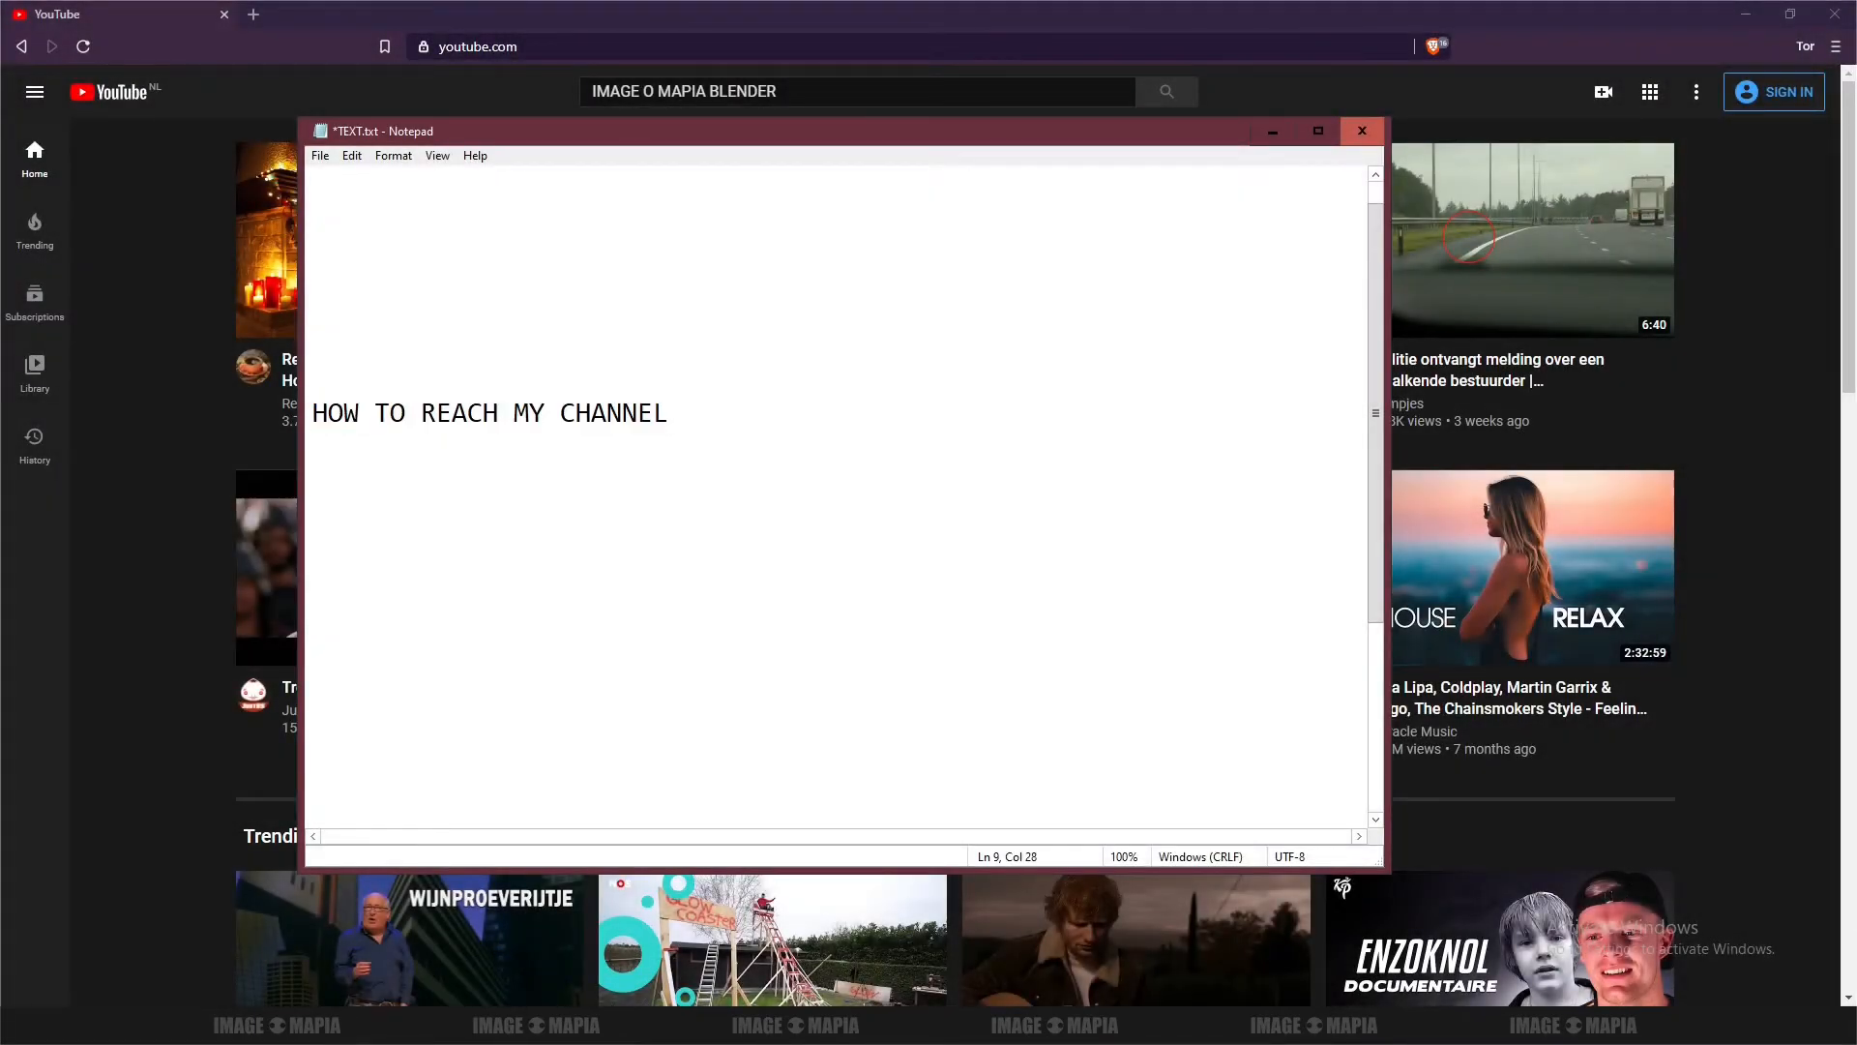
text(image o mapia)
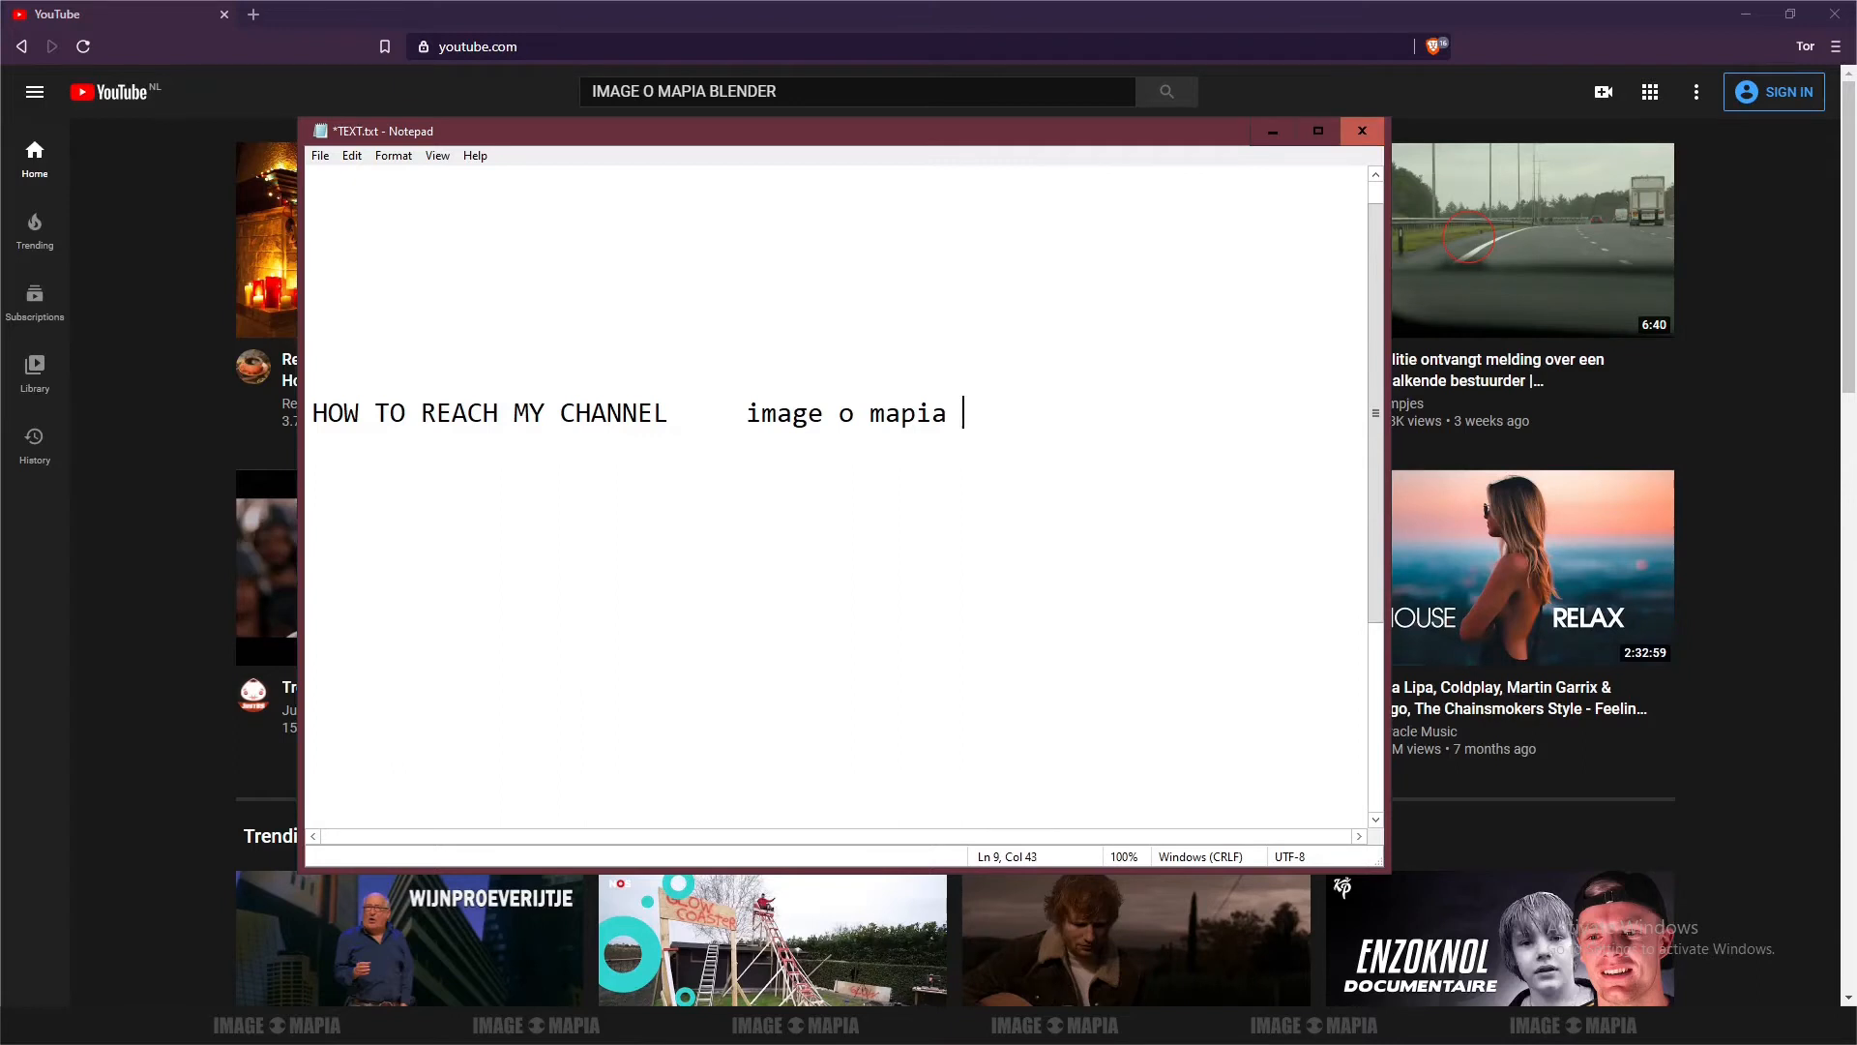
text( blender t)
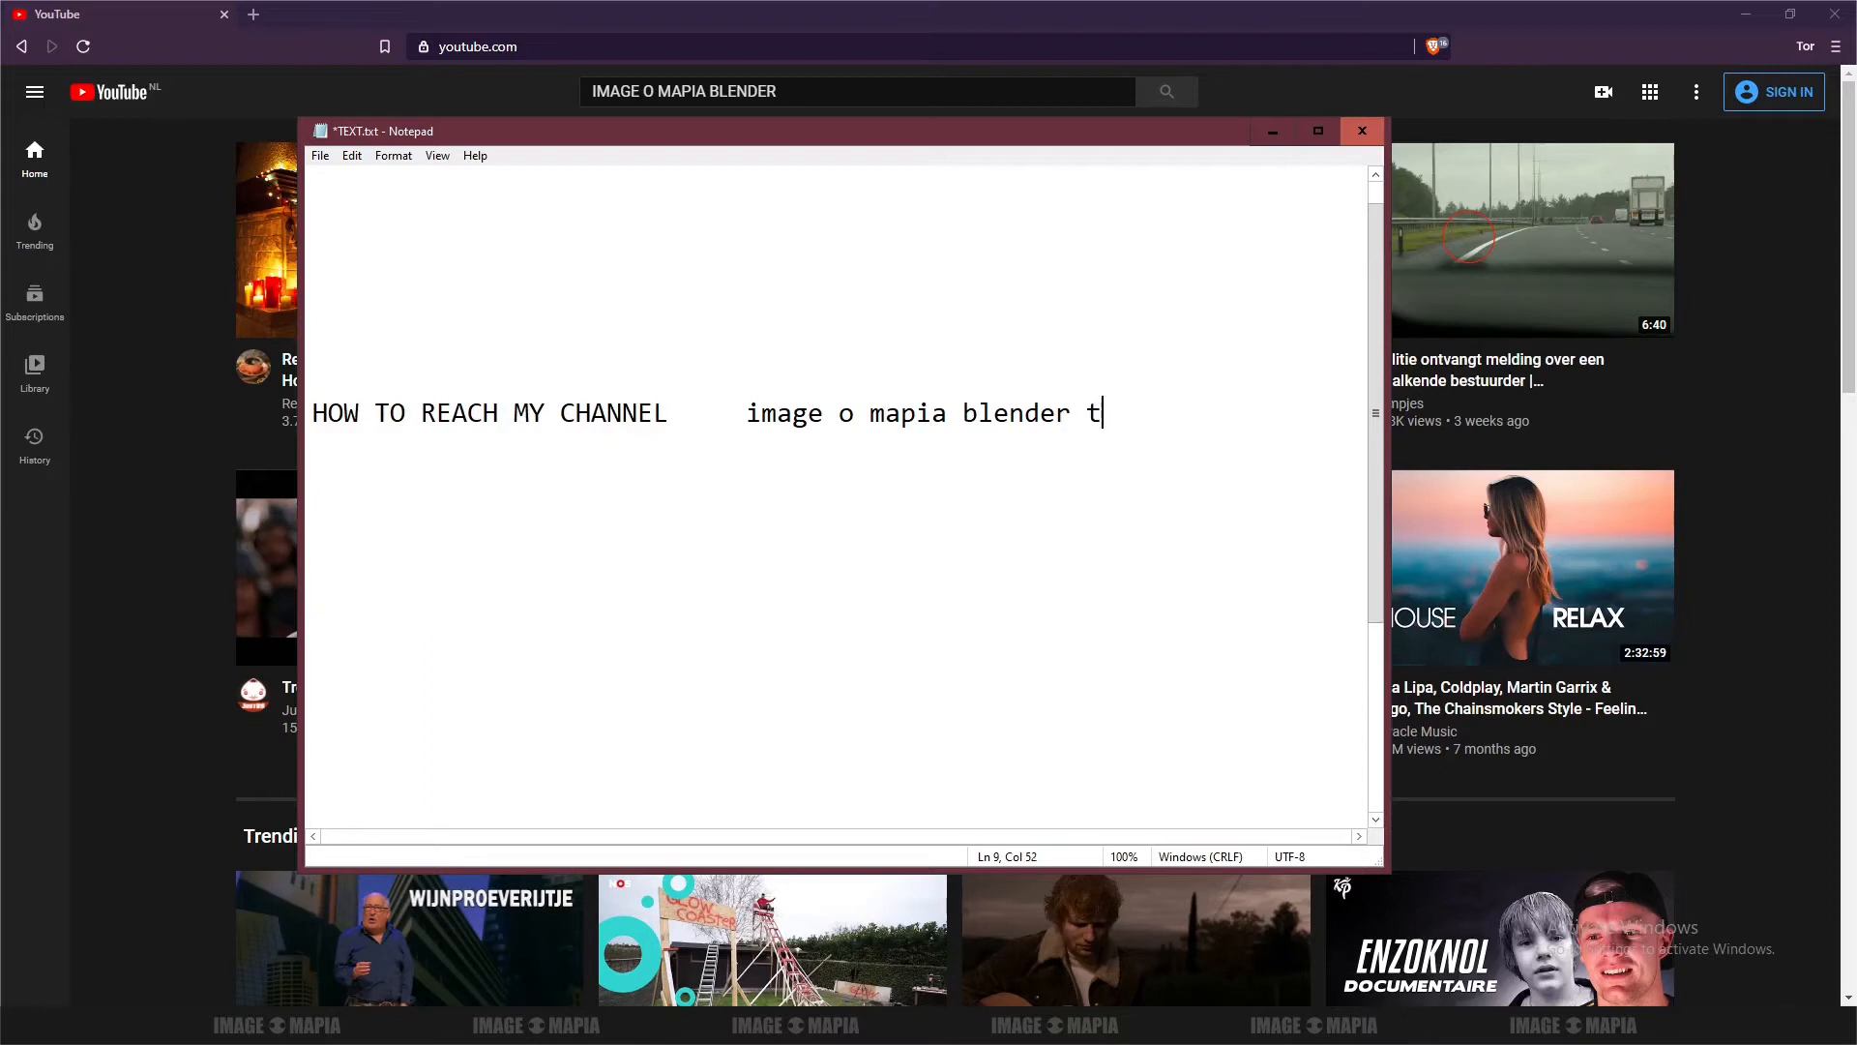
text(utorial)
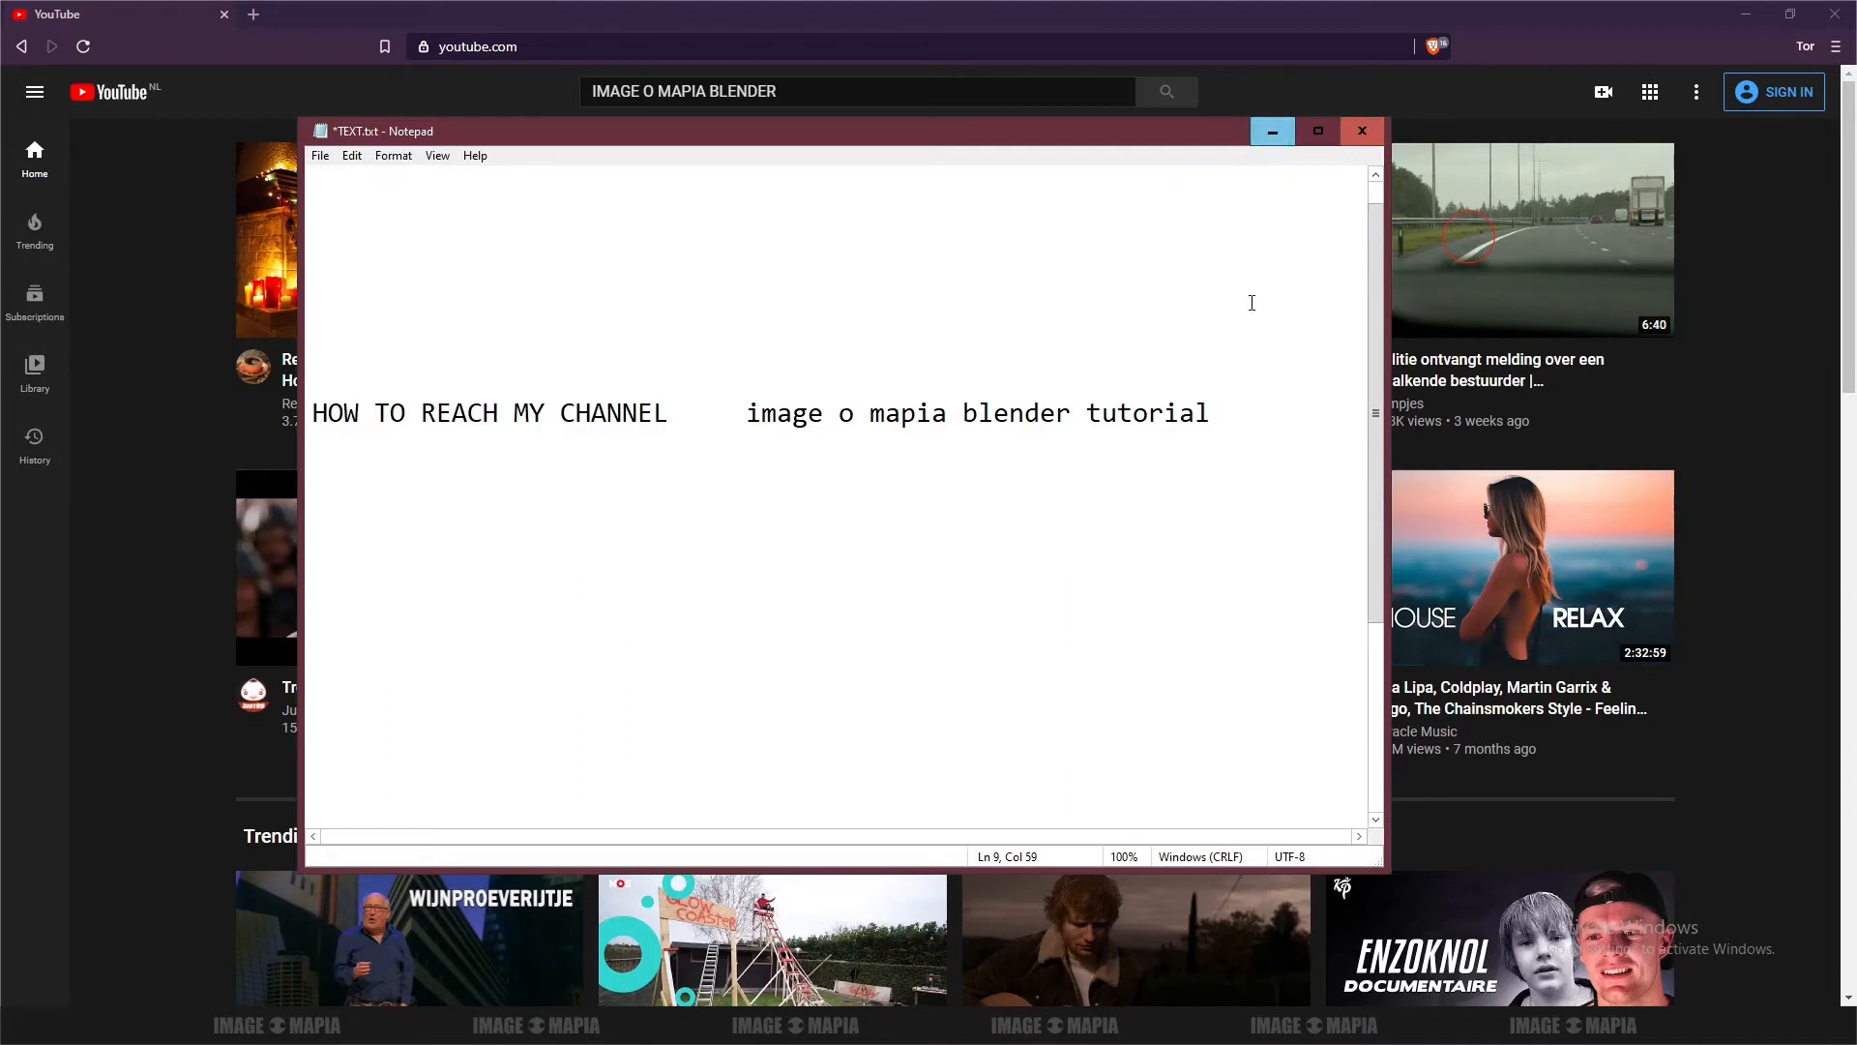
Leave a blank line below the heading and write "OPNE YOUTUBE.COM> TYPE"
key(Return)
key(Return)
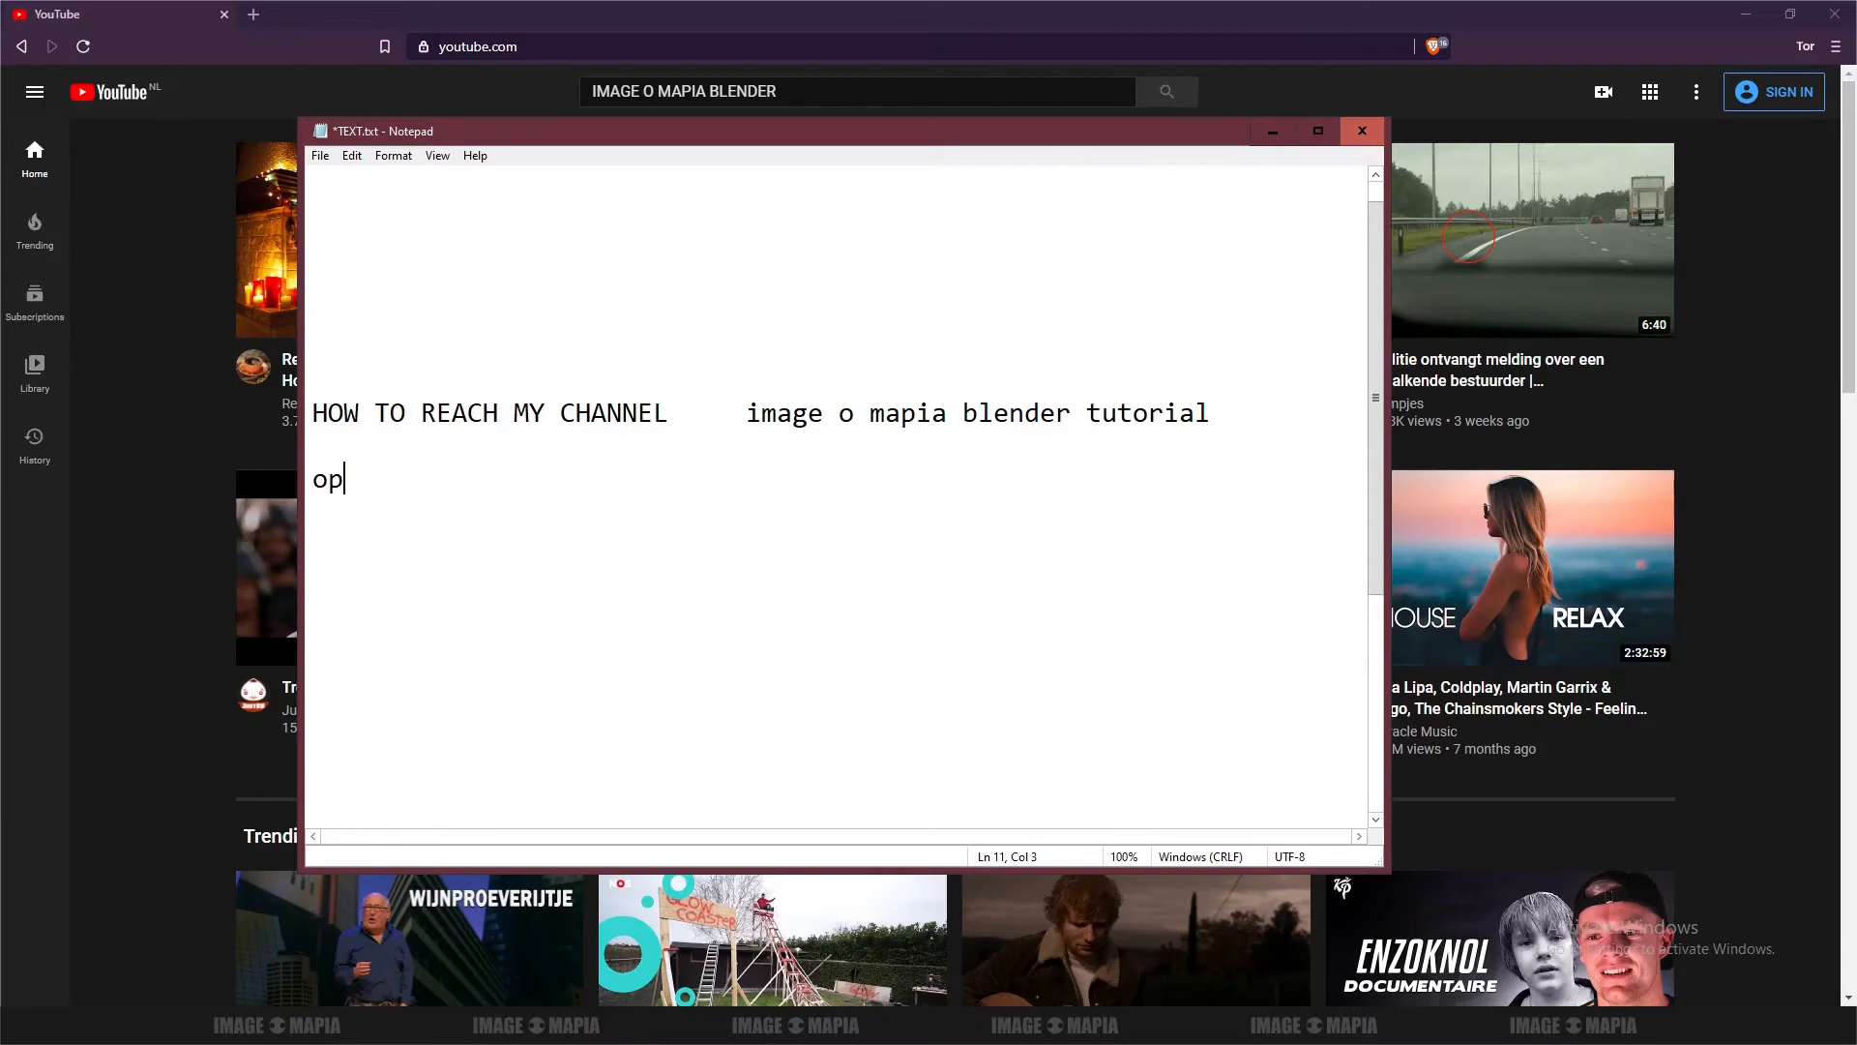
text(o)
key(BackSpace)
text(OPNE YOUTUBE)
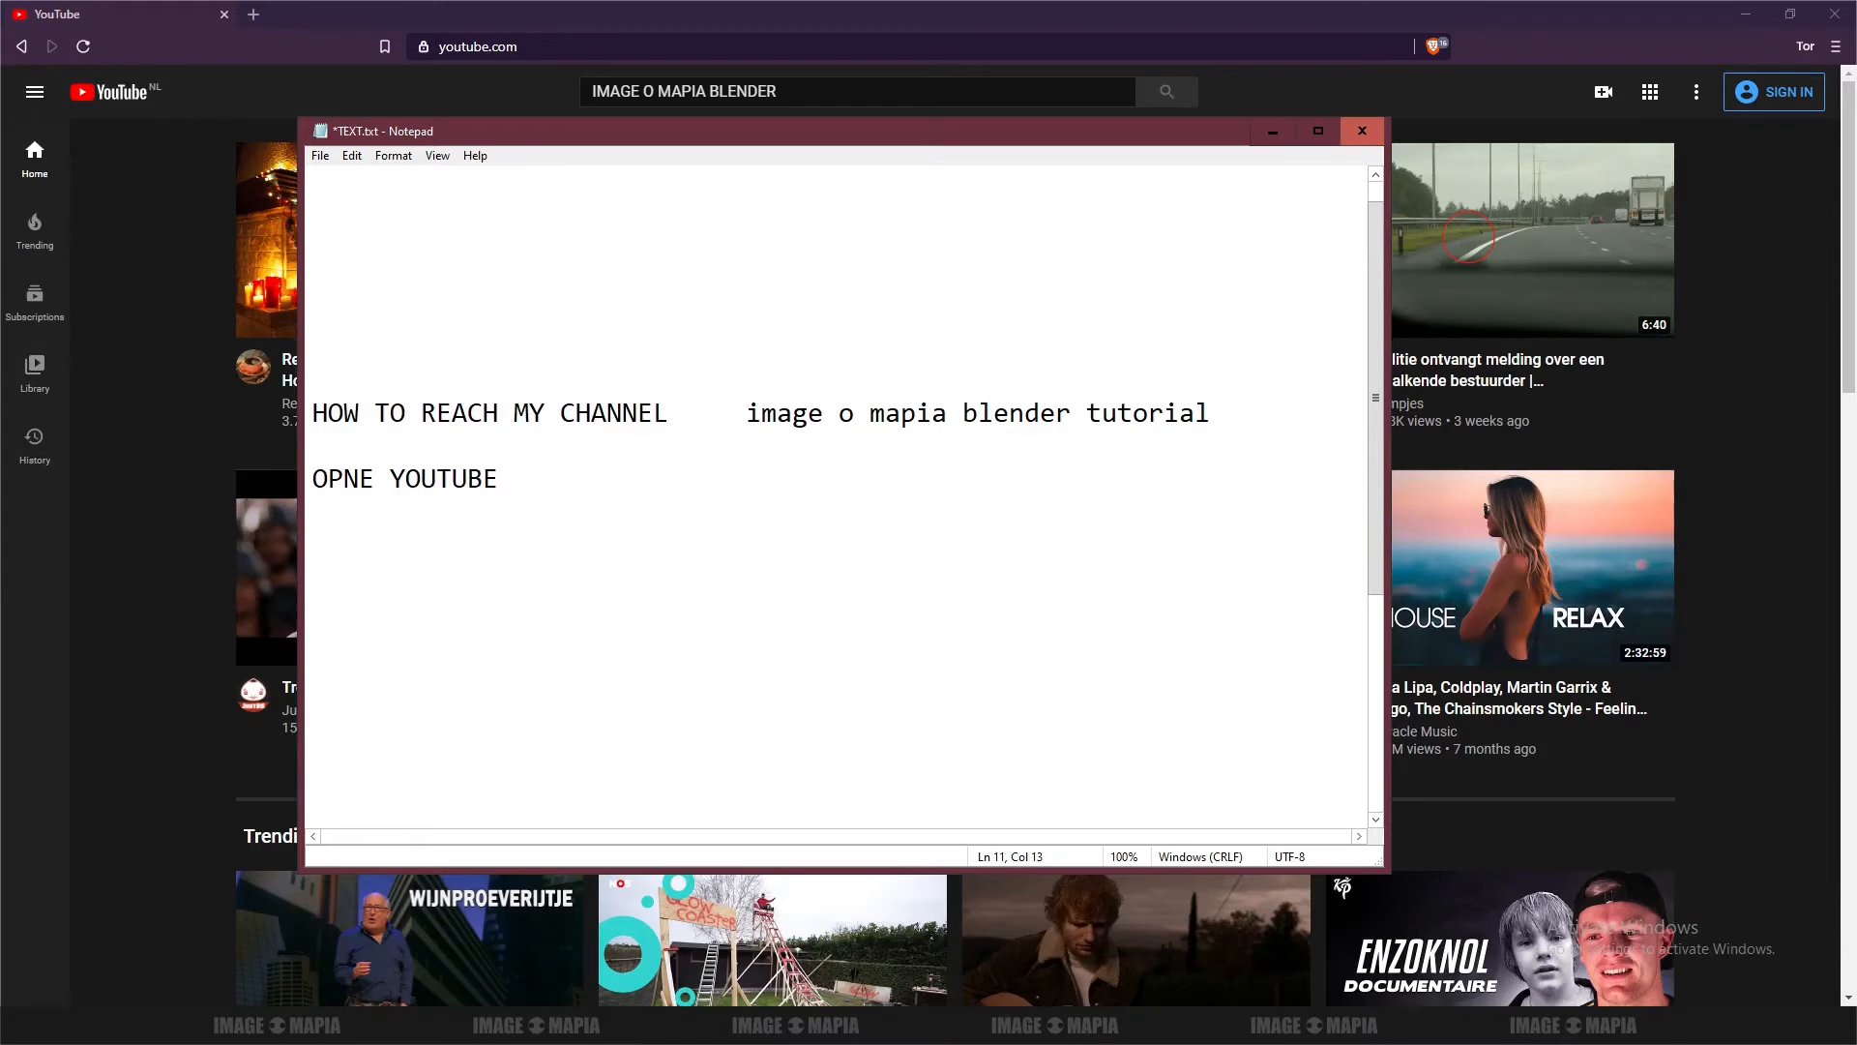
text(.COM> TYPE)
Copy "image o mapia blender tutorial" from the heading line to the end of the YOUTUBE.COM instruction
drag(746, 413, 1212, 408)
key(ctrl+c)
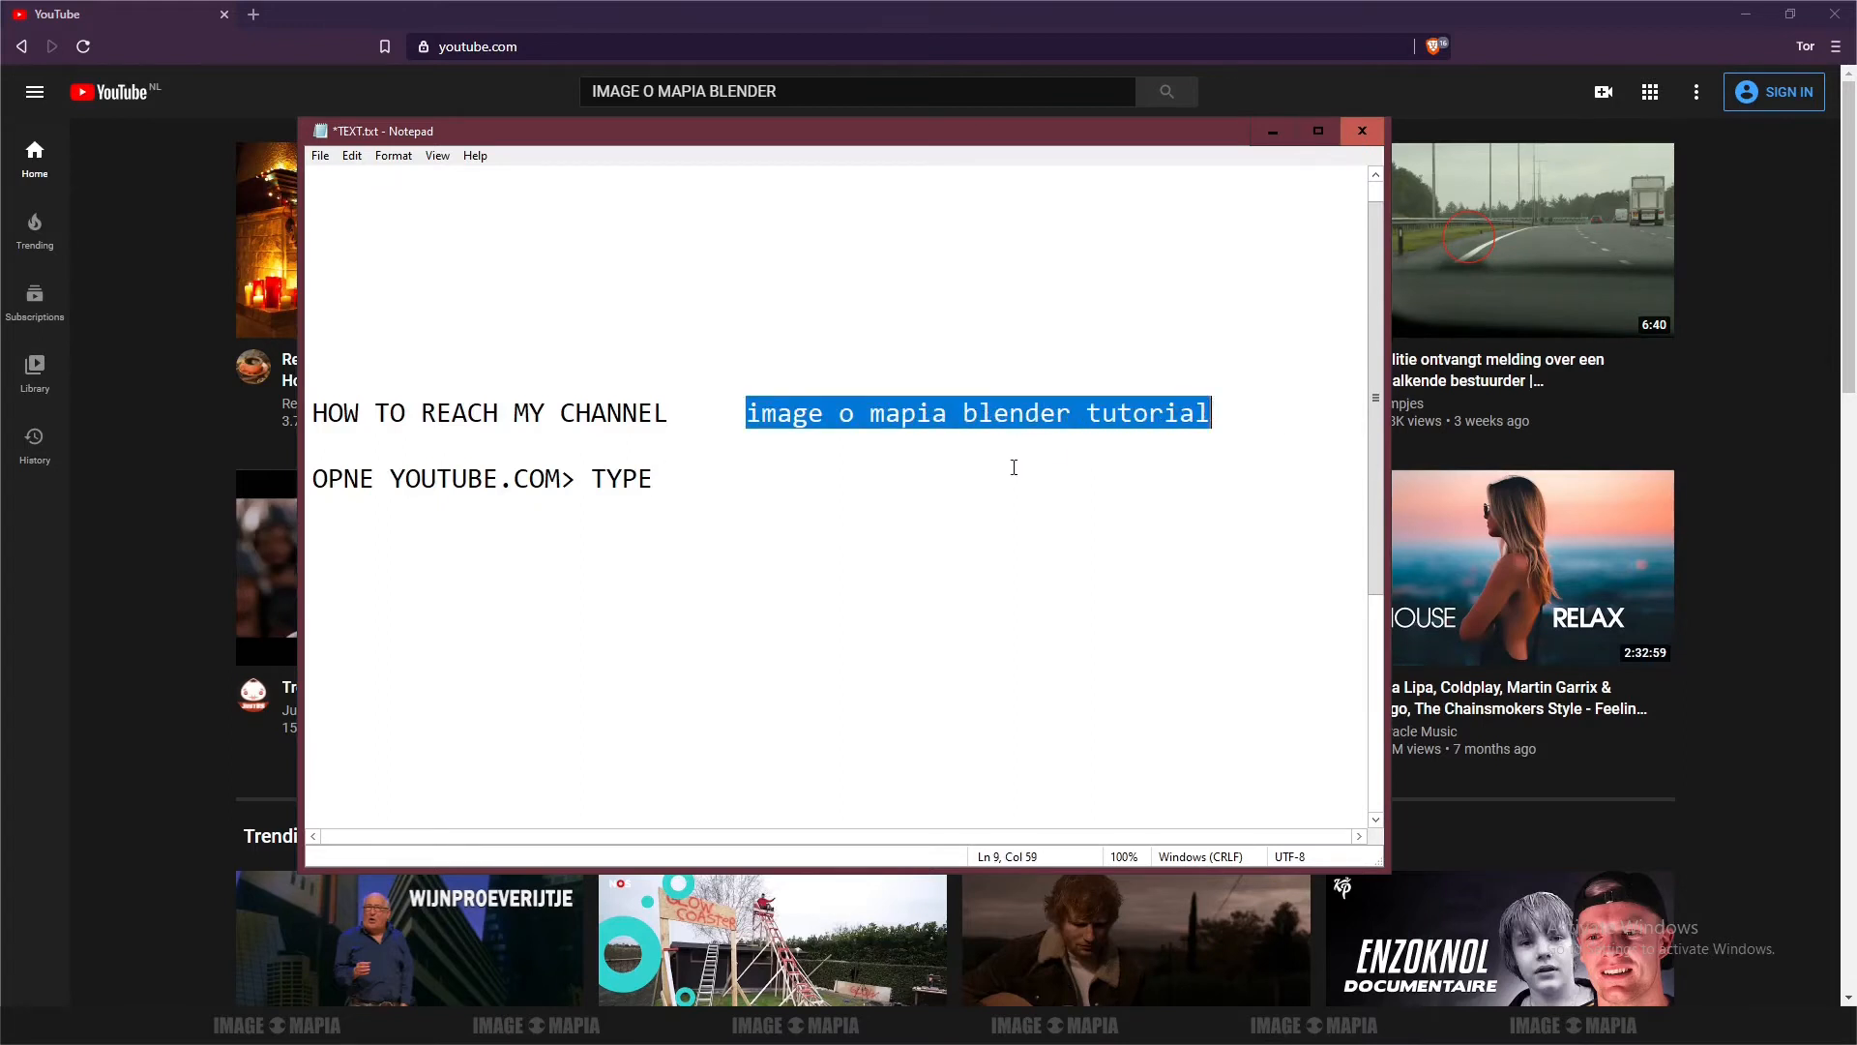
click(682, 479)
key(ctrl+v)
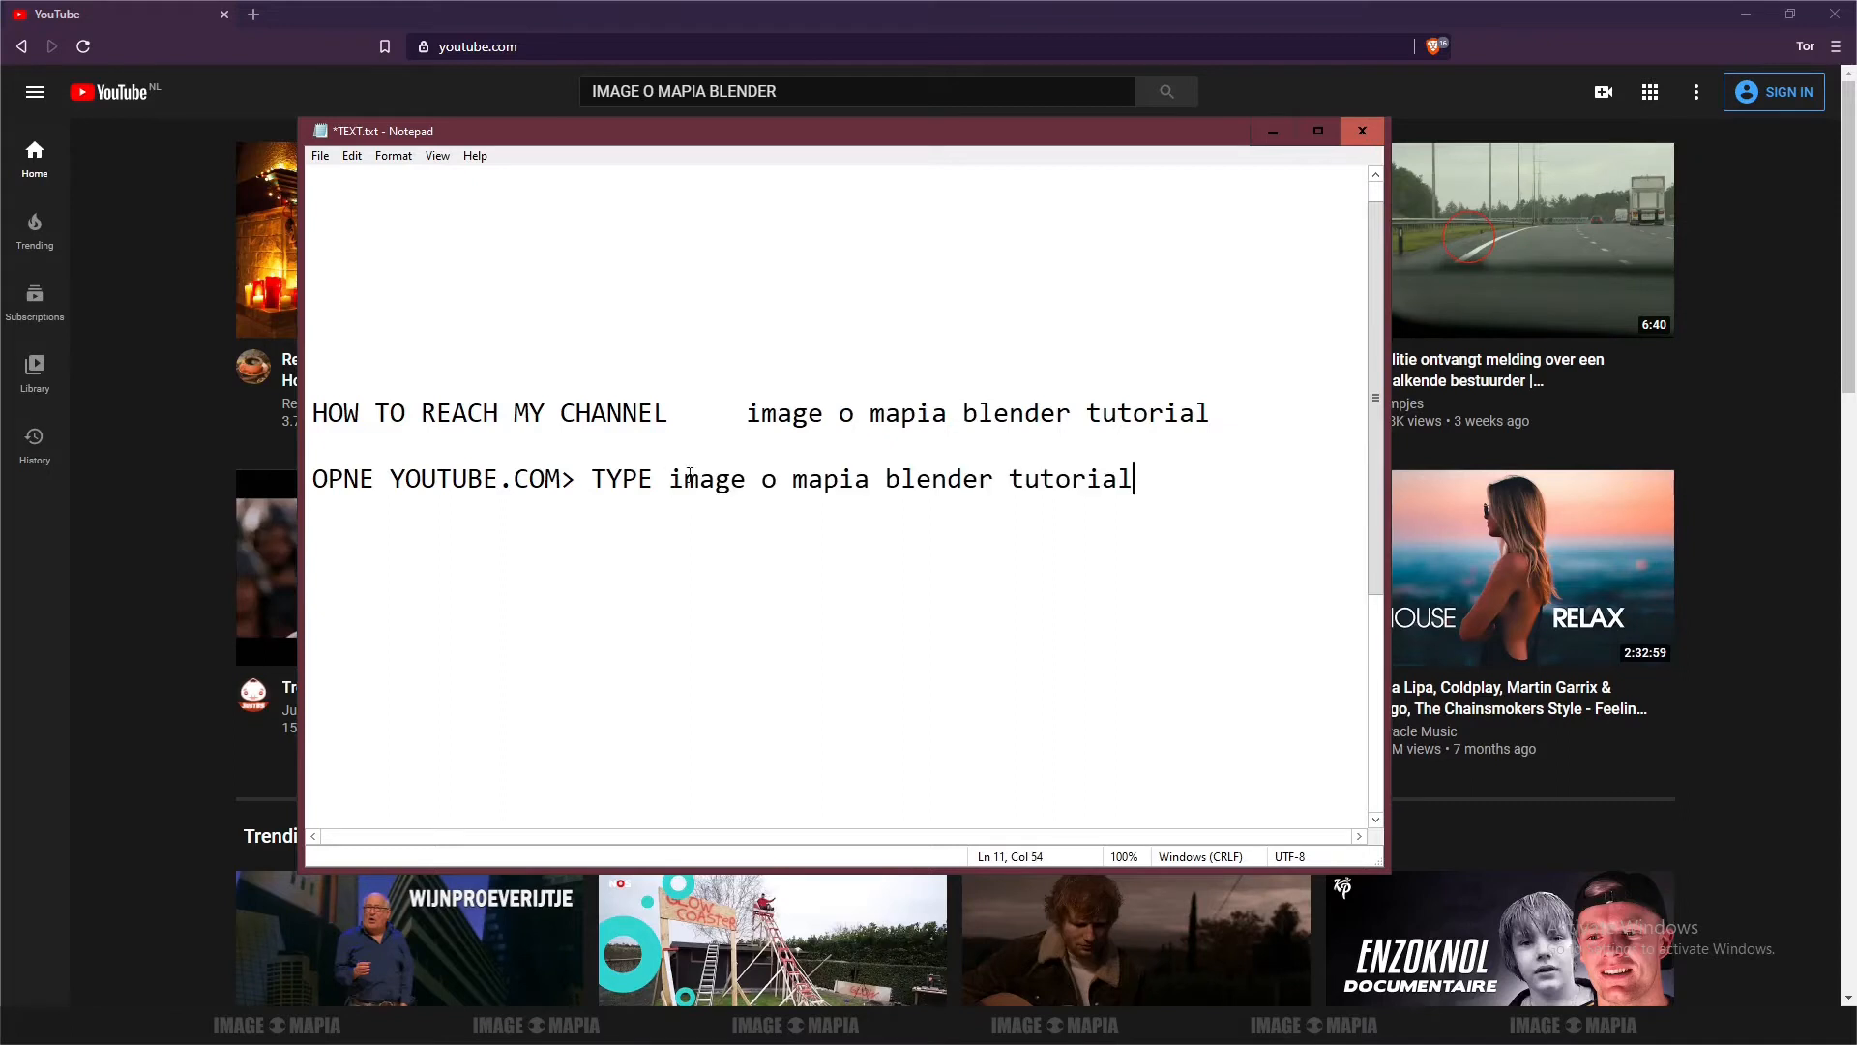
Complete the instruction with "ON SEARCH" and, on a new line, "BAR> HIT ENTER", and minimize the note to reveal YouTube
text(ON SEARCH)
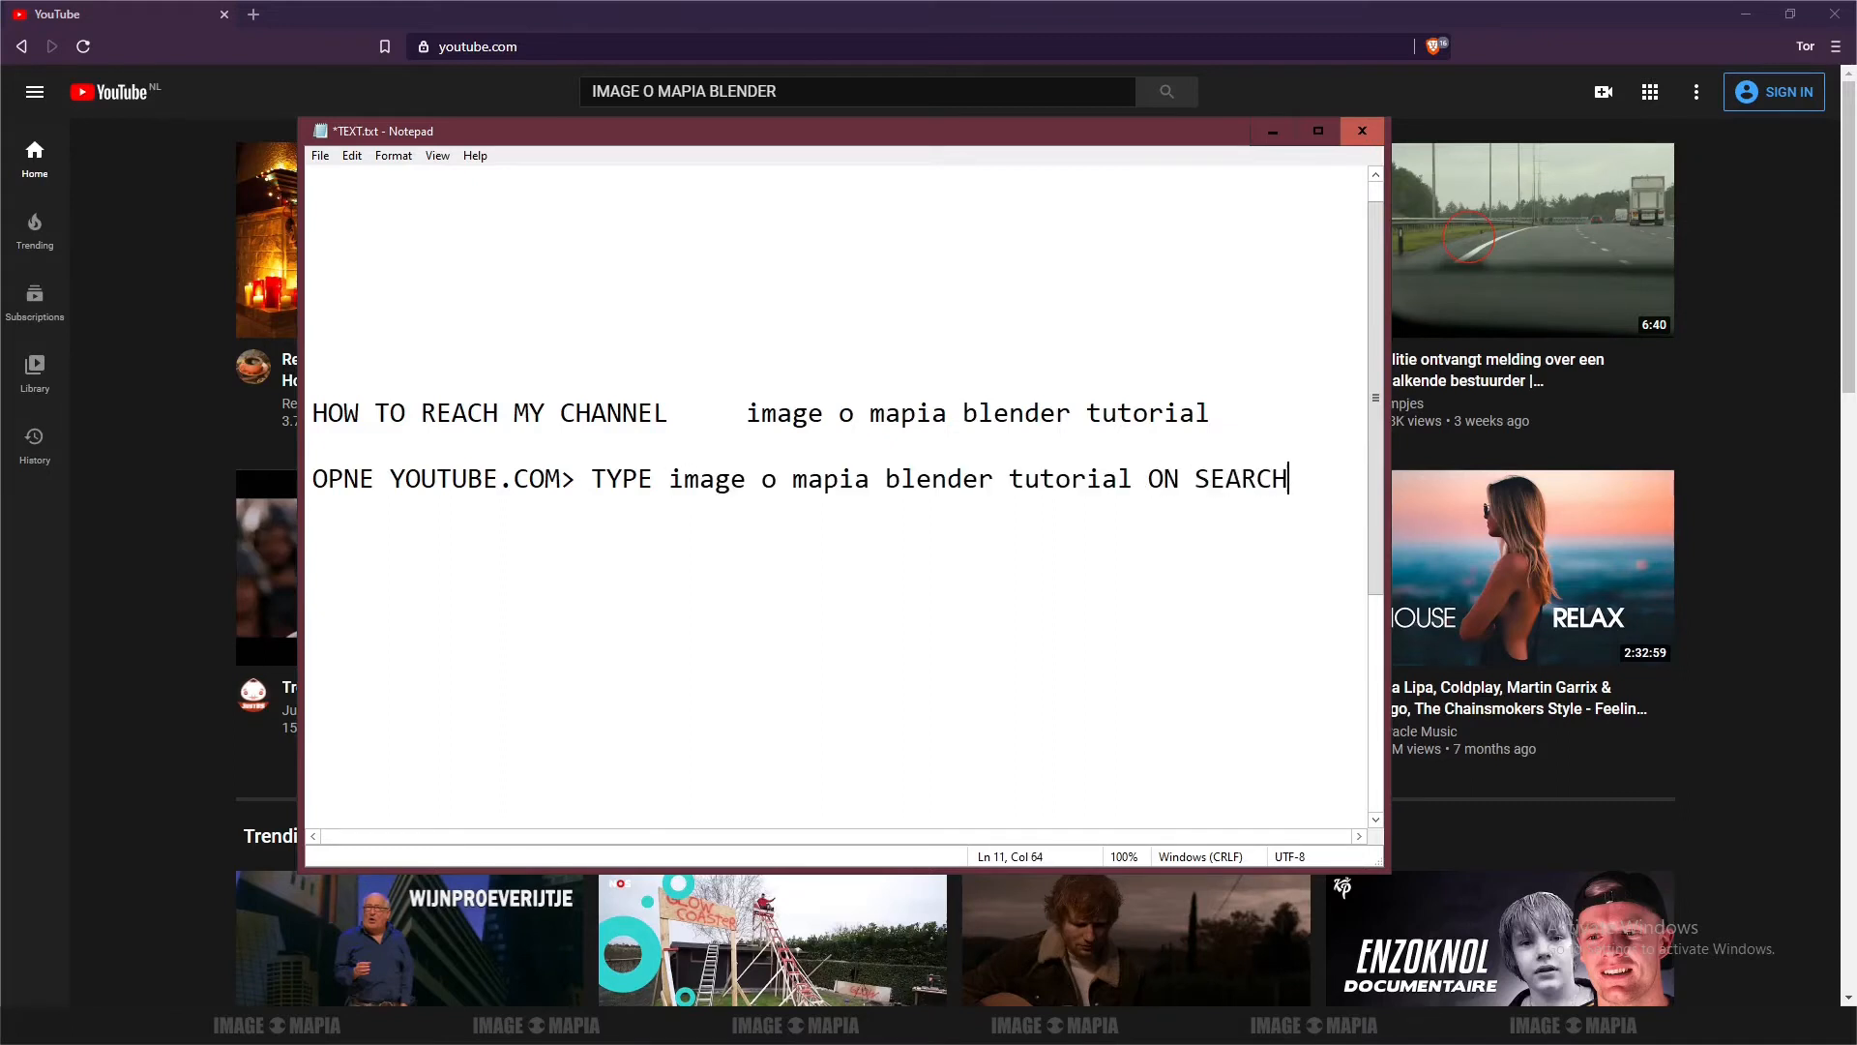
key(Return)
text(BAR)
drag(748, 411, 1073, 416)
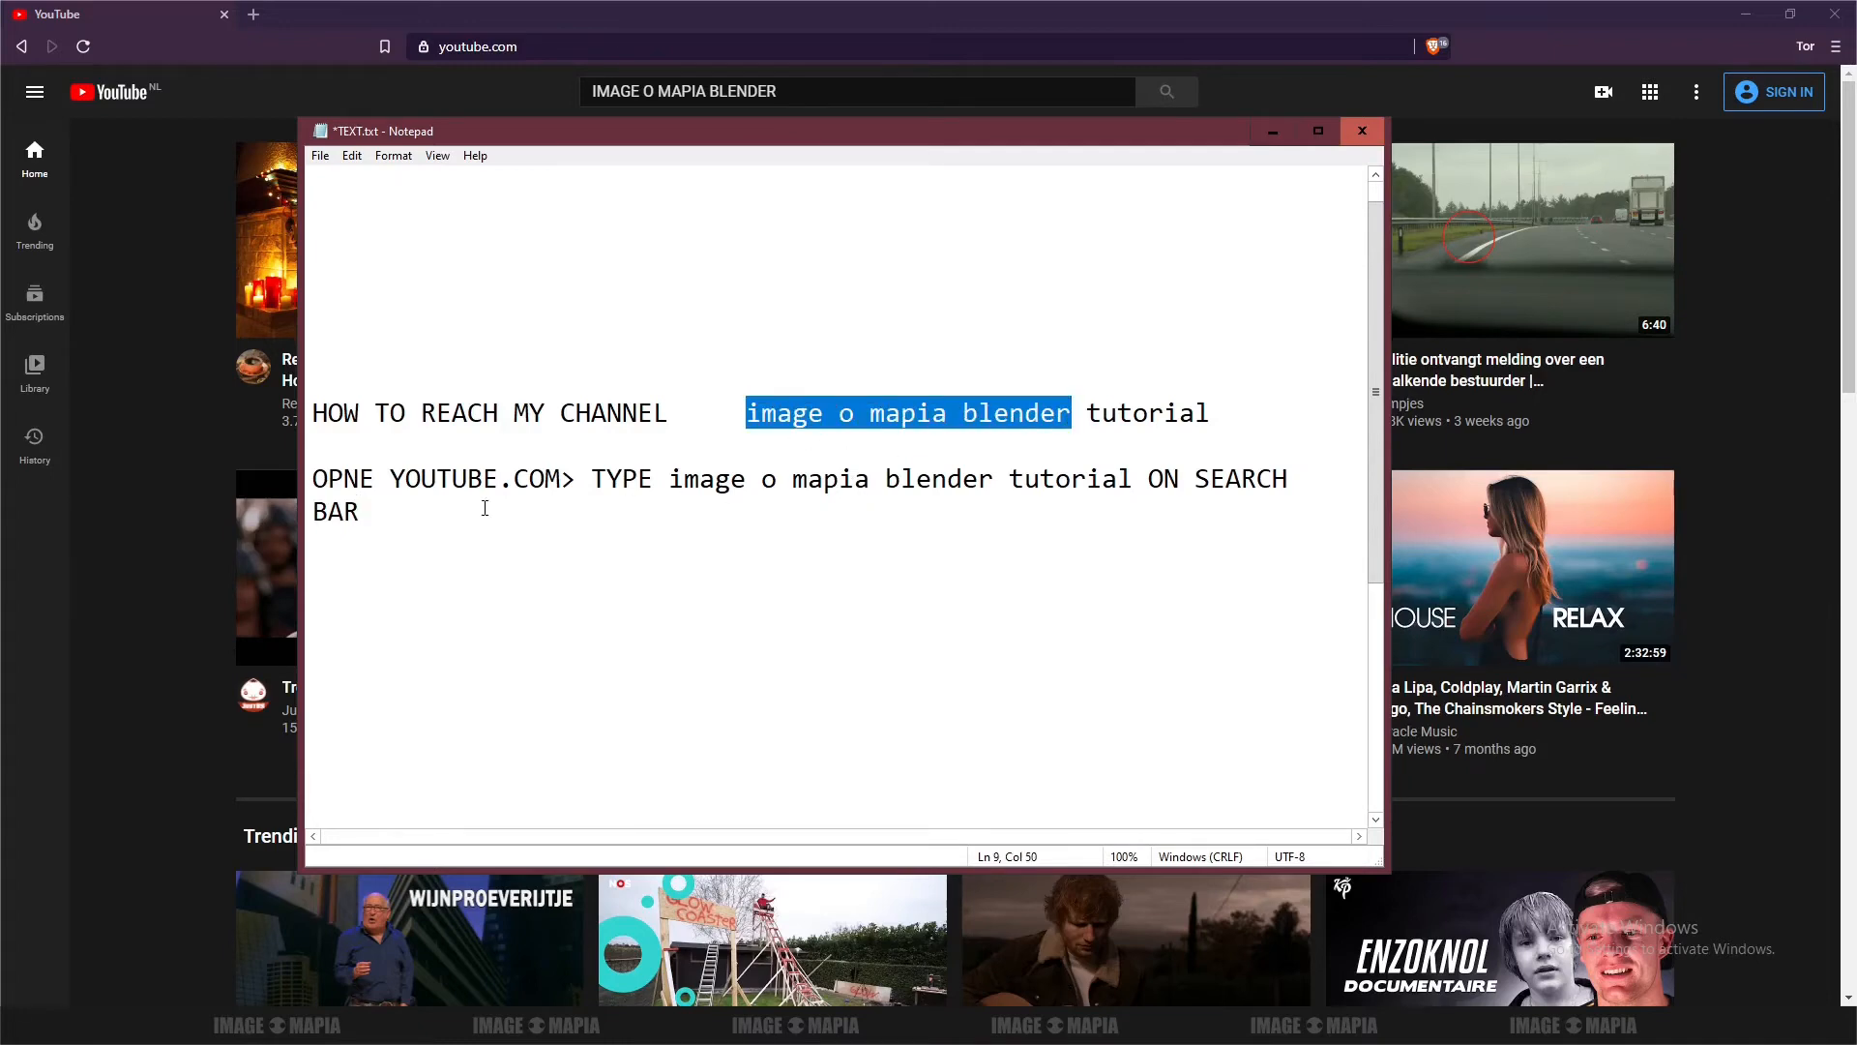
click(382, 515)
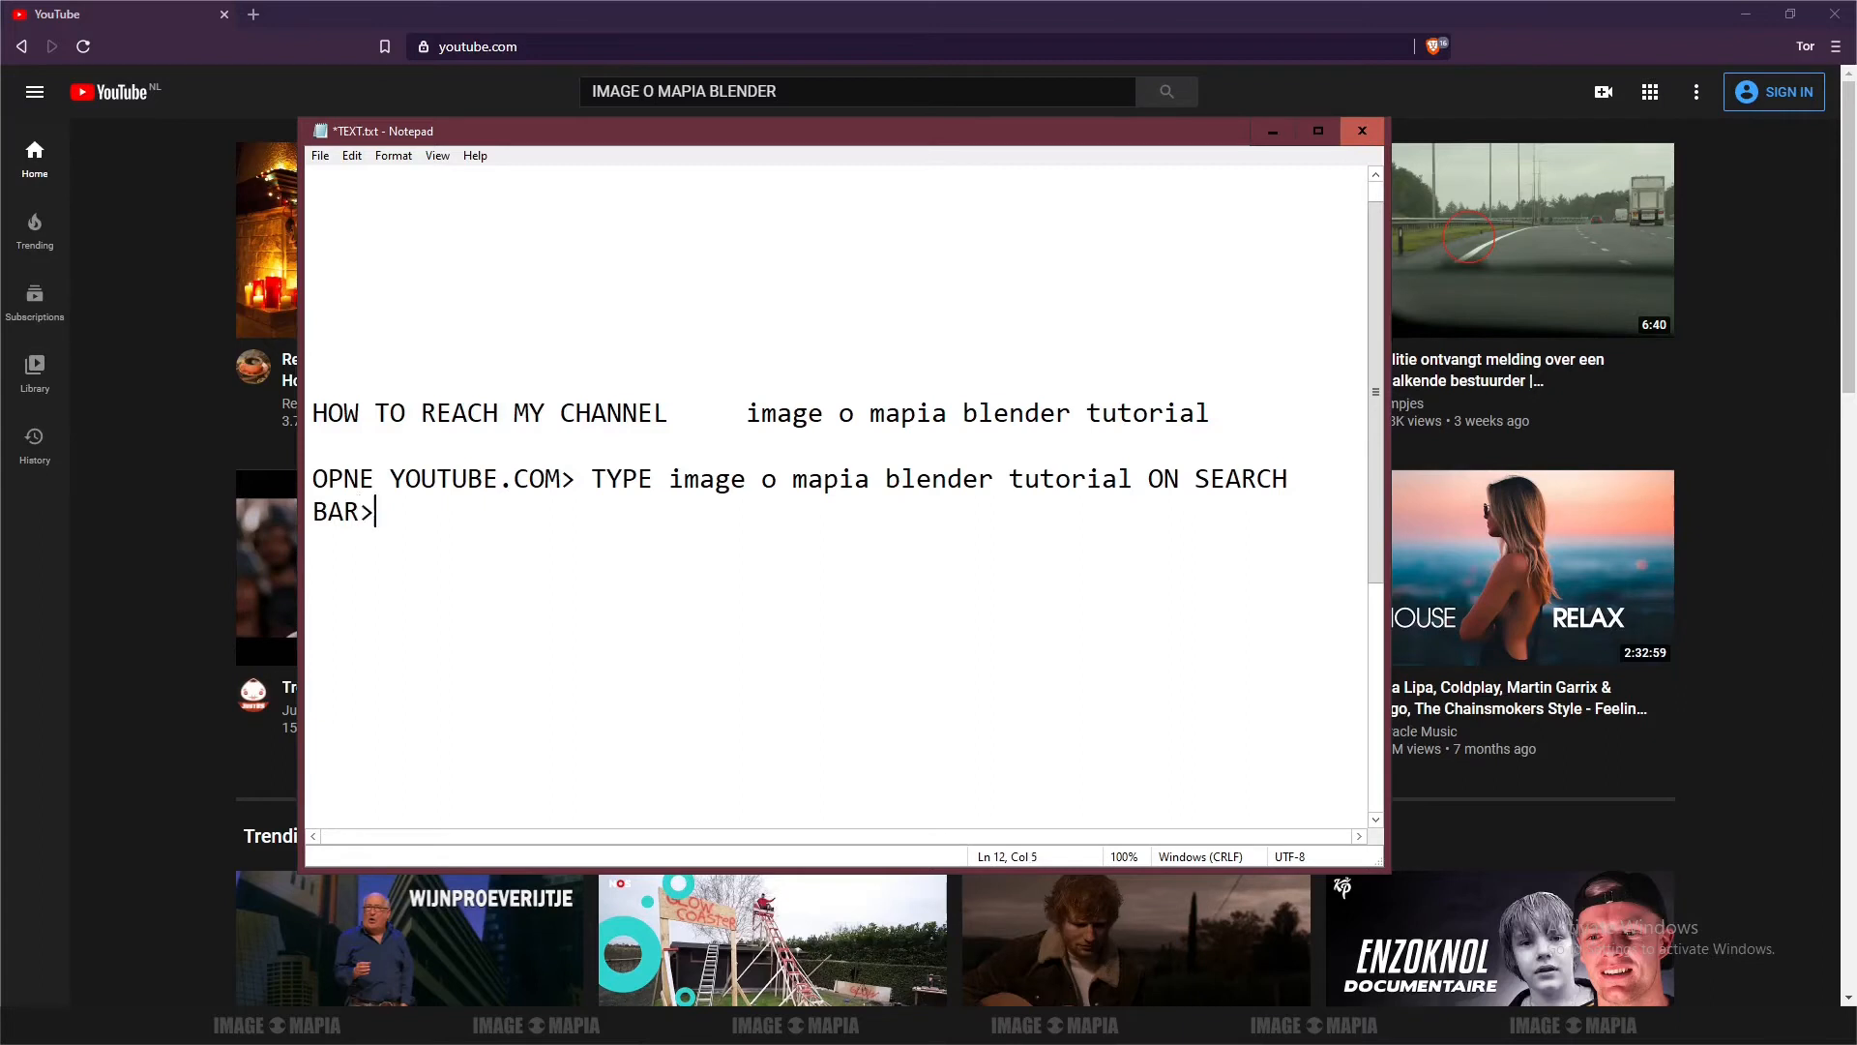
text(> HIT ENTER)
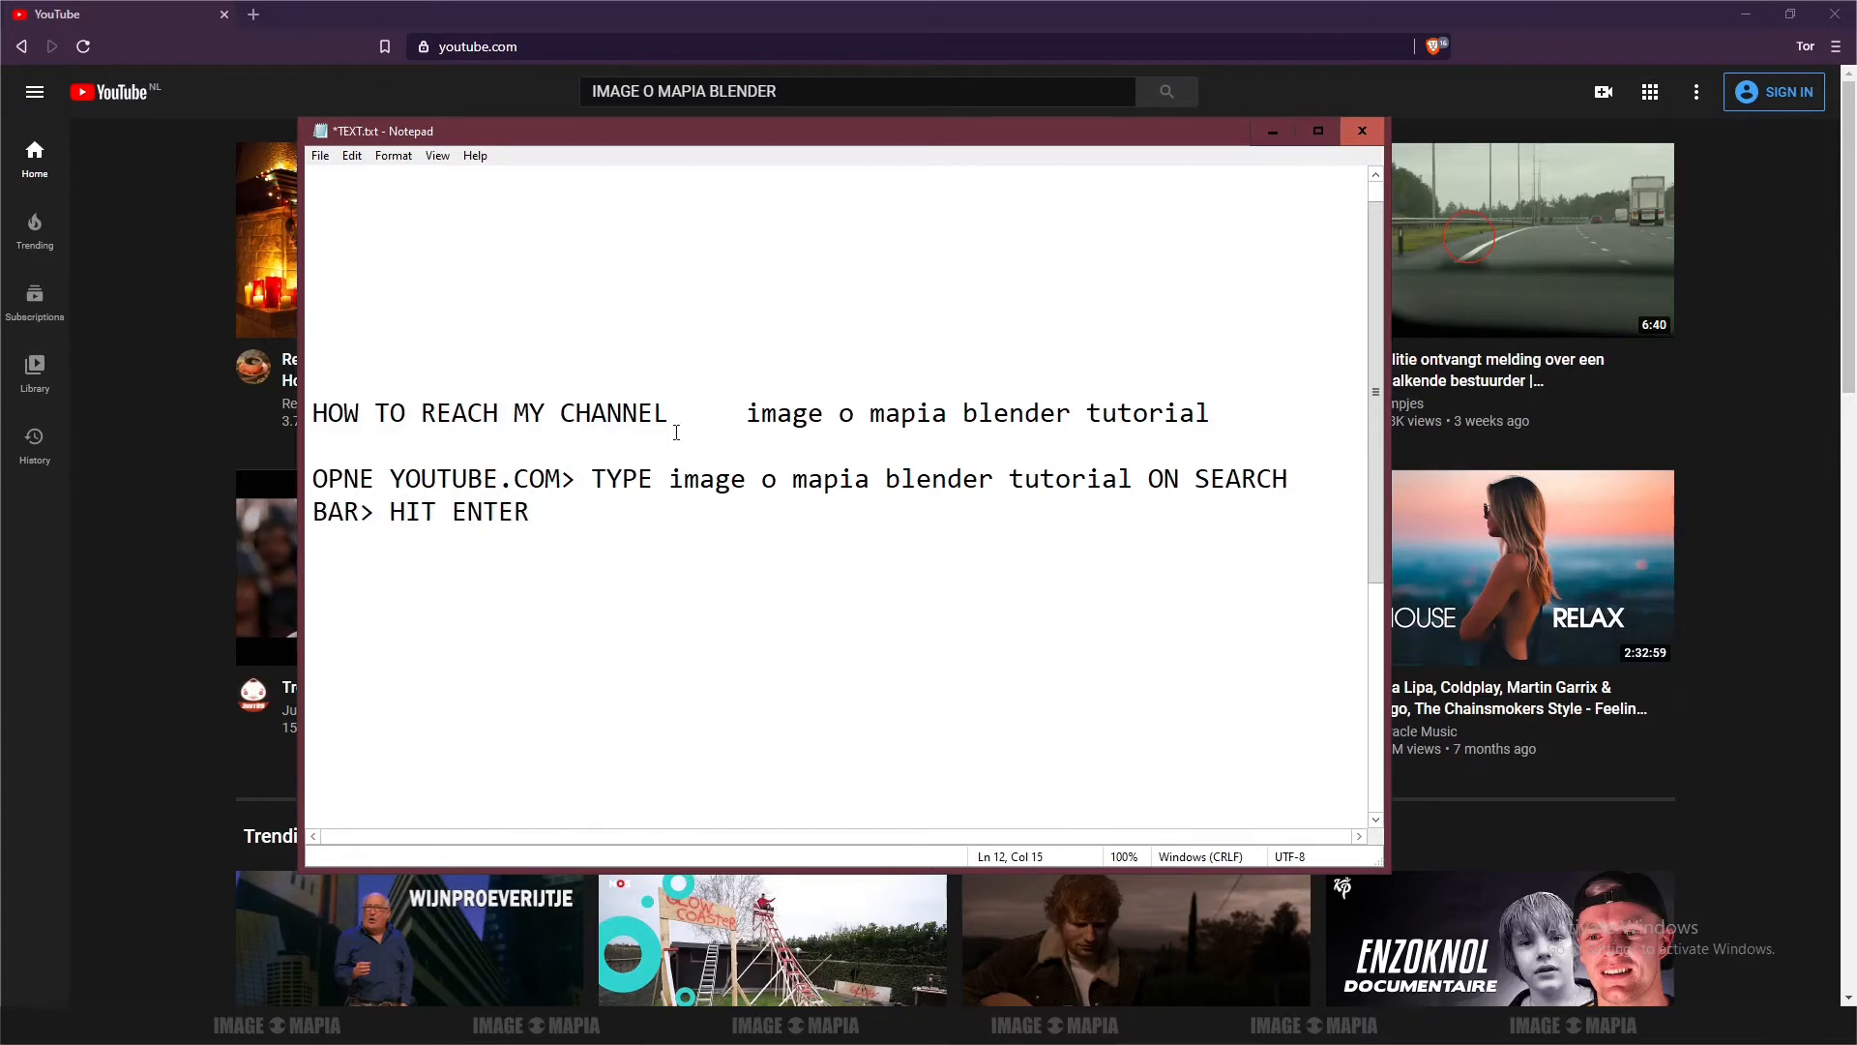
click(1272, 131)
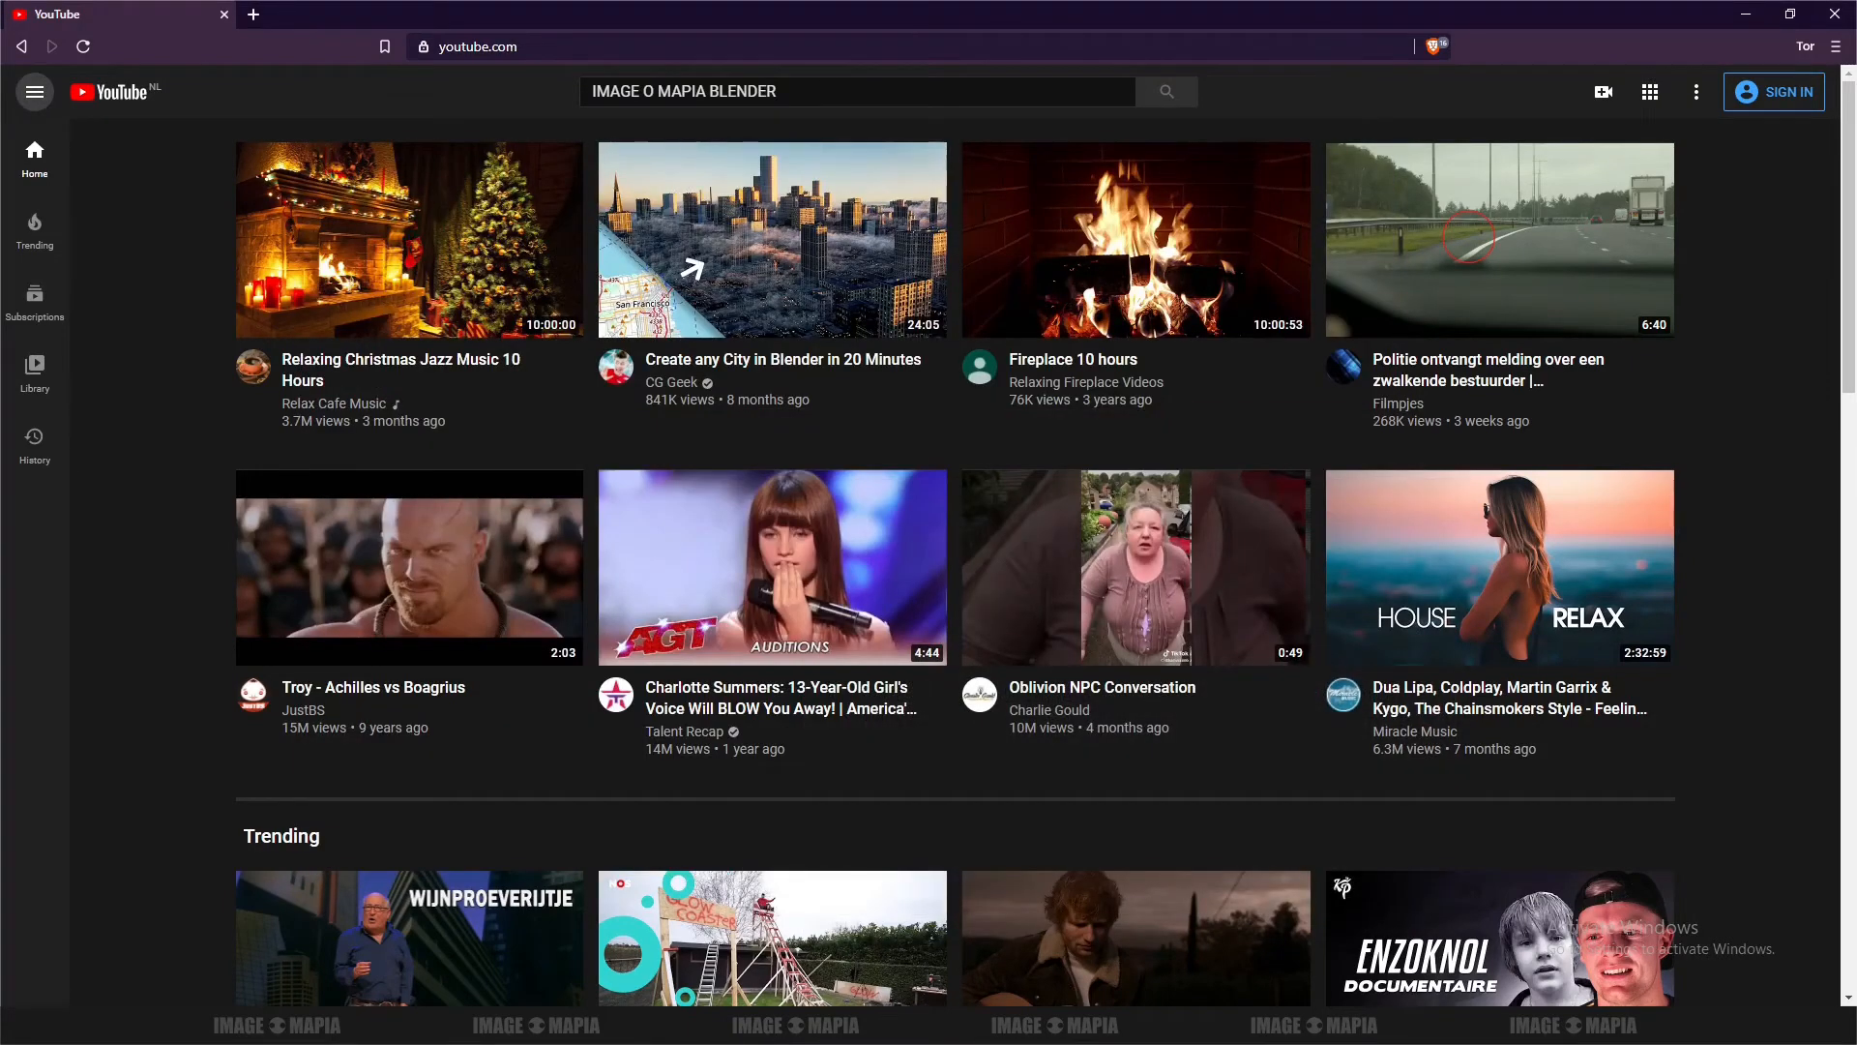
Search YouTube for "IMAGE O MAPIA BLENDER"
click(953, 94)
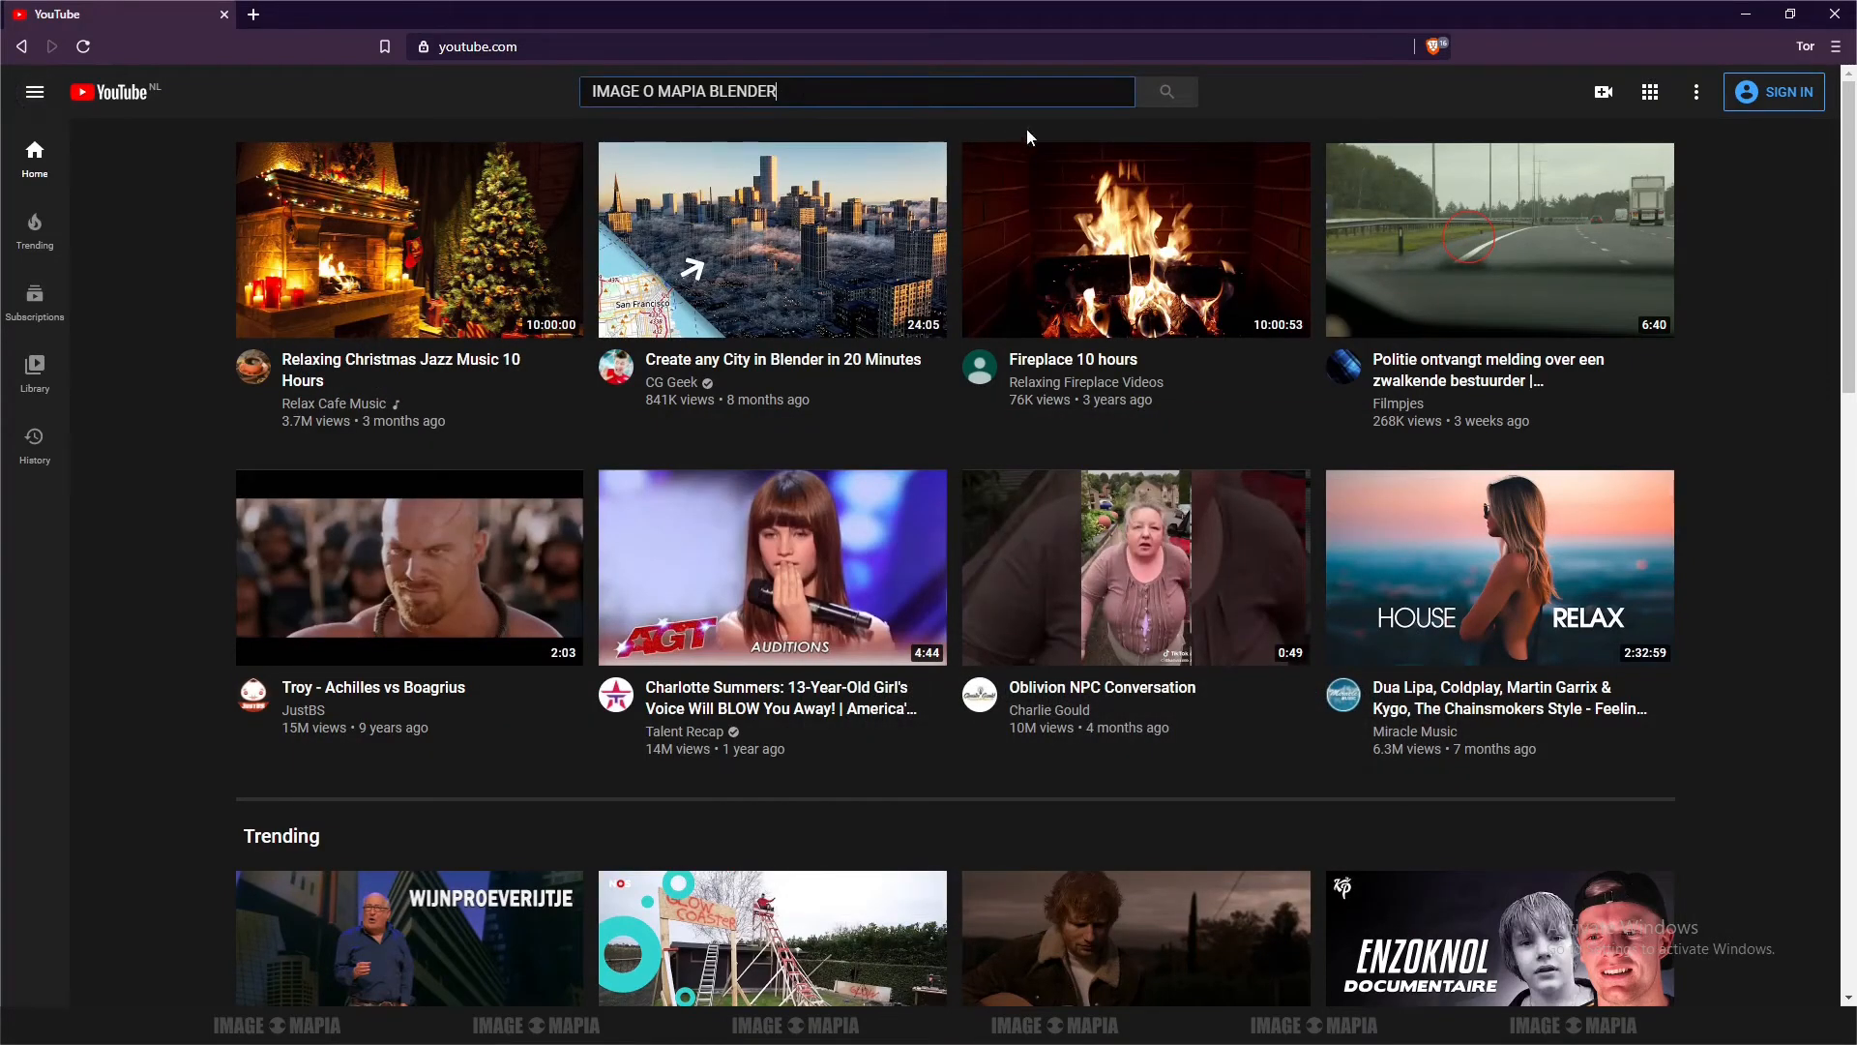
click(1166, 94)
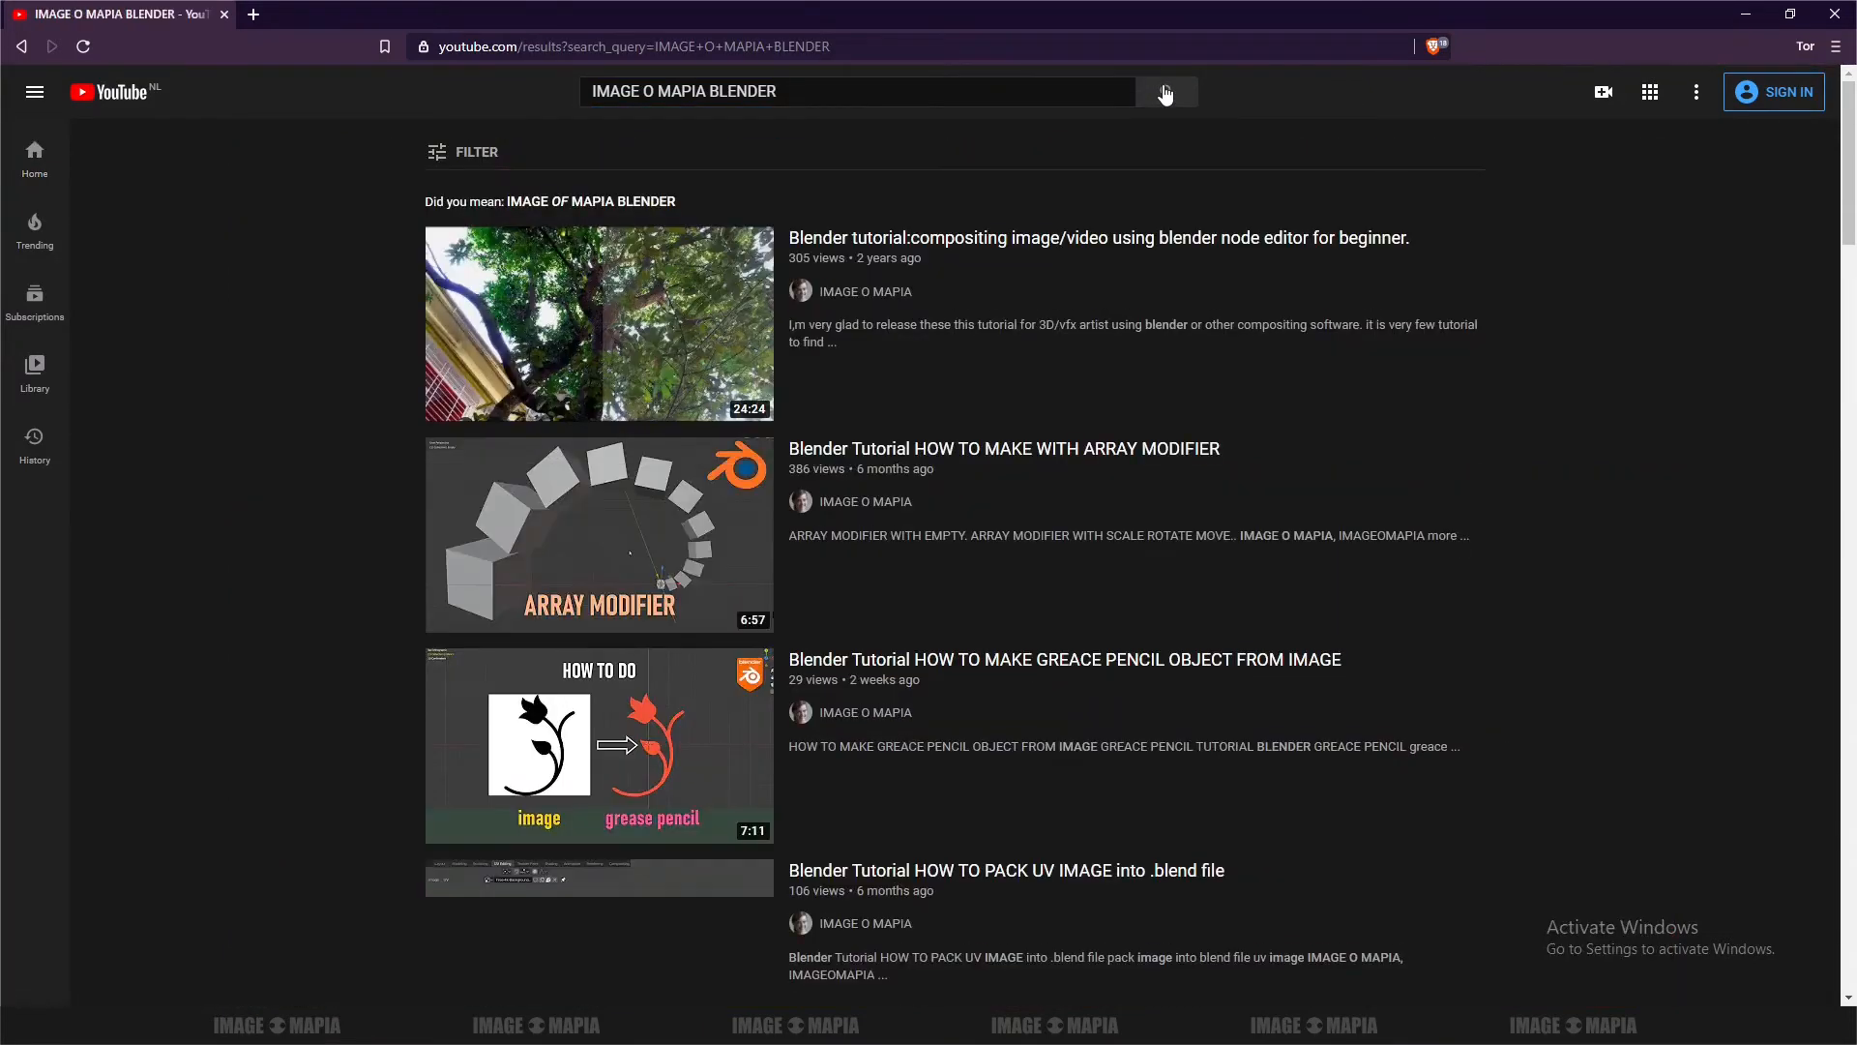
Look through the search results for IMAGE O MAPIA's Blender tutorials and return to the first result
scroll(1001, 440, down, 2)
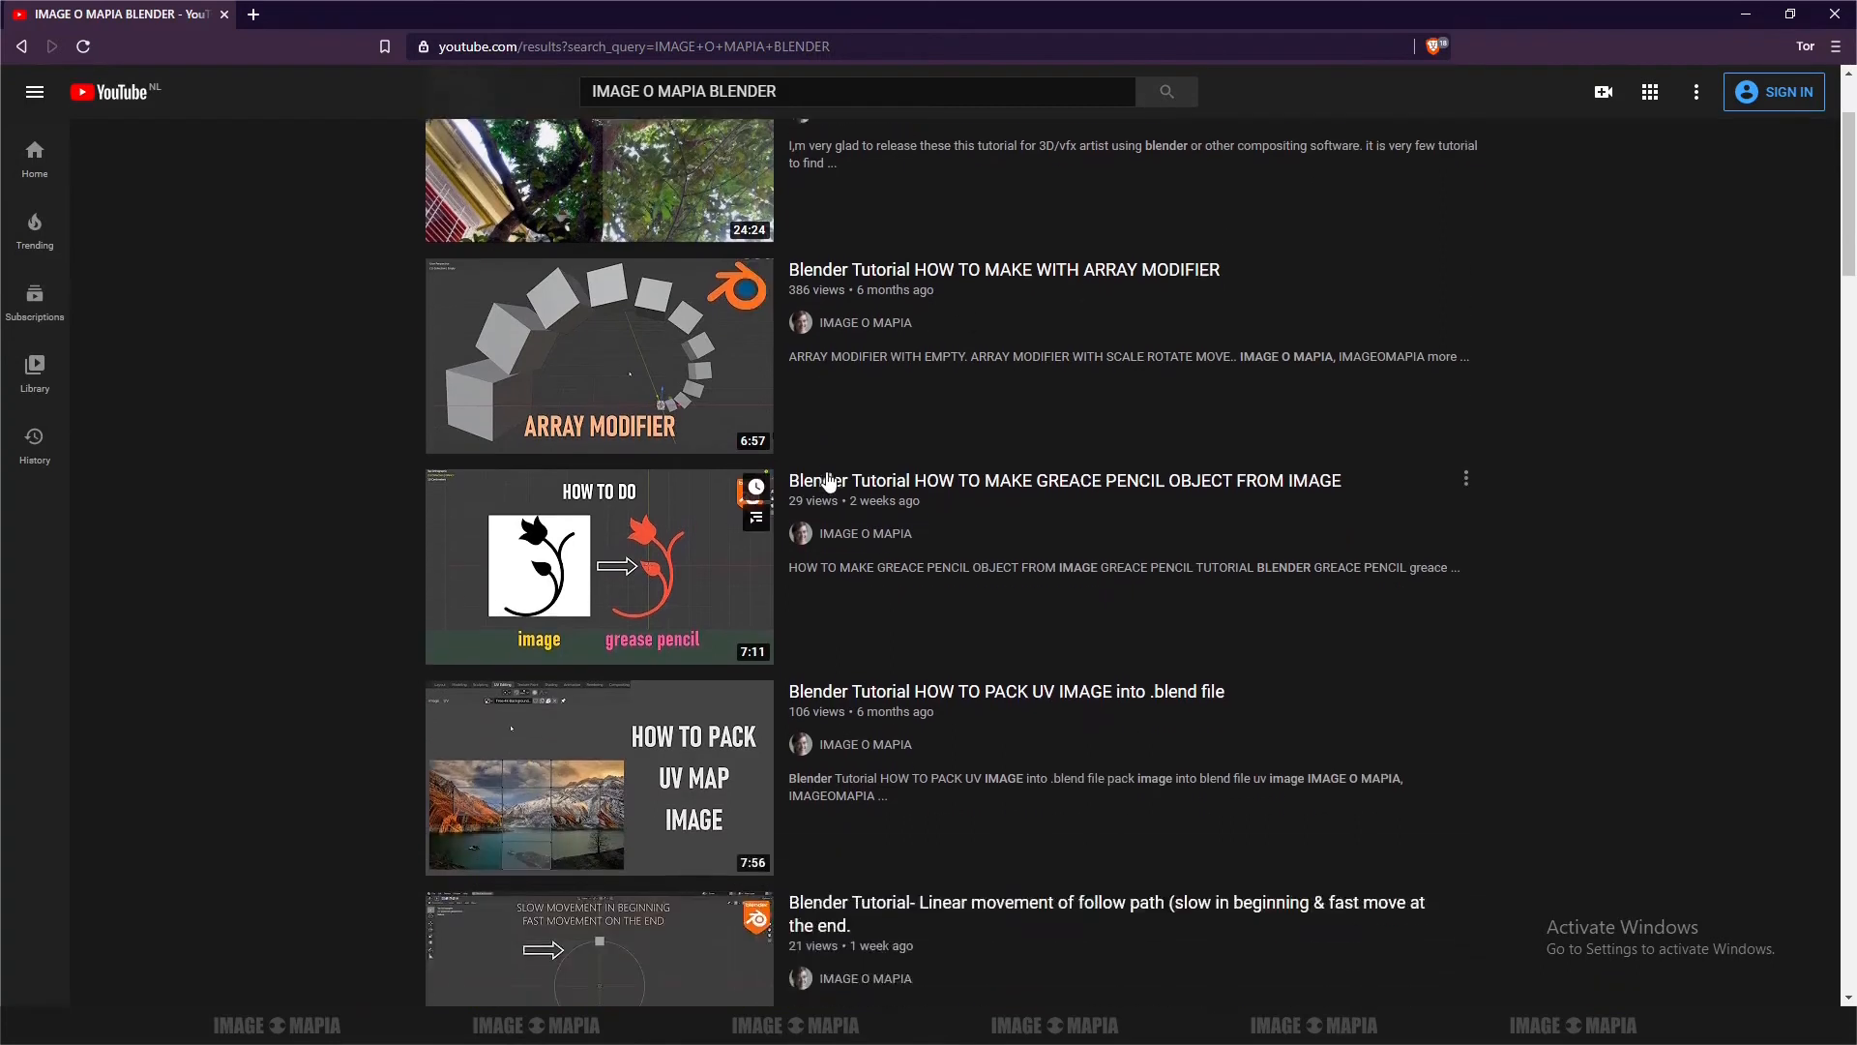
scroll(1001, 440, up, 2)
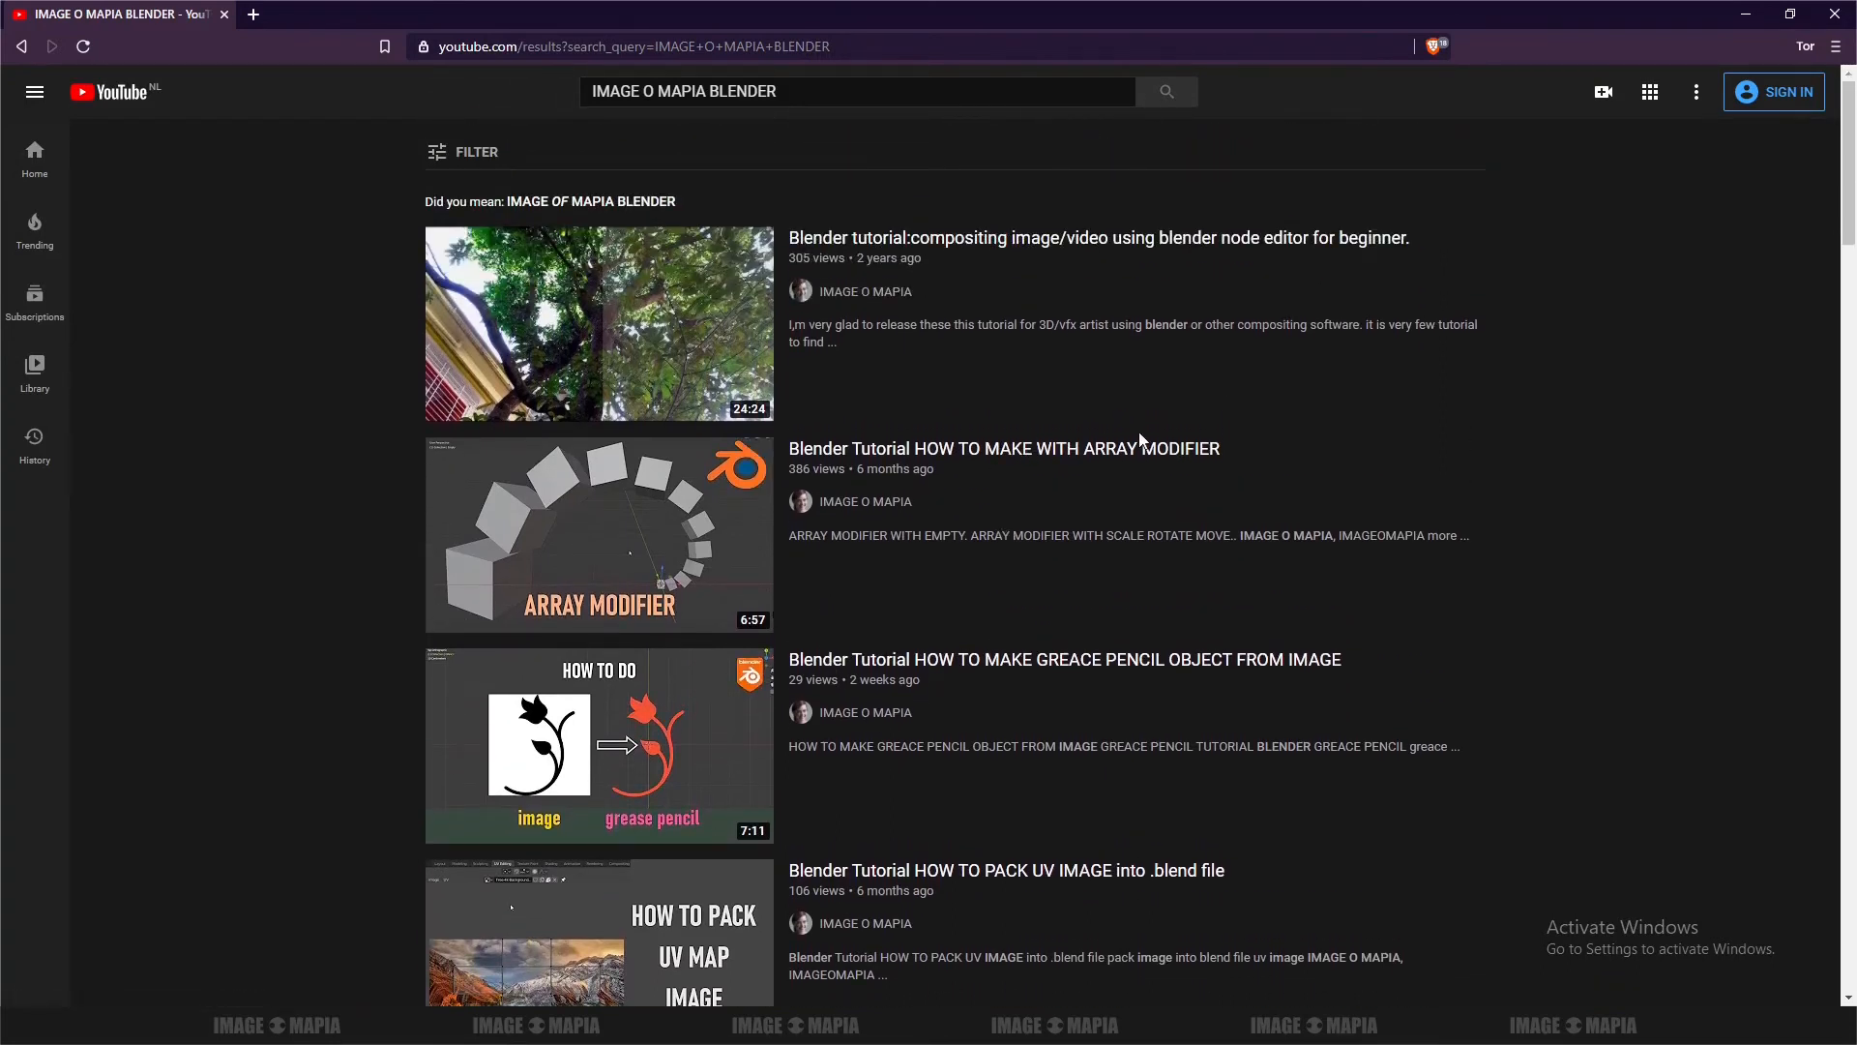
scroll(1141, 440, down, 1)
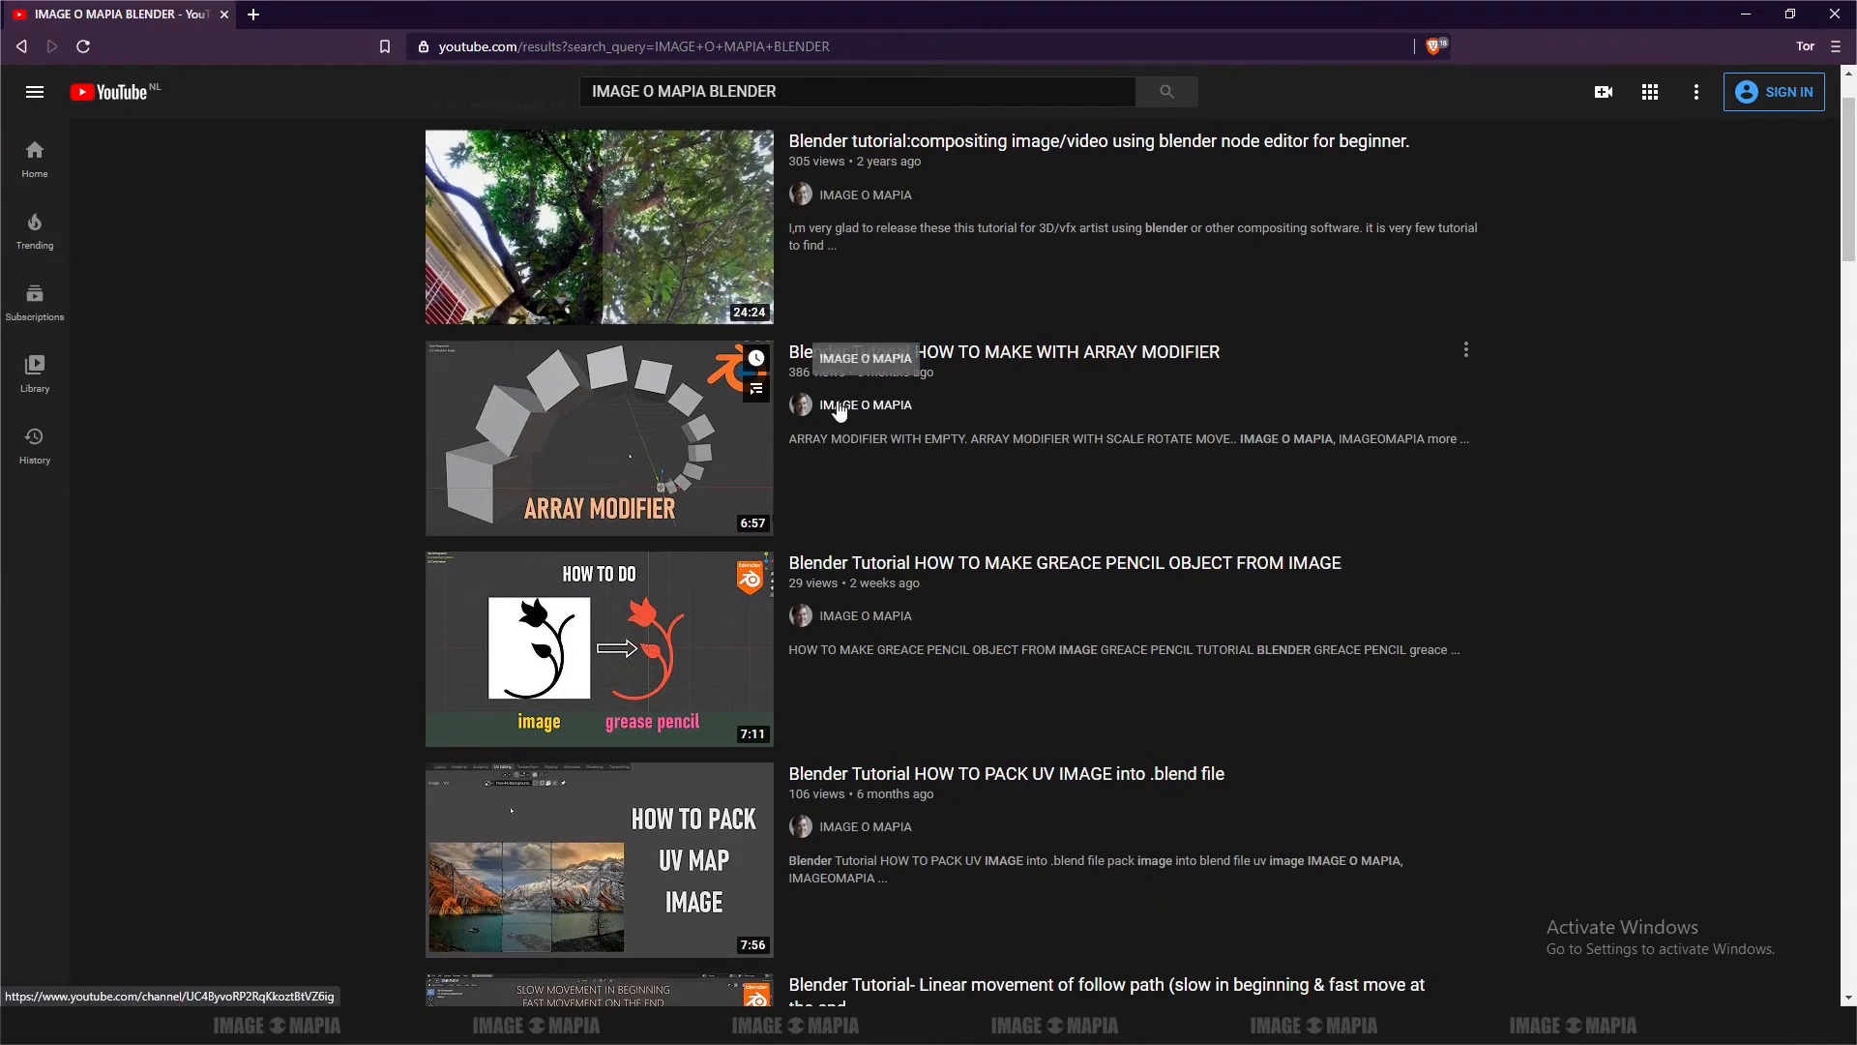
scroll(843, 404, up, 1)
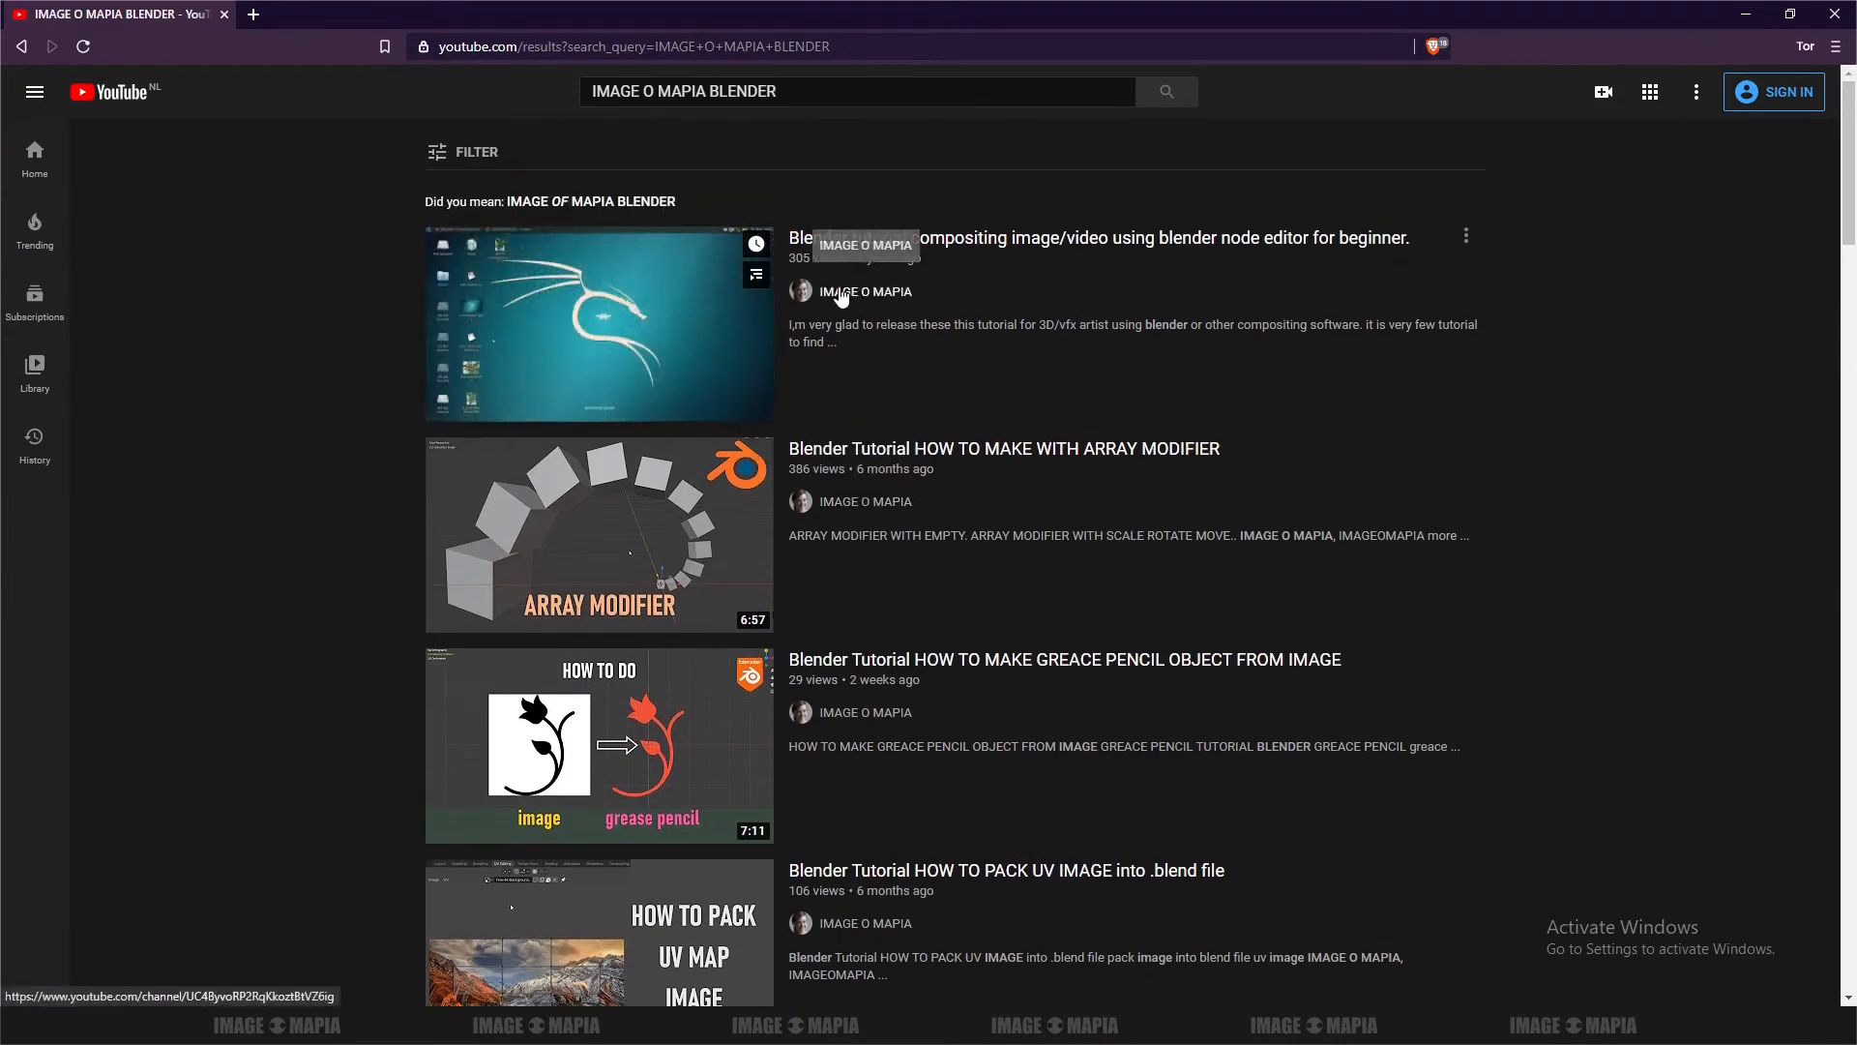
scroll(856, 406, down, 3)
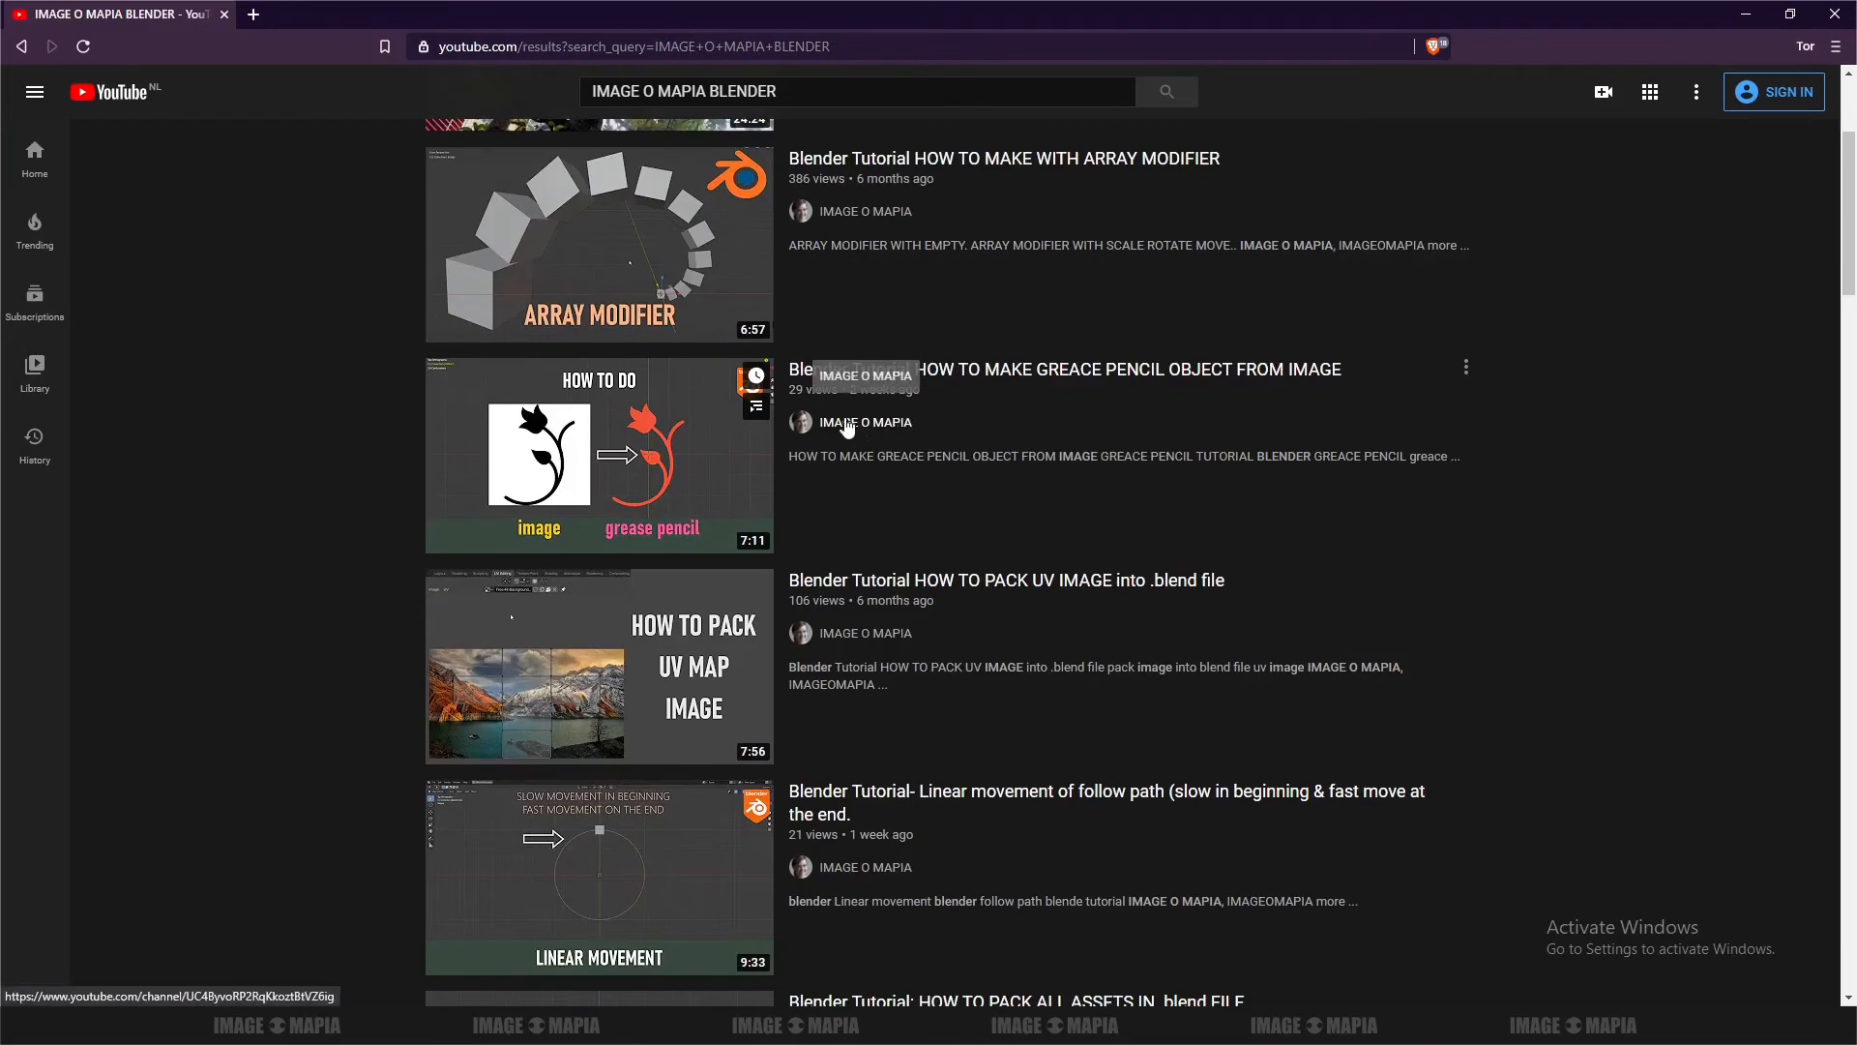
scroll(861, 437, down, 2)
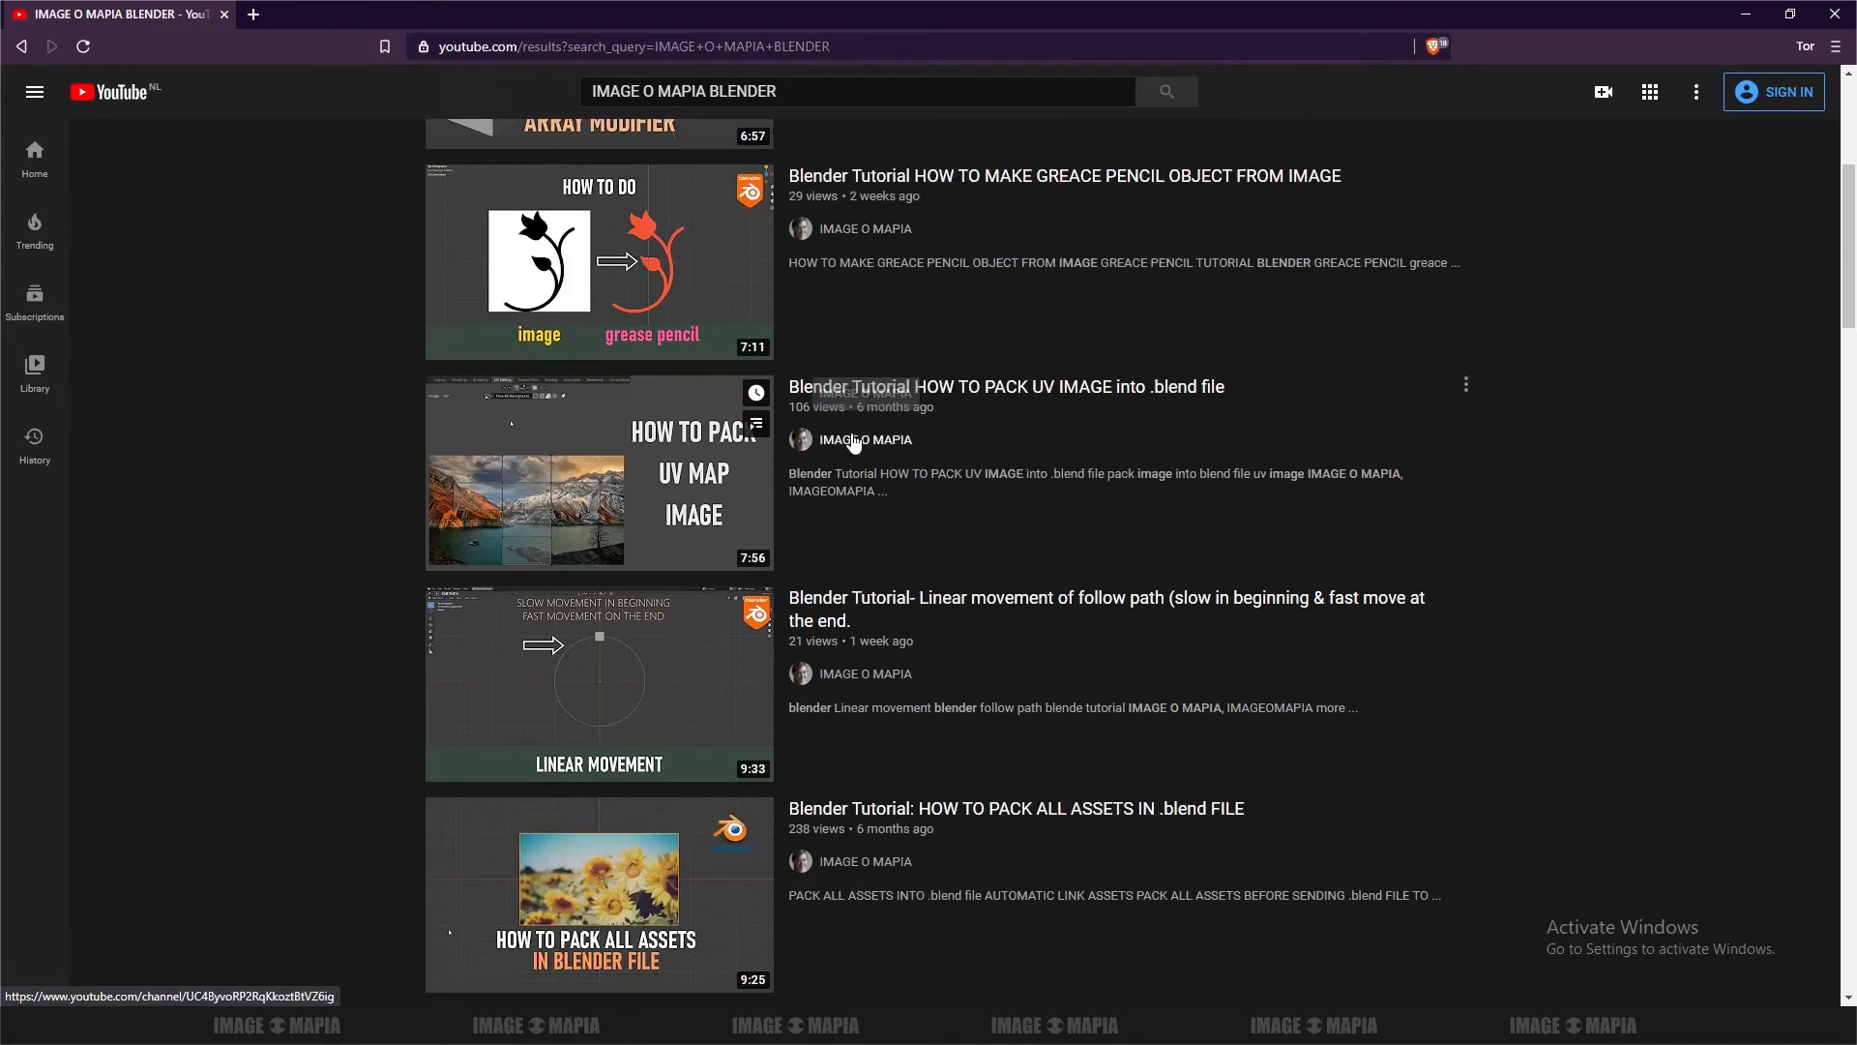
scroll(856, 465, down, 2)
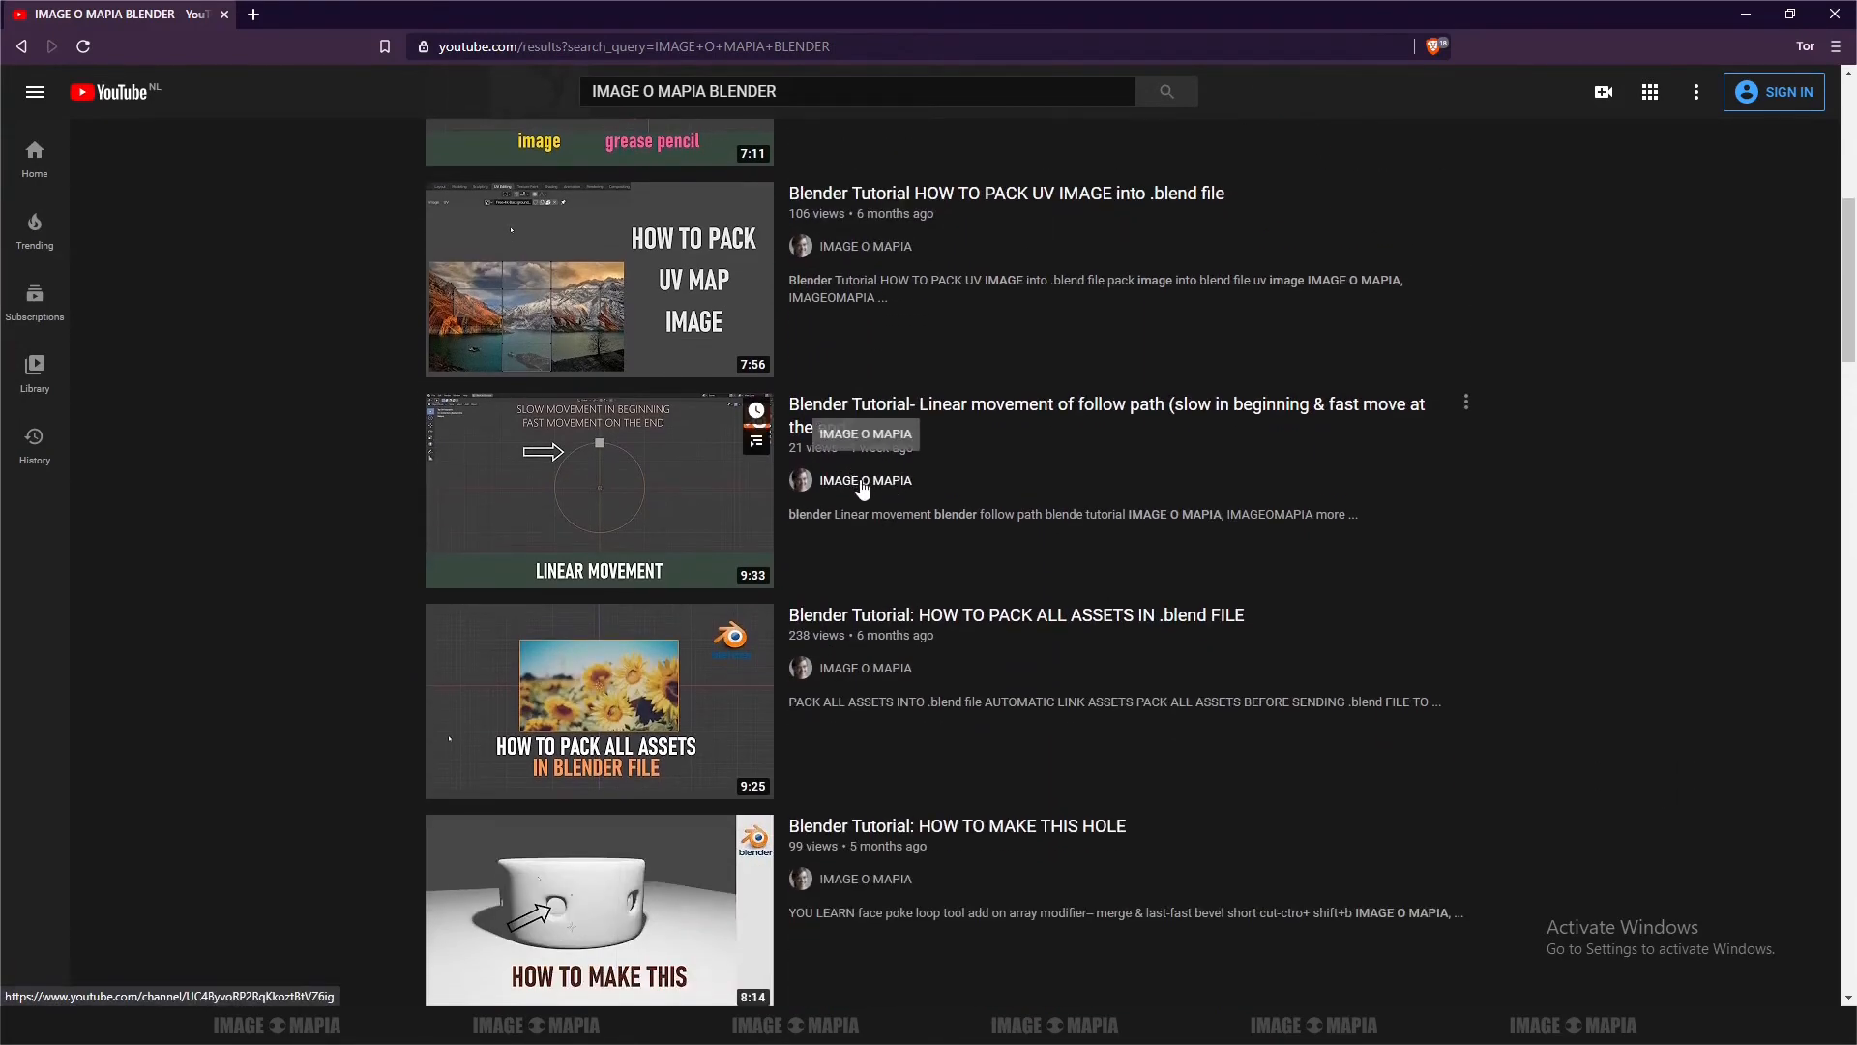
scroll(858, 484, down, 3)
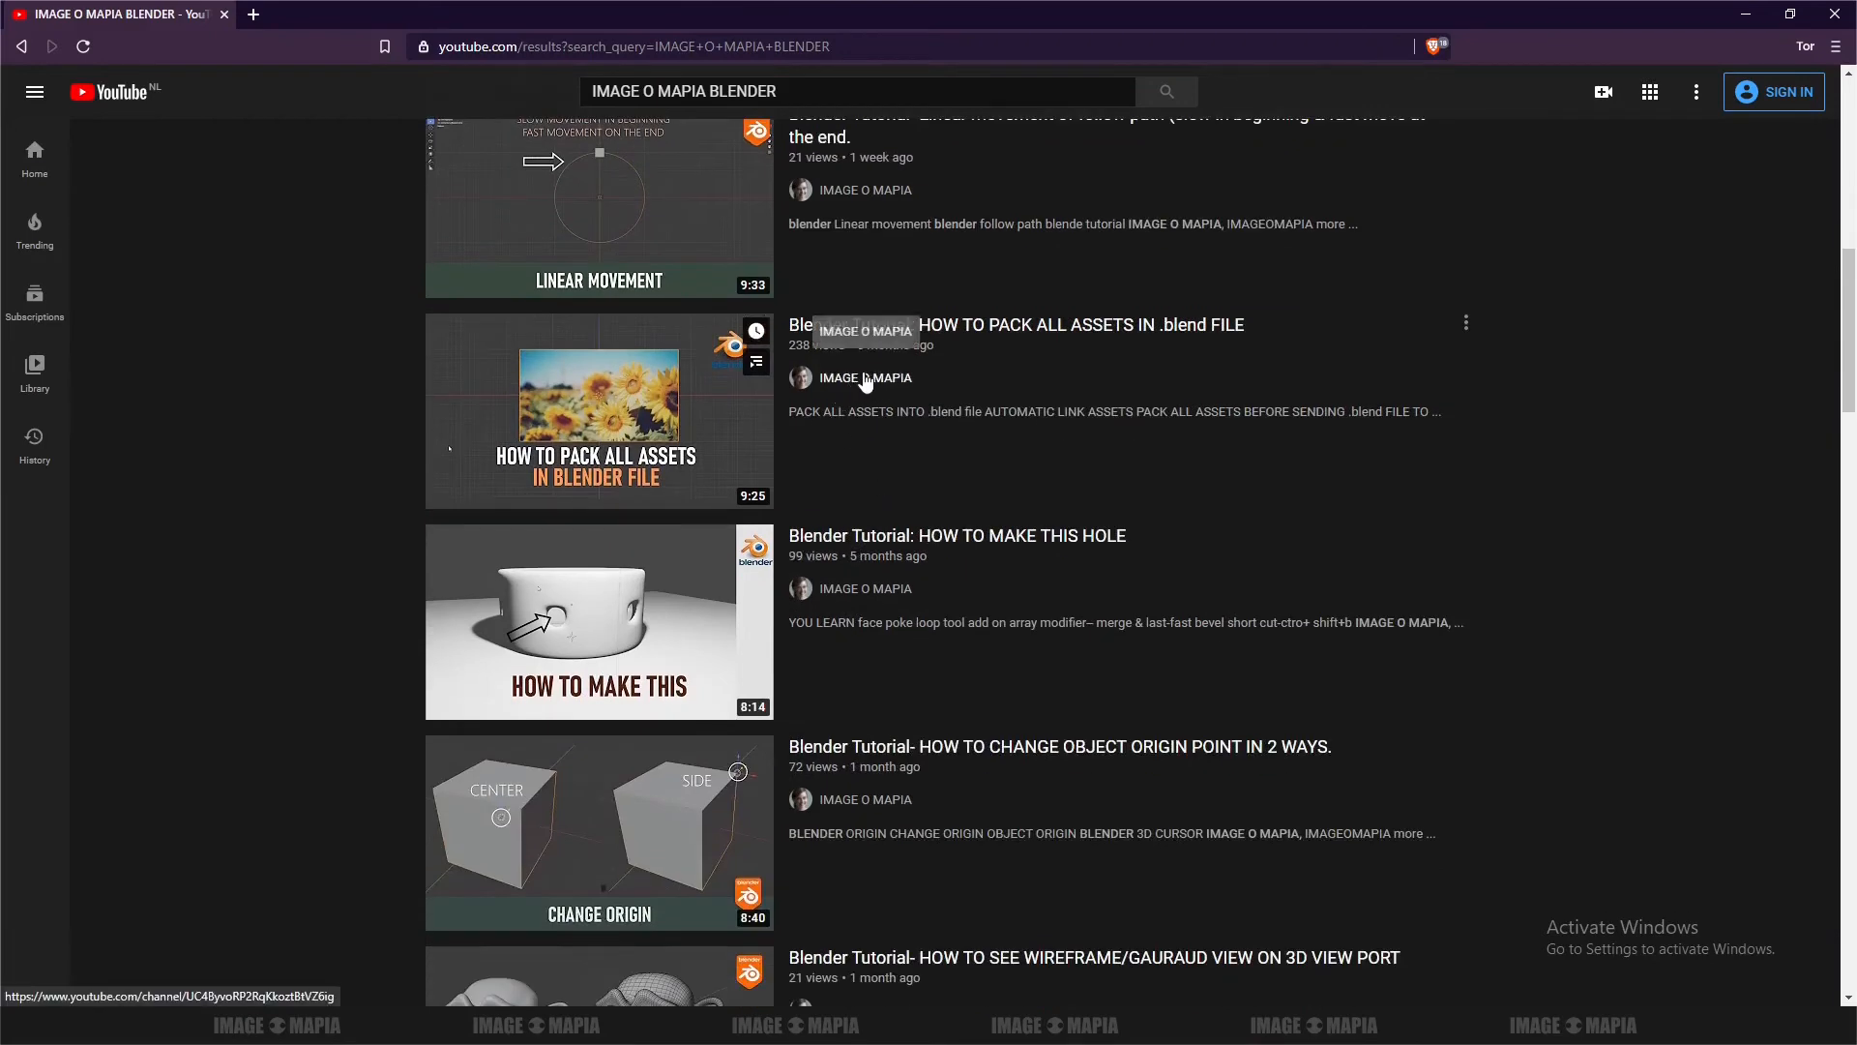
scroll(857, 389, down, 2)
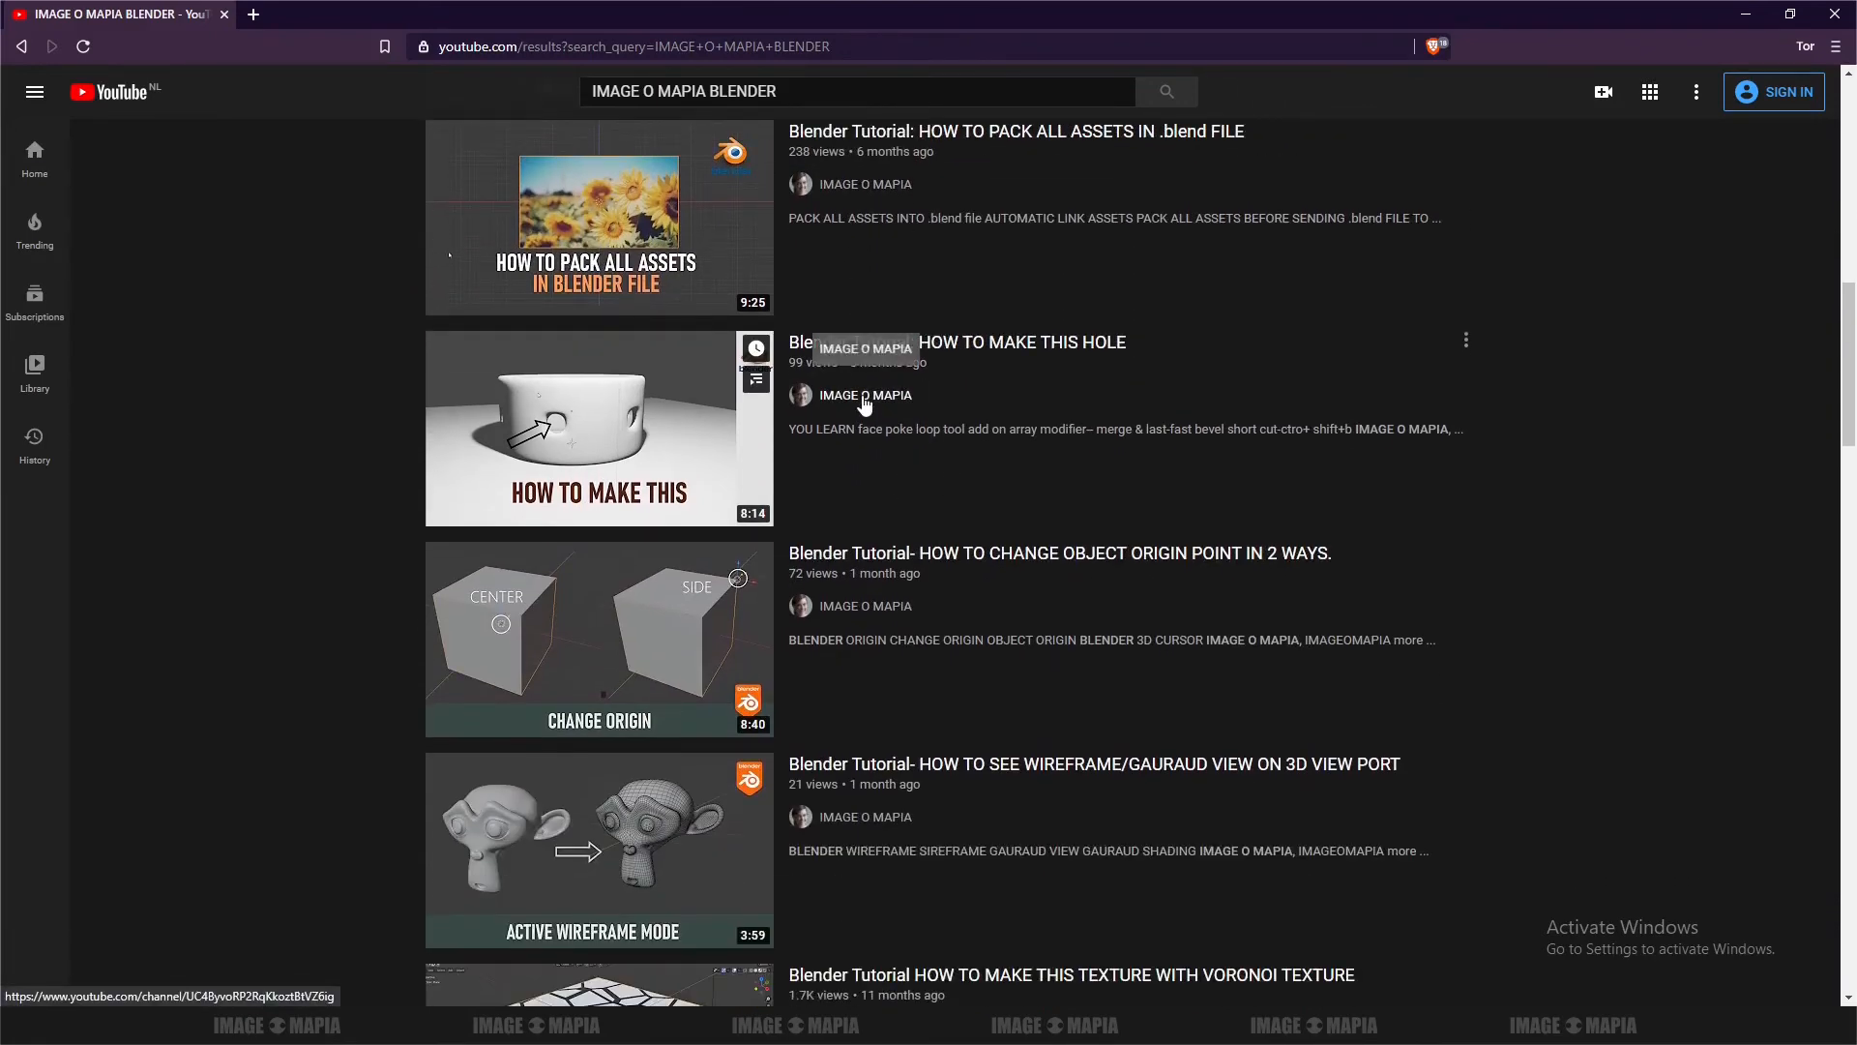
scroll(863, 404, down, 7)
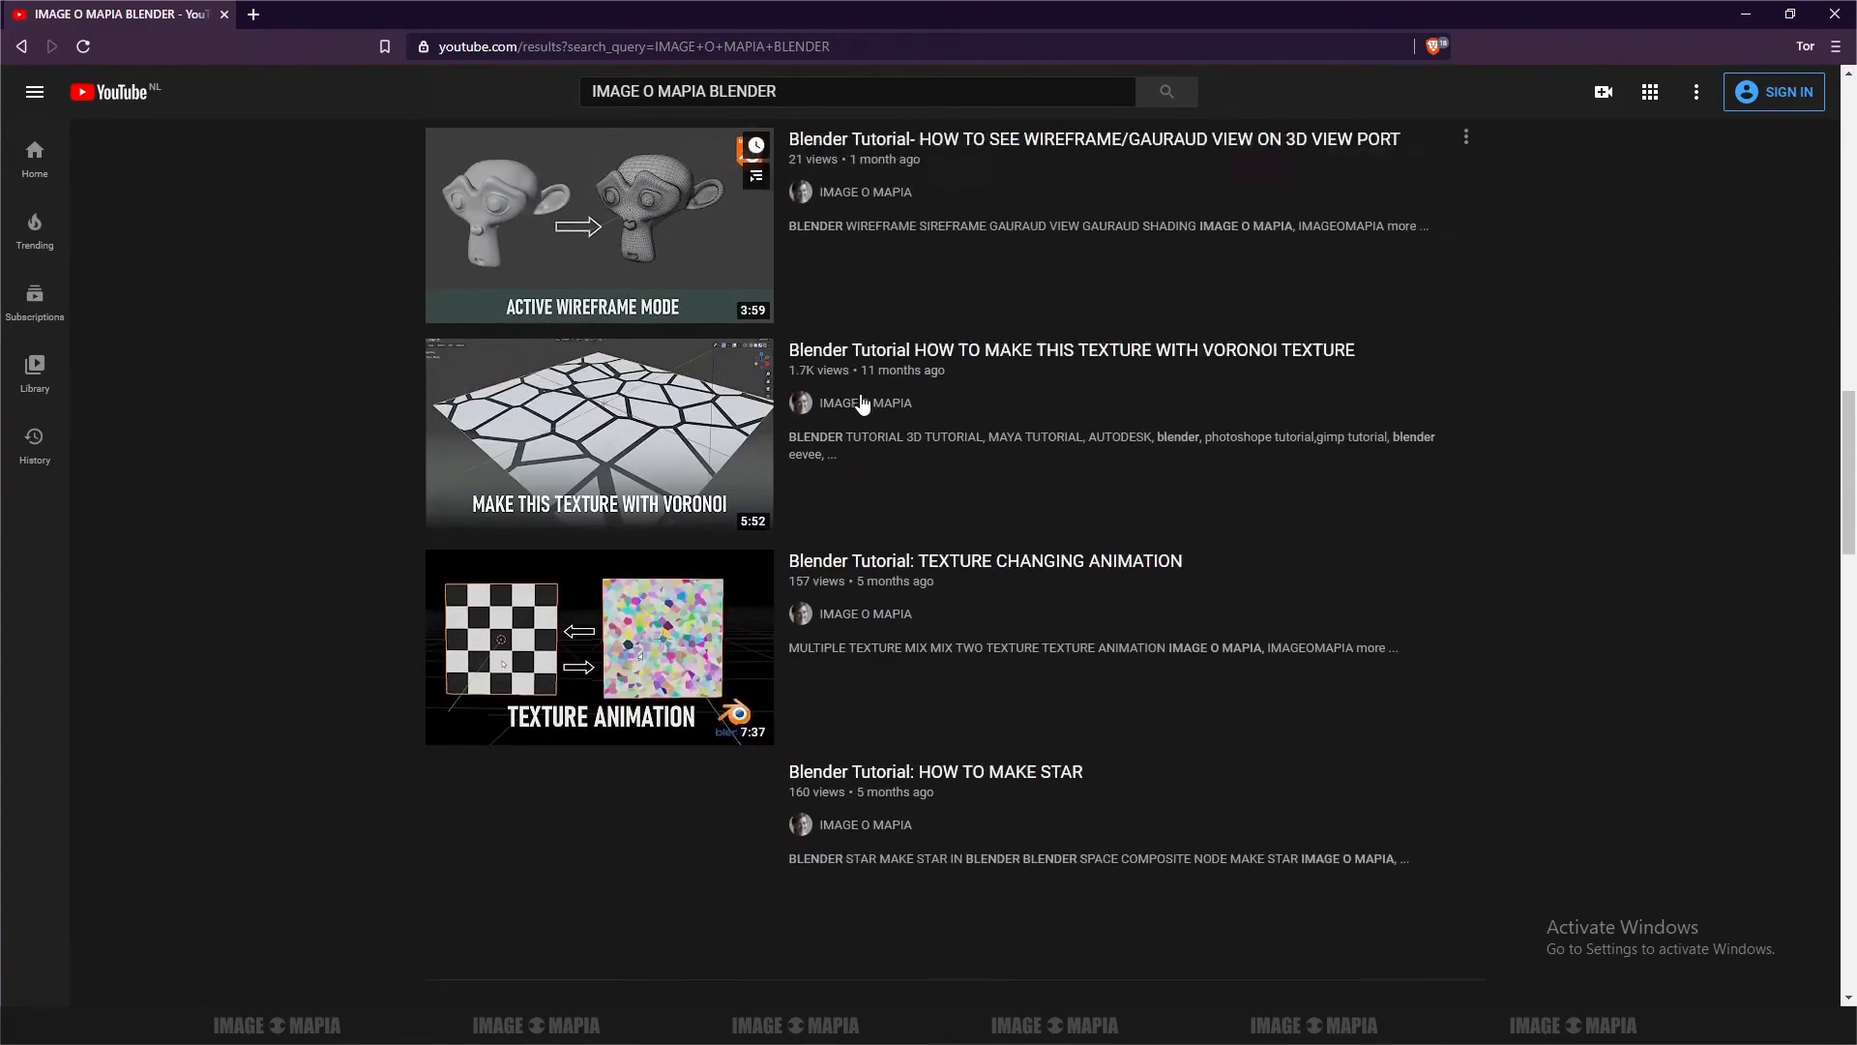
scroll(864, 404, down, 3)
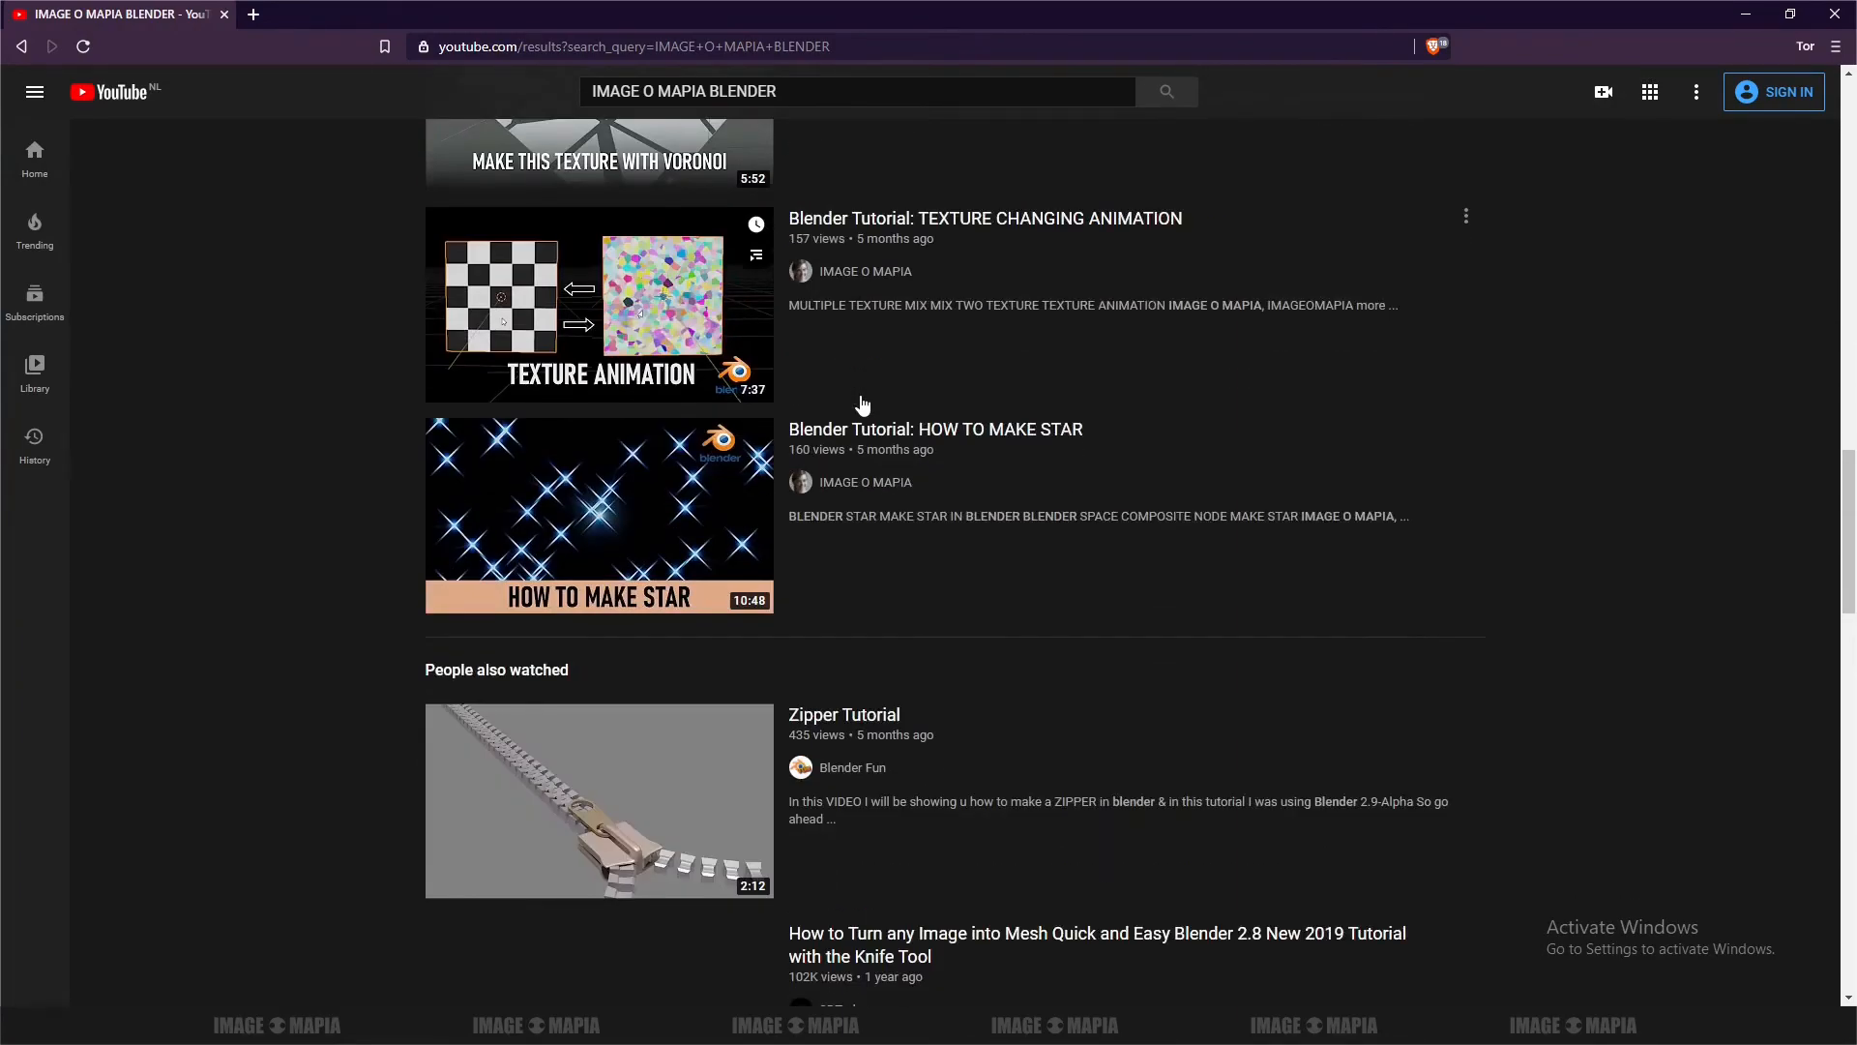
scroll(864, 404, down, 2)
scroll(864, 406, up, 10)
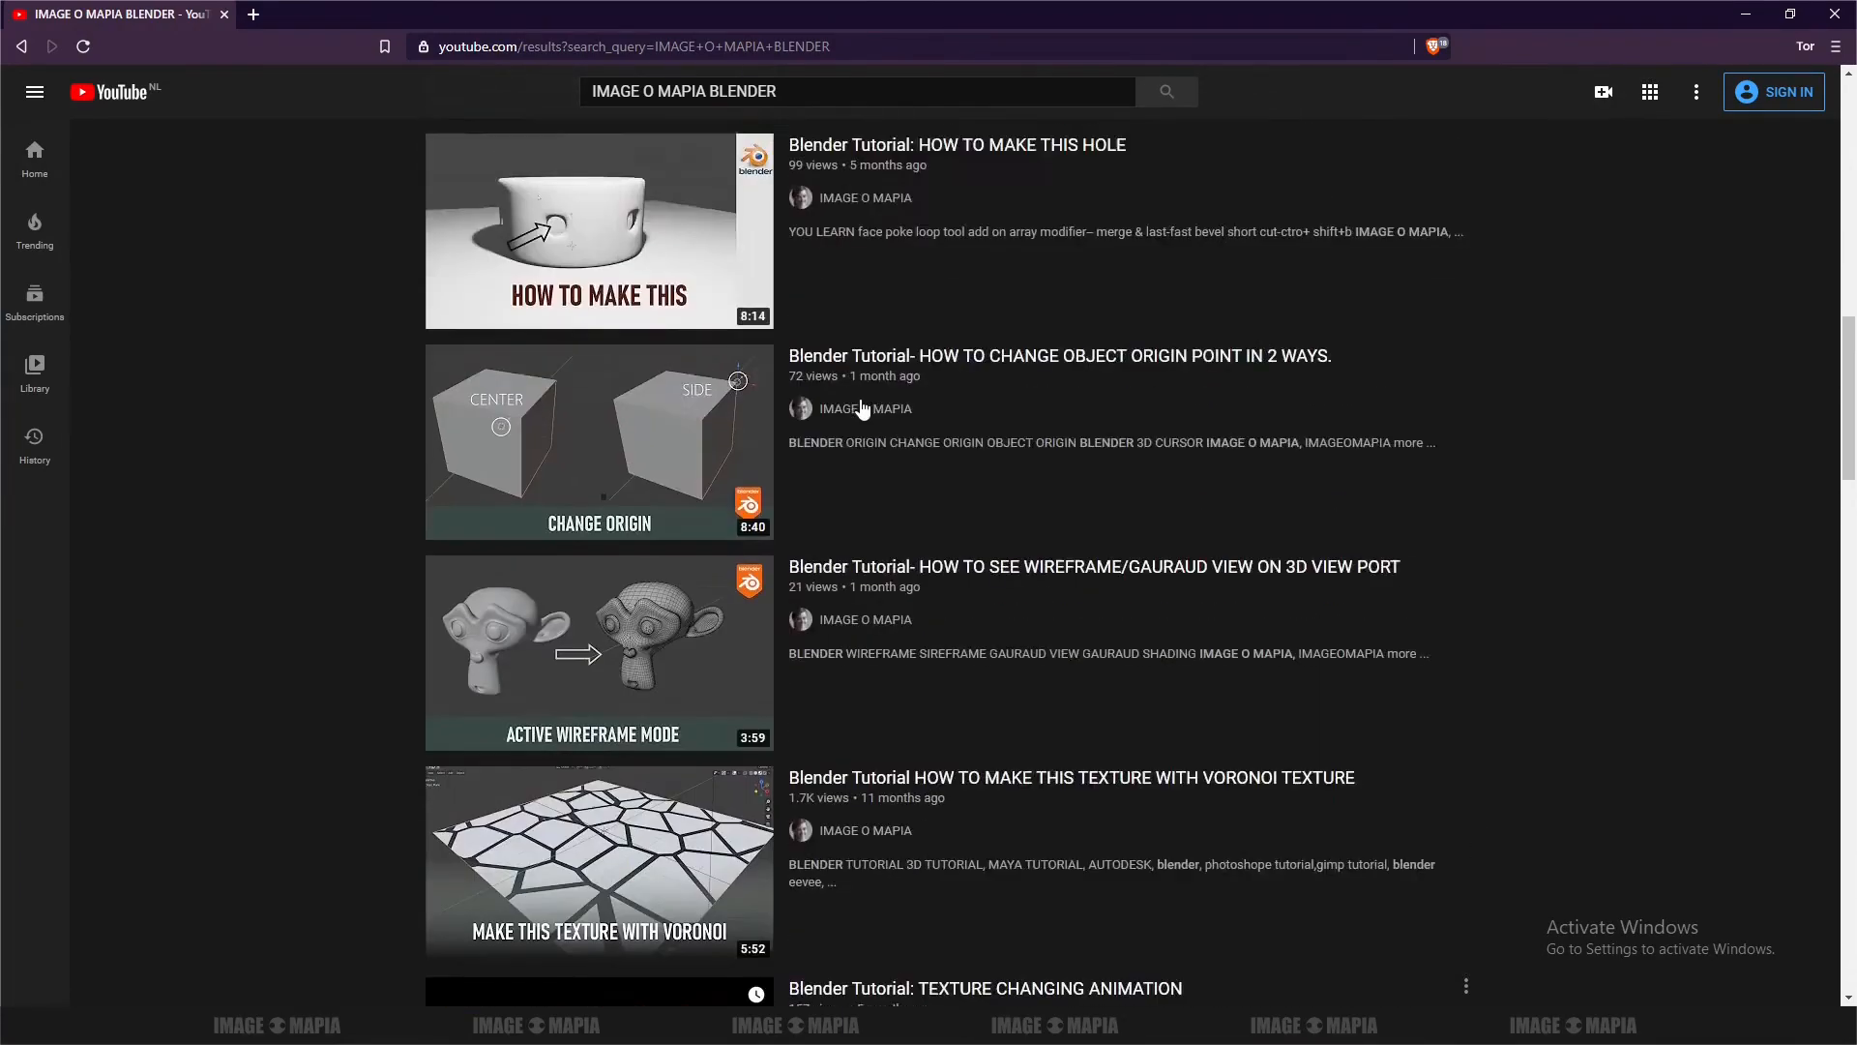
scroll(864, 406, up, 14)
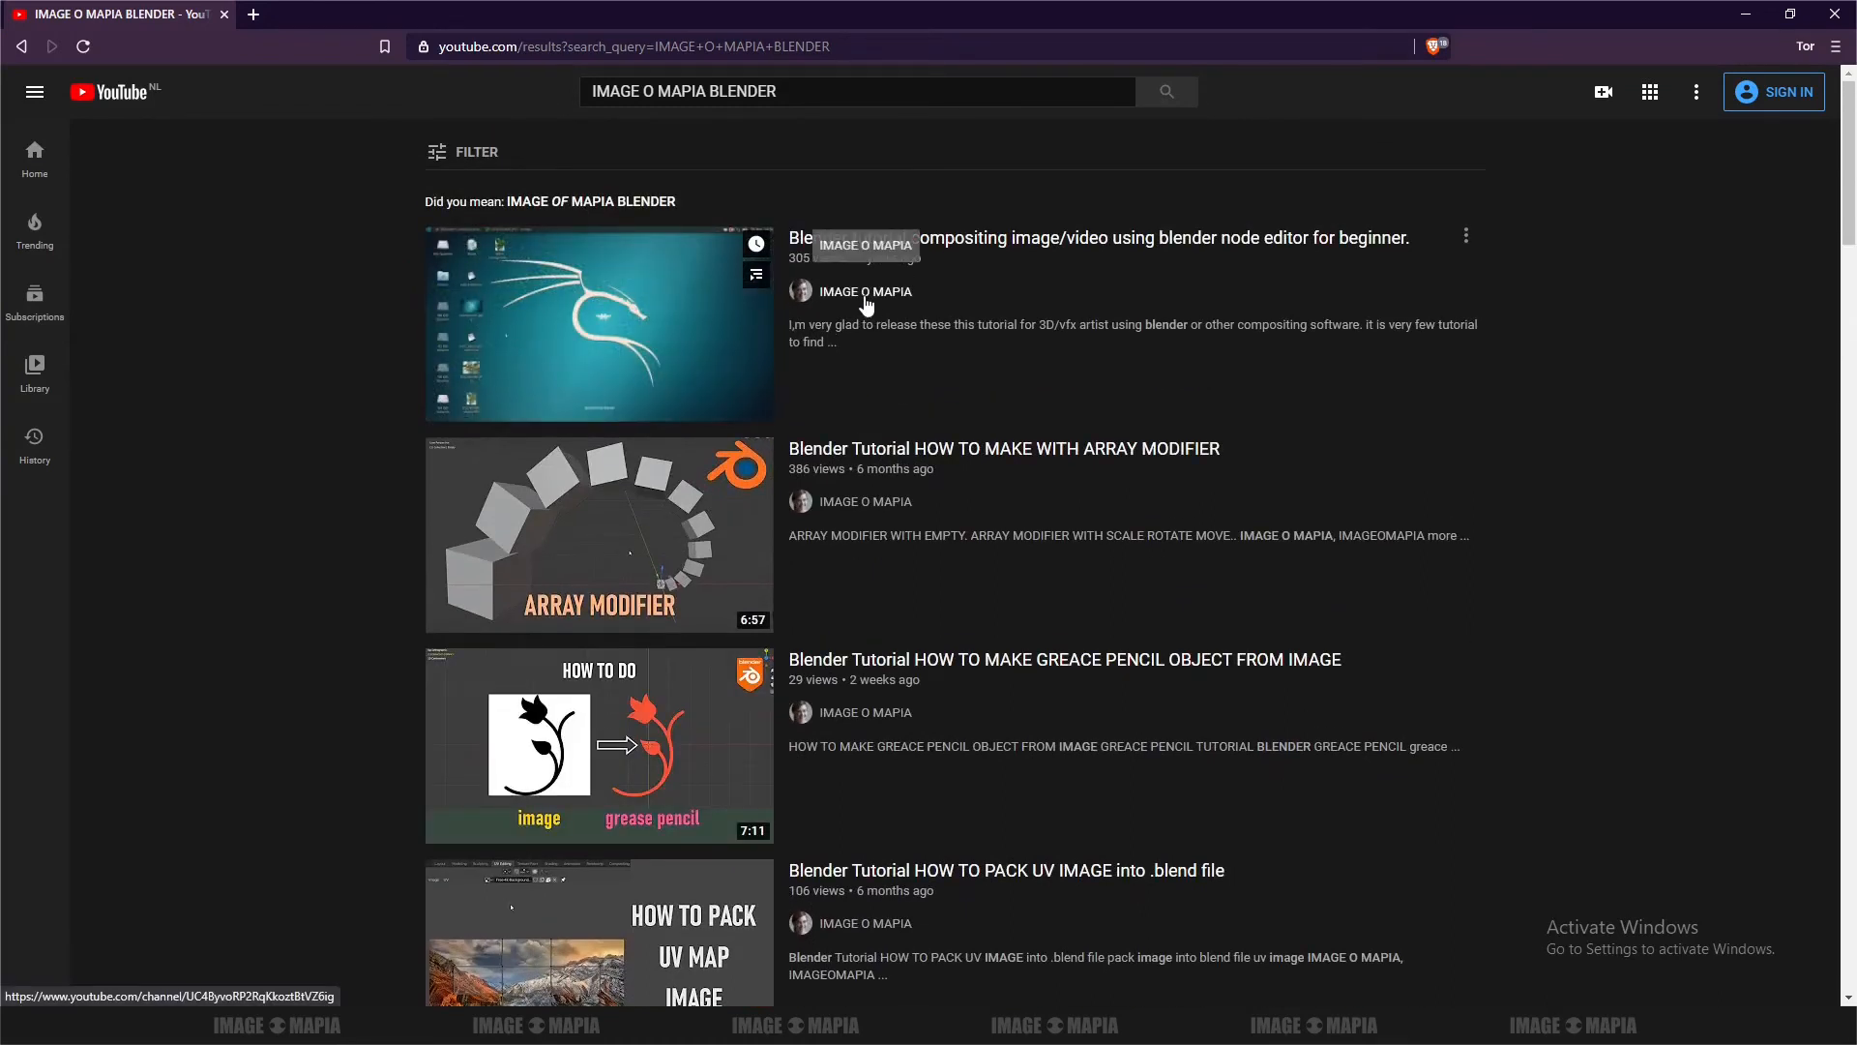
Open the IMAGE O MAPIA channel from the first search result and view its home page
click(865, 293)
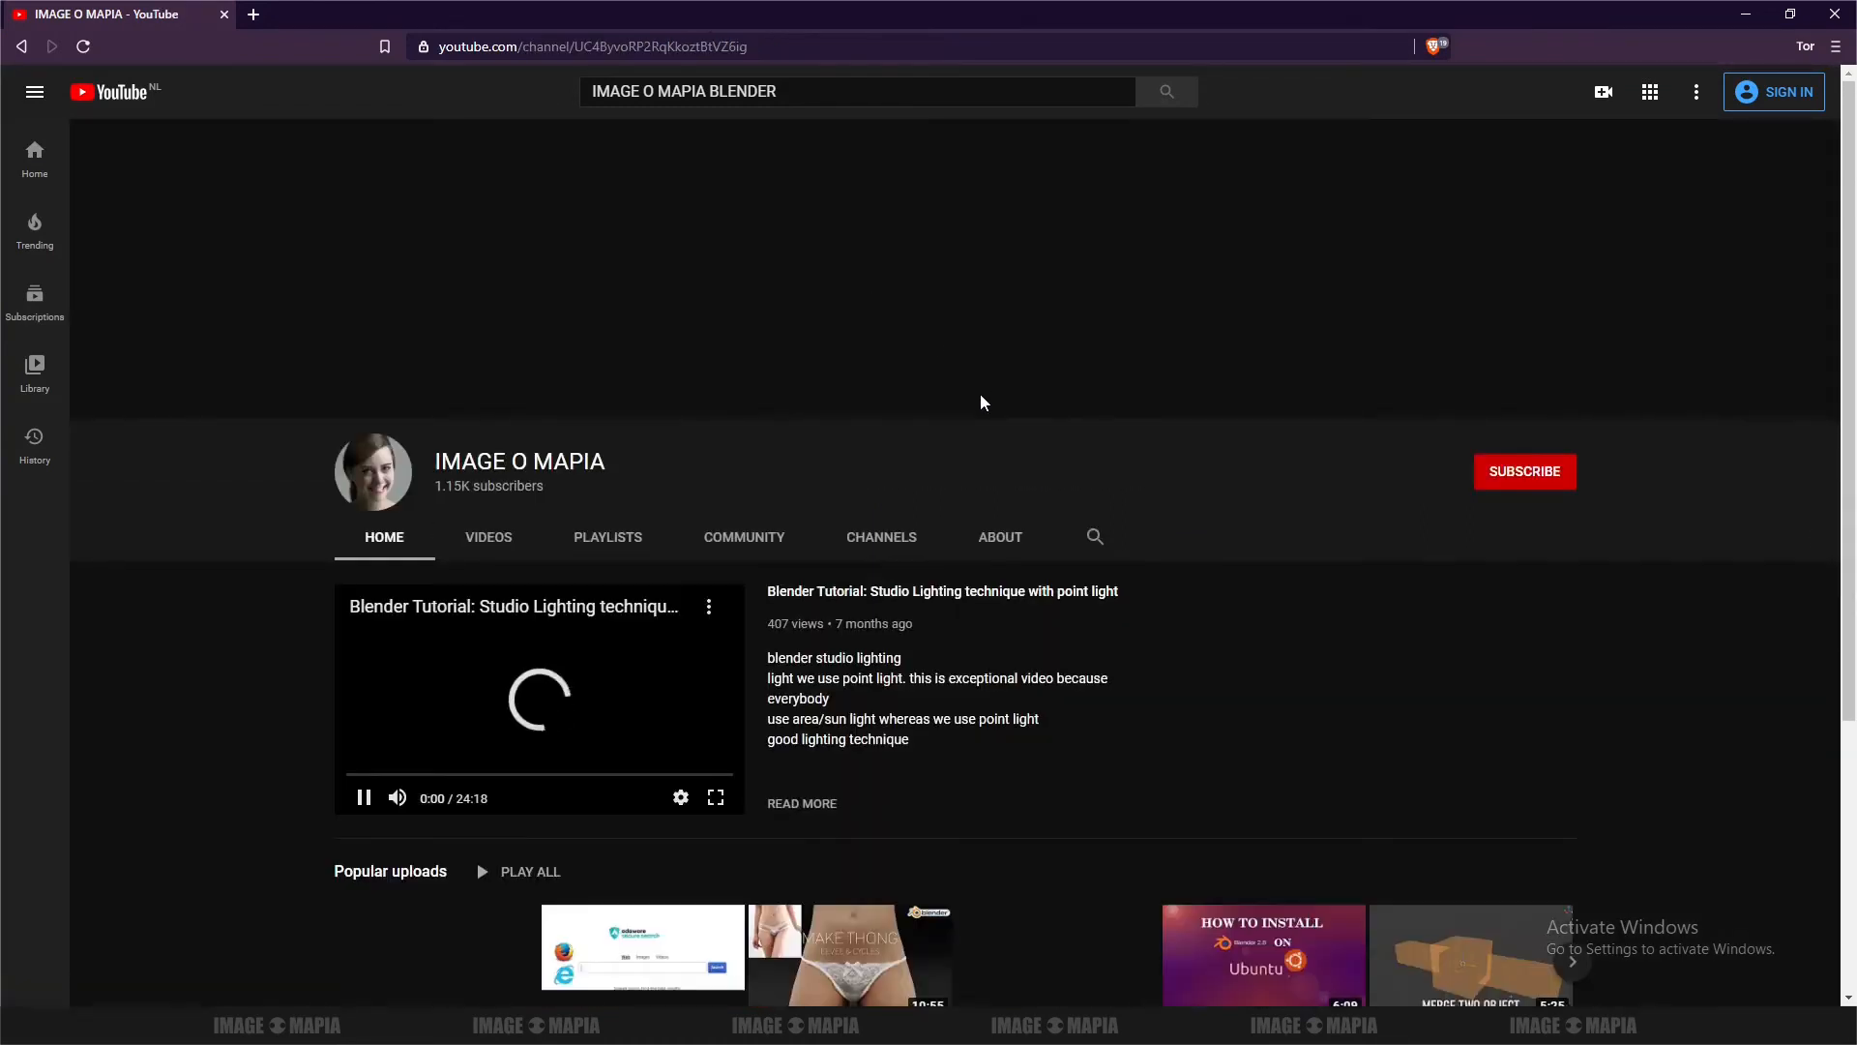
scroll(805, 423, down, 1)
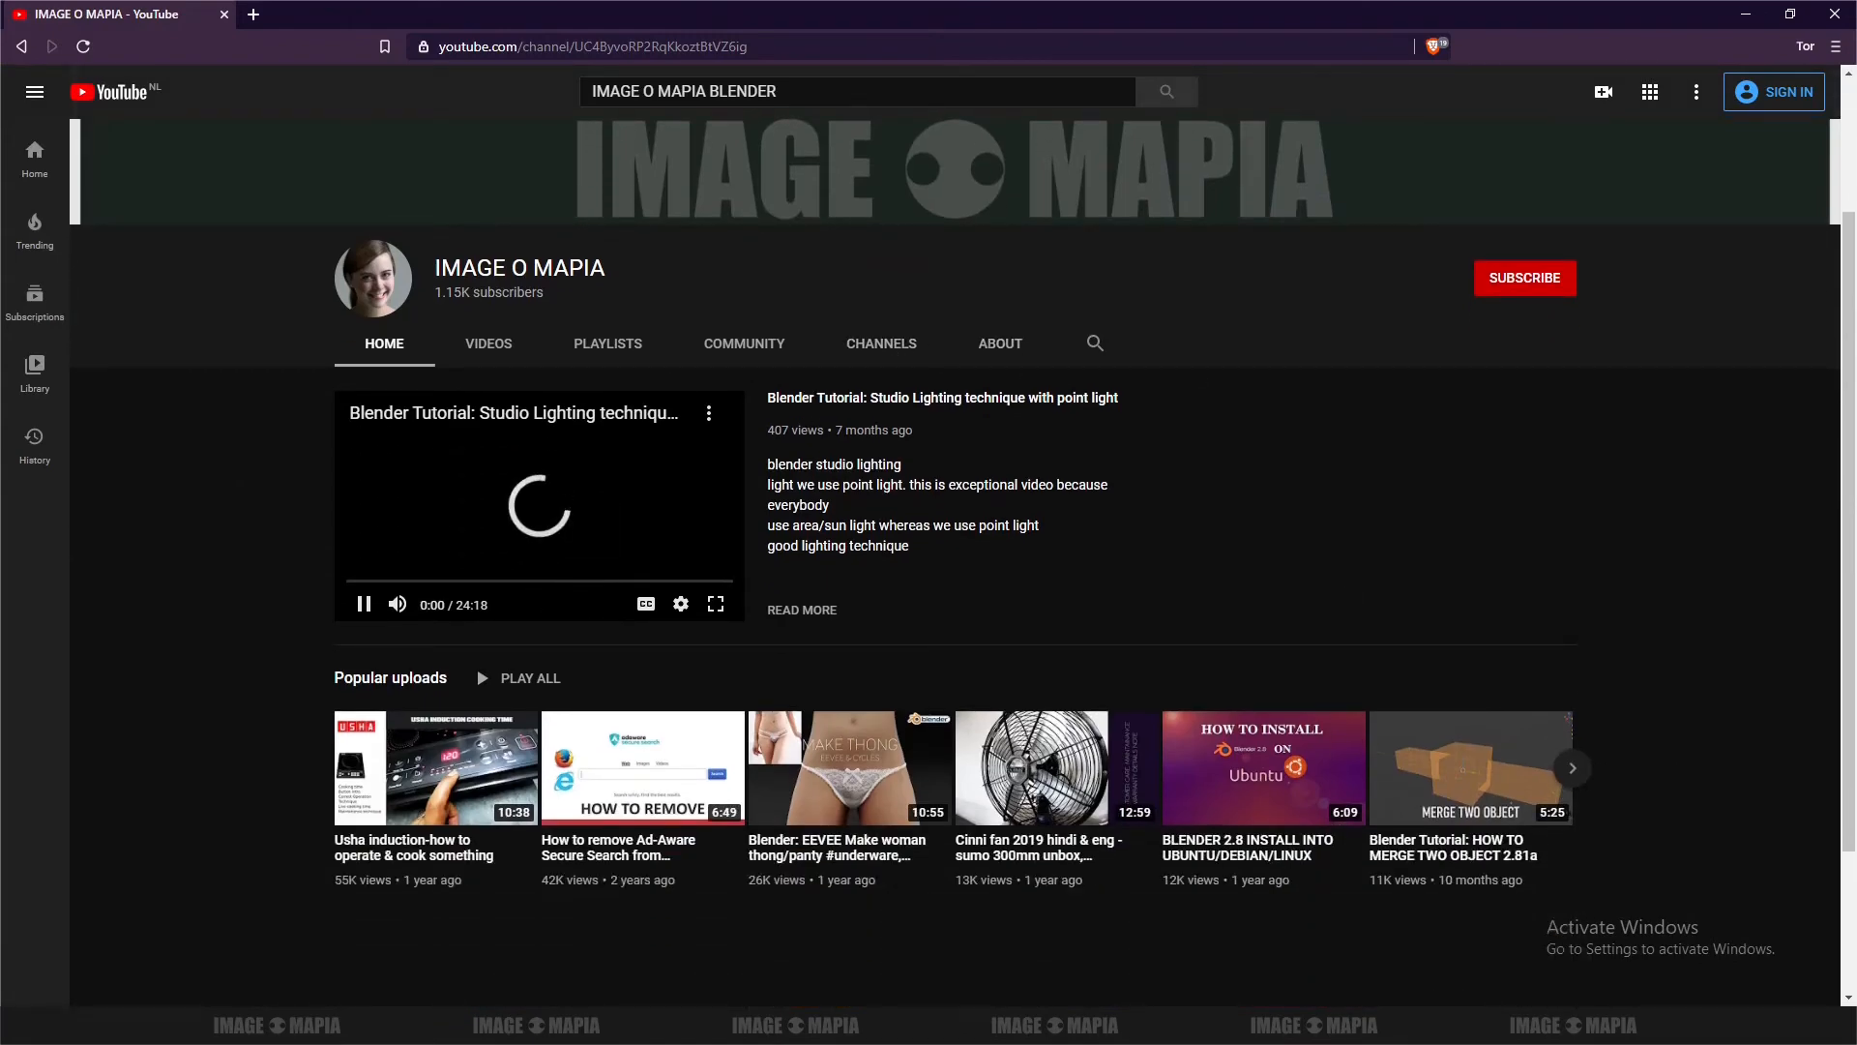
Switch to the Notepad note, continue the instruction after HIT ENTER with "> GO TO BLENDER TUTORIAL SECTION>", and minimize the note
key(alt+Tab)
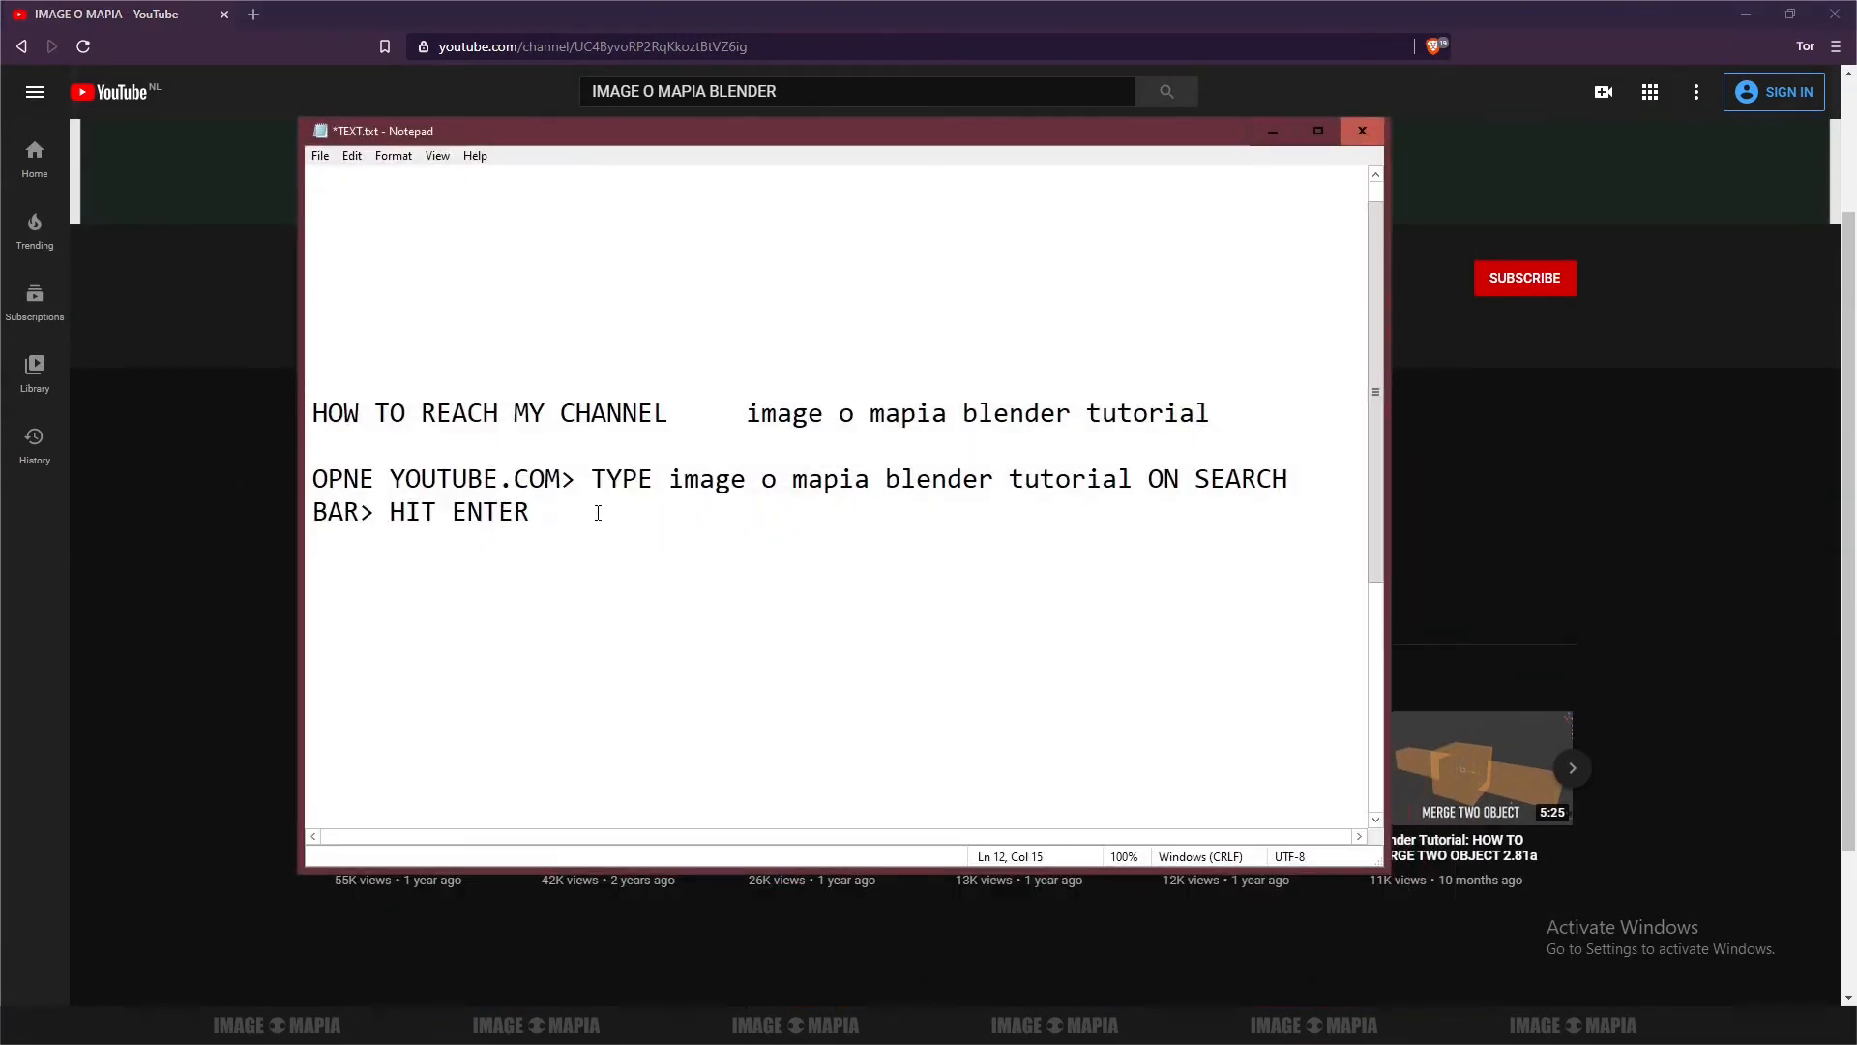
text(O TO BLENDER T;UTO)
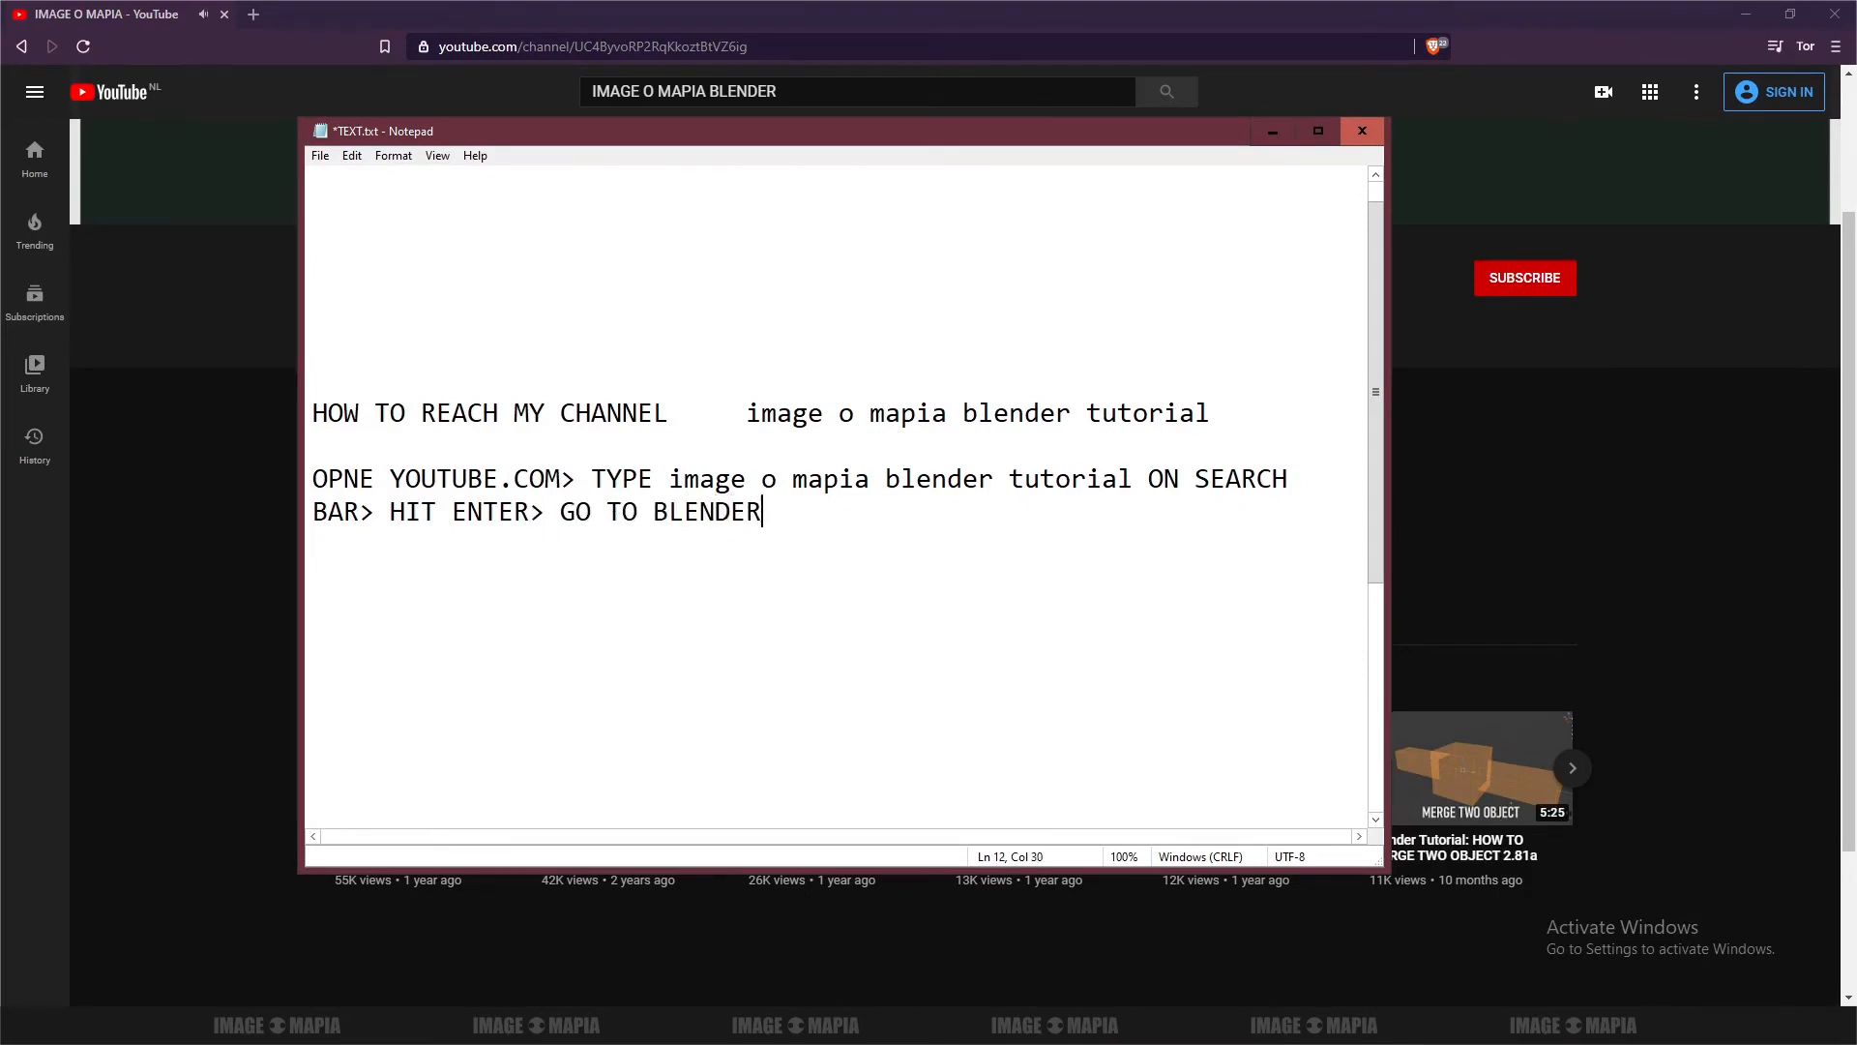
key(BackSpace)
key(BackSpace)
key(BackSpace)
text(UTORIAL SECTION>)
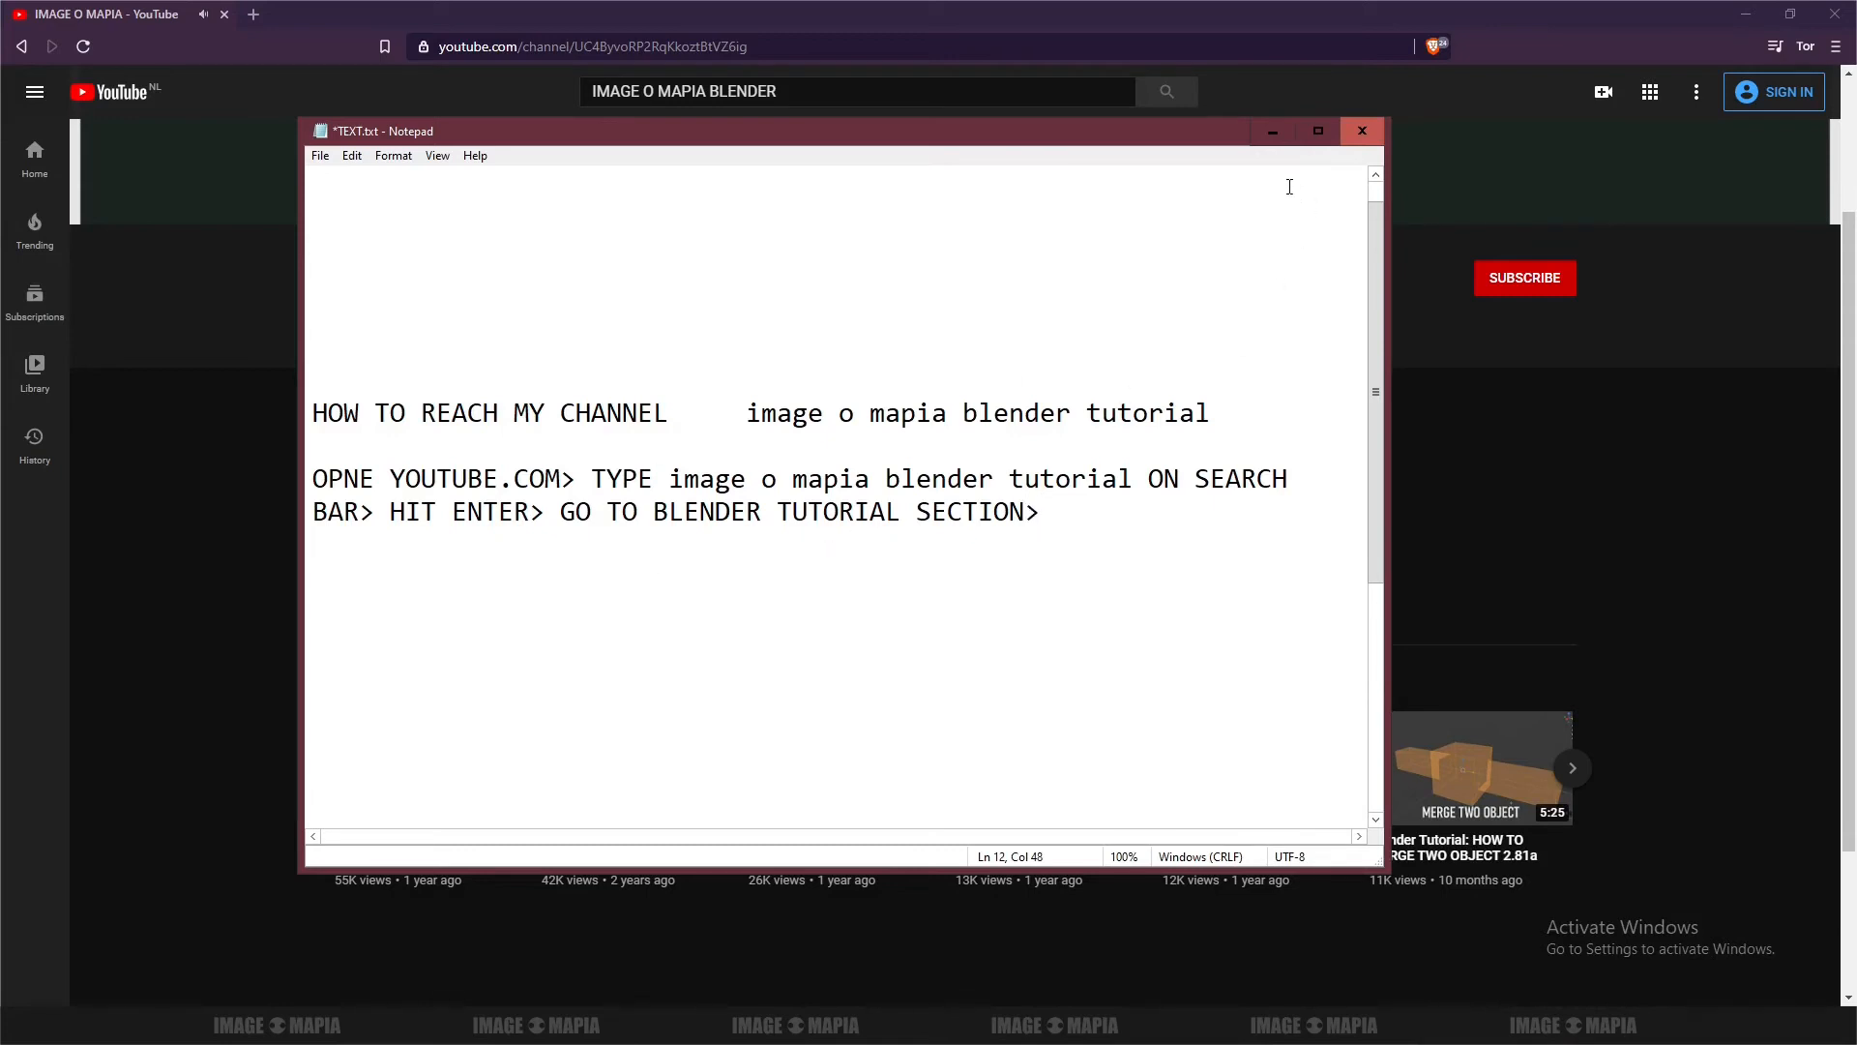
click(1272, 131)
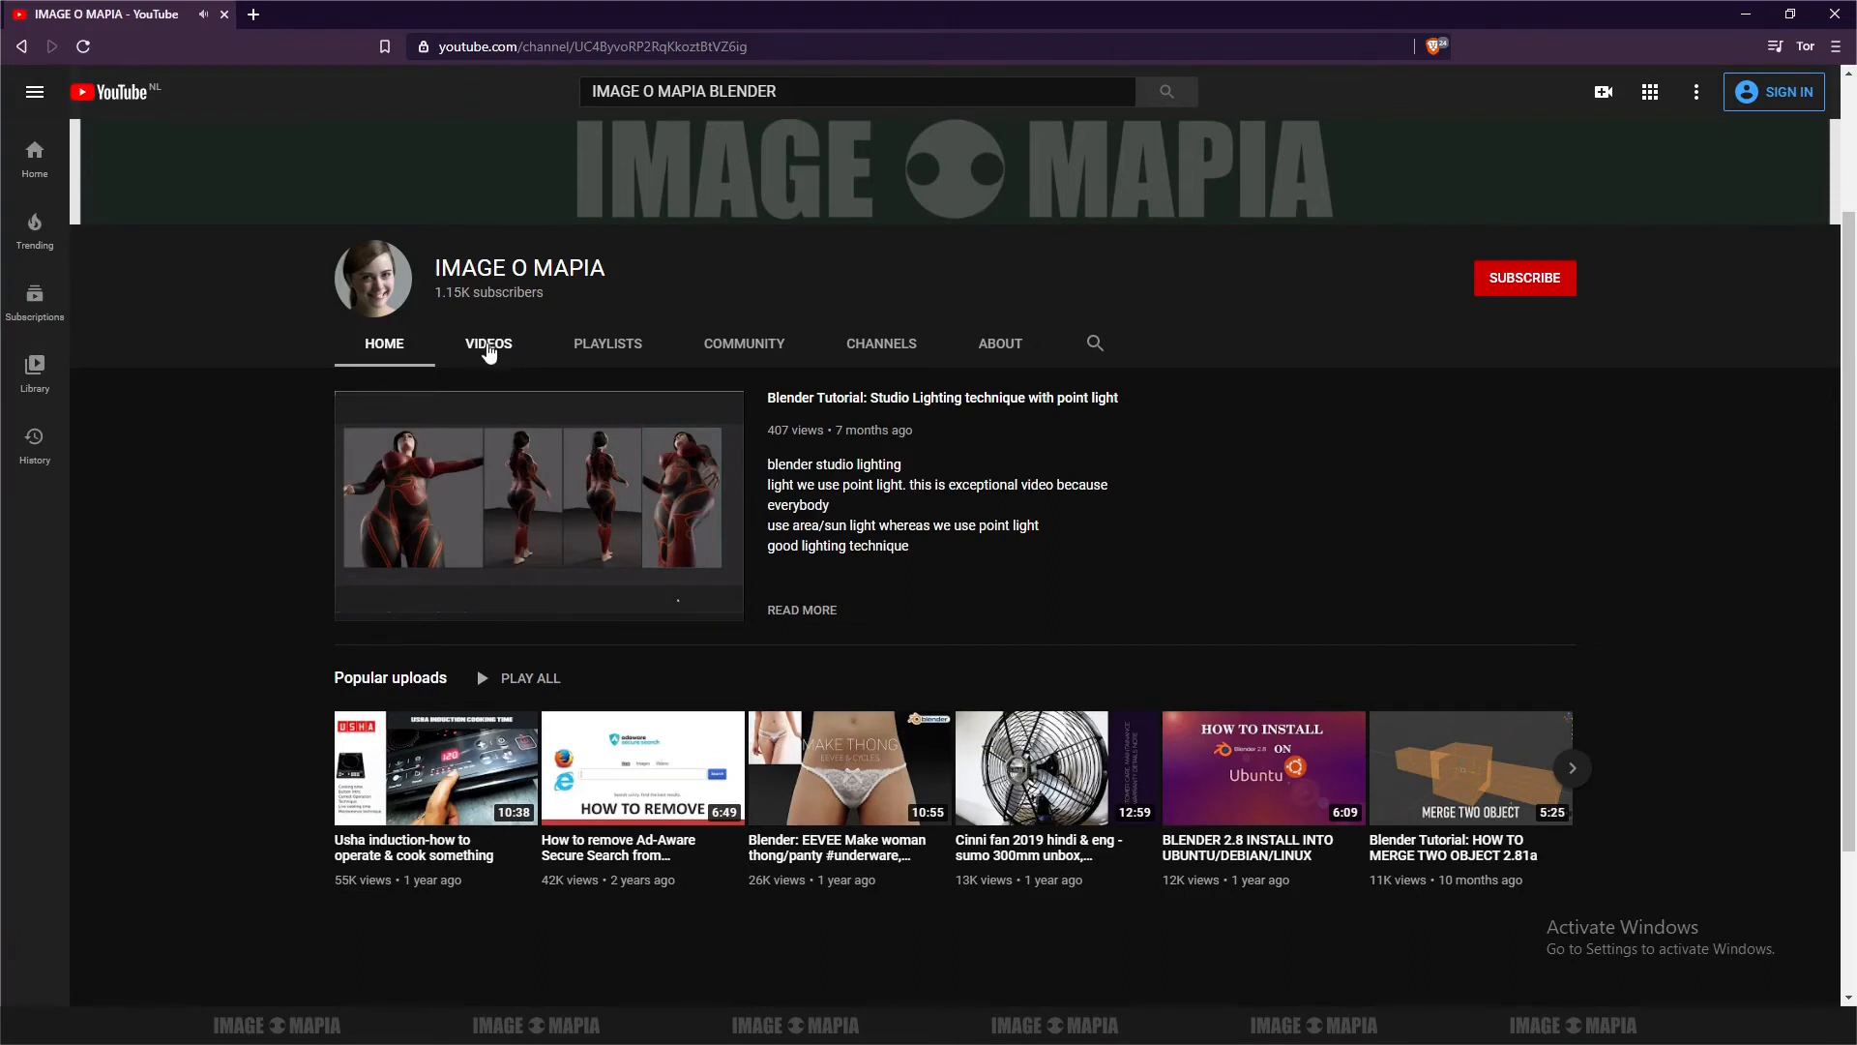
Show the channel's uploaded videos on YouTube and look over the list
click(489, 346)
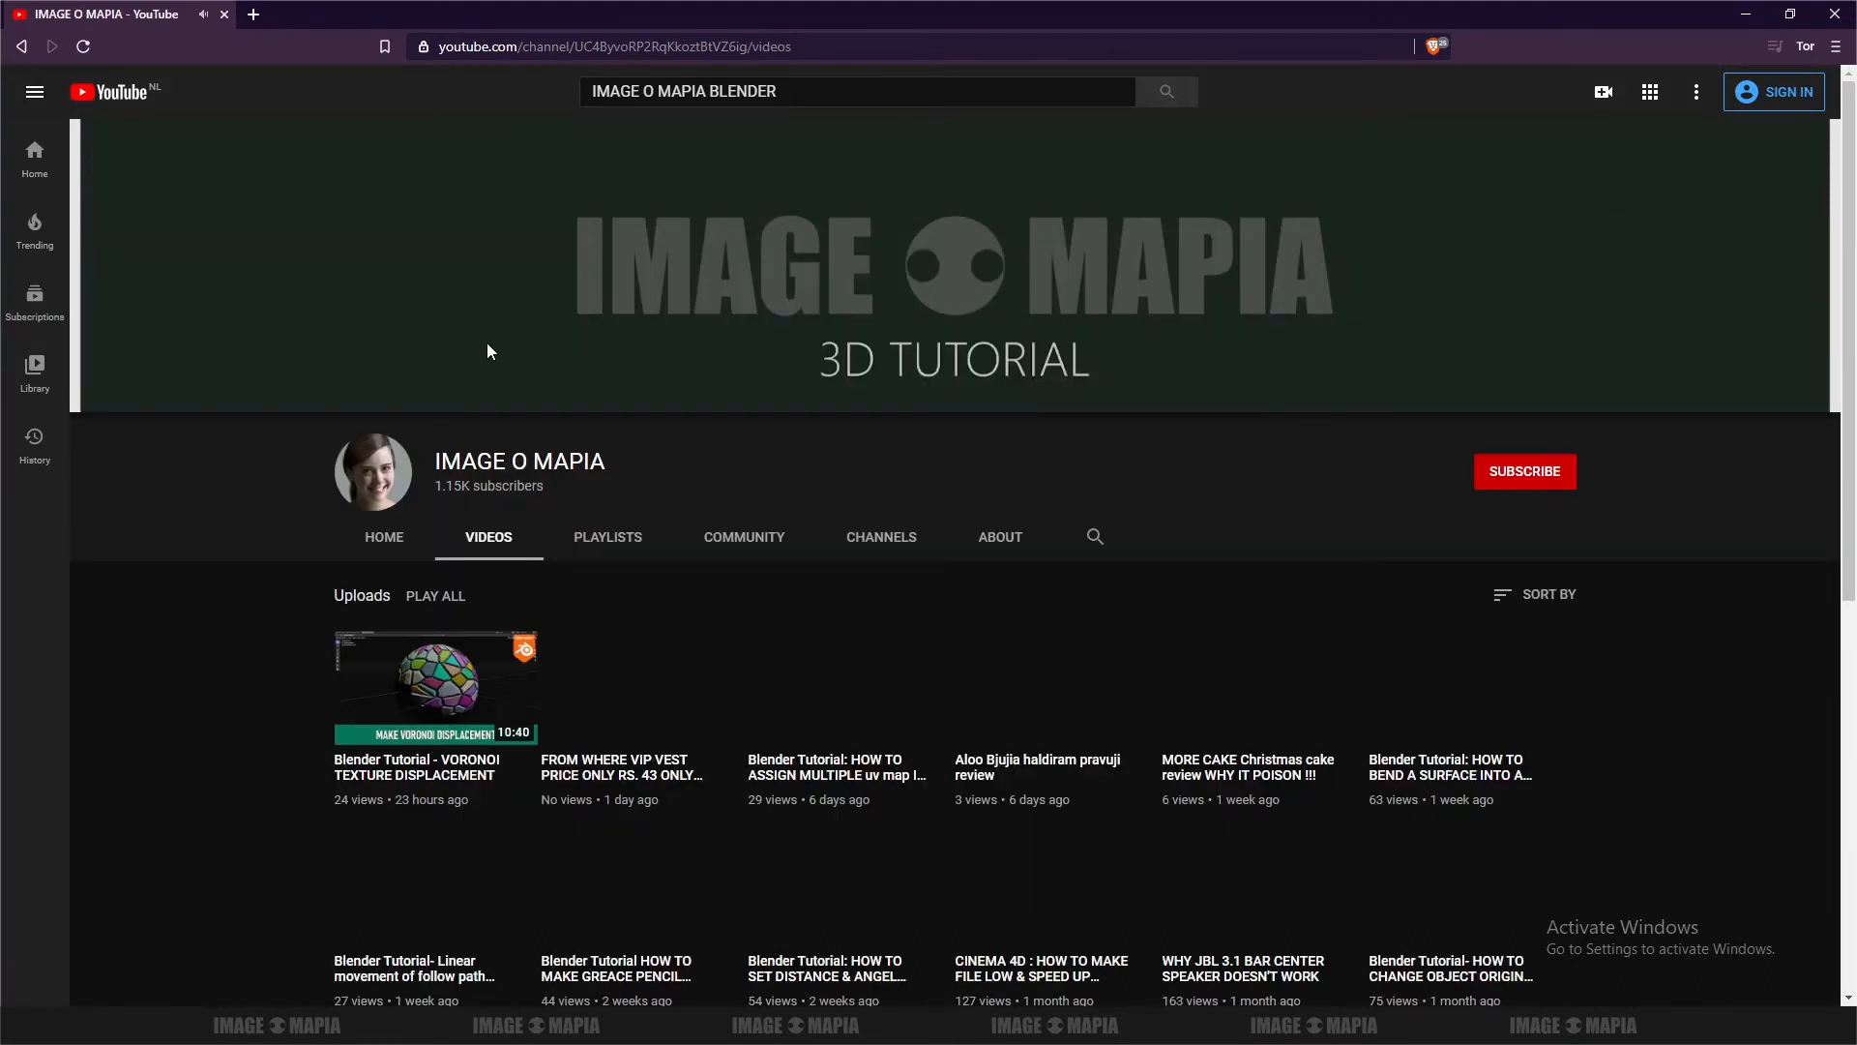
scroll(472, 410, down, 2)
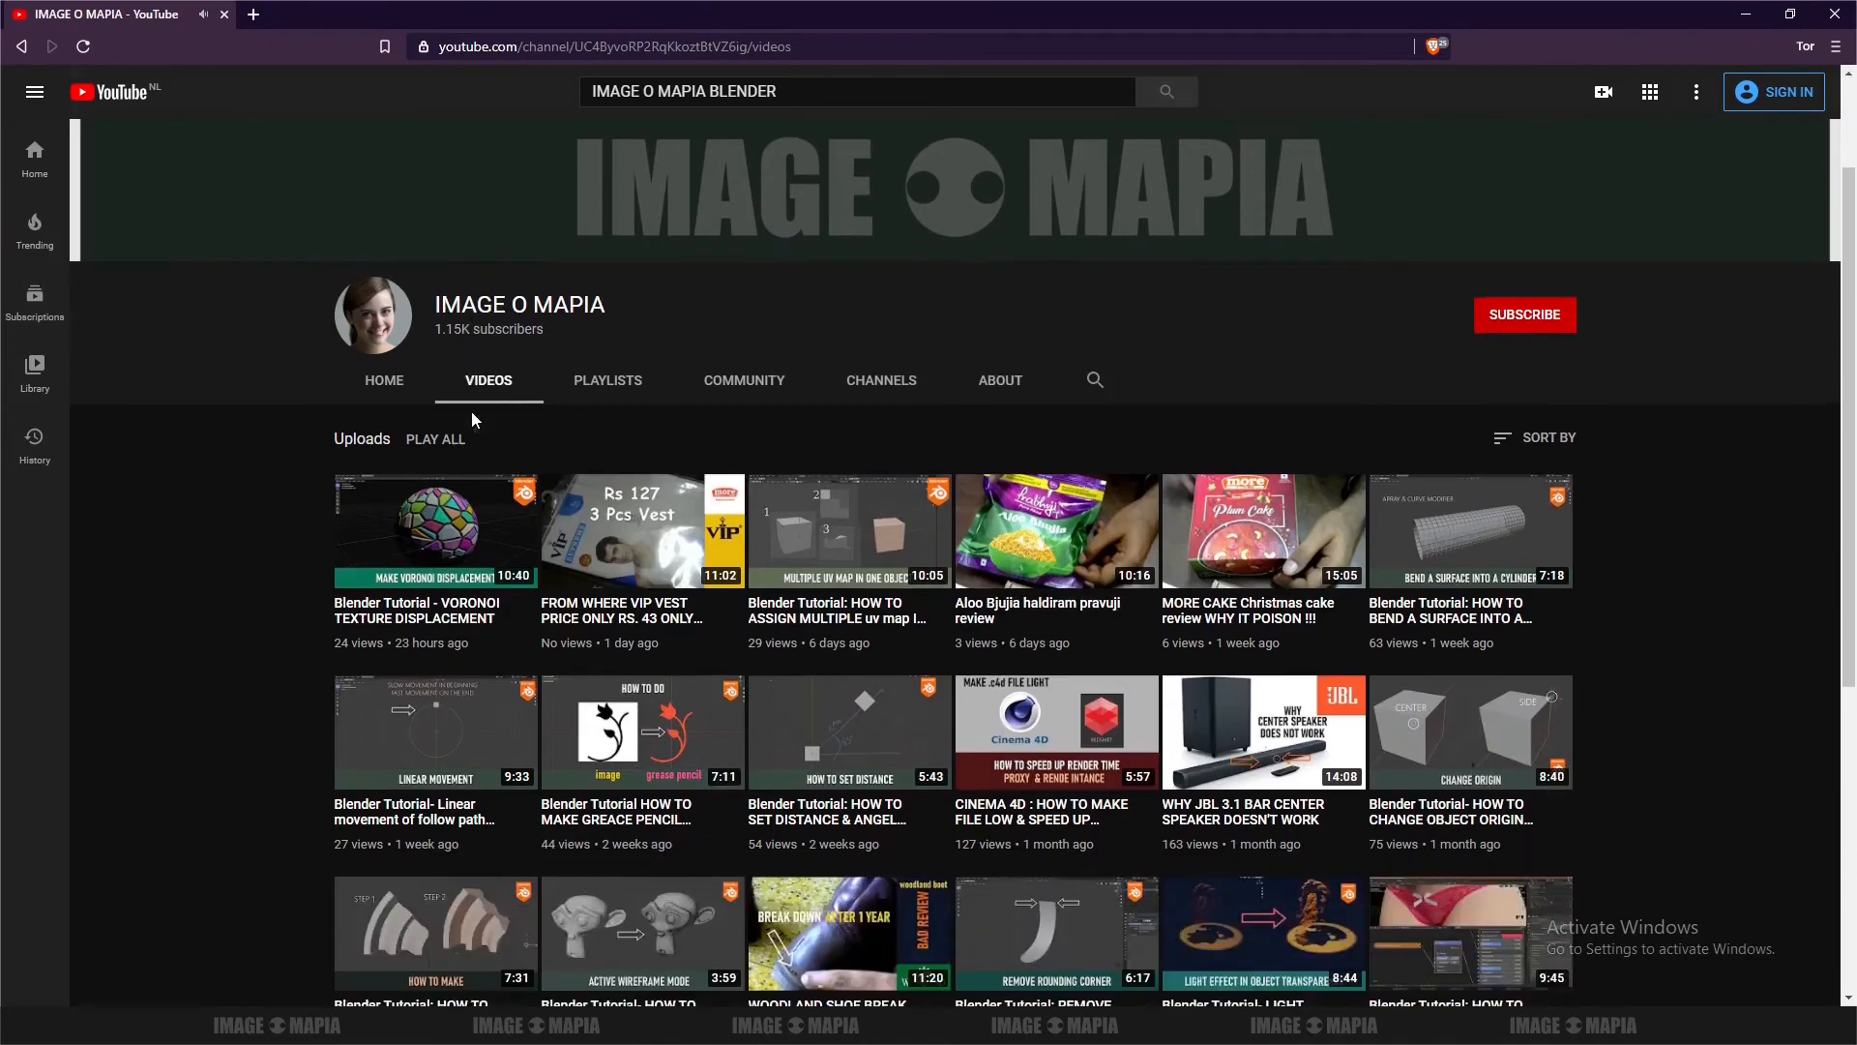
Return to the note, append "GO TO PLAYLIST>" to the instruction, start a new line, and minimize the note
click(1344, 1025)
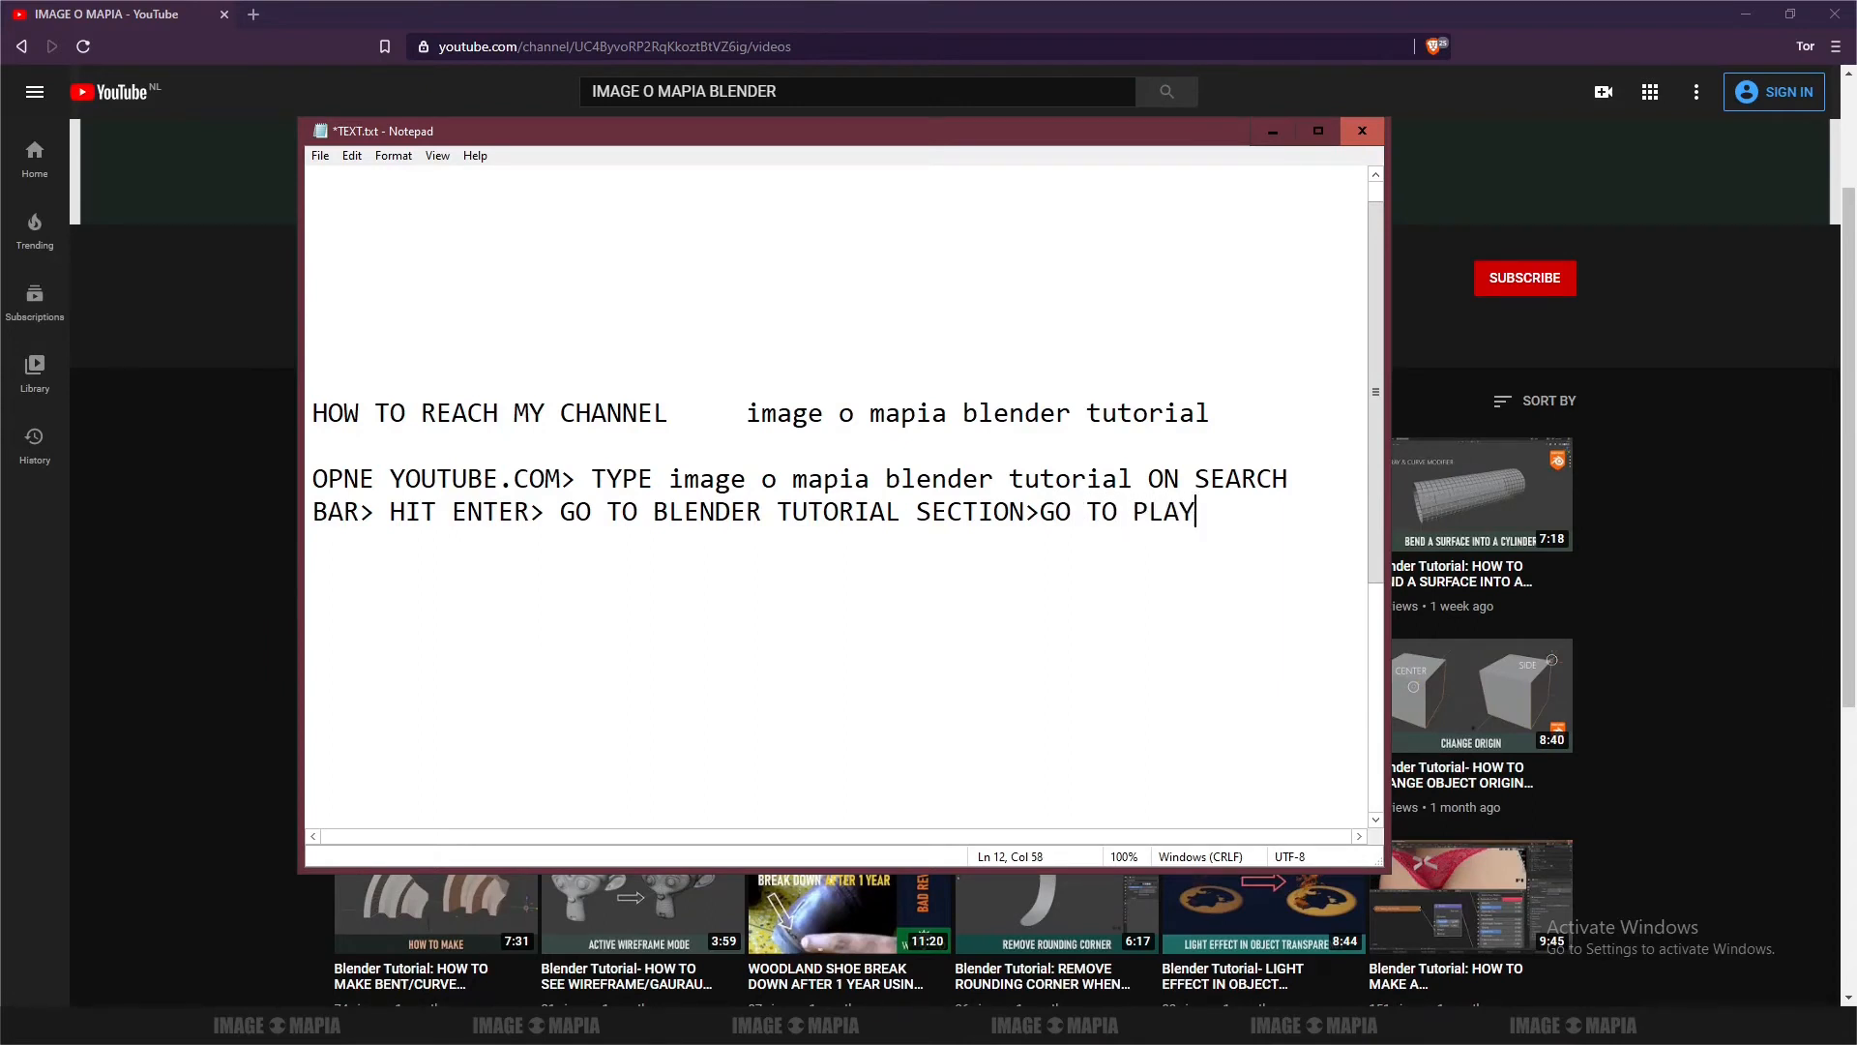
text(LIST>)
key(Return)
click(1273, 133)
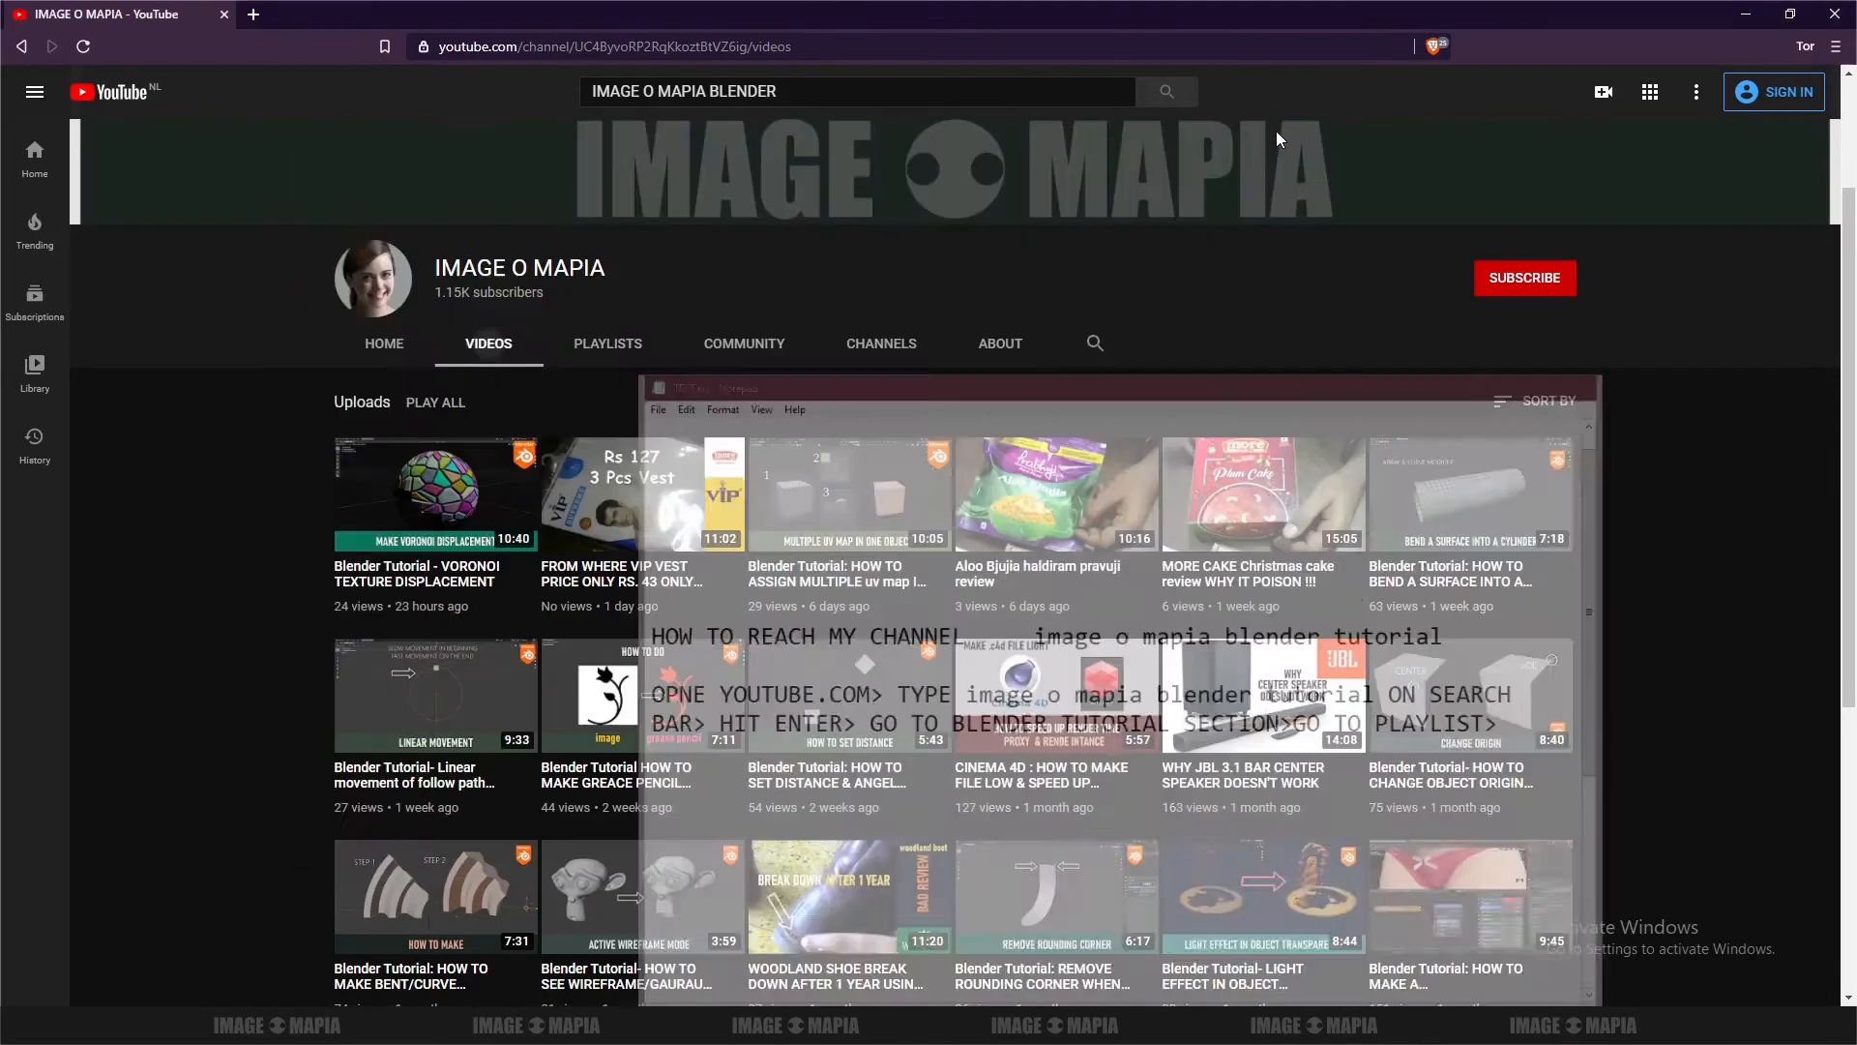
Show the channel's created playlists and locate the BLENDER TUTORIAL playlist
click(613, 353)
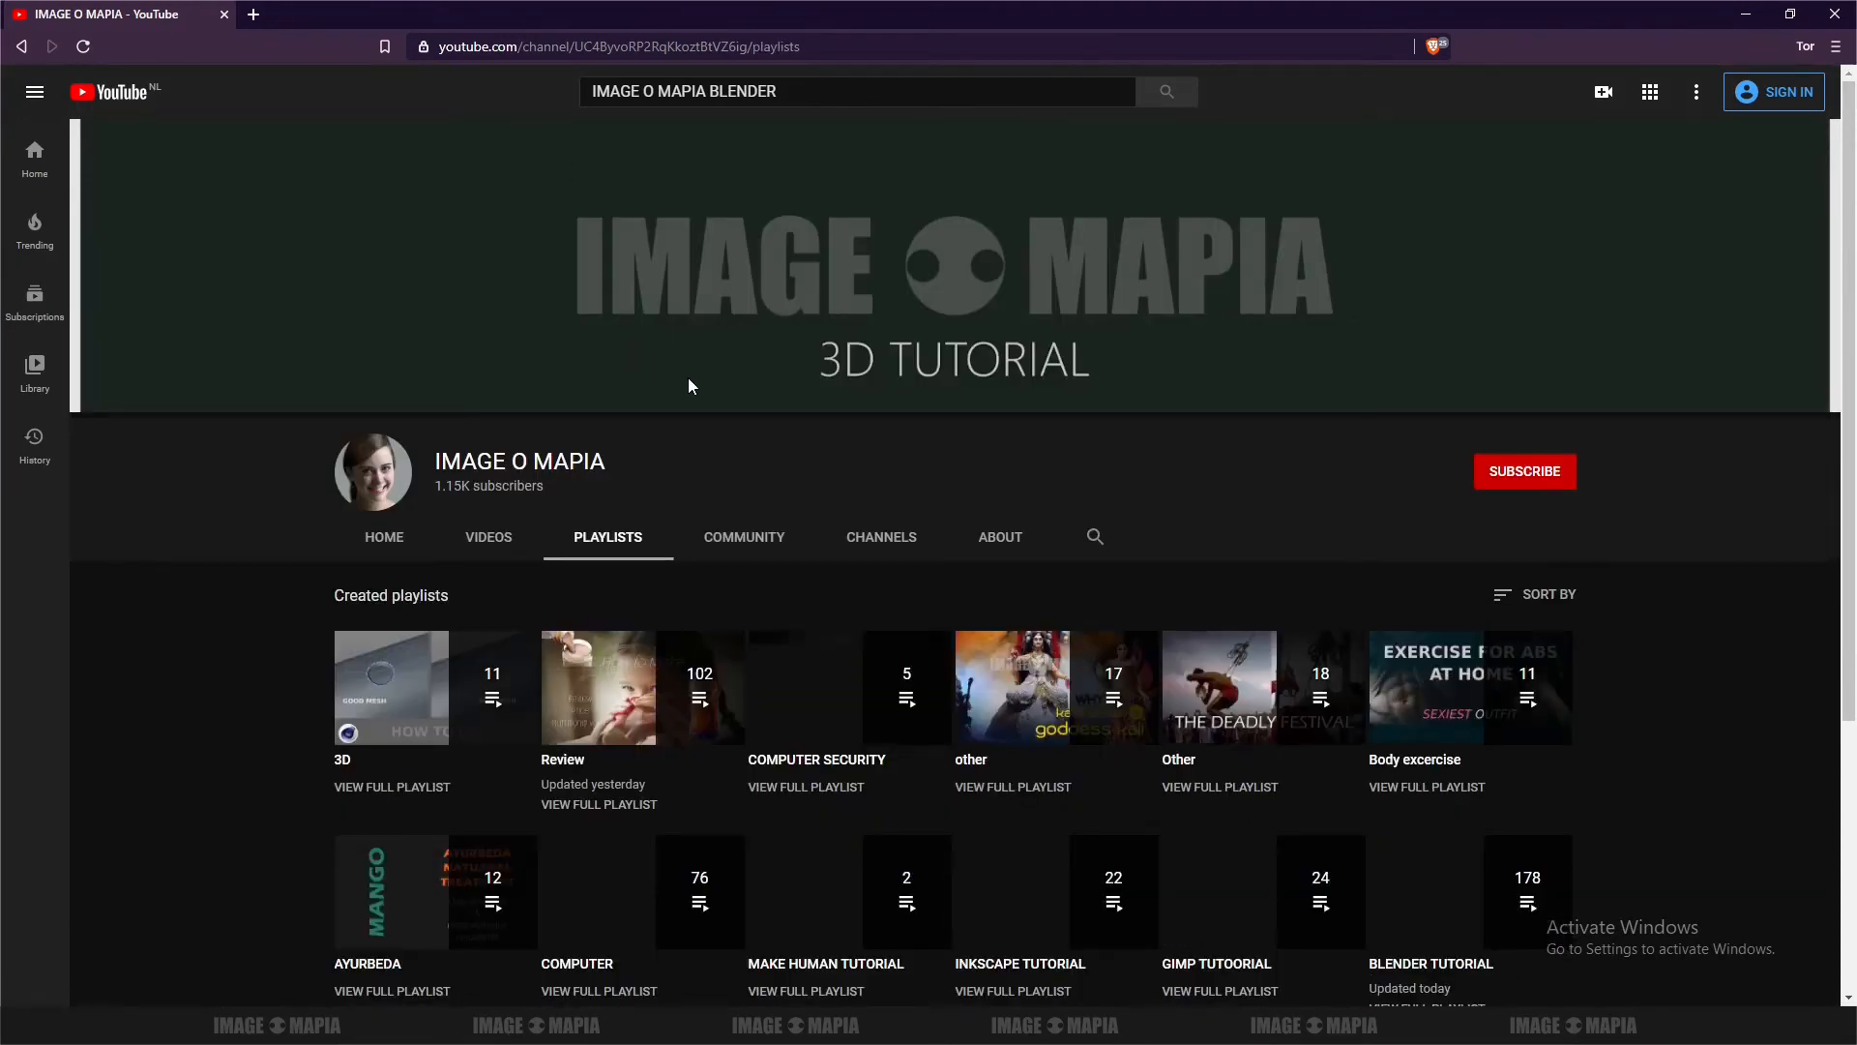
scroll(687, 382, down, 3)
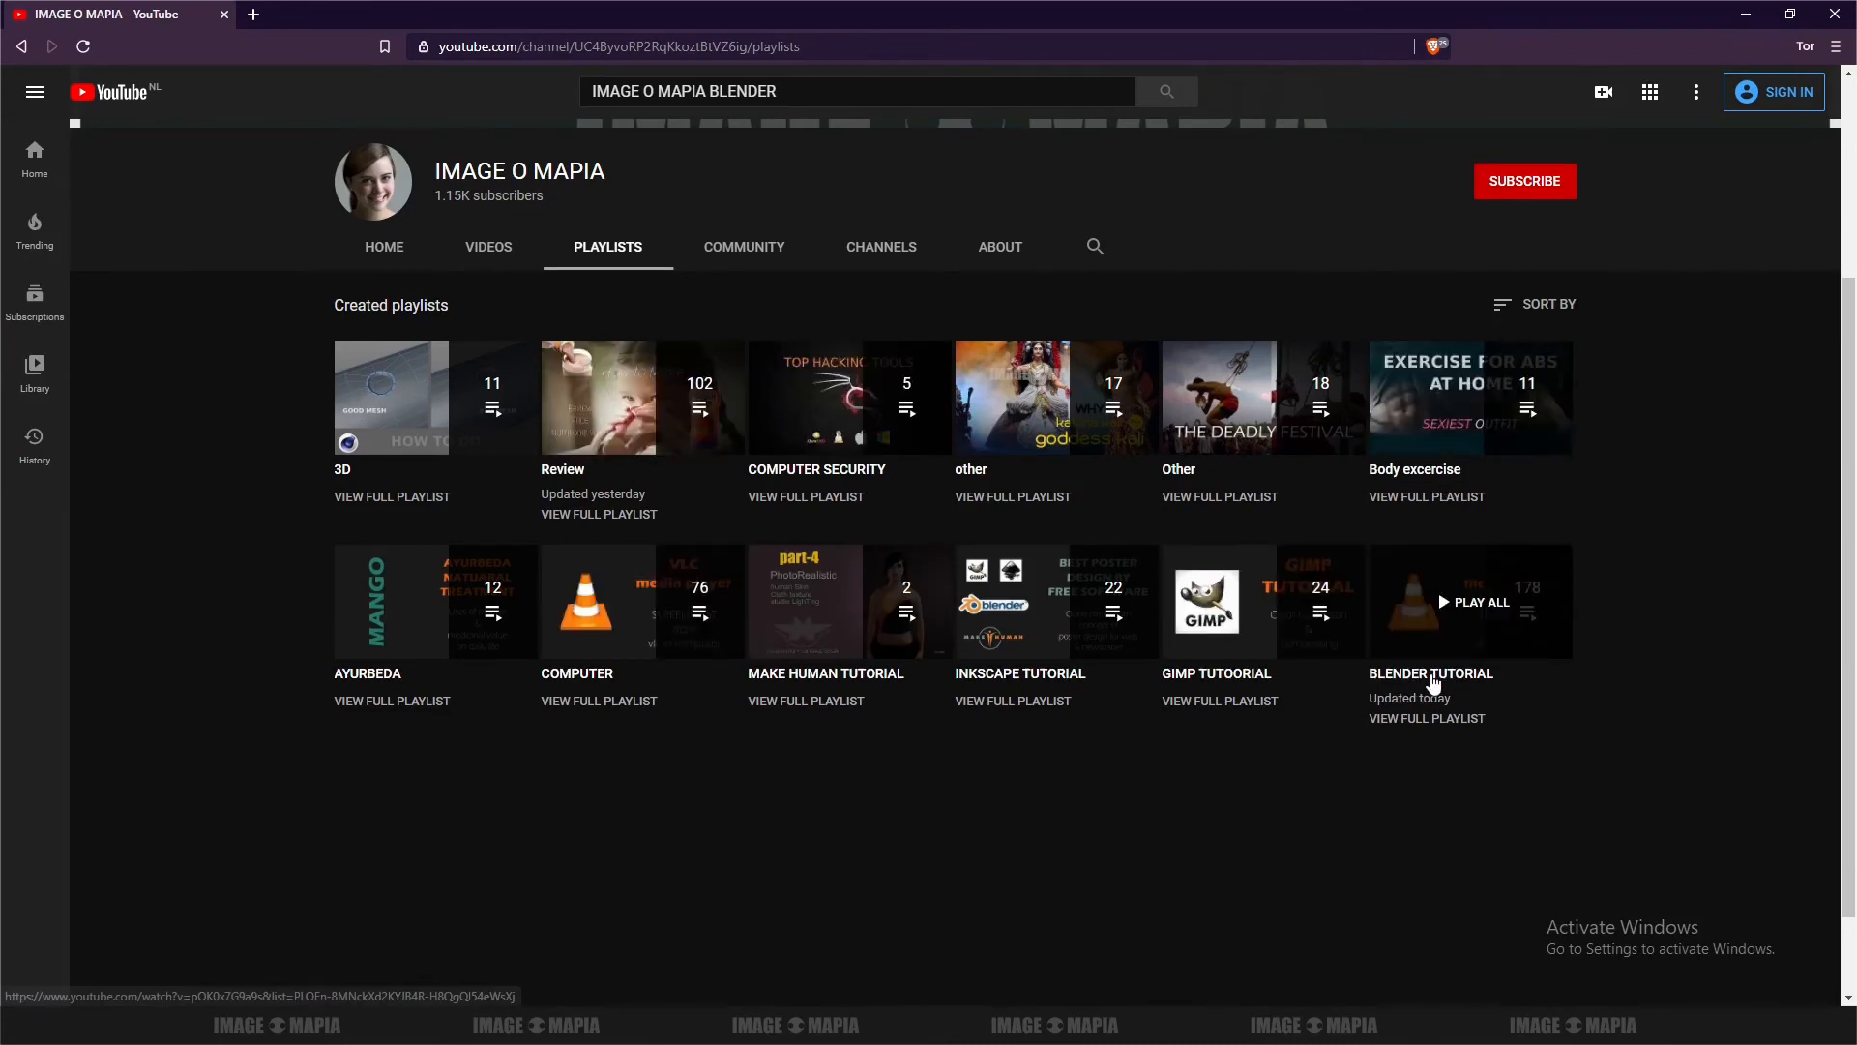
scroll(1430, 683, down, 1)
Reopen the note, write "CLICK ON BLENDER TUTORIAL/3D" on the new line, and move the note slightly lower before minimizing it
click(1458, 1025)
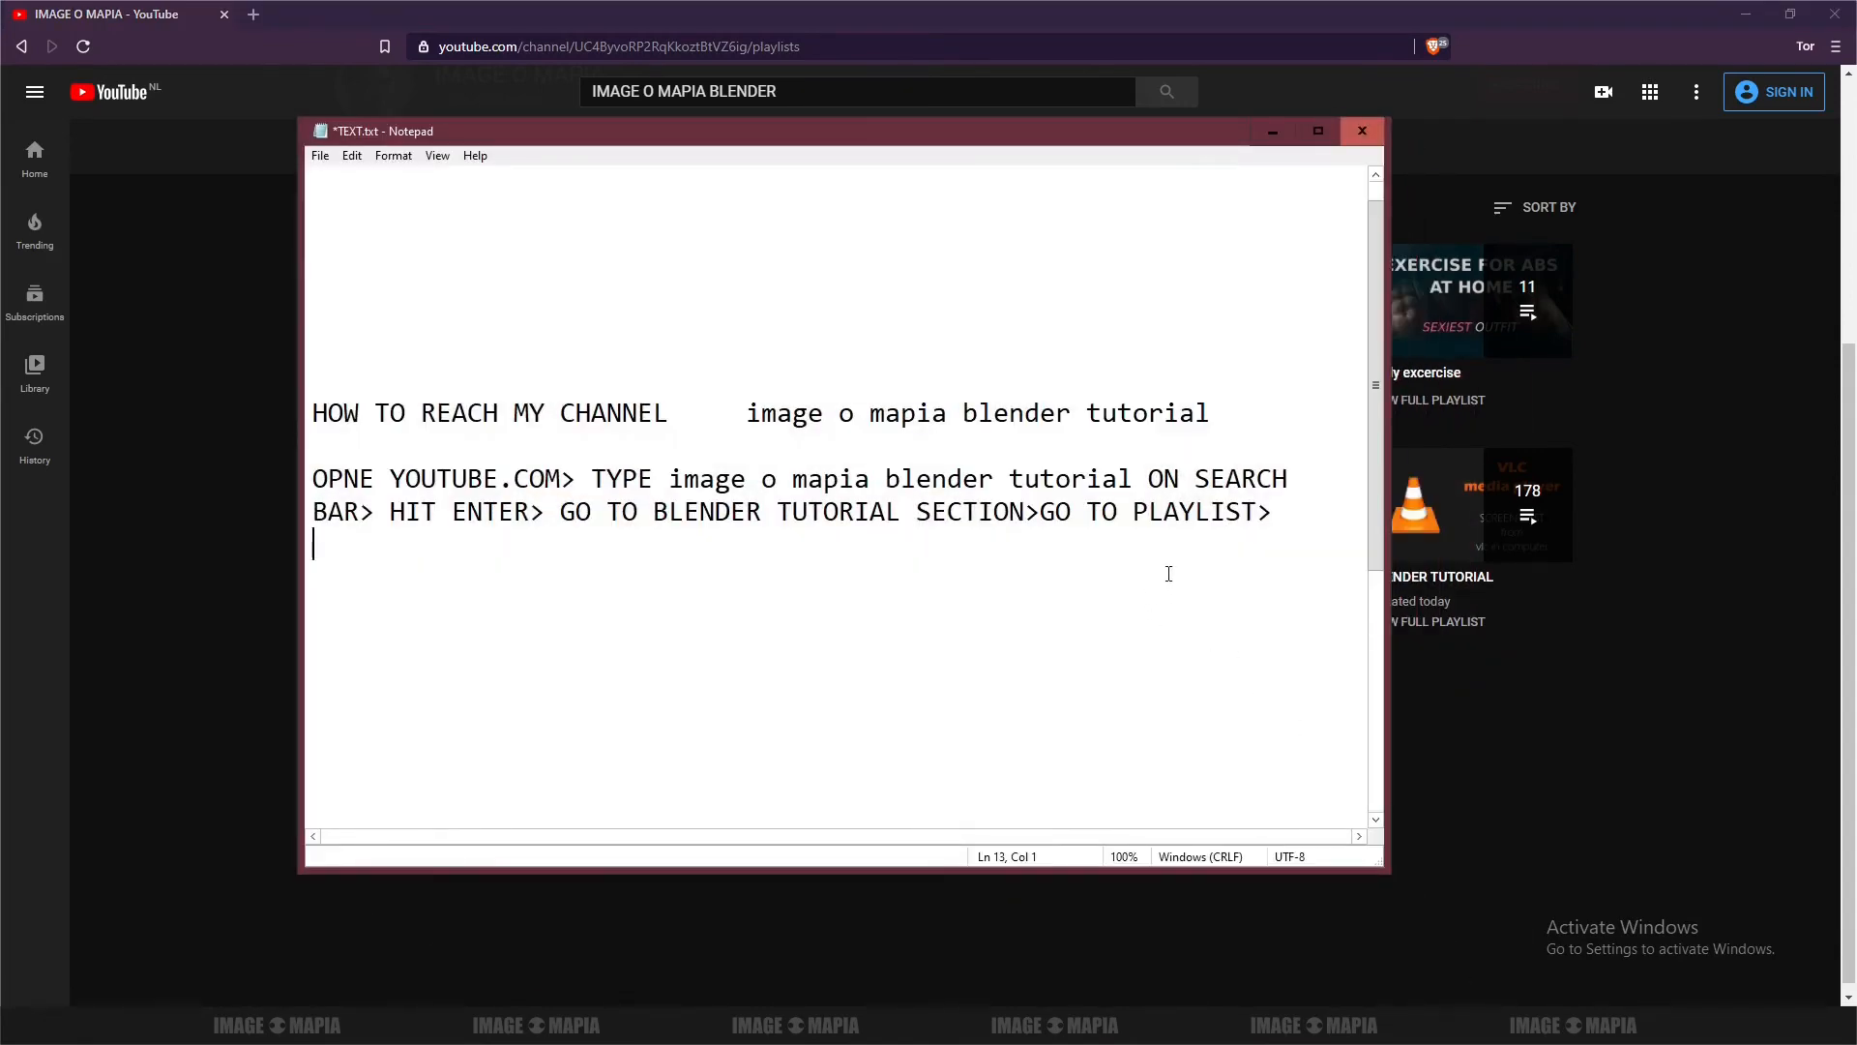
text(CLICK ON BLENDER TU)
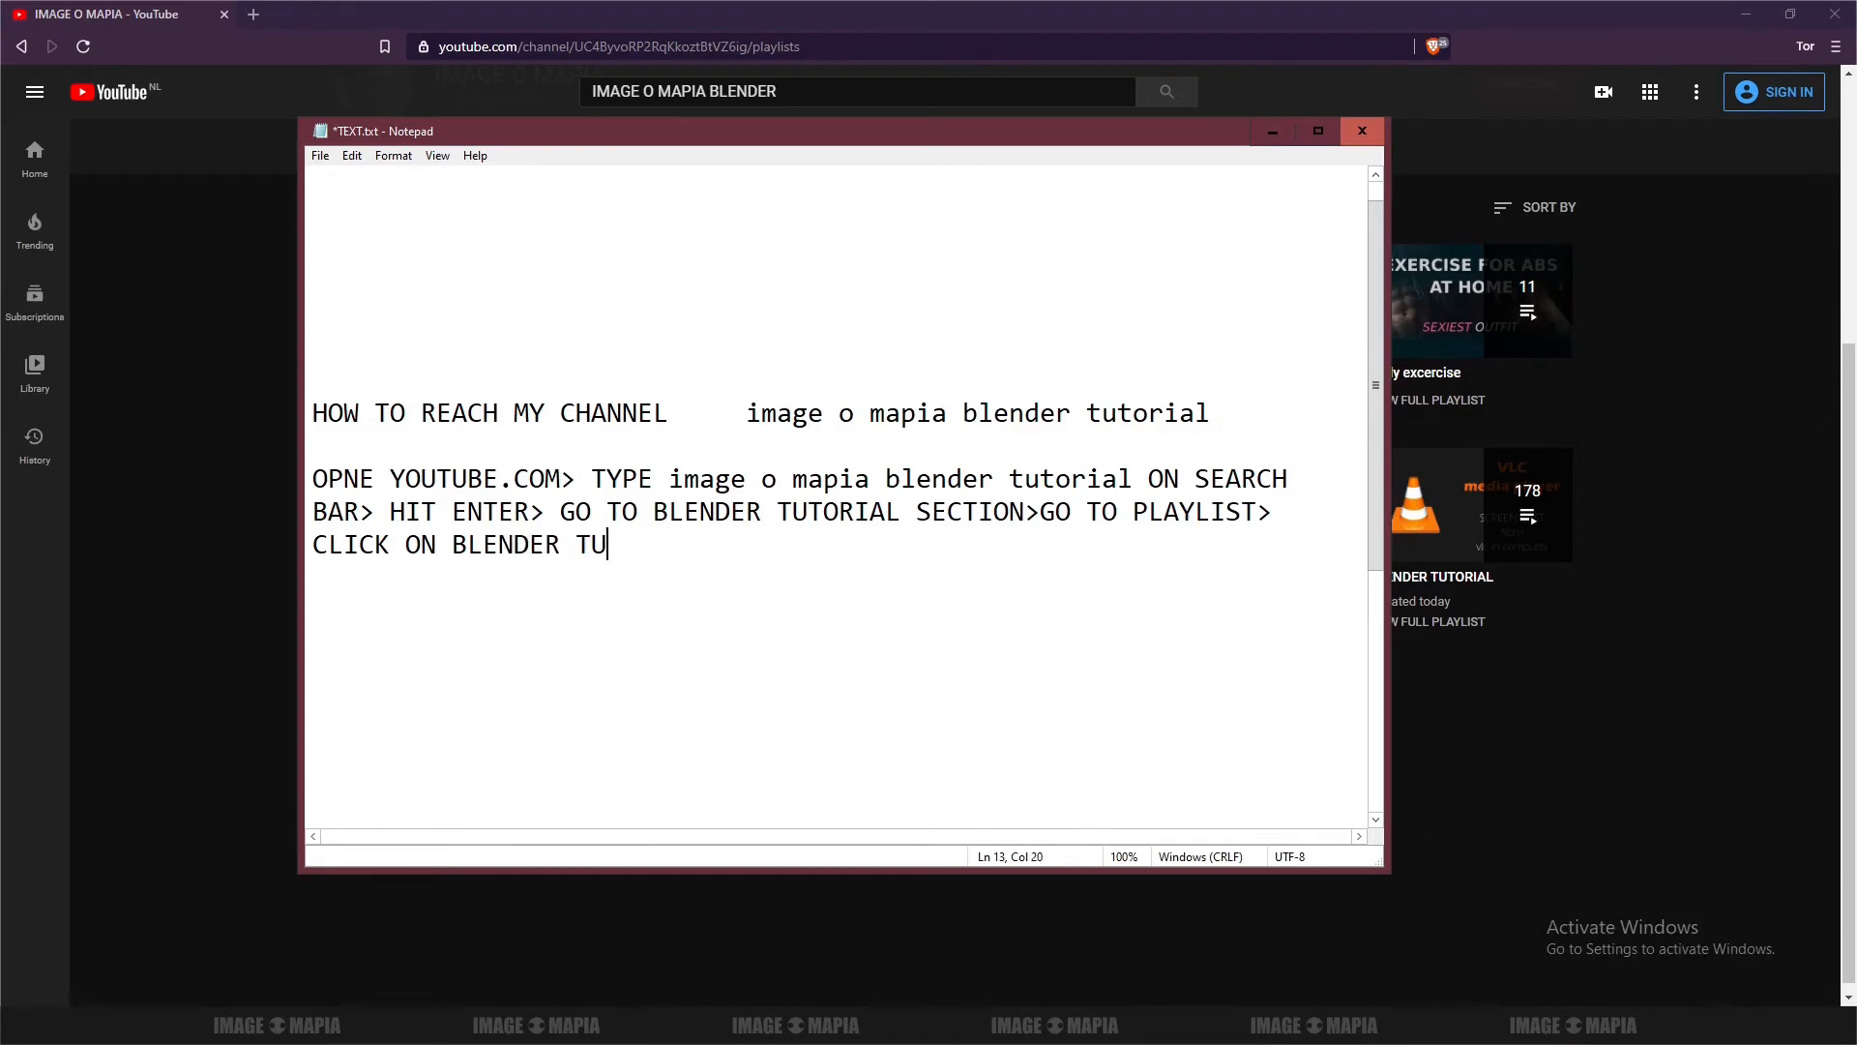
text(TORIAL/3D)
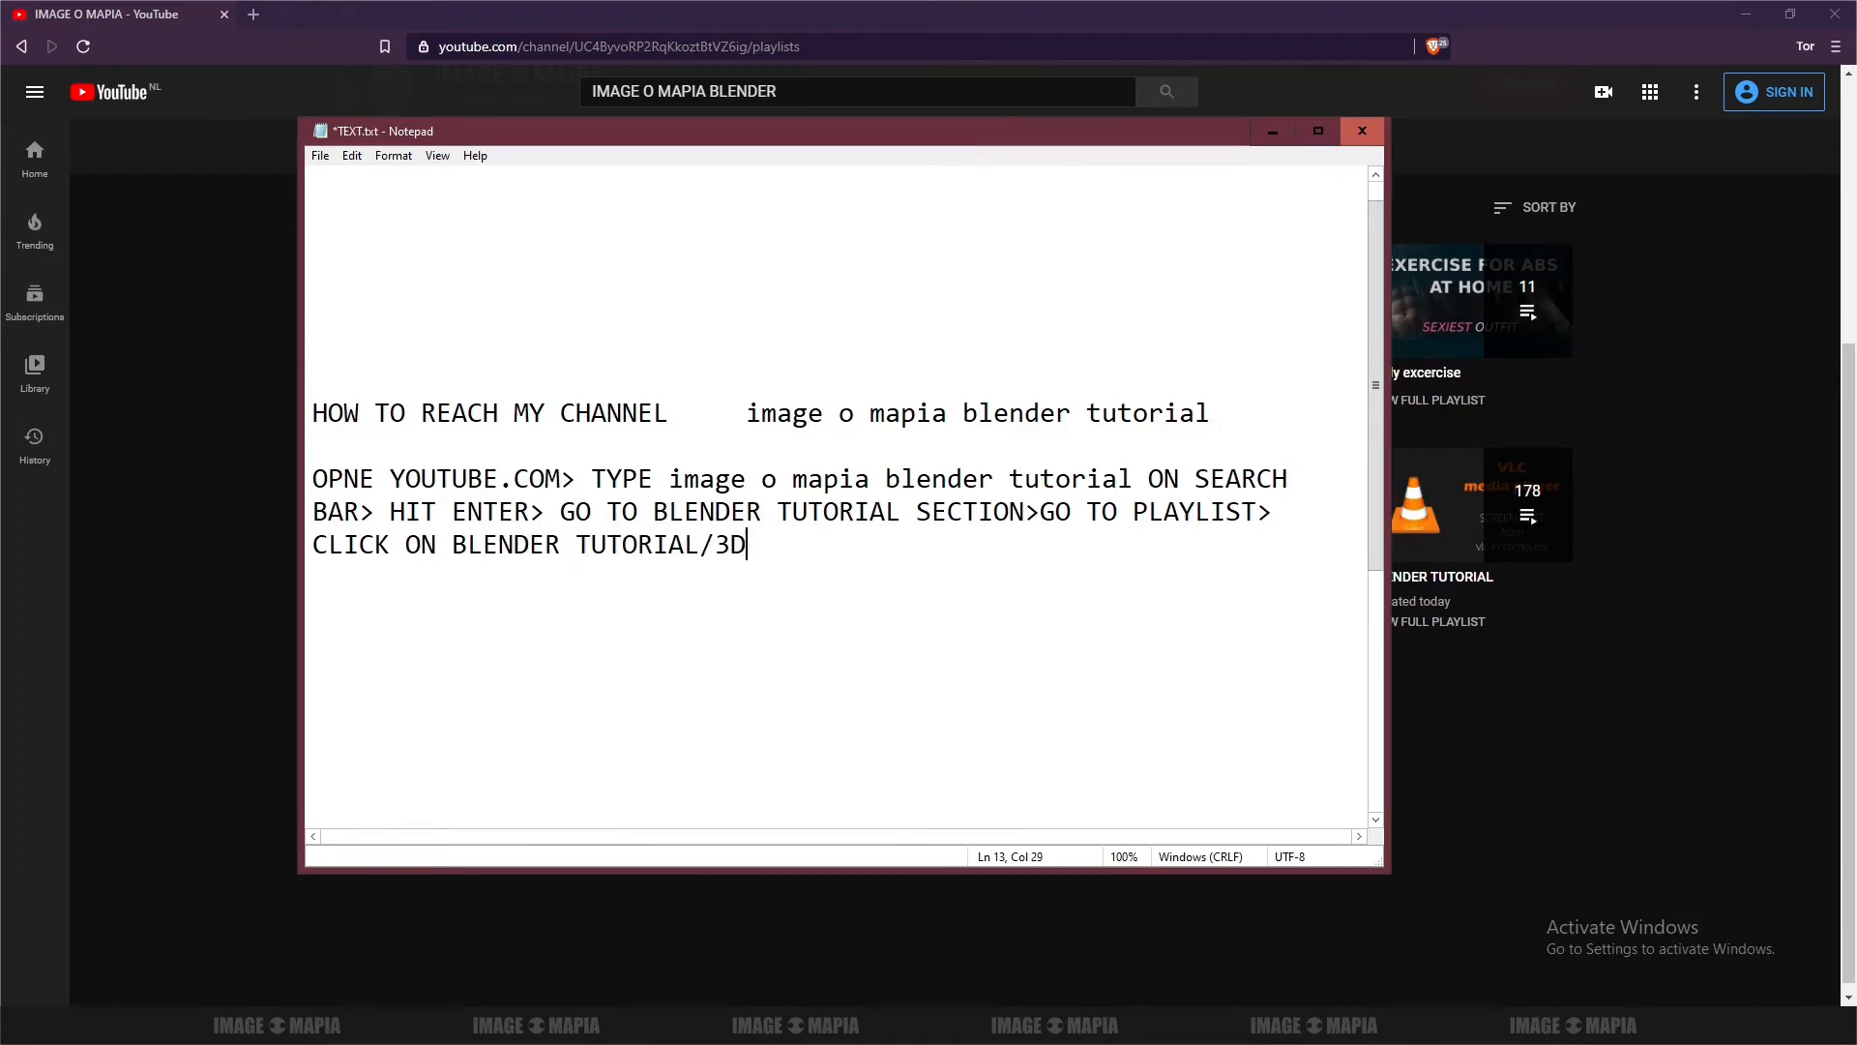
drag(1027, 145, 991, 235)
click(1234, 223)
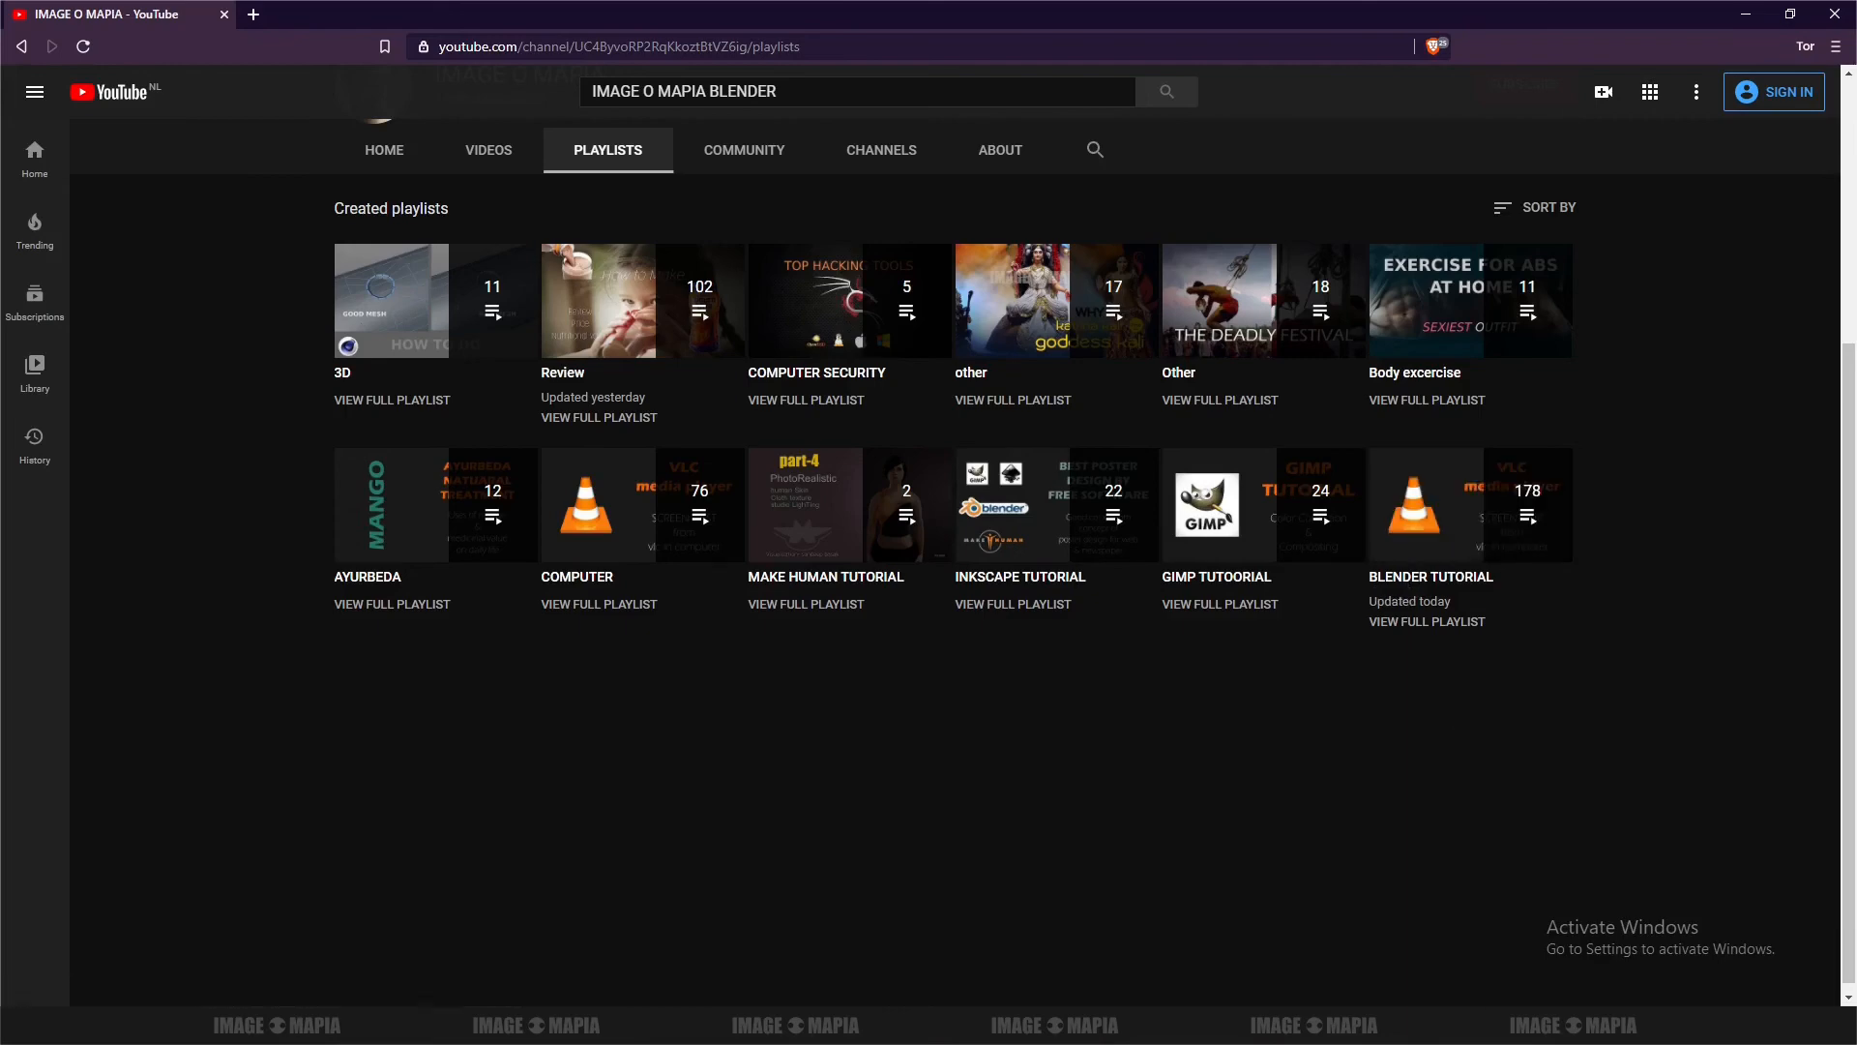
Recheck the finished instructions in the note, and open the BLENDER TUTORIAL playlist on YouTube
click(1393, 1006)
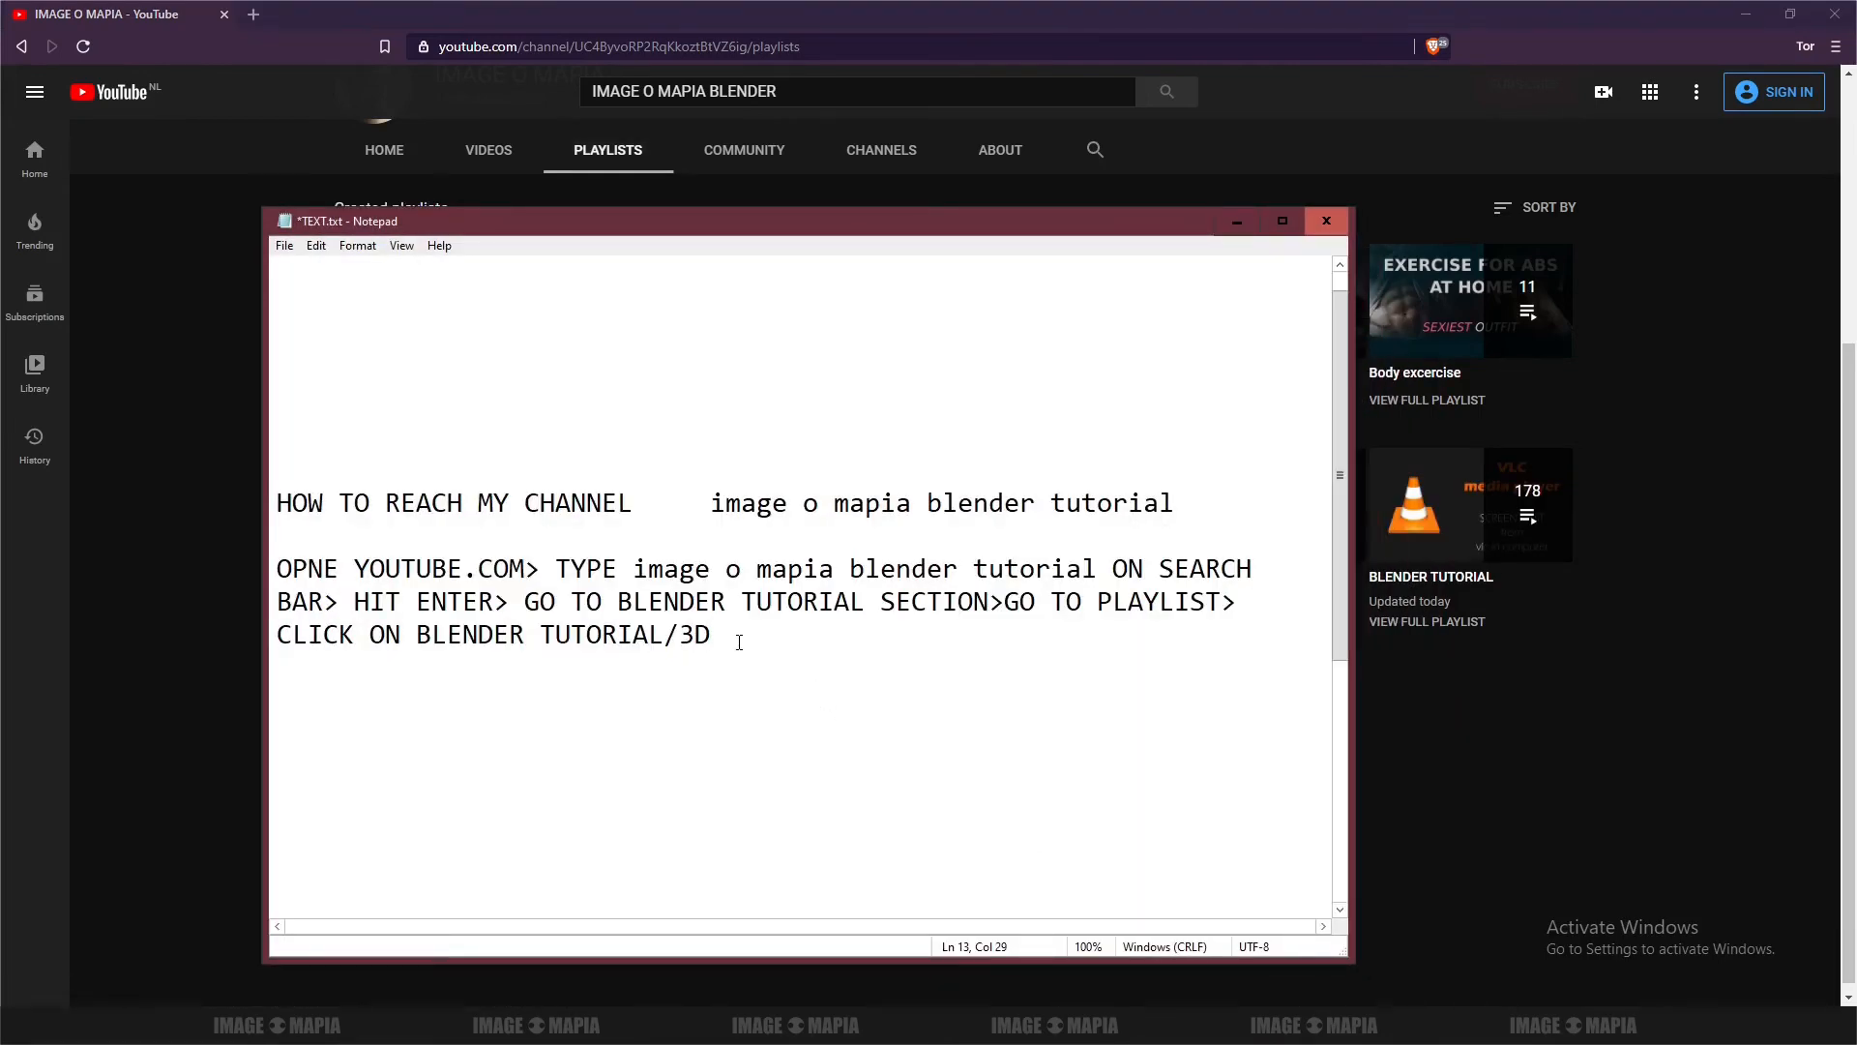
click(1238, 222)
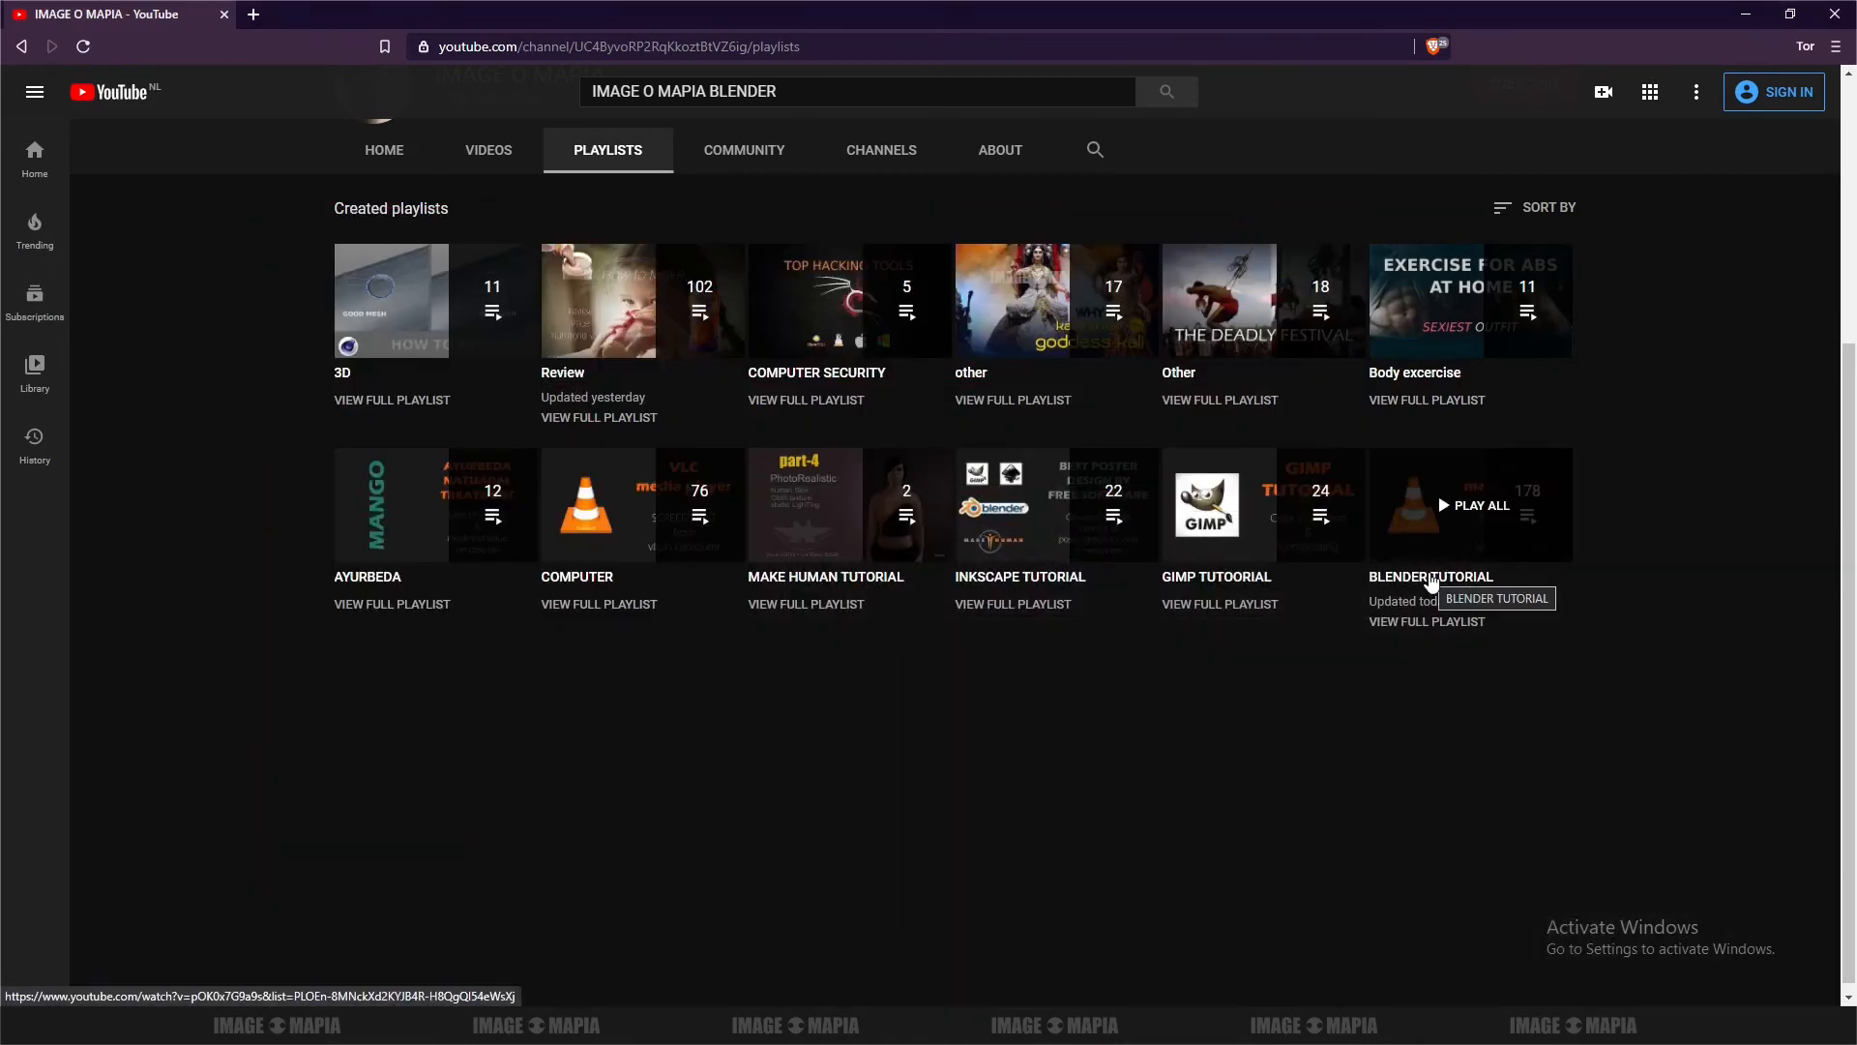
click(1429, 577)
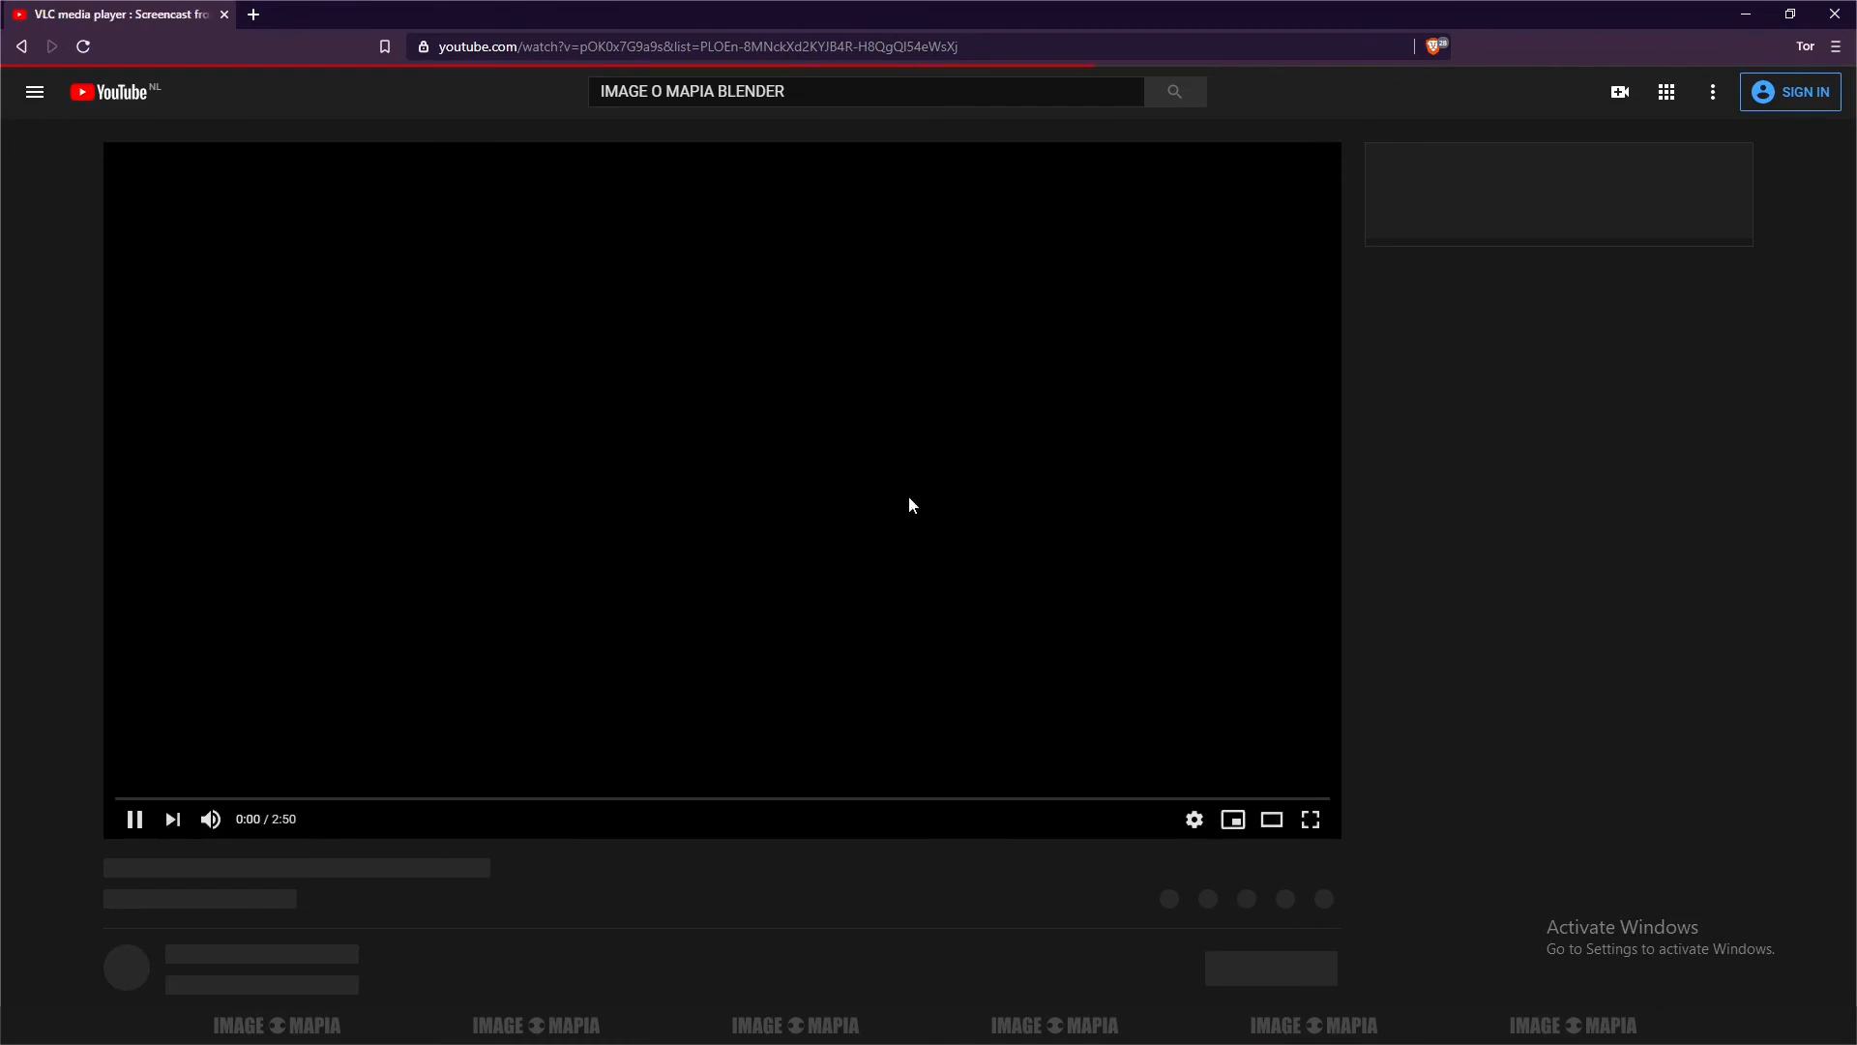
scroll(716, 484, down, 2)
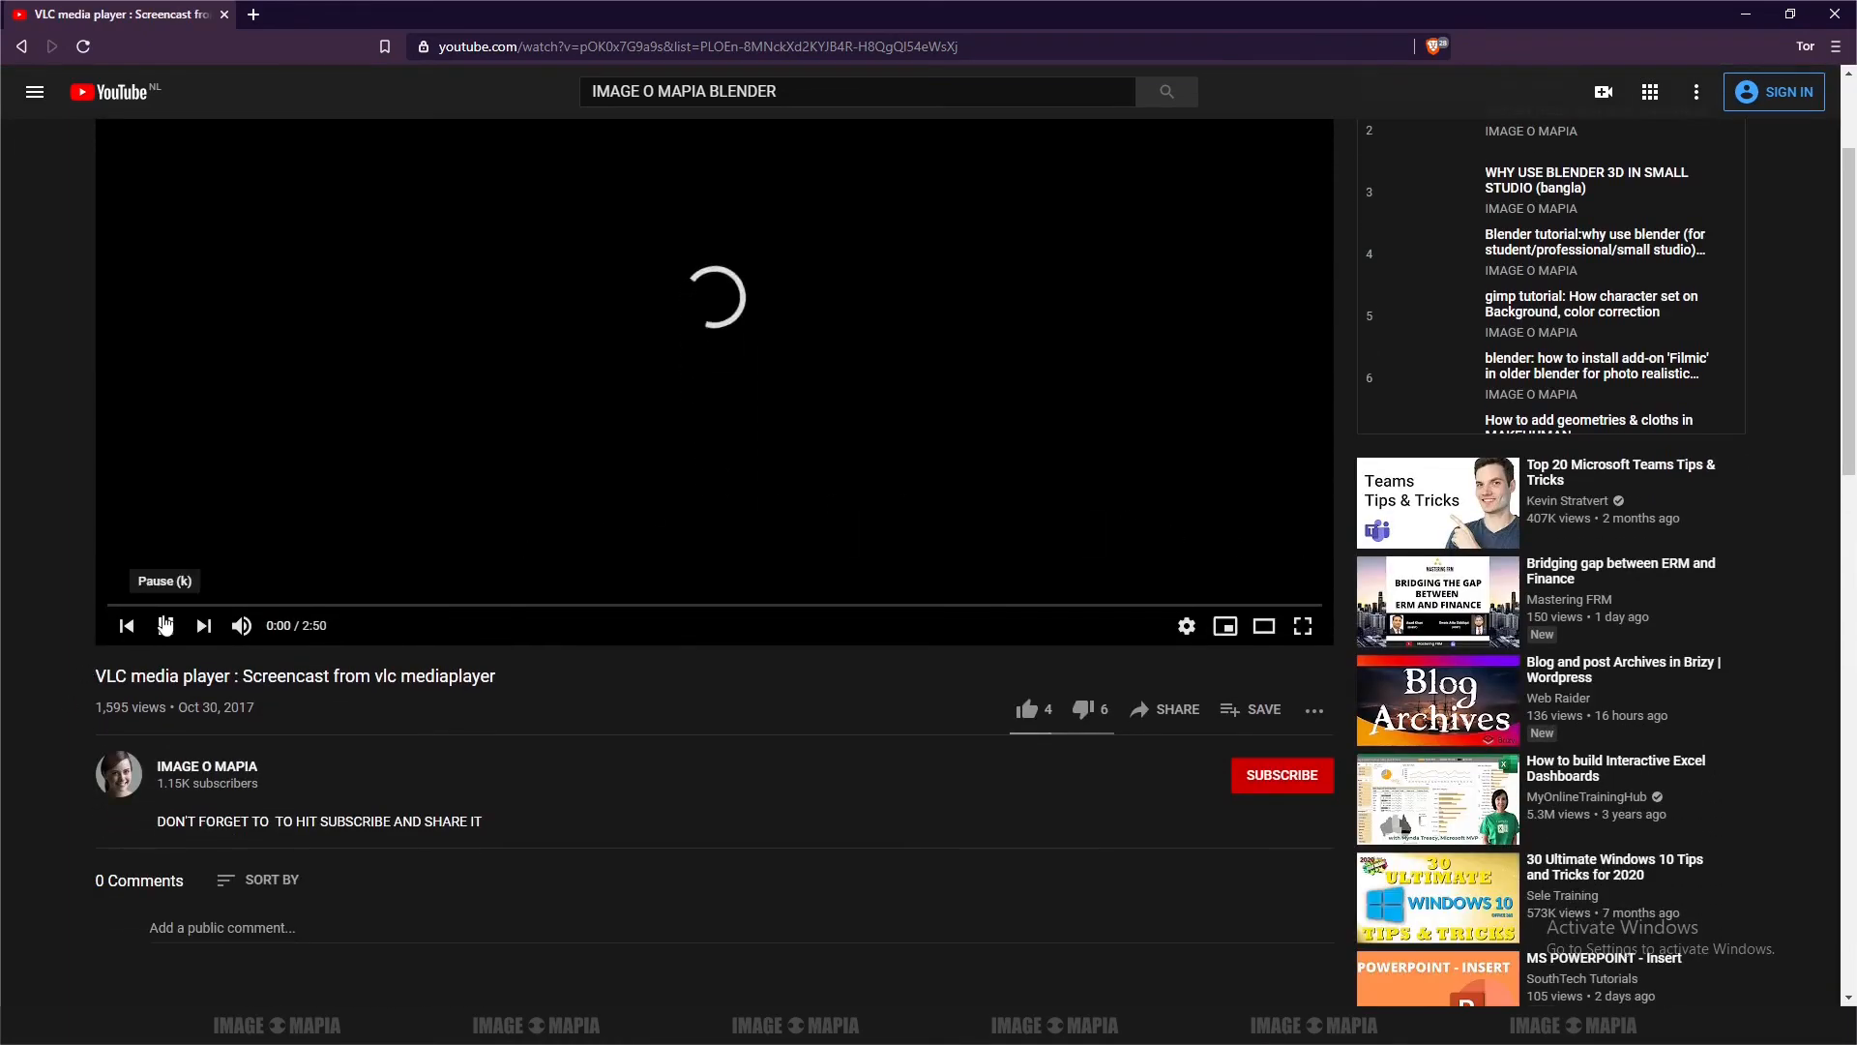
Pause the playlist's opening VLC media player video and dismiss the signed-out notice
click(164, 625)
scroll(1682, 315, down, 2)
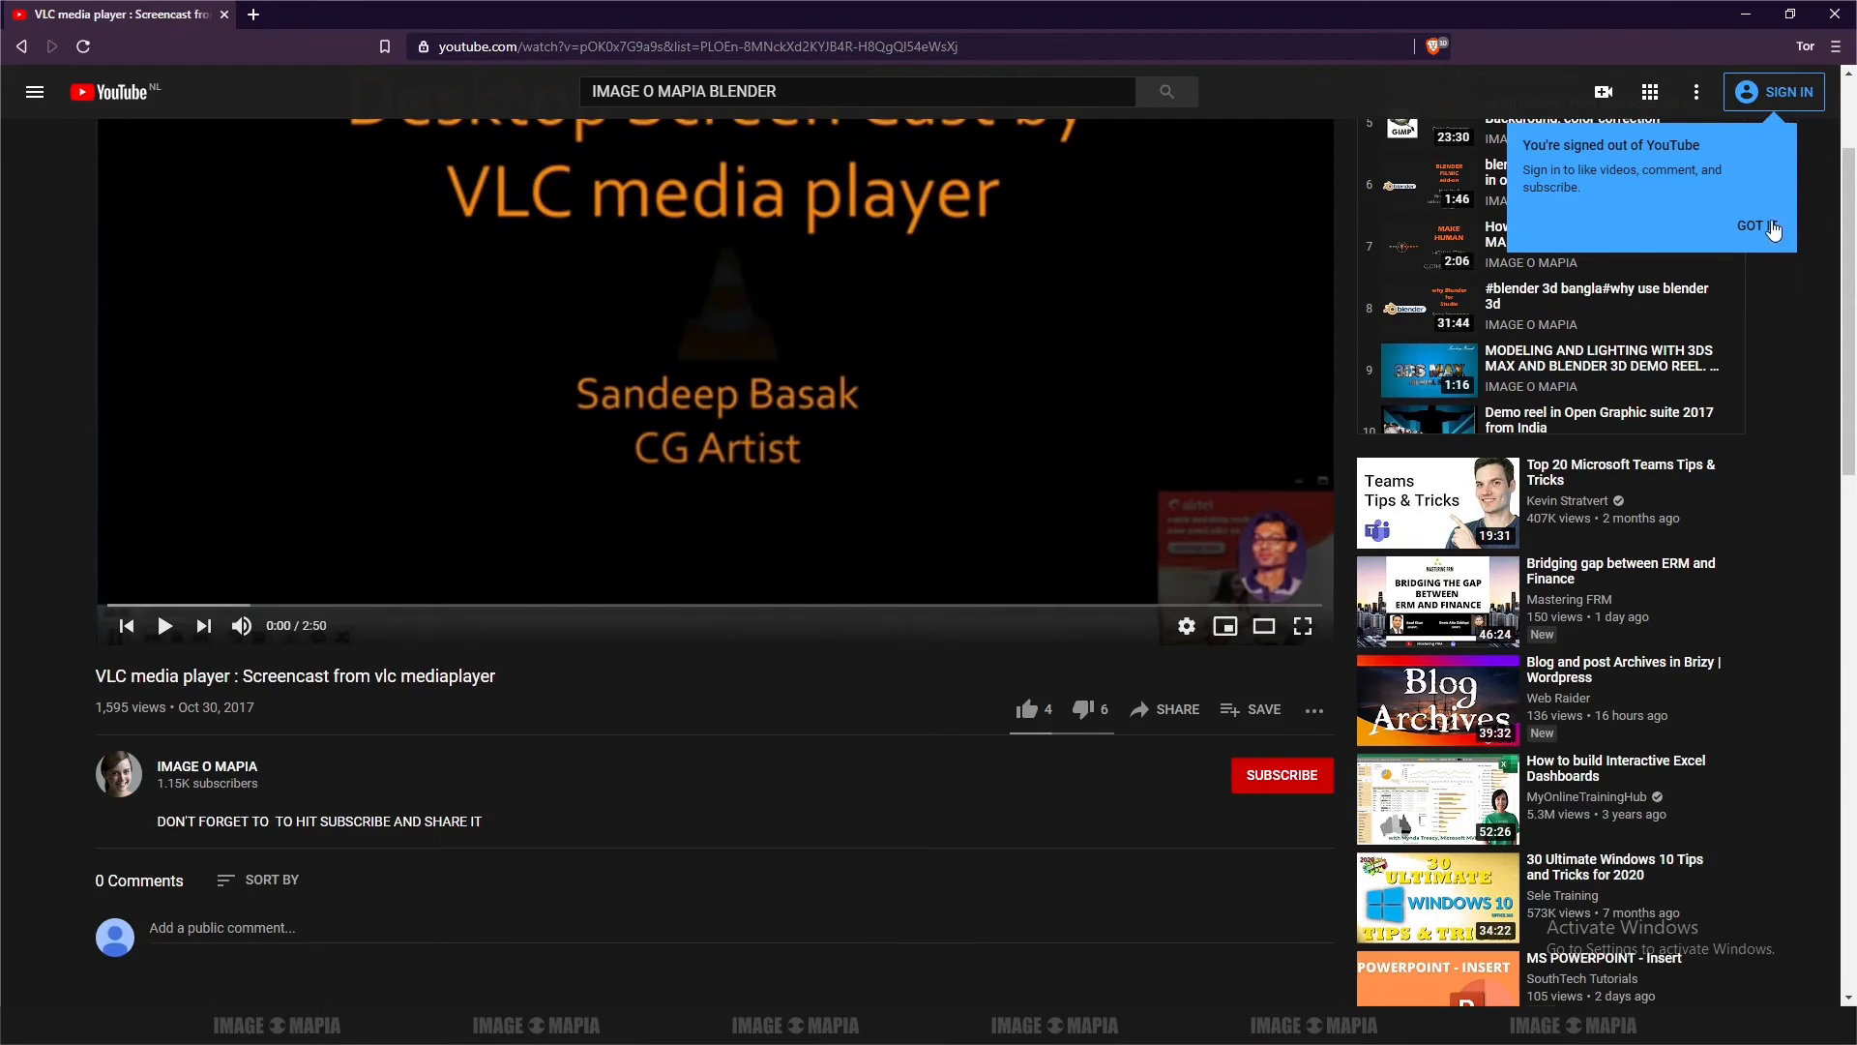
click(1756, 226)
Browse the video list of the BLENDER TUTORIAL playlist, from its first entries past number 115, to review the range of tutorials
scroll(1548, 230, up, 3)
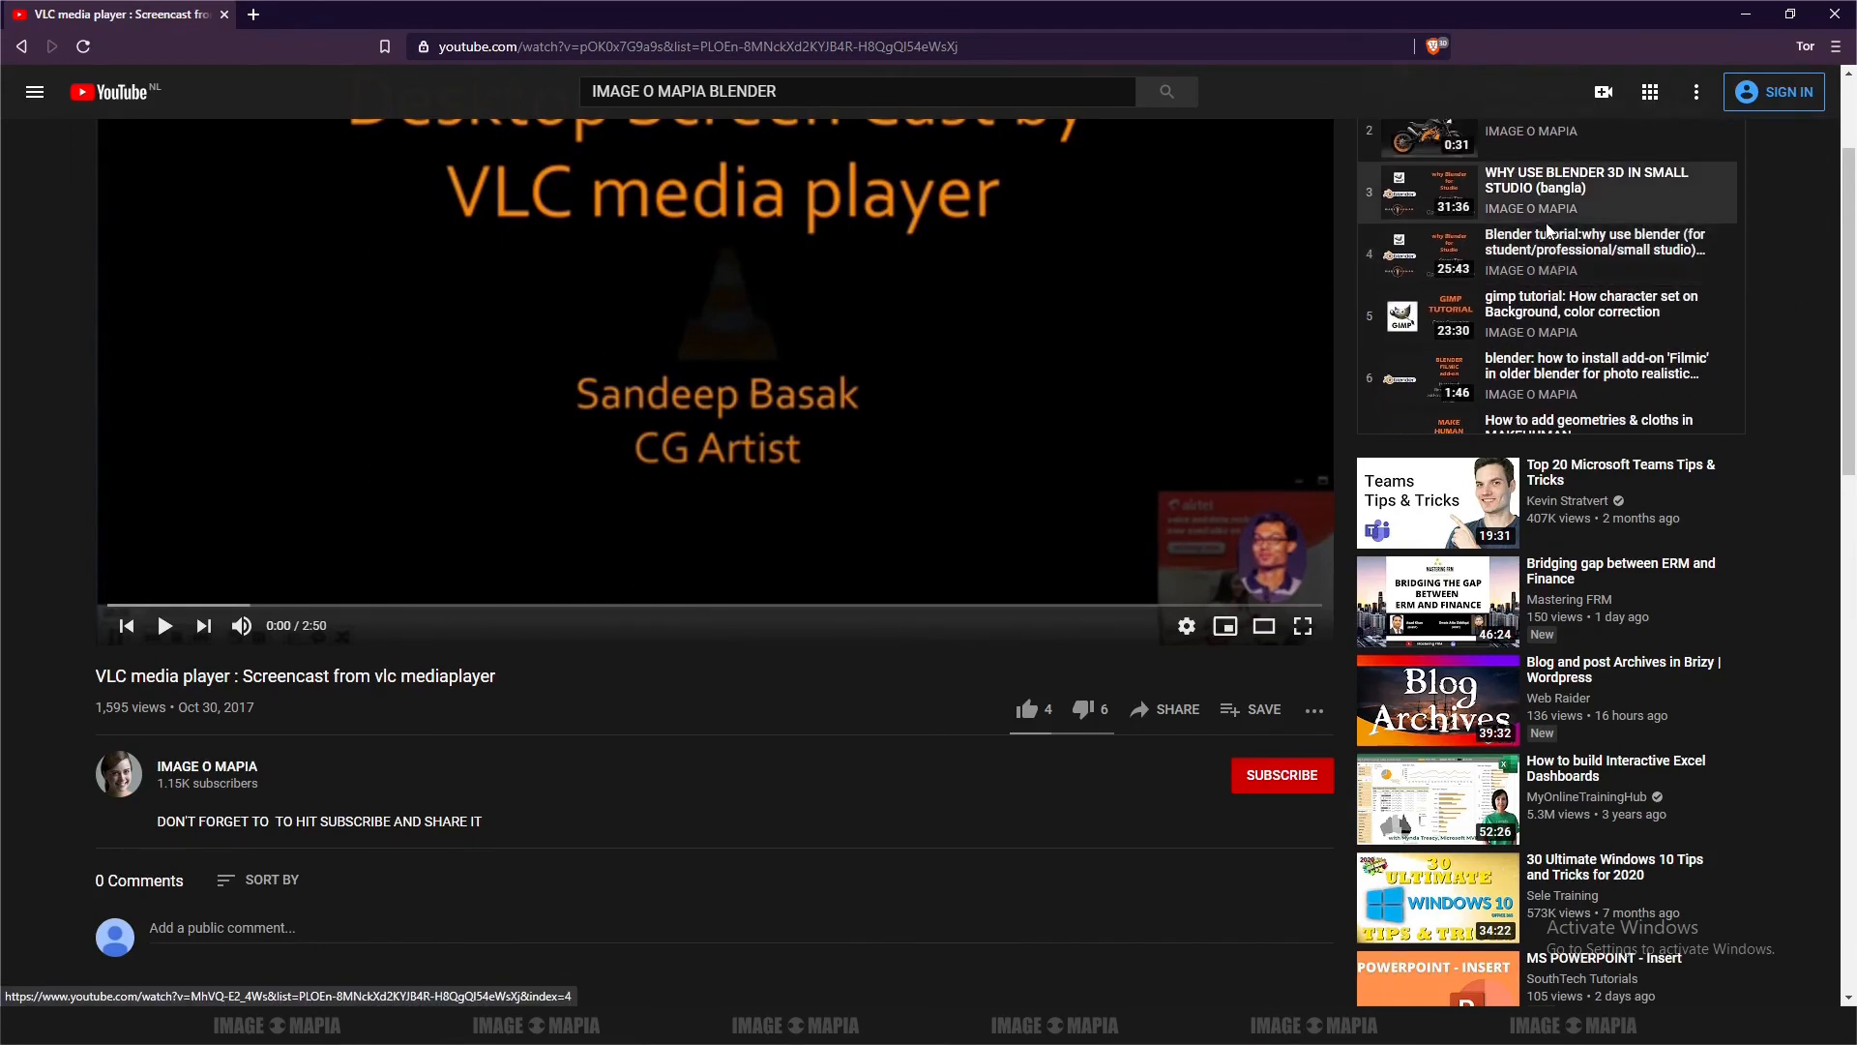
scroll(1567, 204, down, 2)
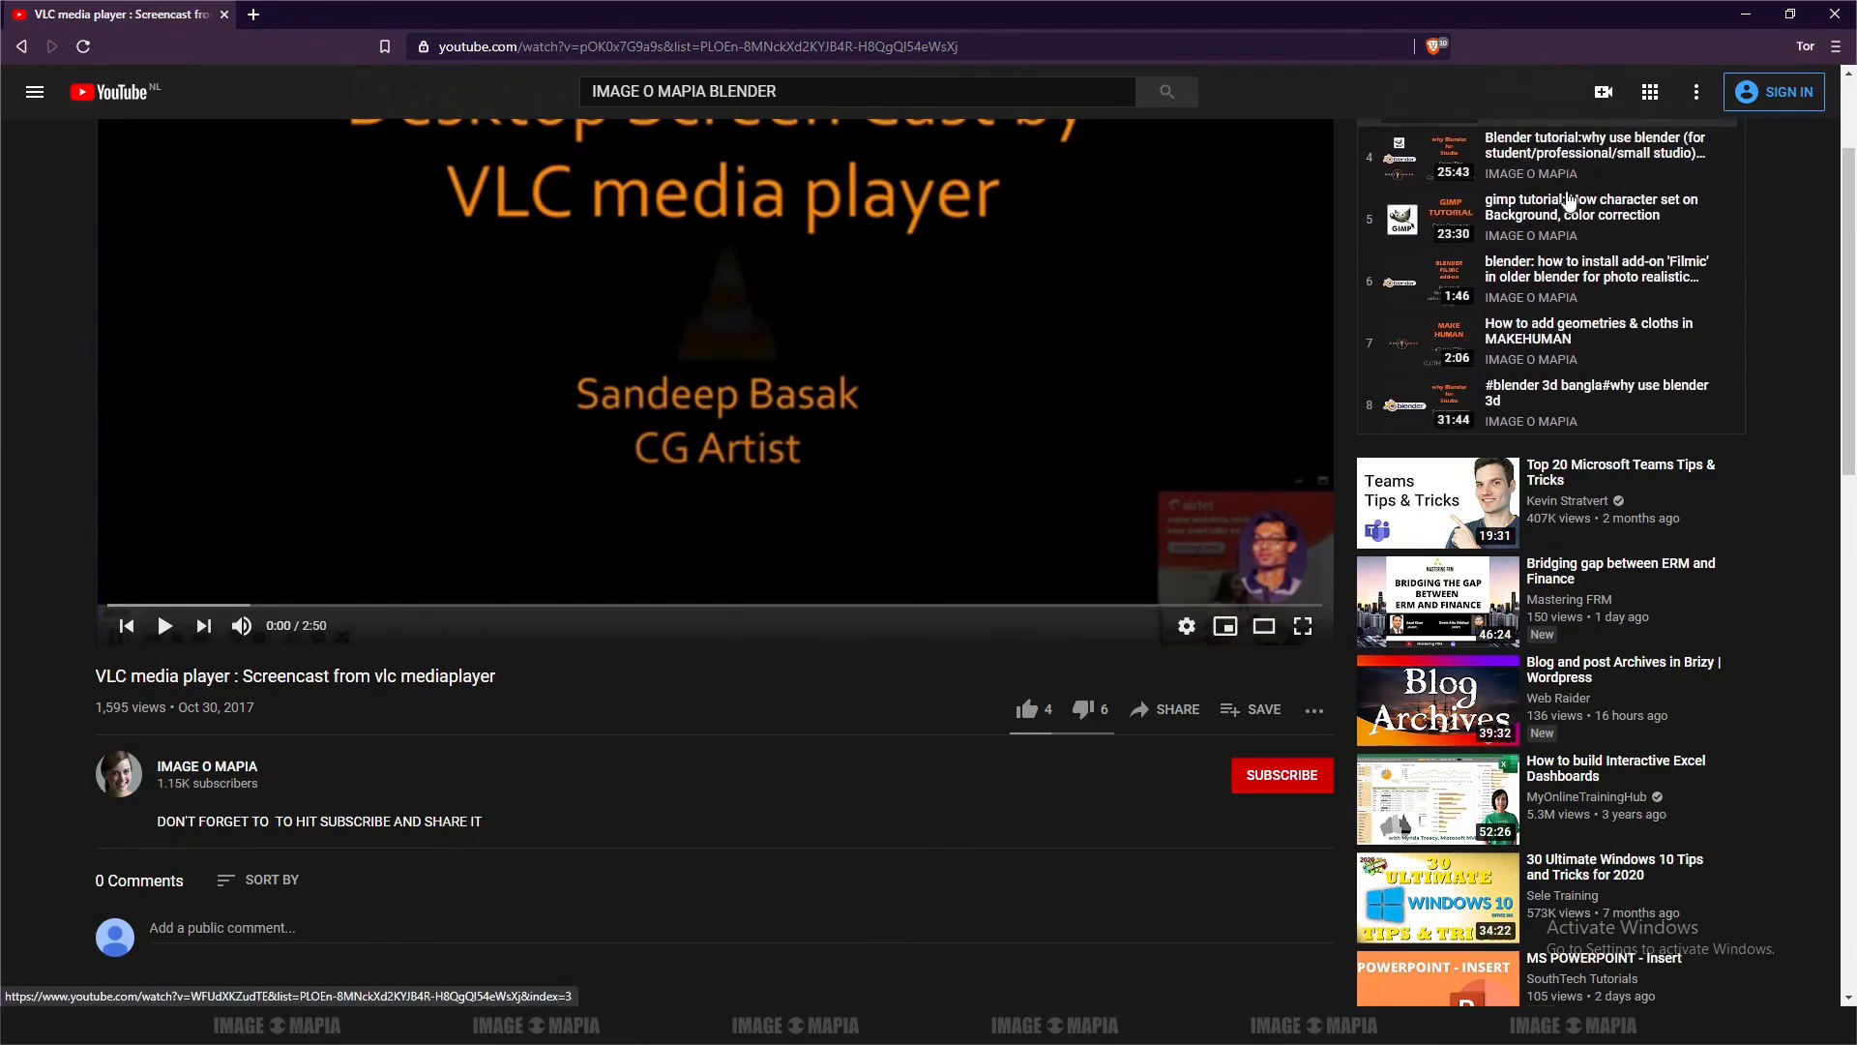
scroll(1568, 199, down, 3)
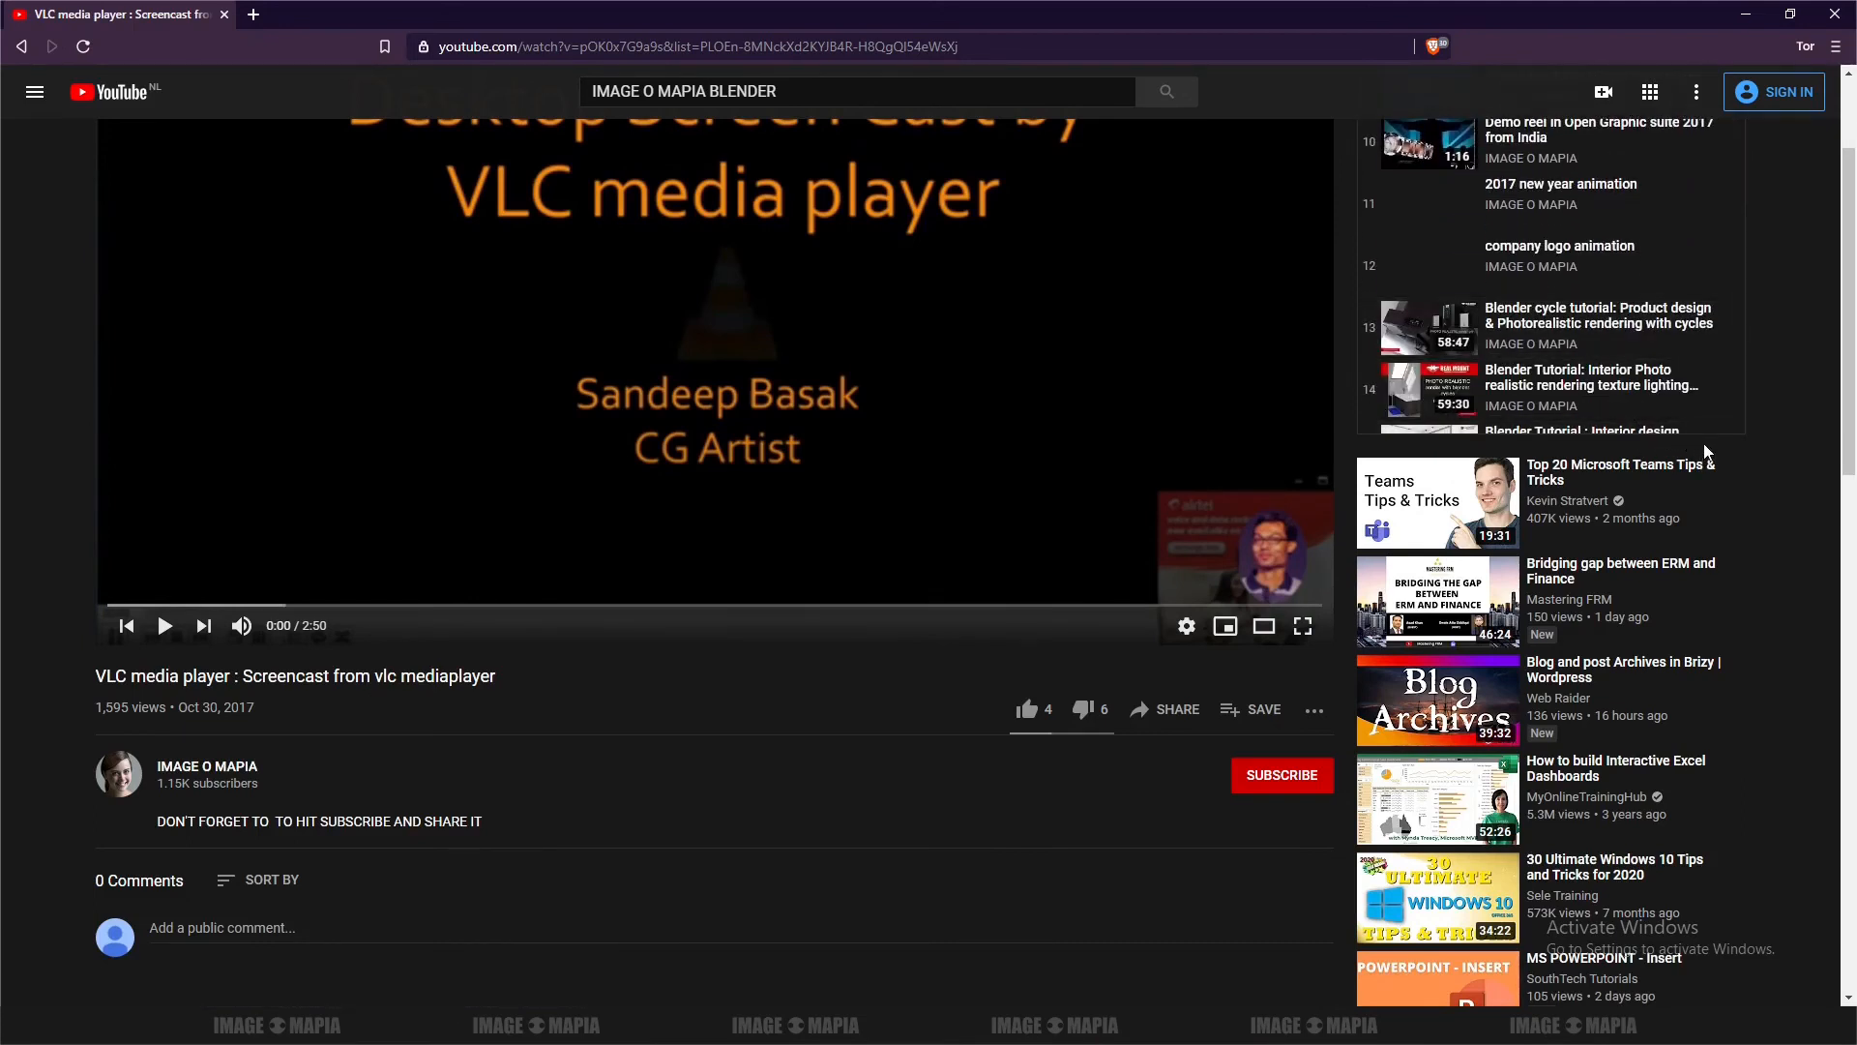
scroll(1568, 332, down, 2)
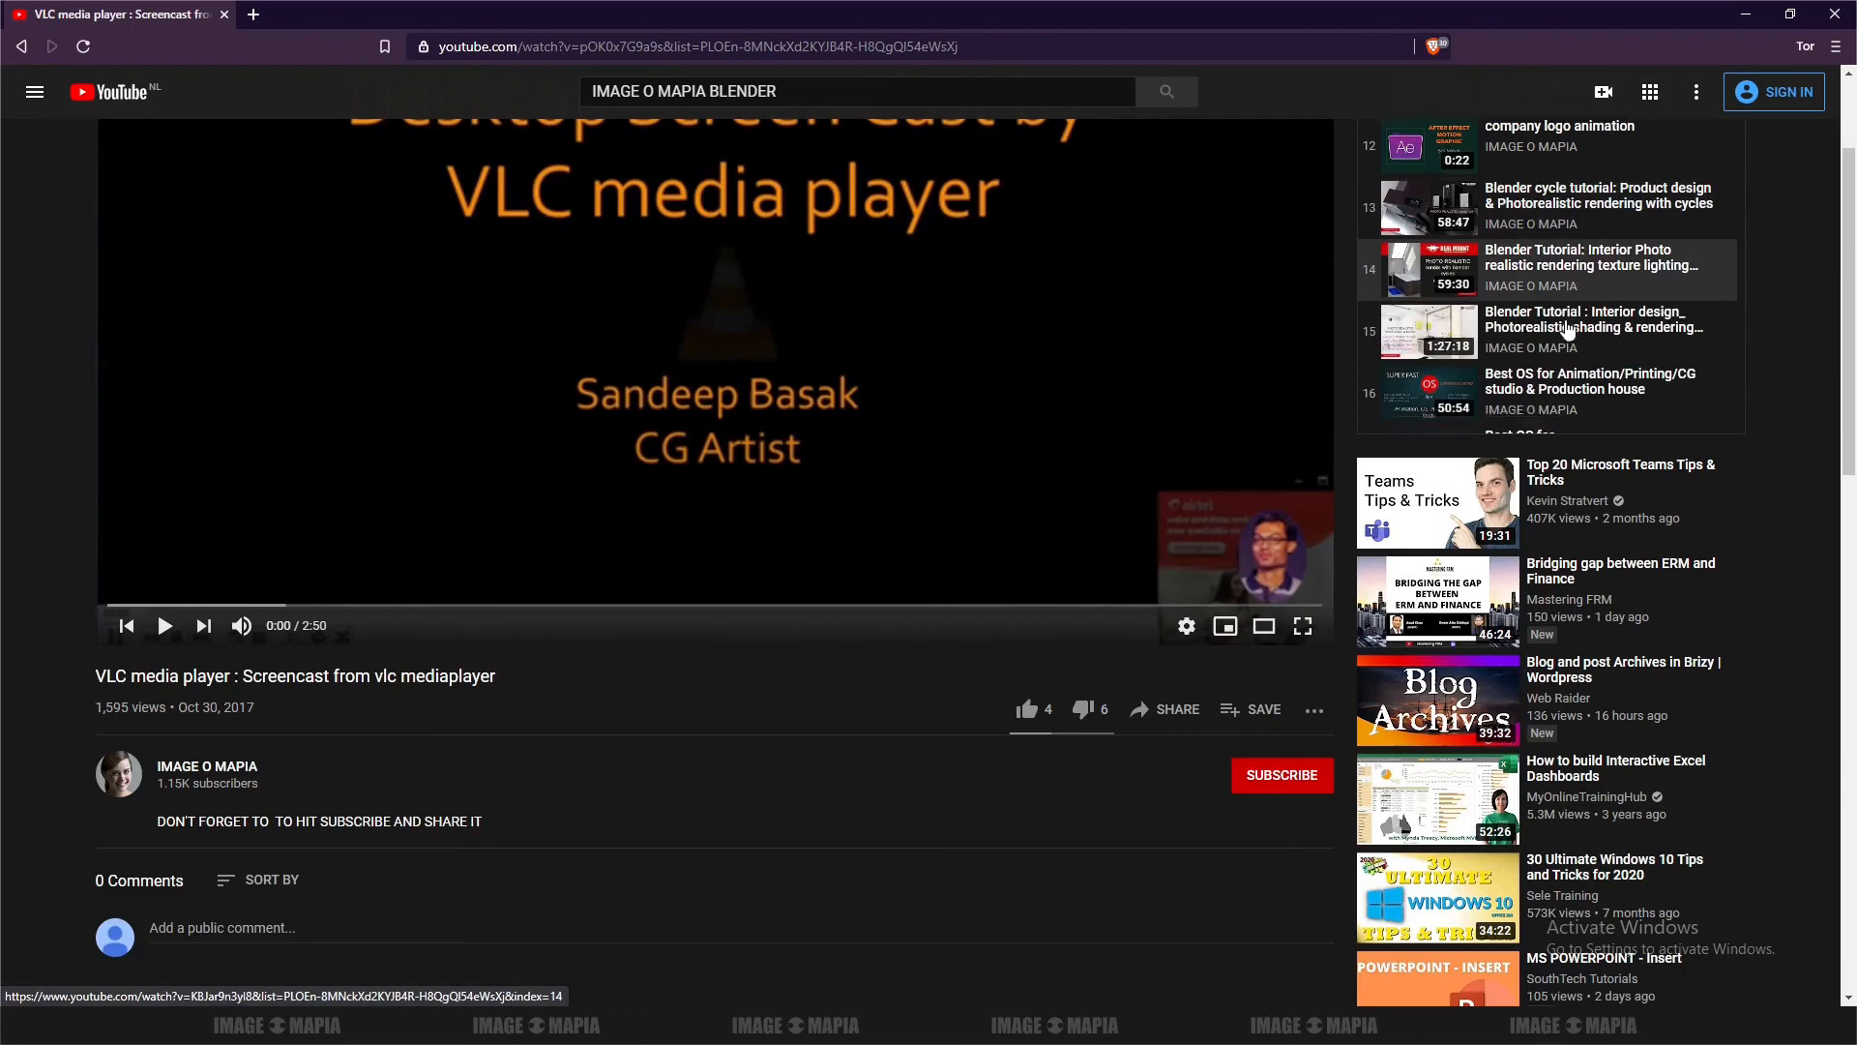
scroll(1568, 331, down, 4)
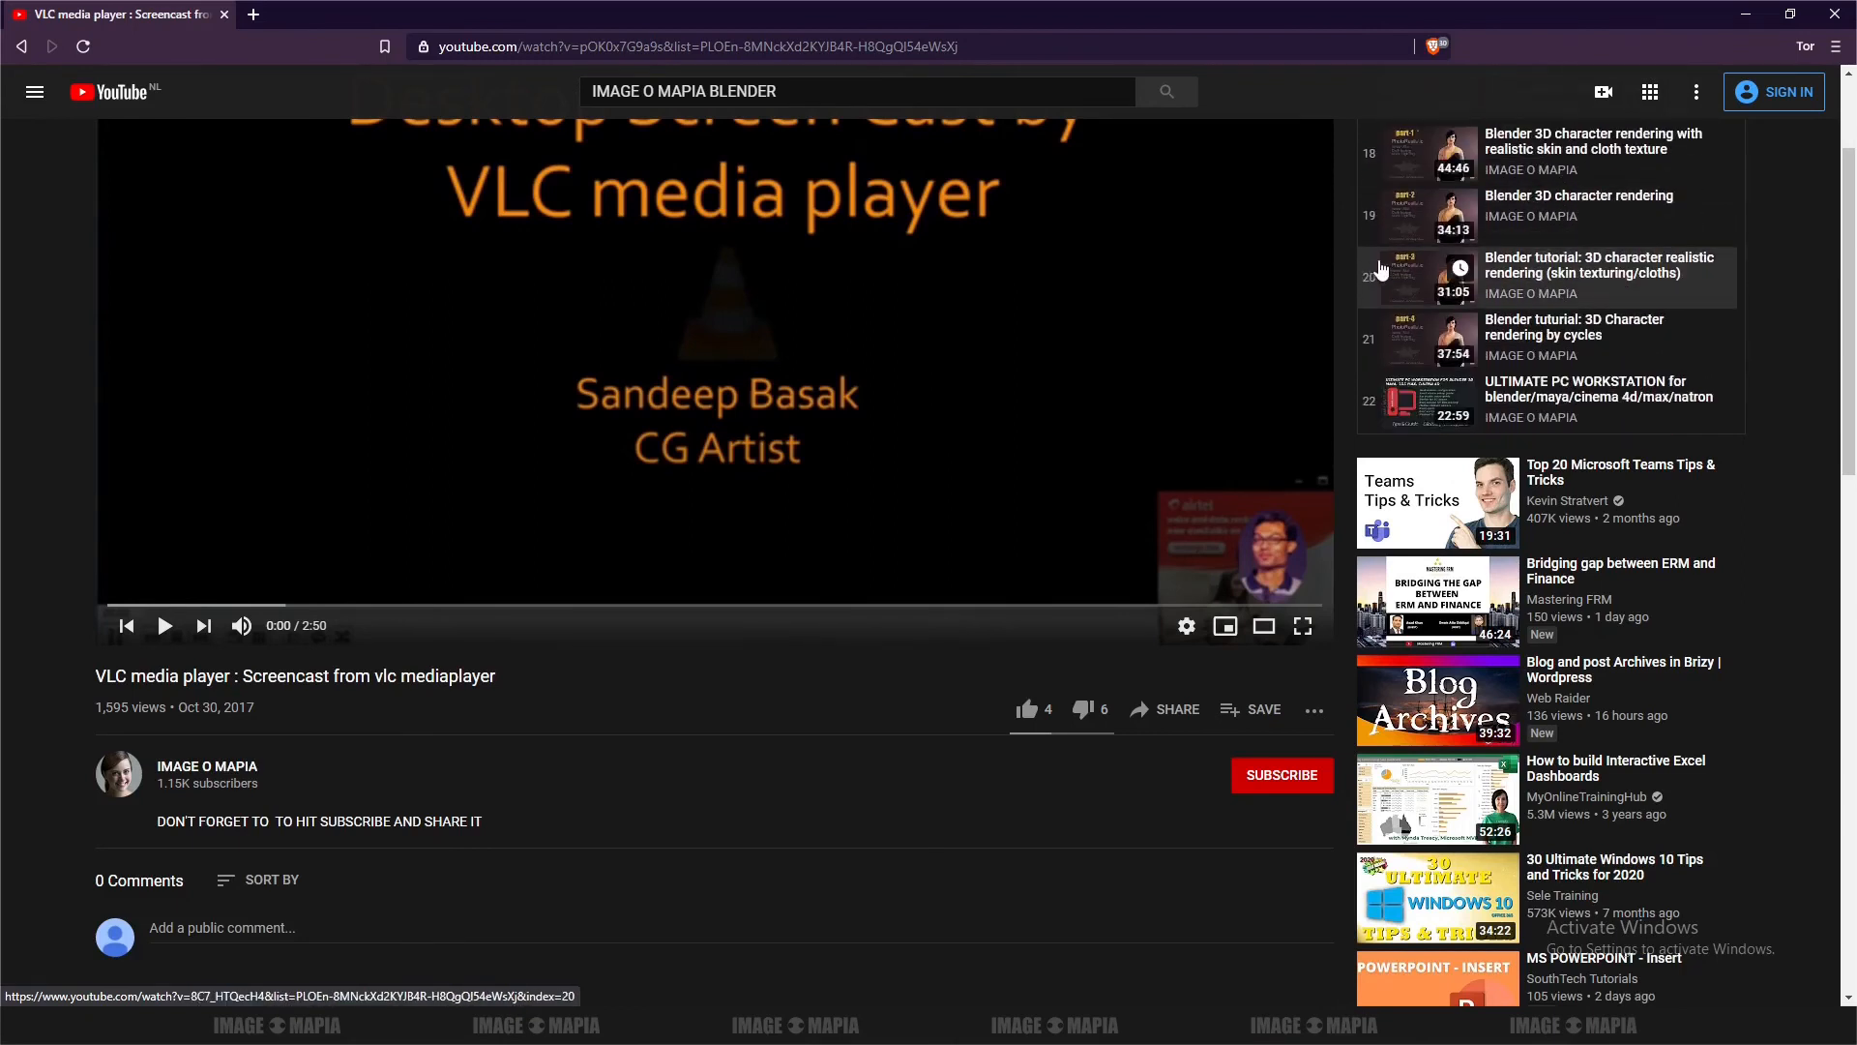
scroll(1504, 357, down, 5)
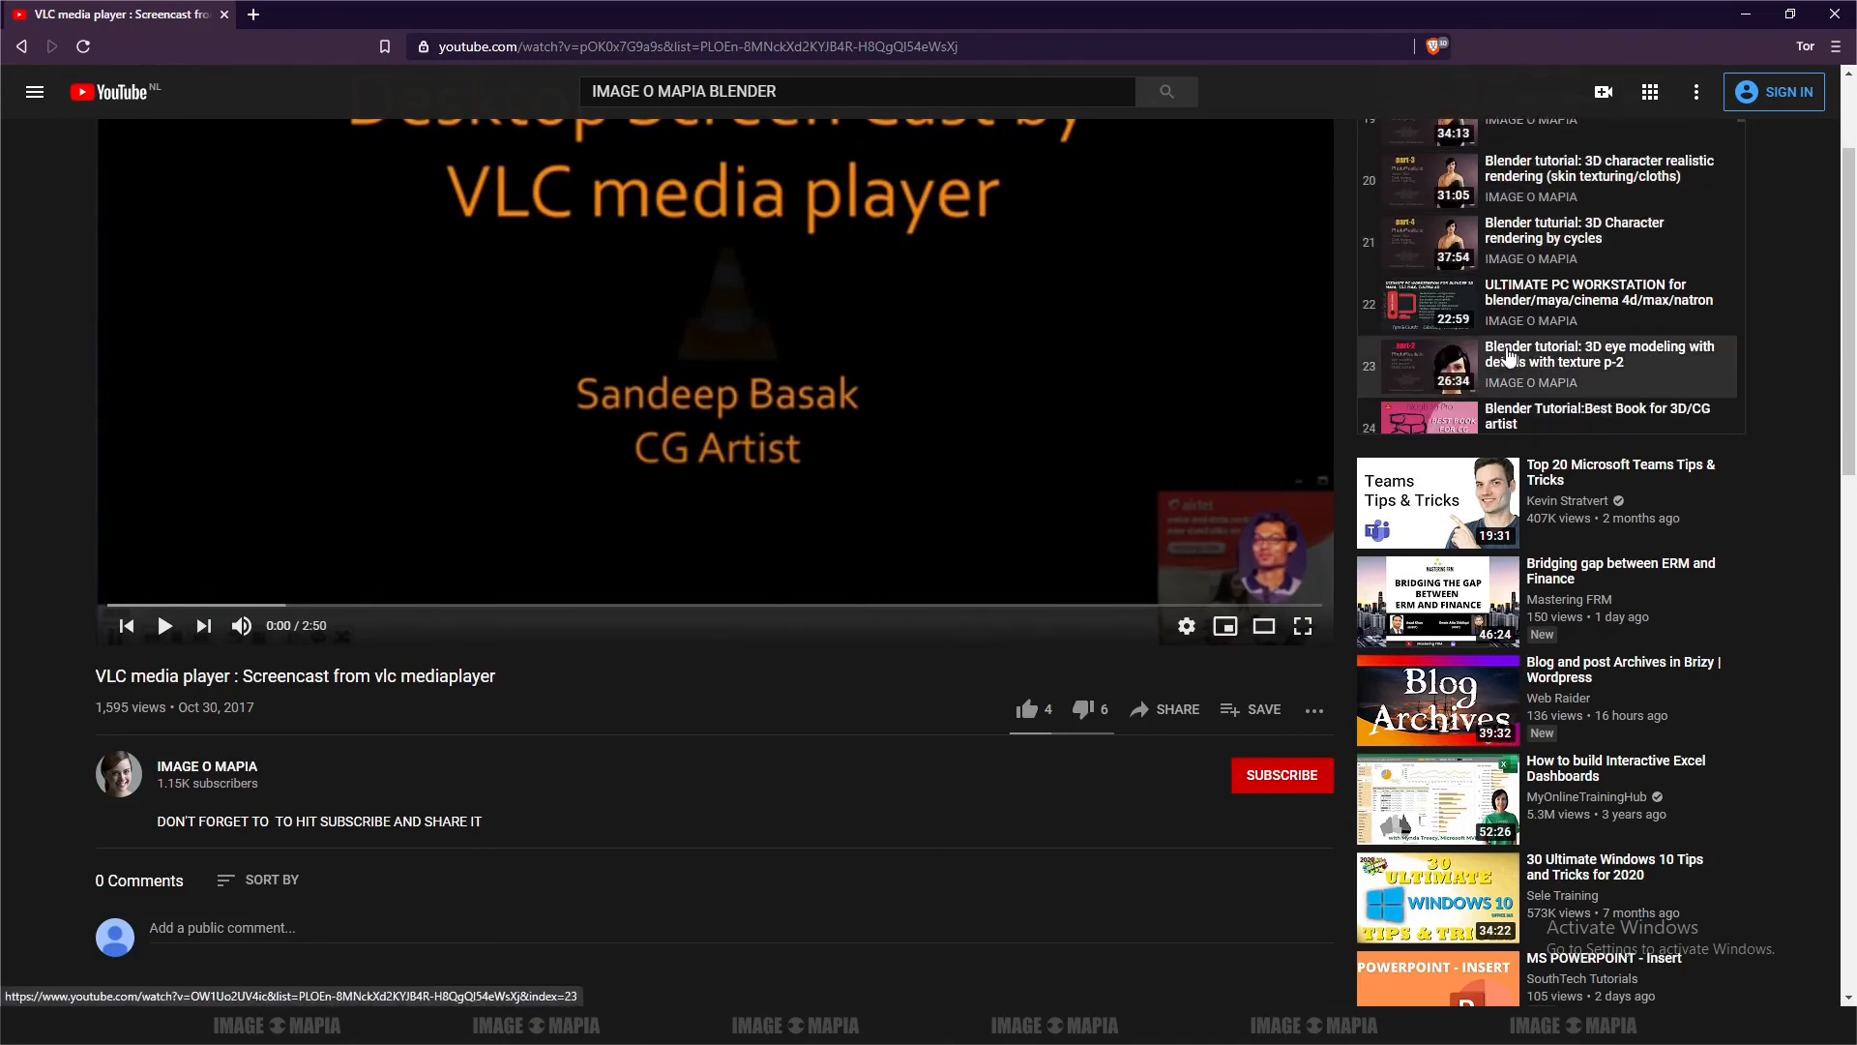
scroll(1510, 356, down, 5)
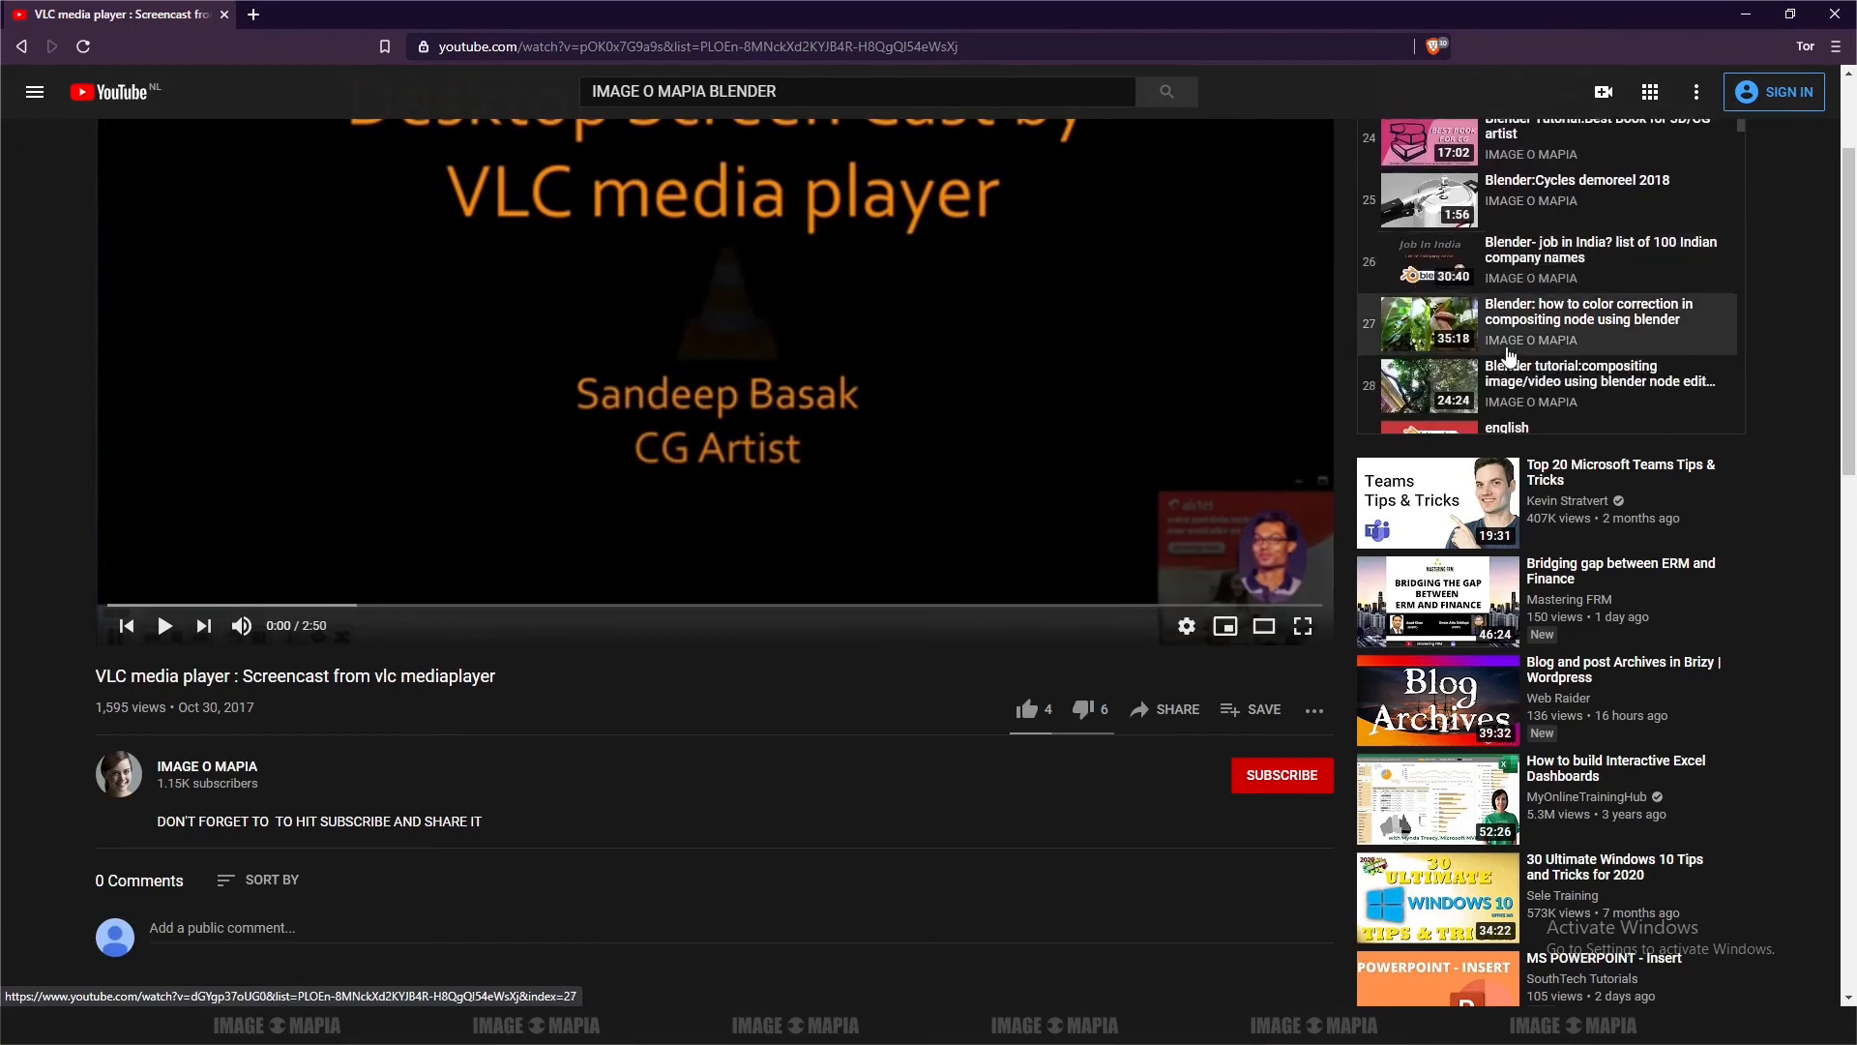
scroll(1510, 355, down, 5)
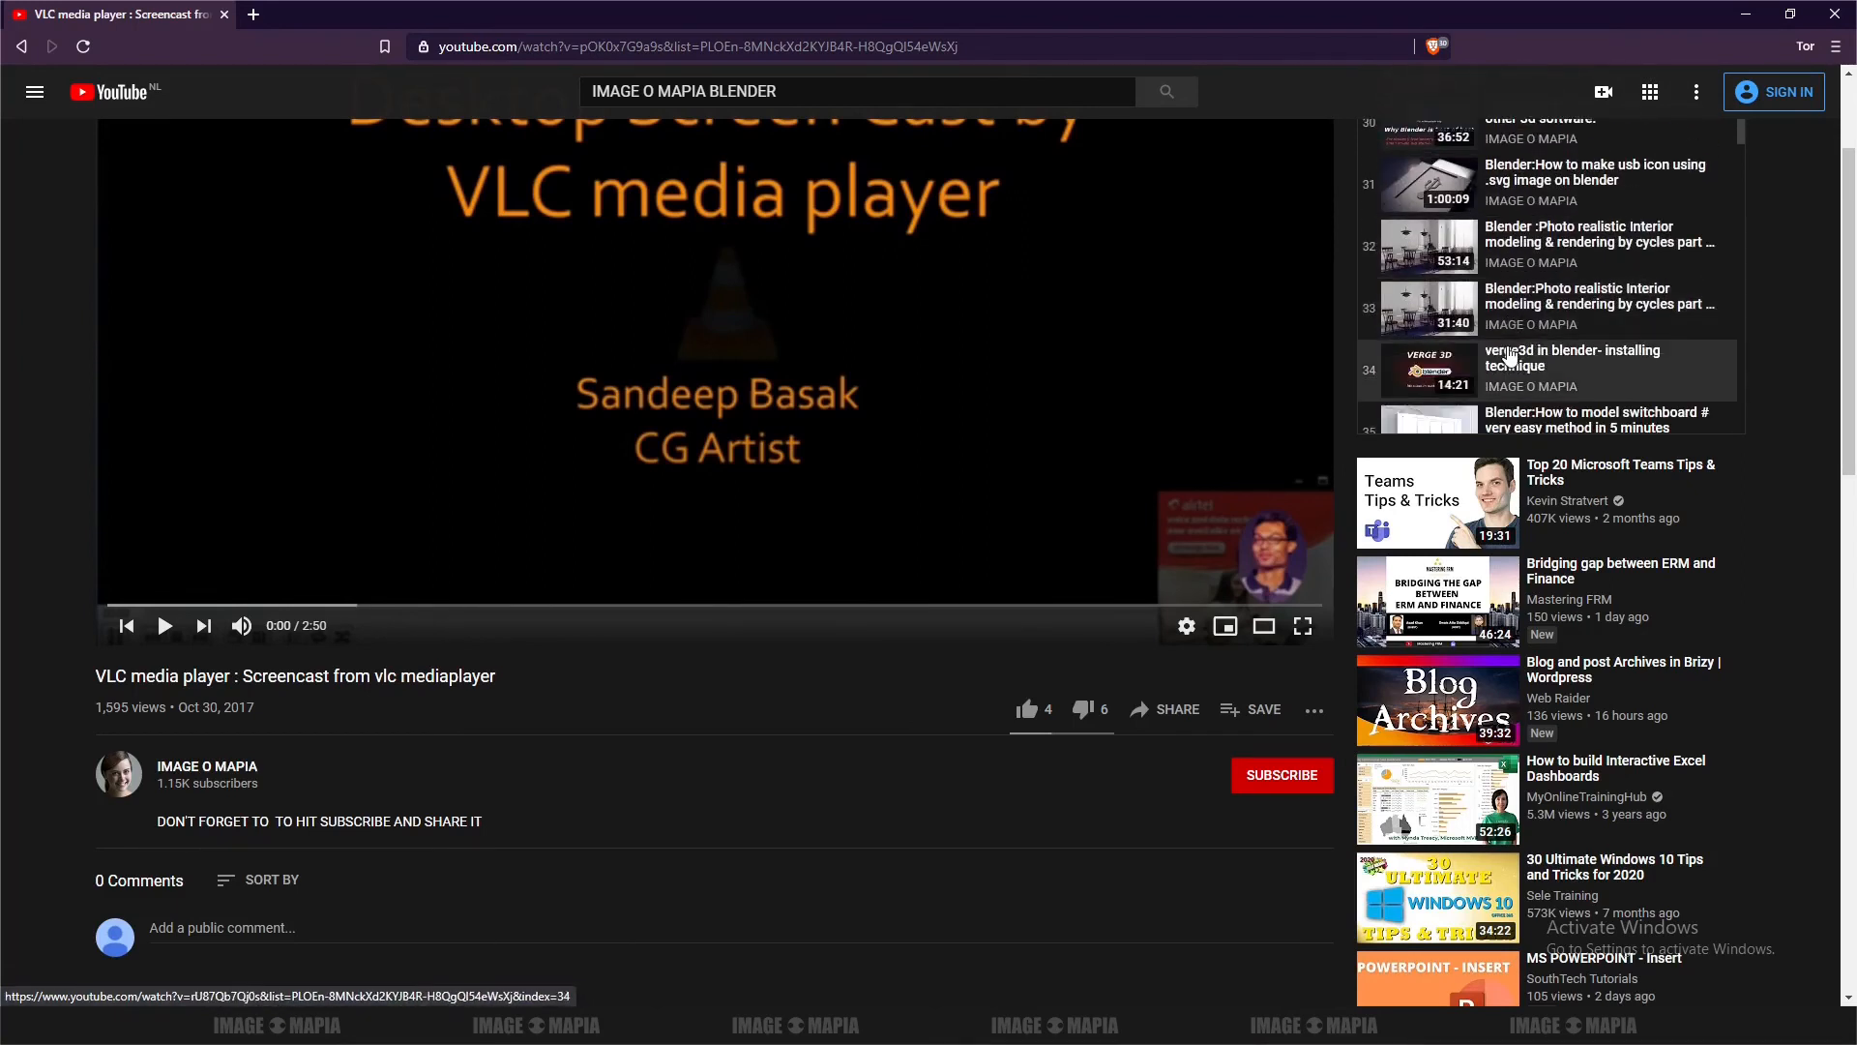
scroll(1510, 355, down, 5)
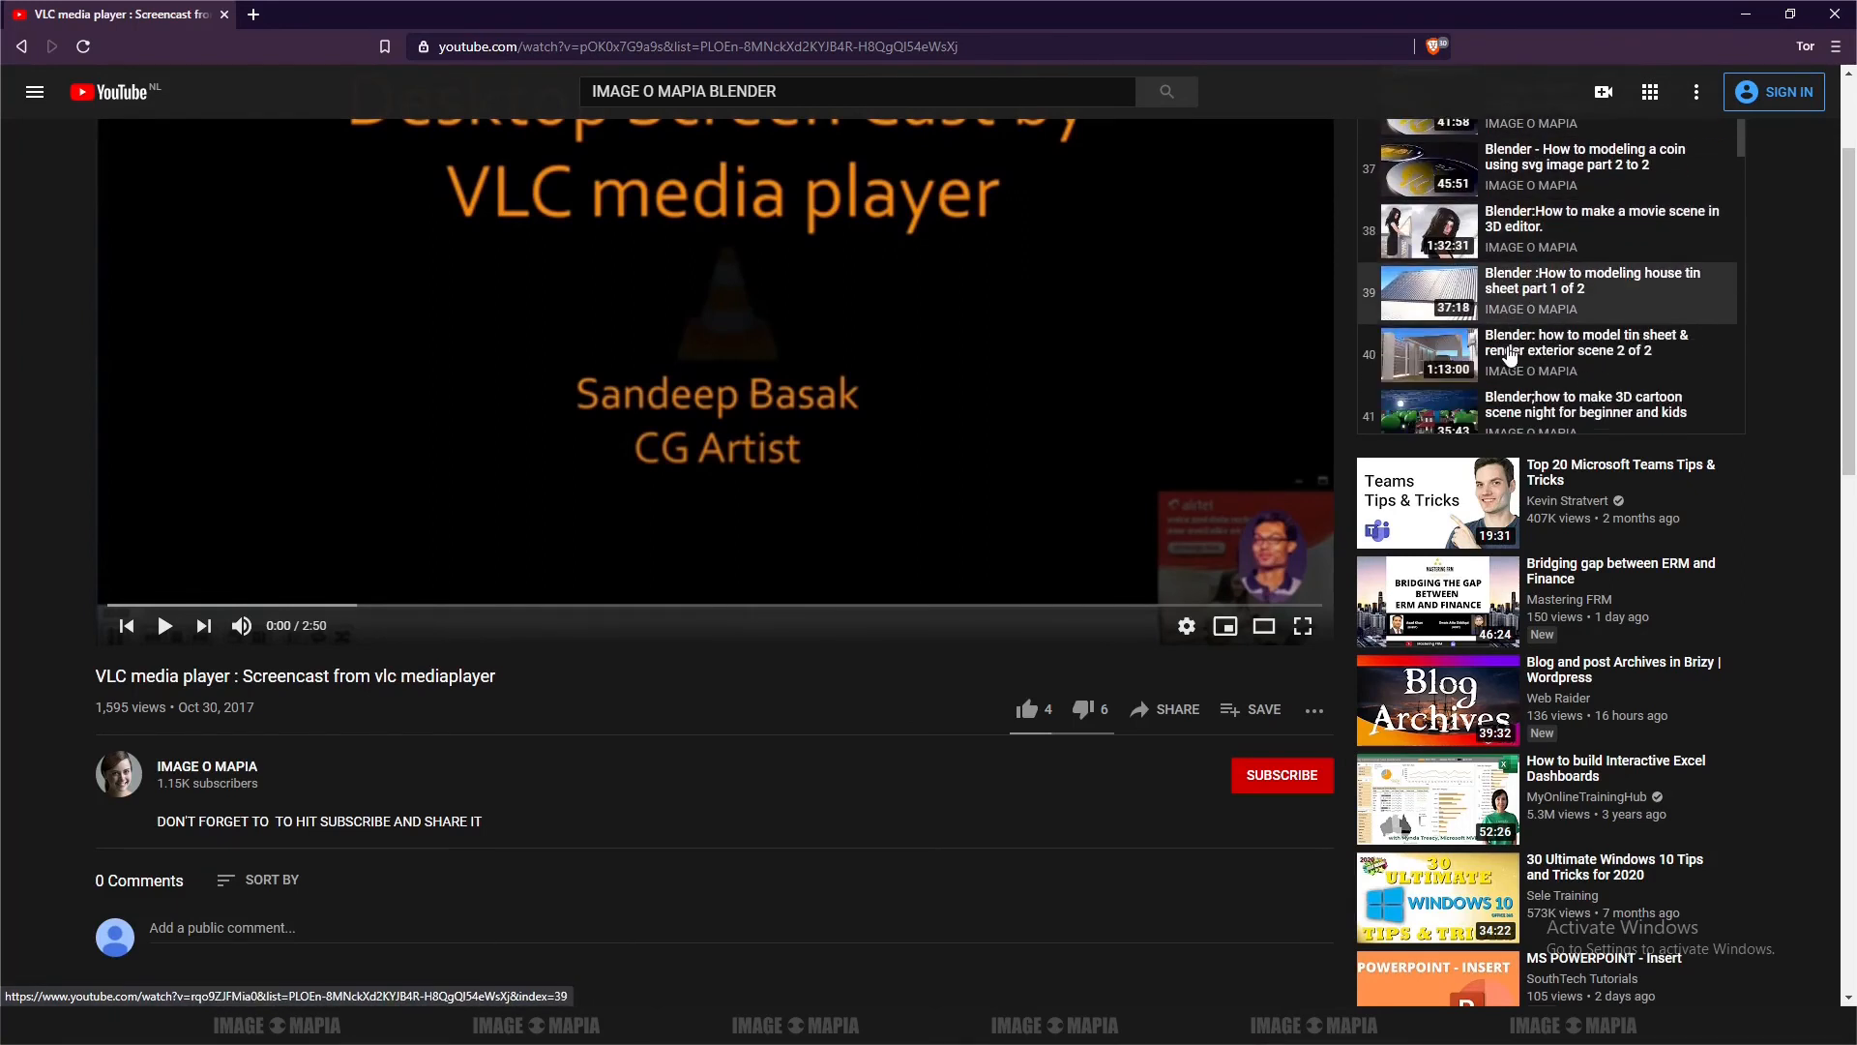
scroll(1510, 355, down, 1)
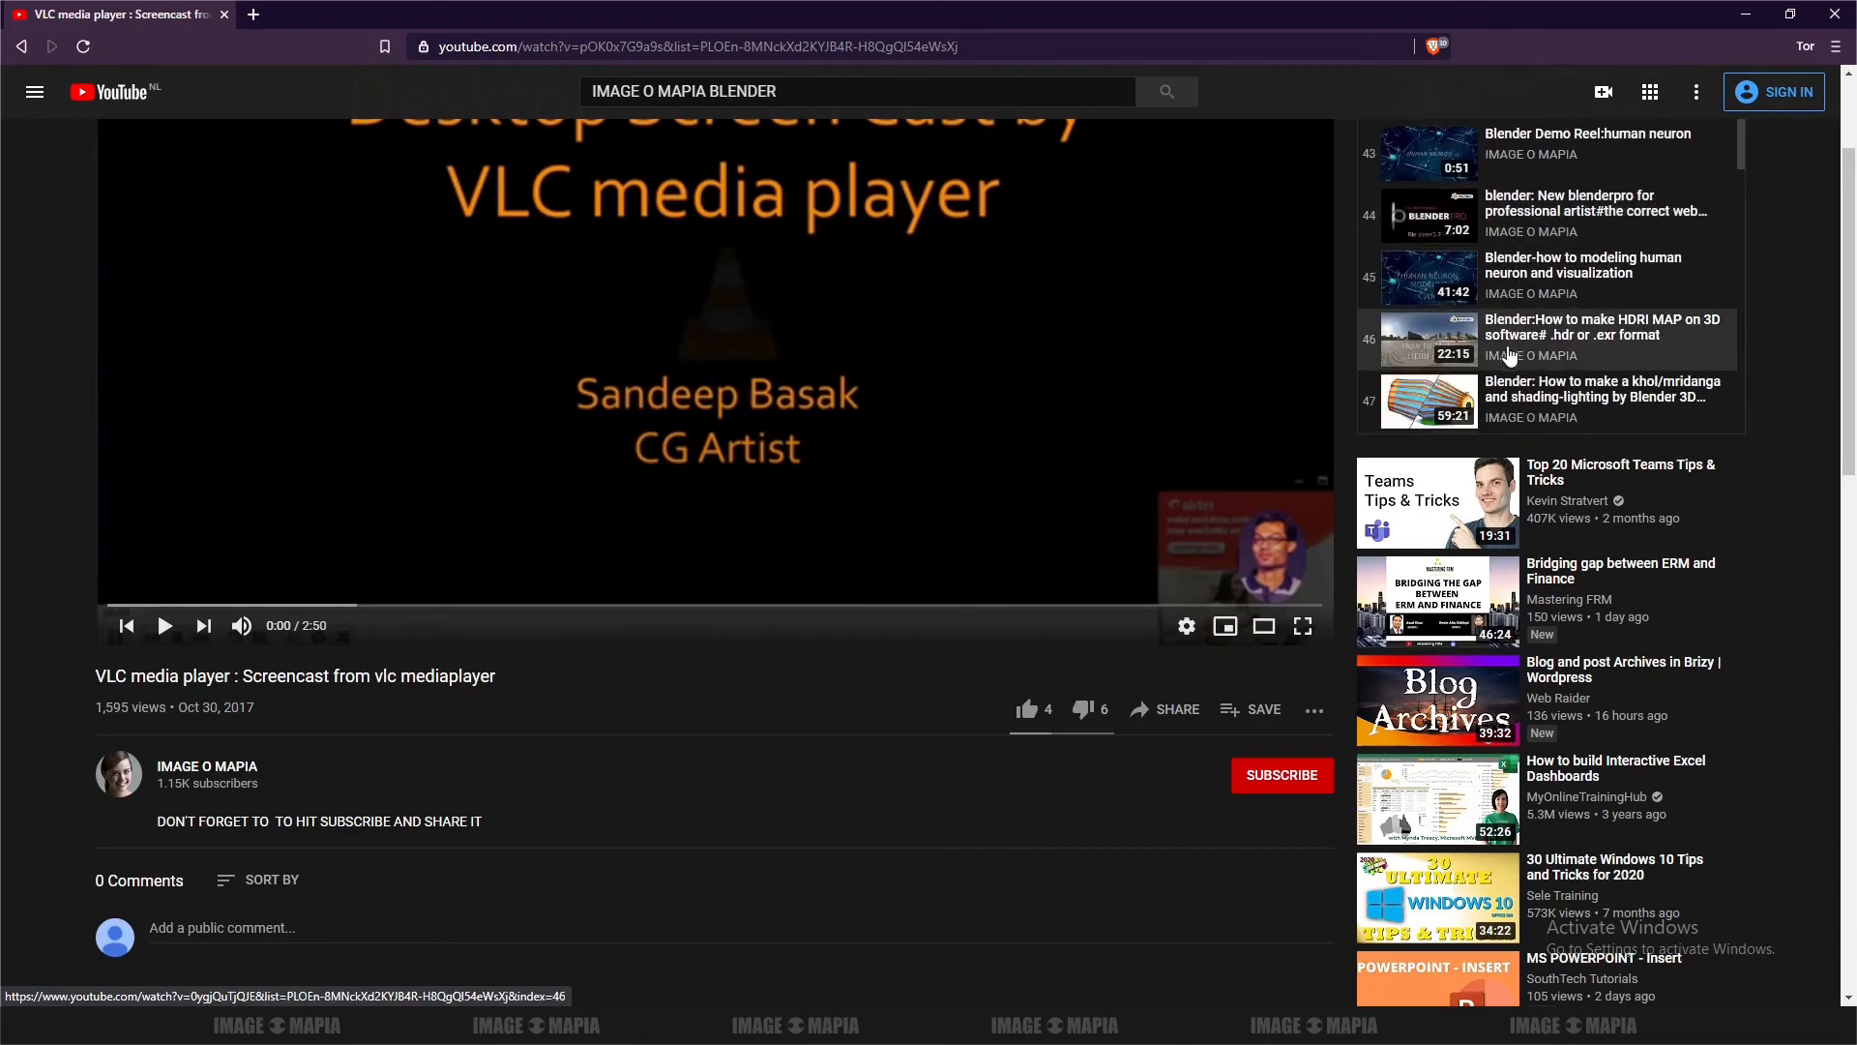
scroll(1511, 355, down, 2)
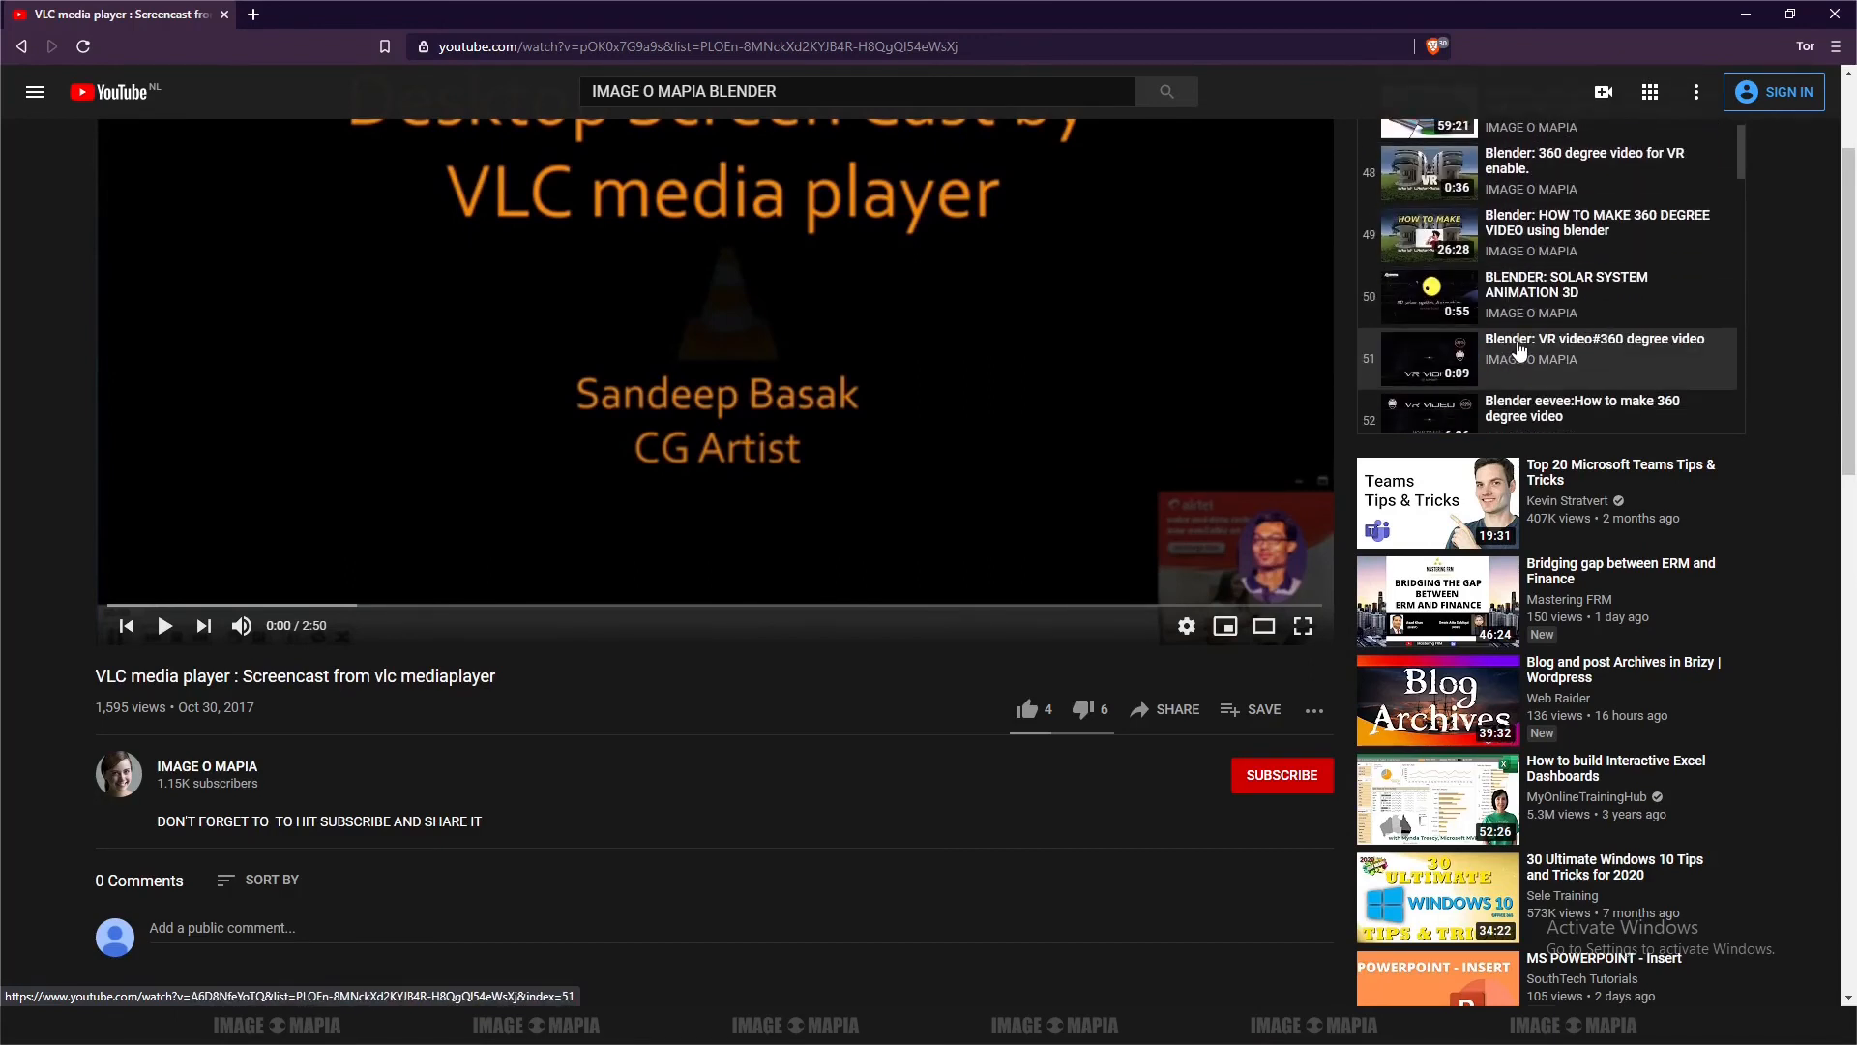
scroll(1504, 311, down, 5)
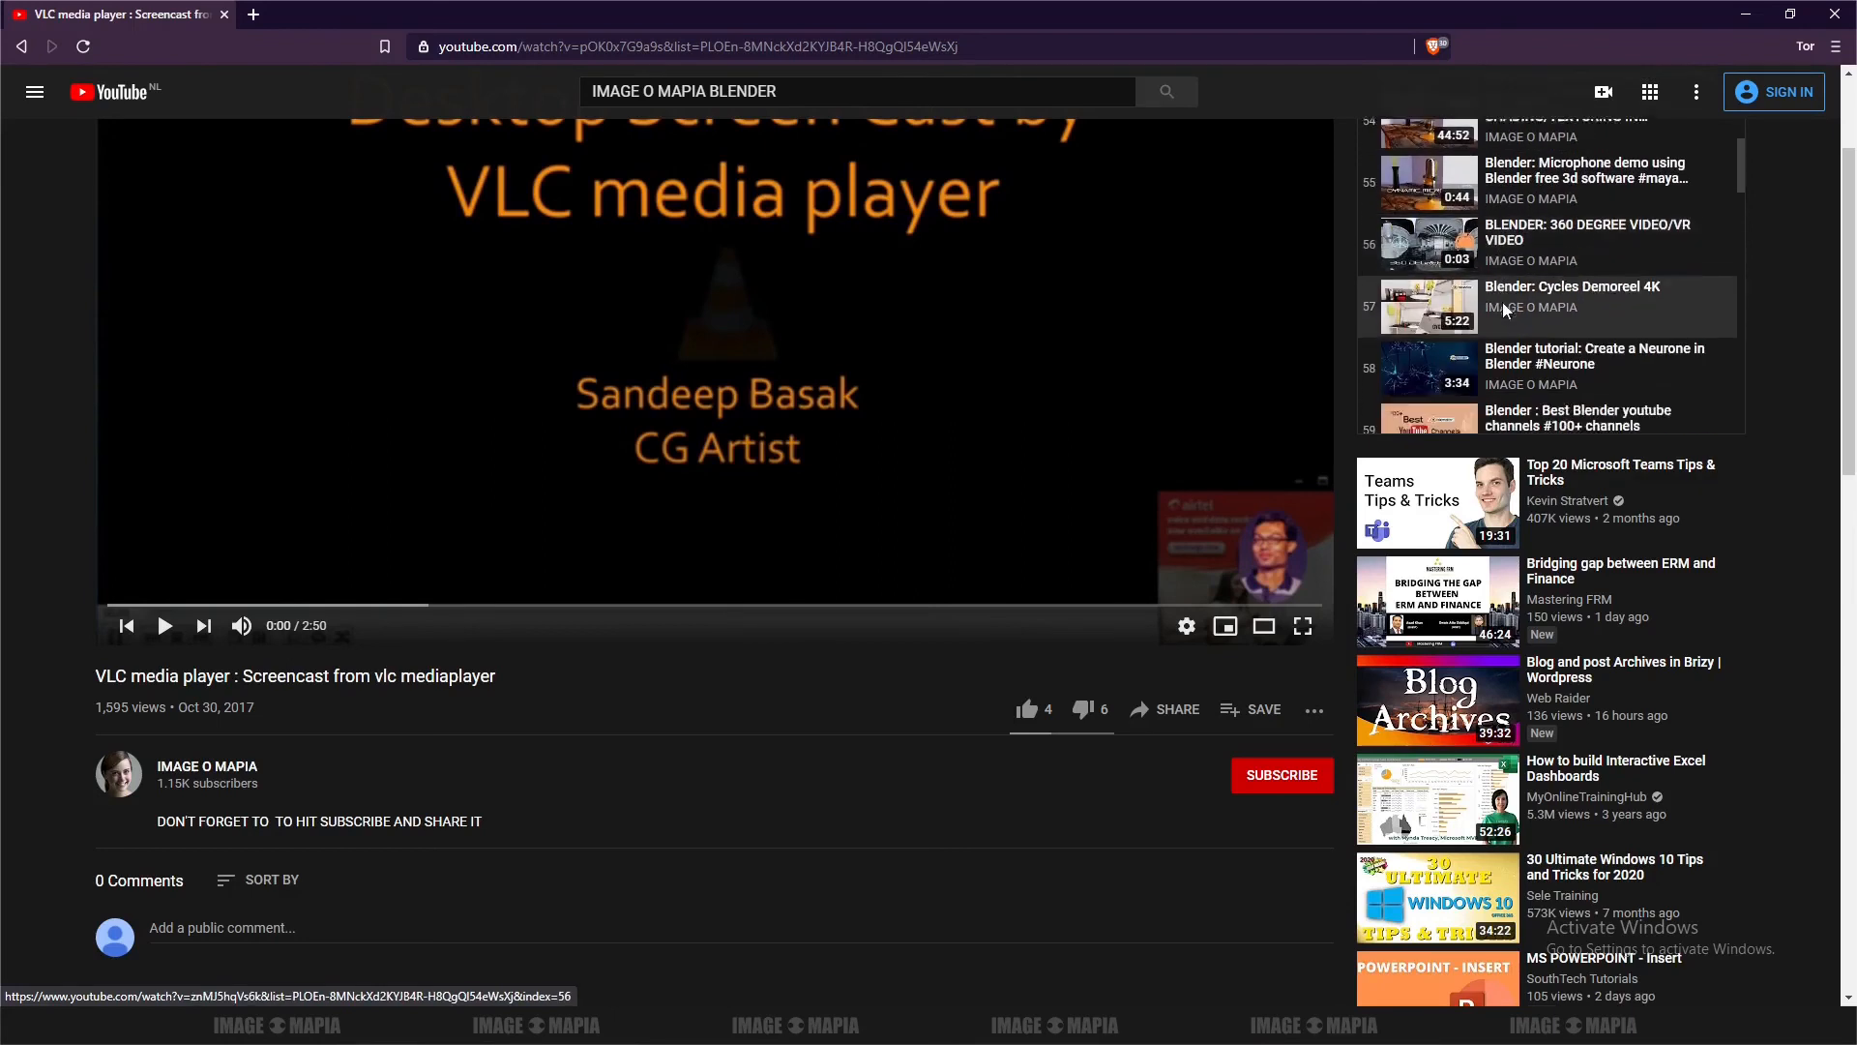
scroll(1501, 306, down, 5)
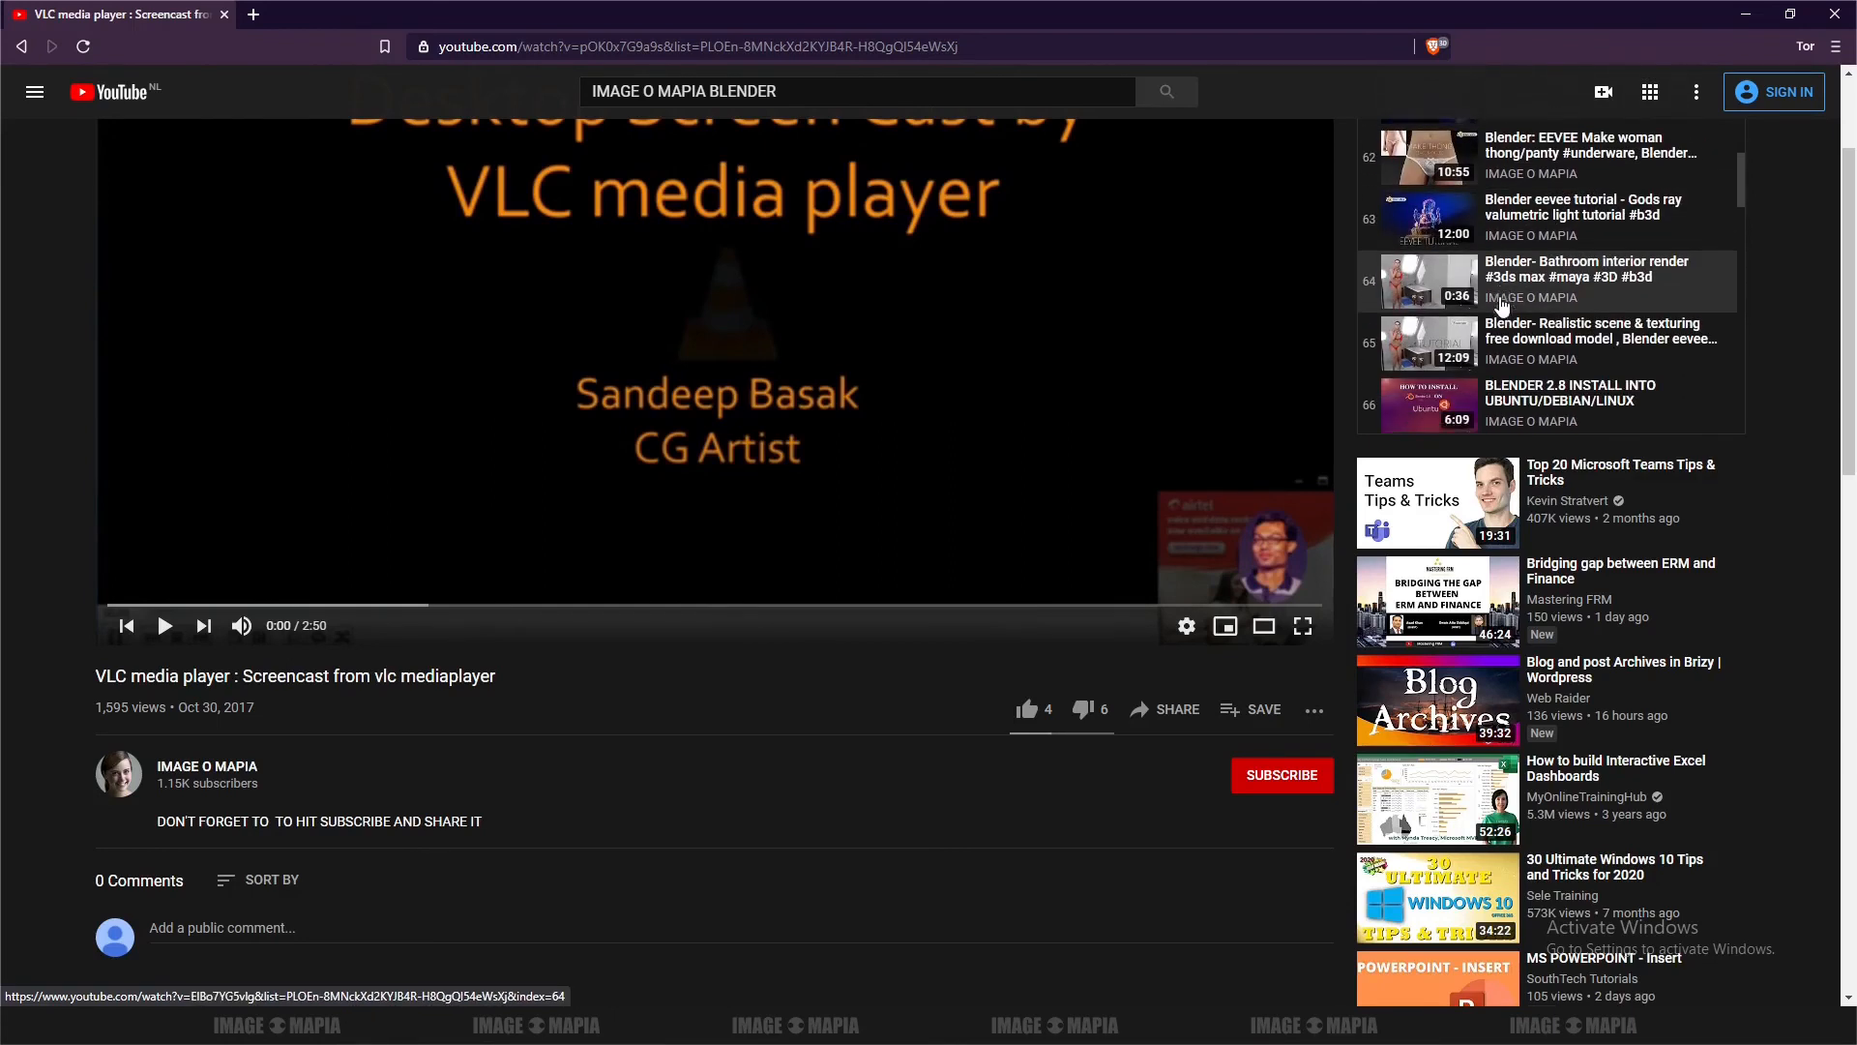
scroll(1501, 305, down, 3)
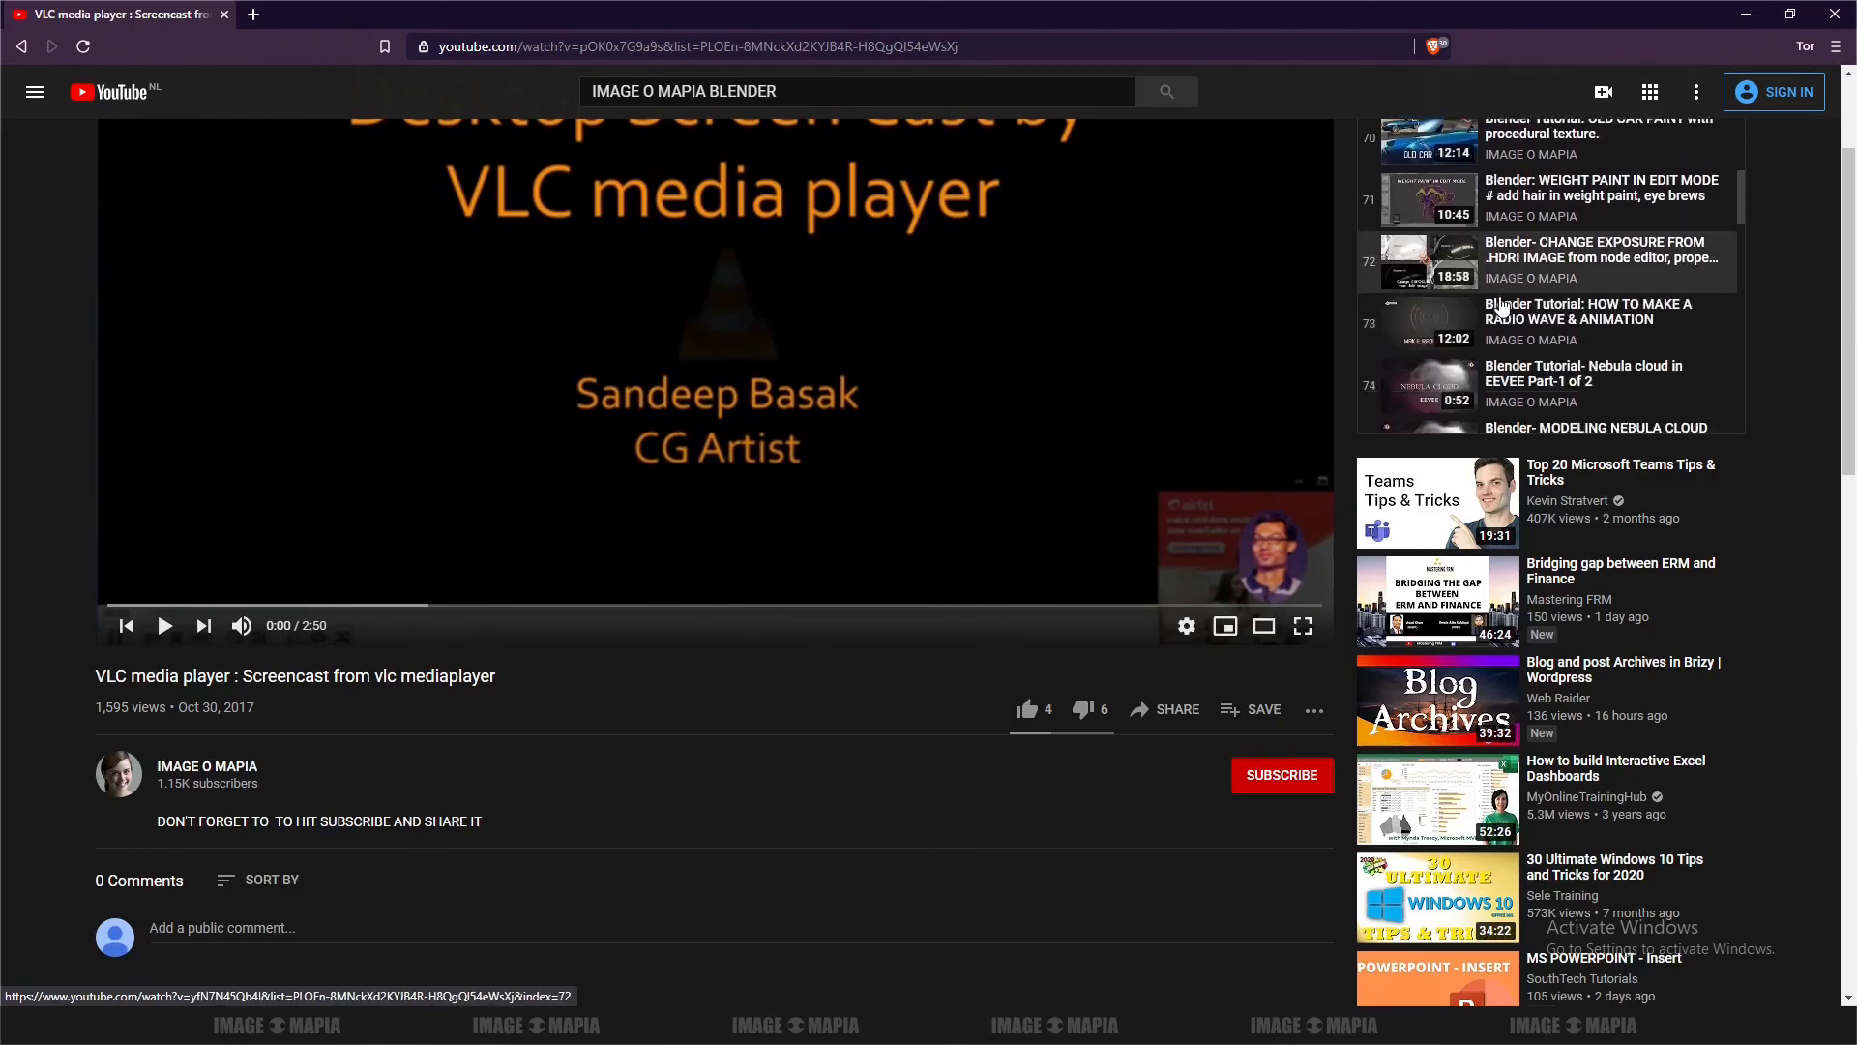
scroll(1502, 306, down, 1)
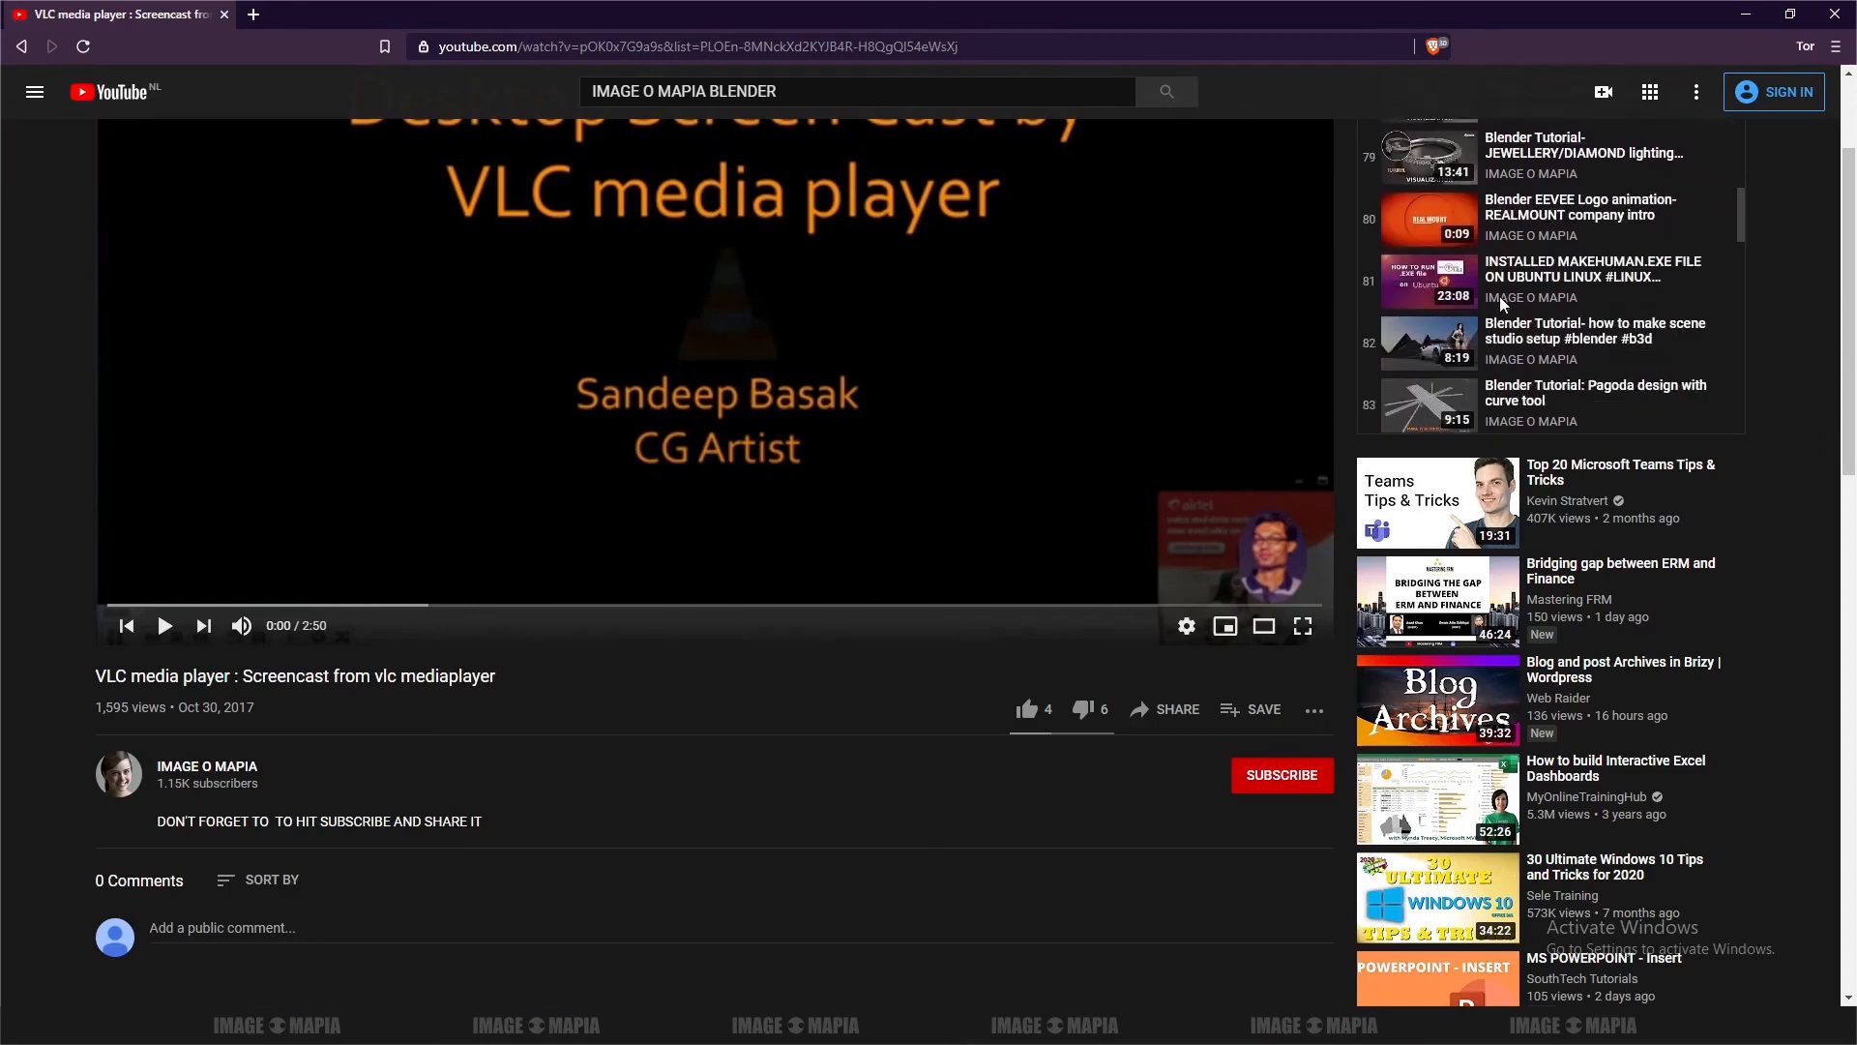
scroll(1501, 306, down, 4)
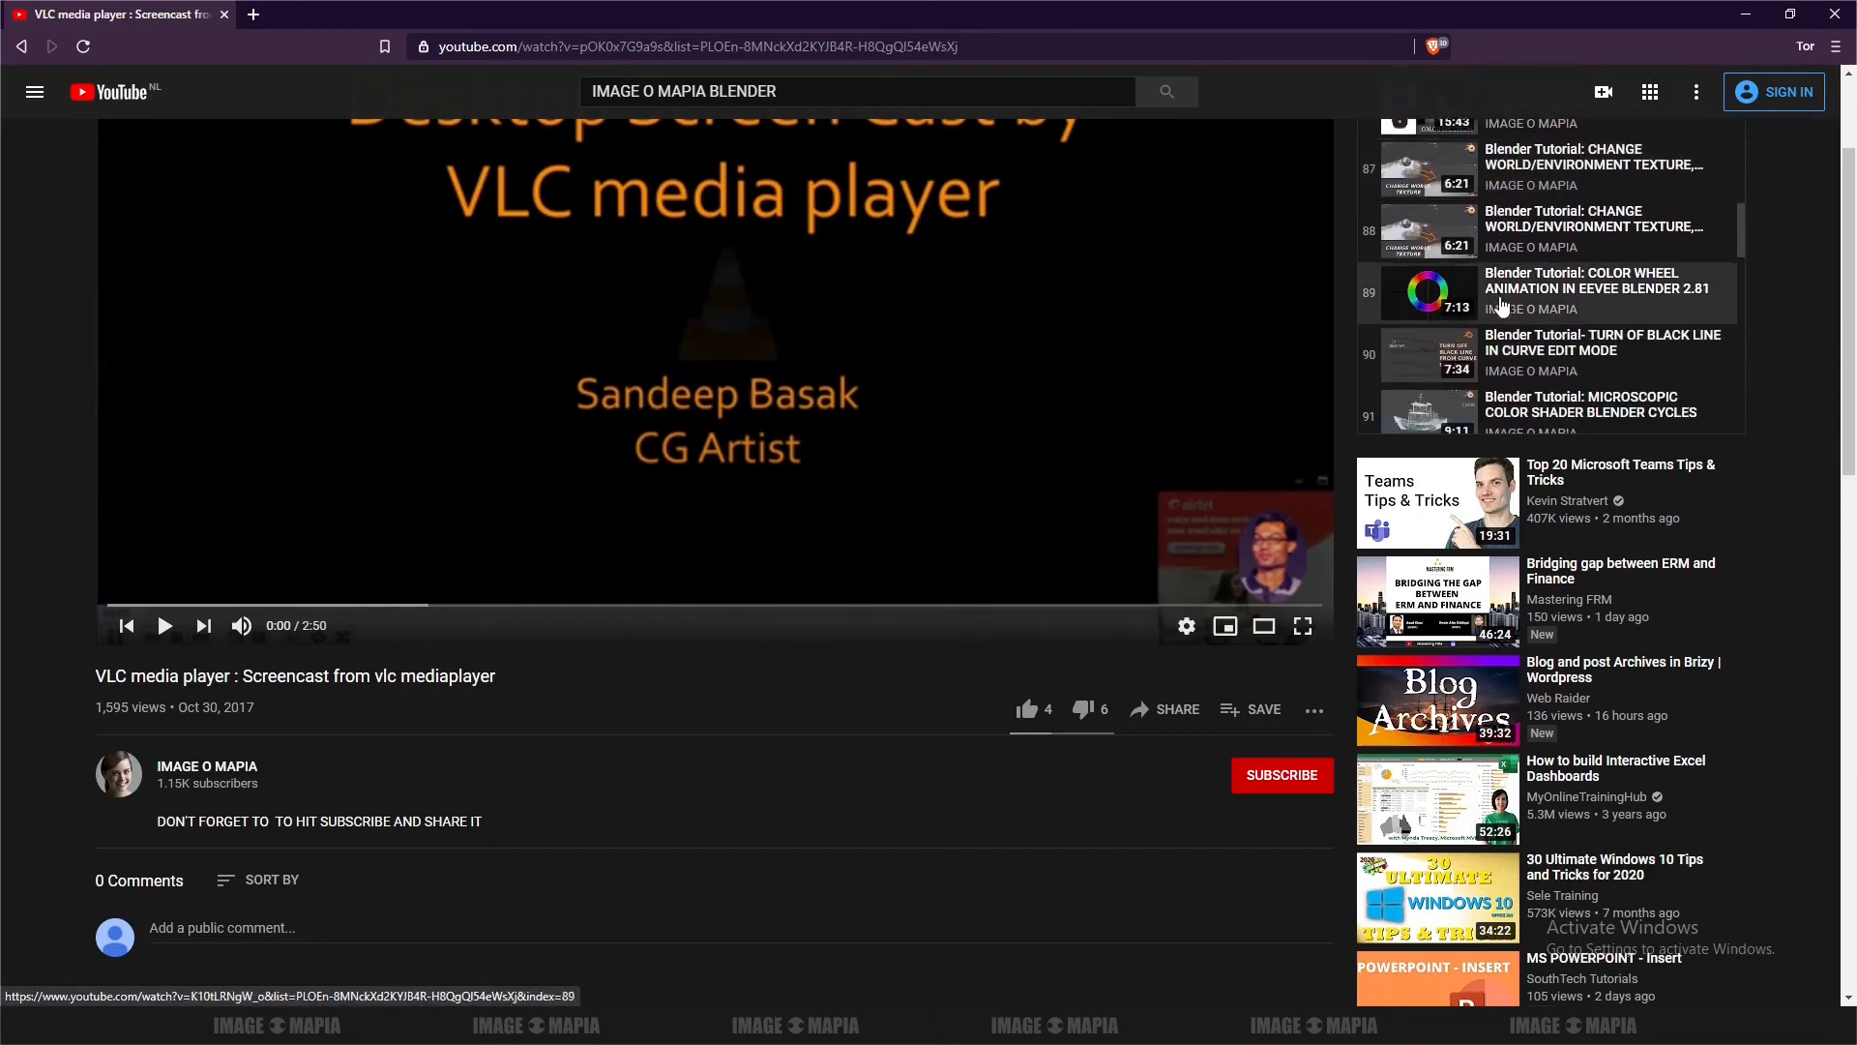
scroll(1501, 306, down, 4)
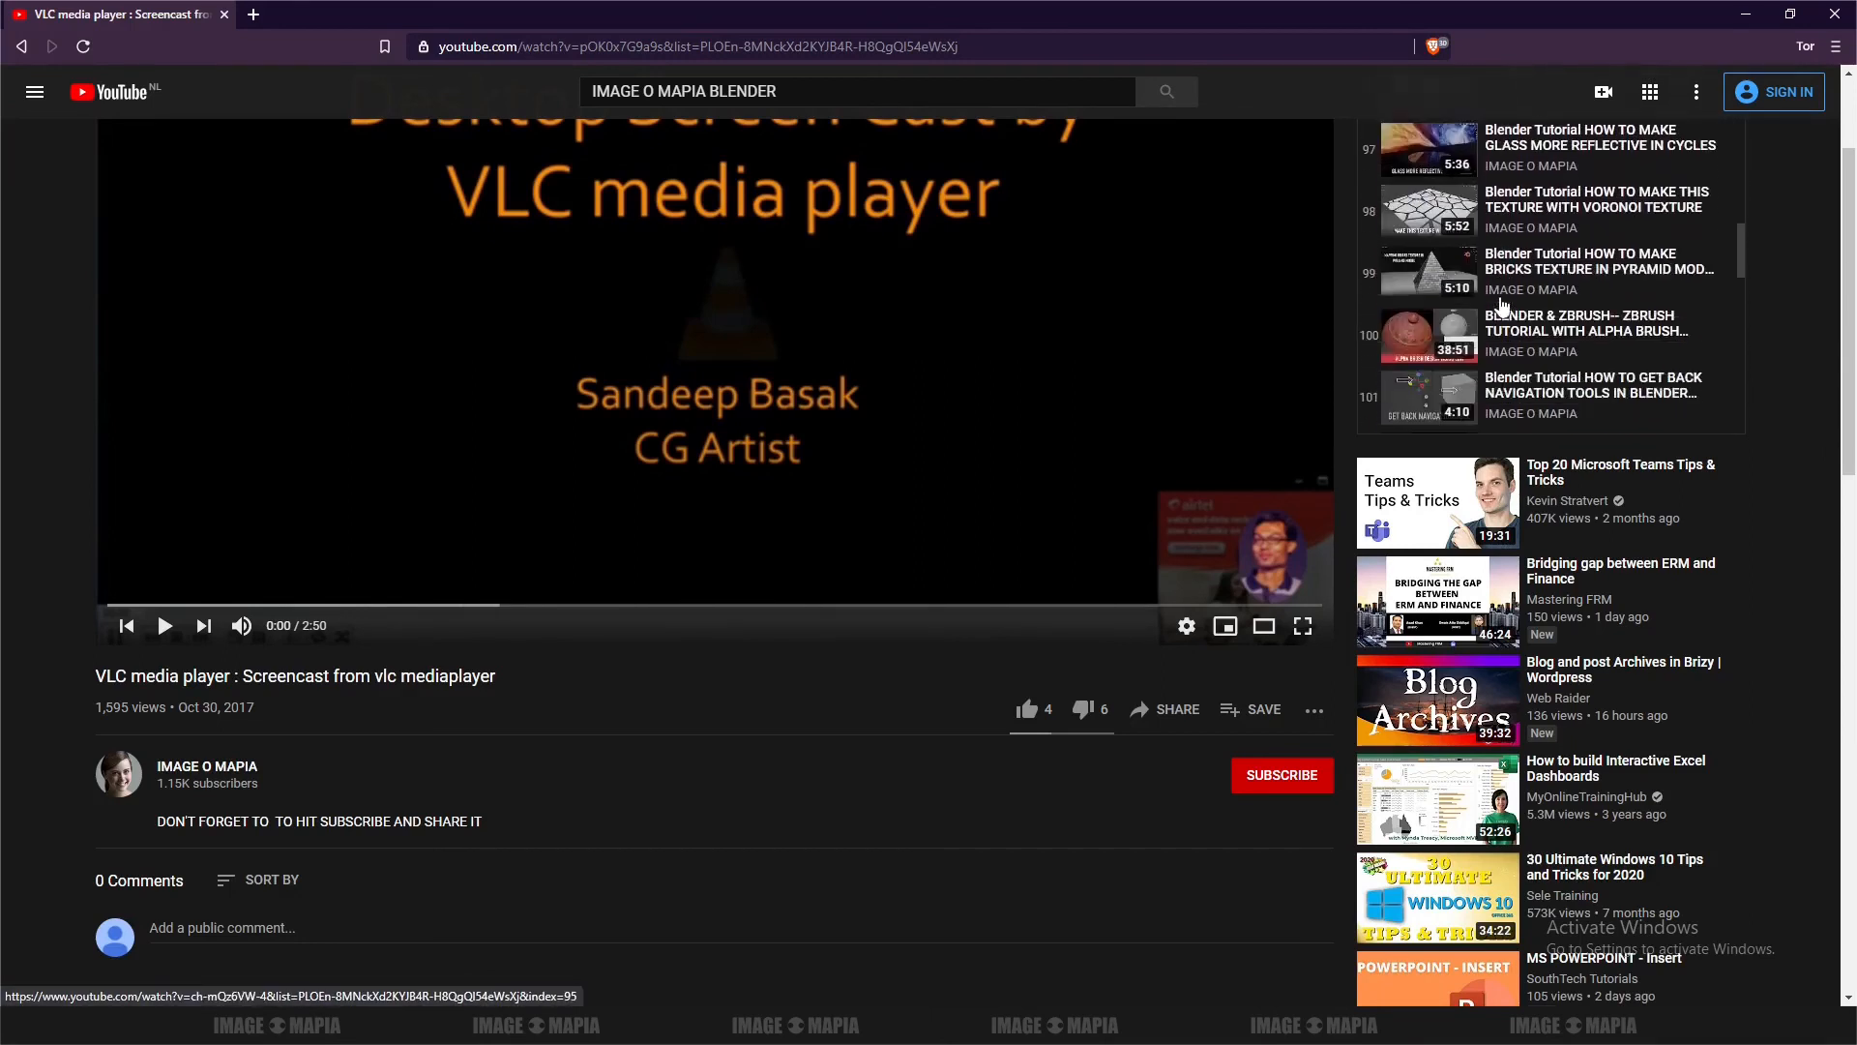
scroll(1501, 306, down, 5)
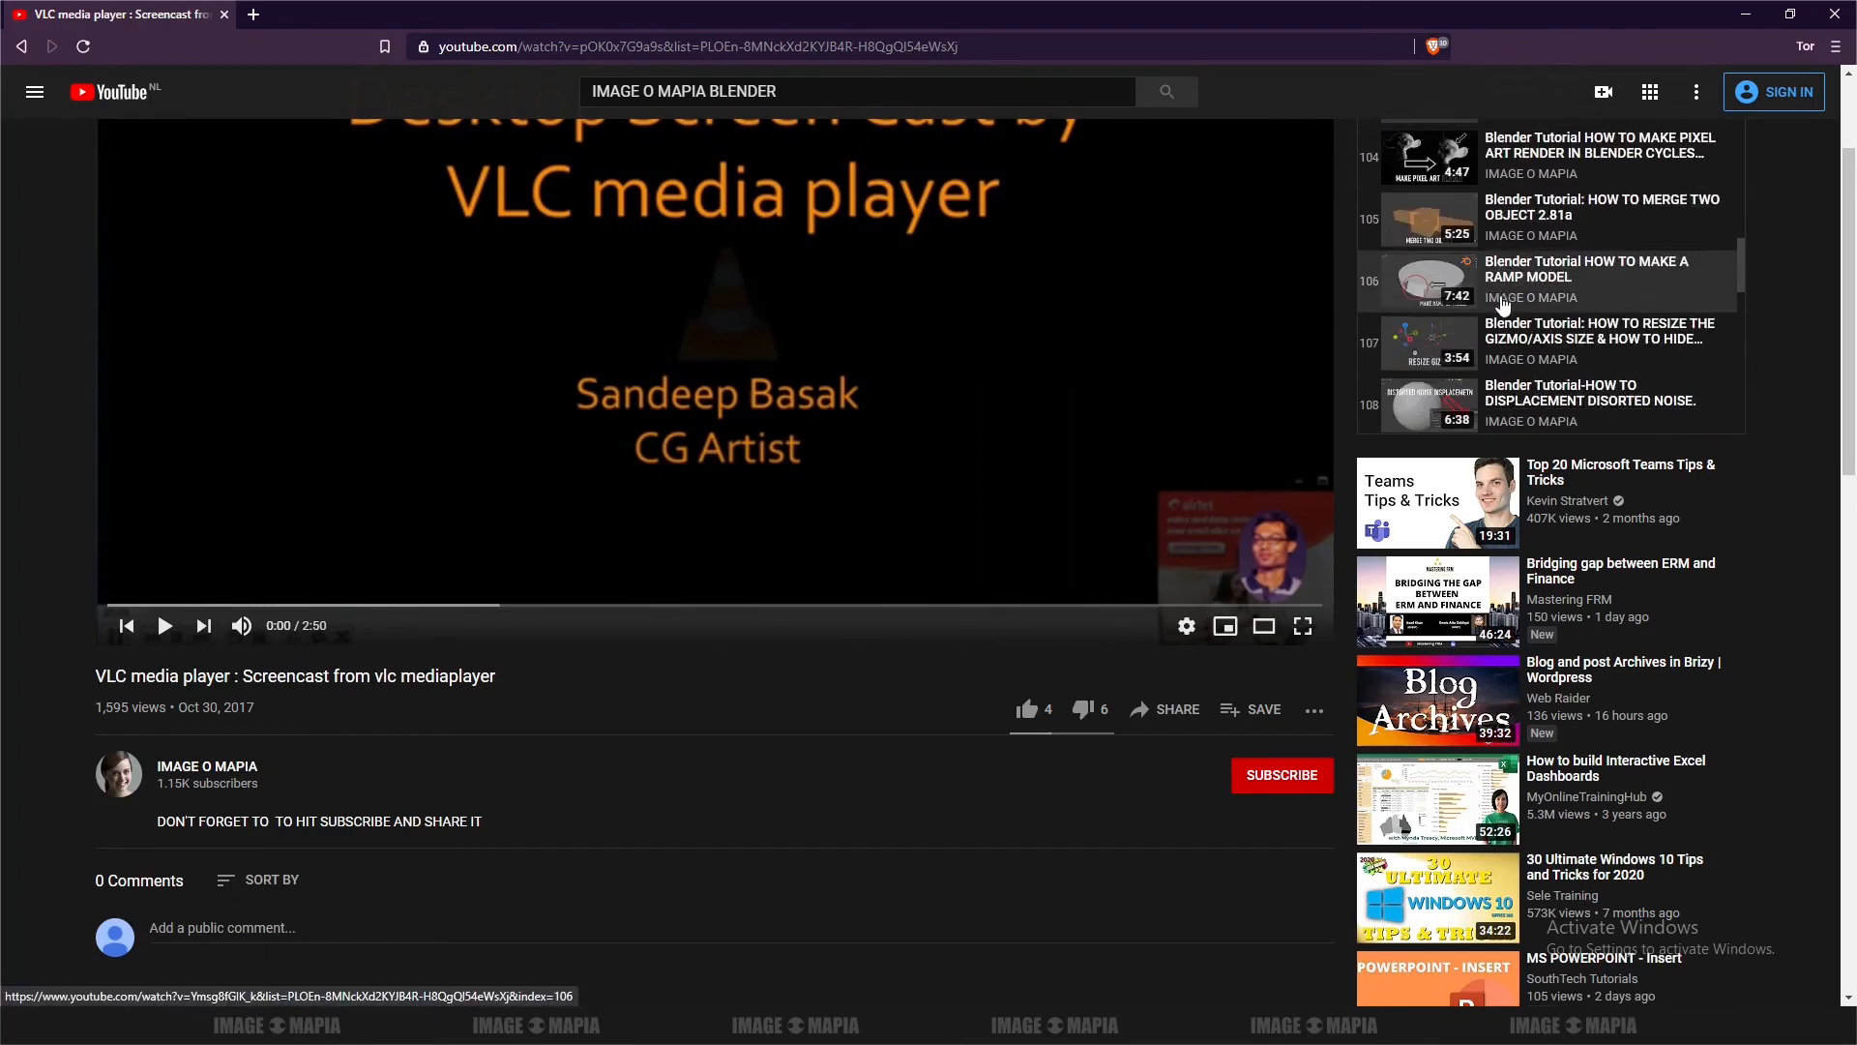
scroll(1501, 306, down, 4)
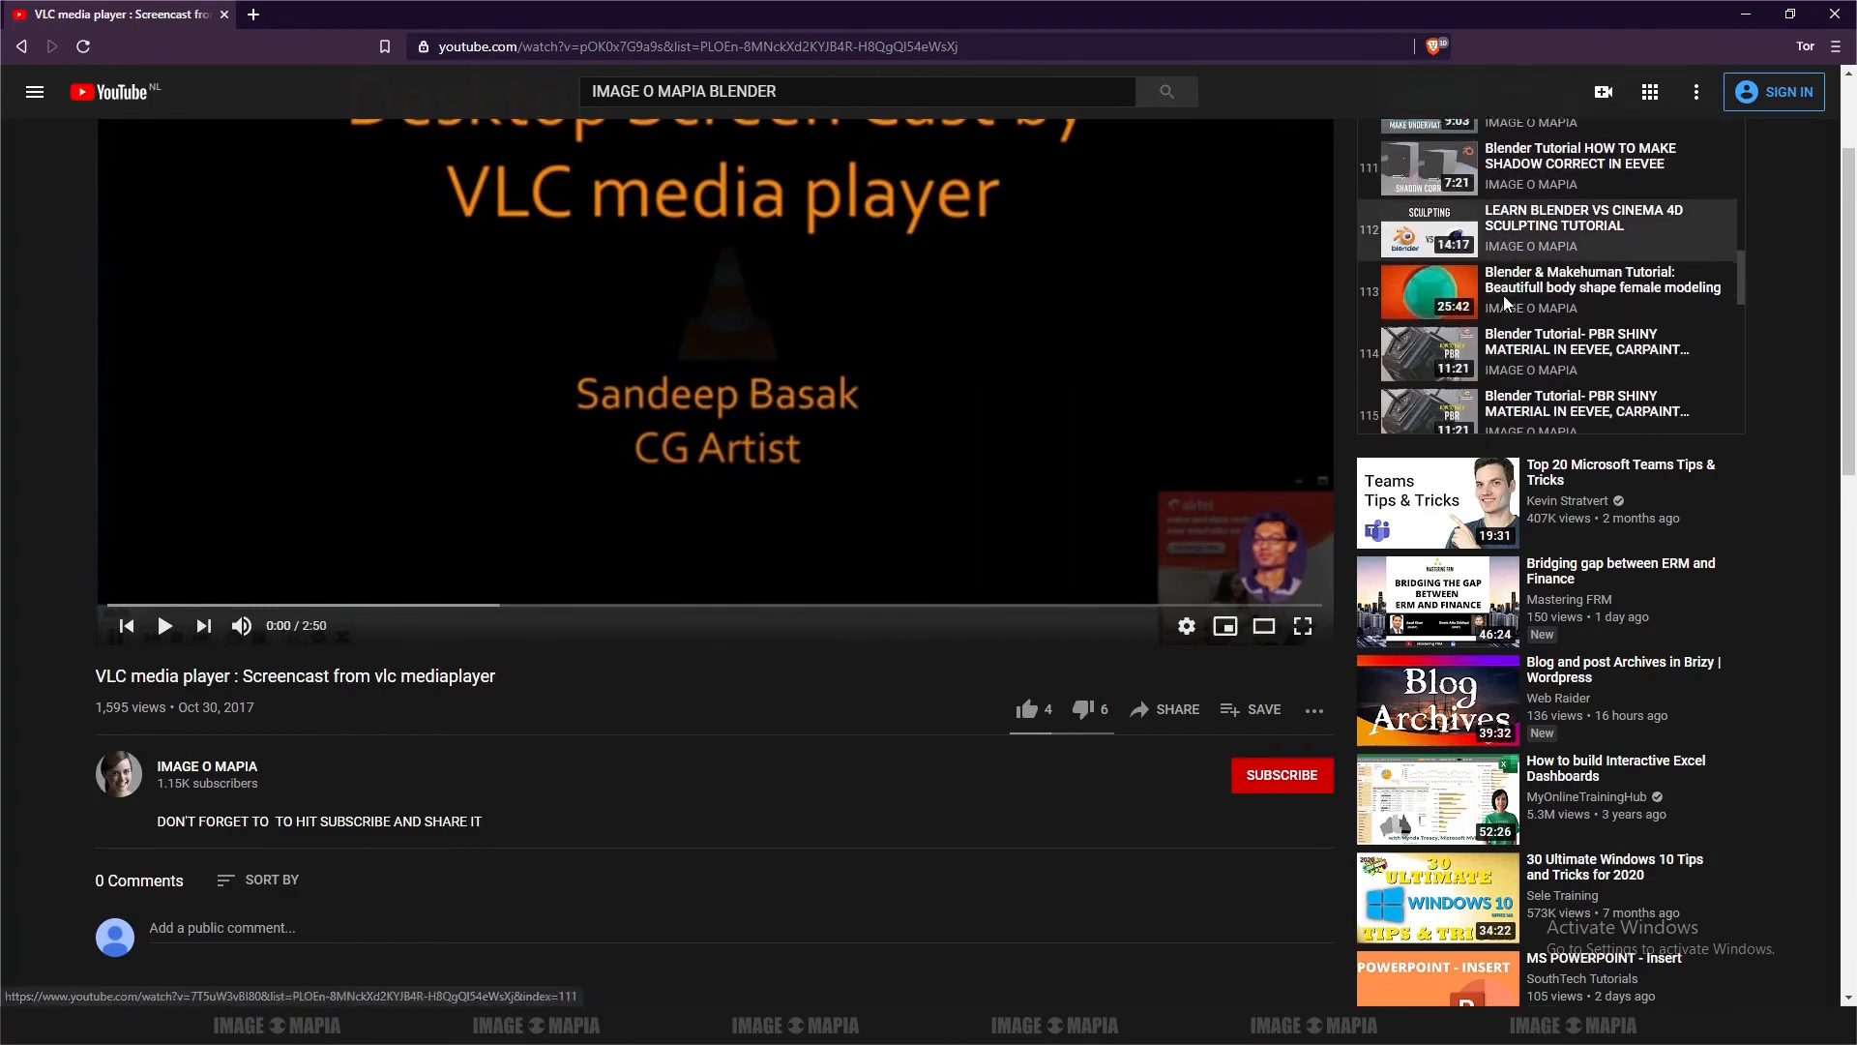
scroll(1505, 306, down, 1)
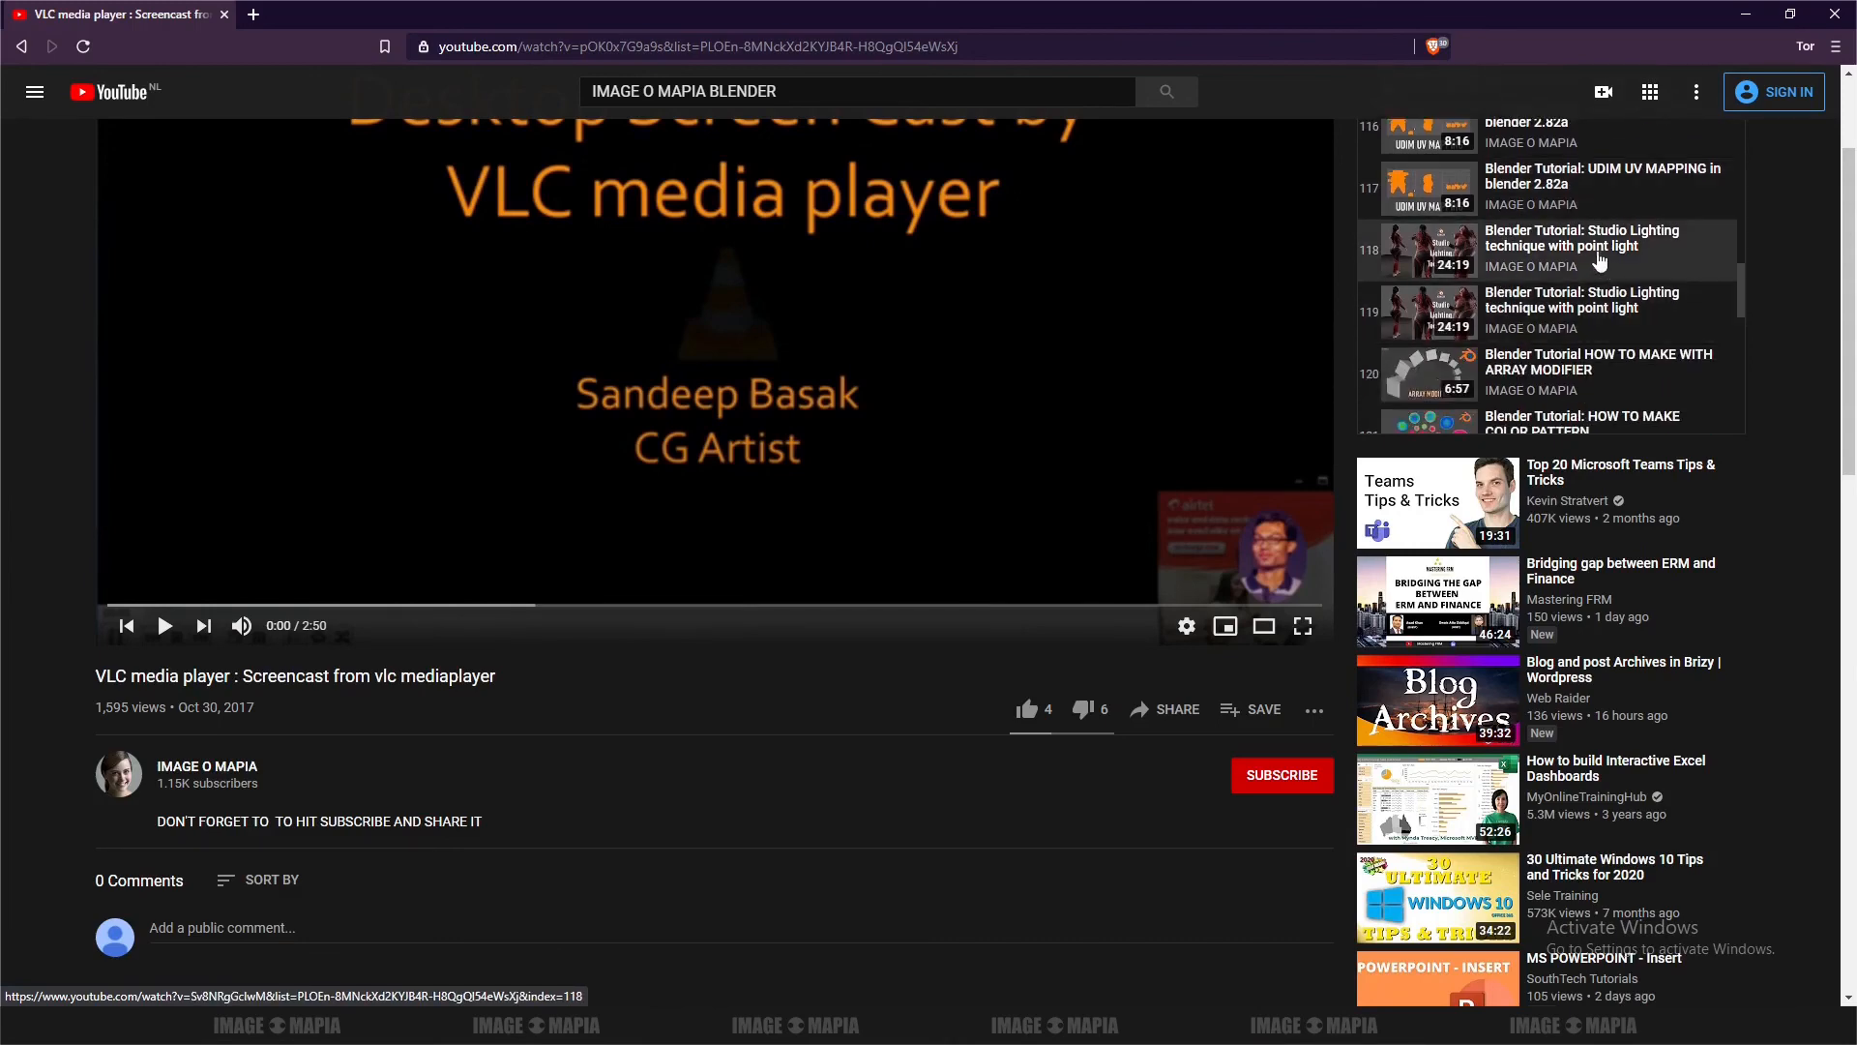
Switch back to the note in Notepad, write "MORE THAN 500+ TUTORIAL ABOUT 3D" below the instructions, and leave a blank line after it
click(1402, 1026)
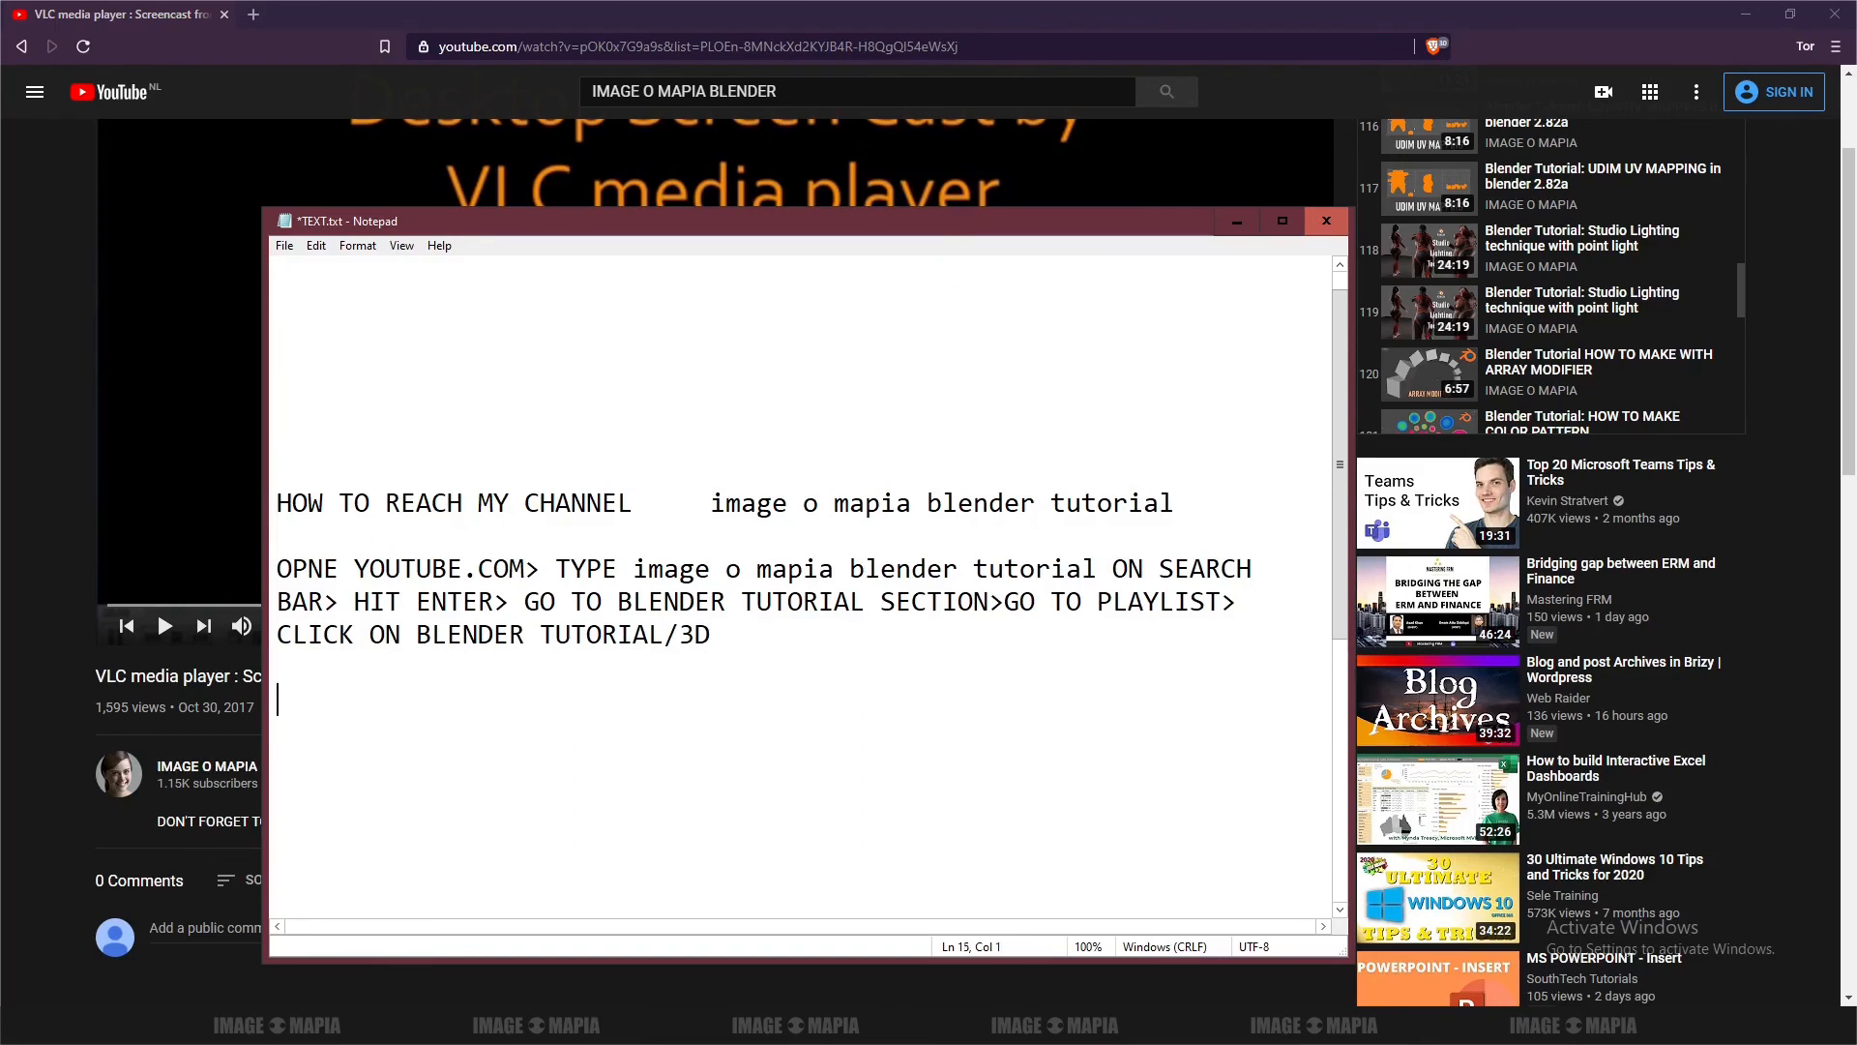
text(MORE)
text(AN 500)
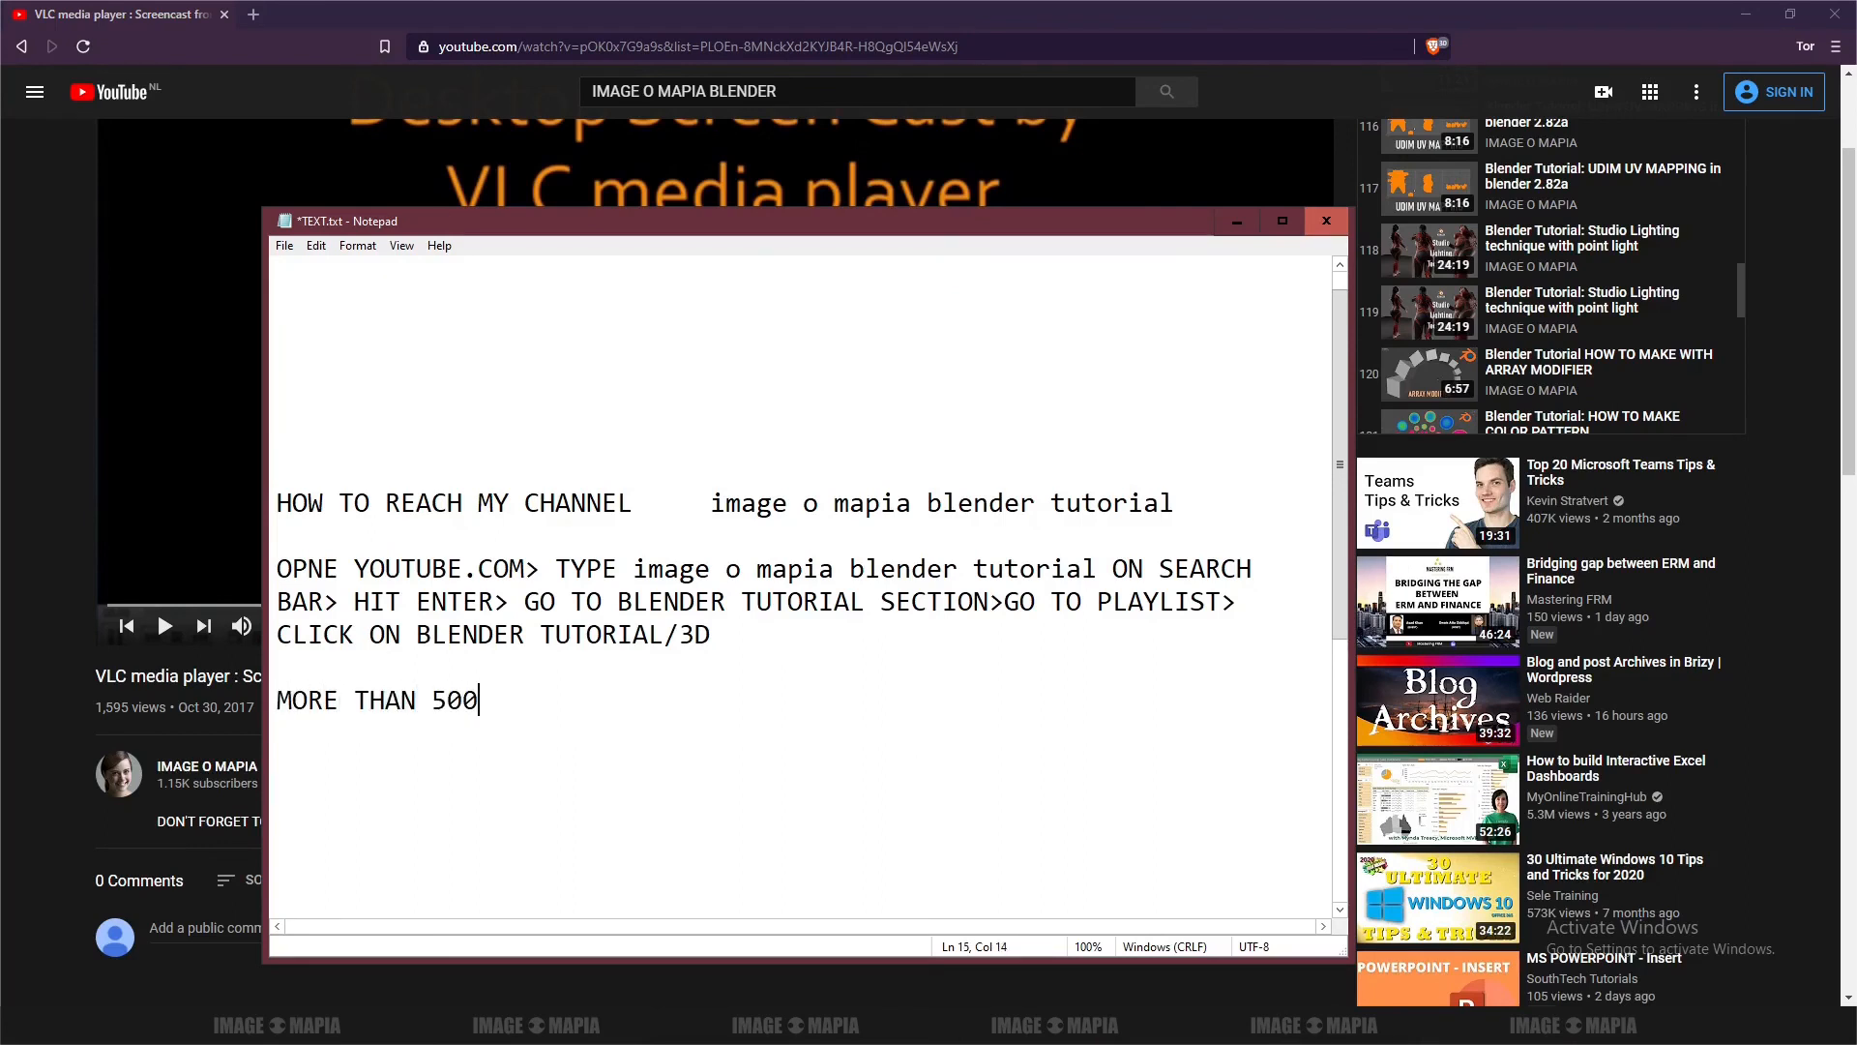
text(+ TUTORIAL)
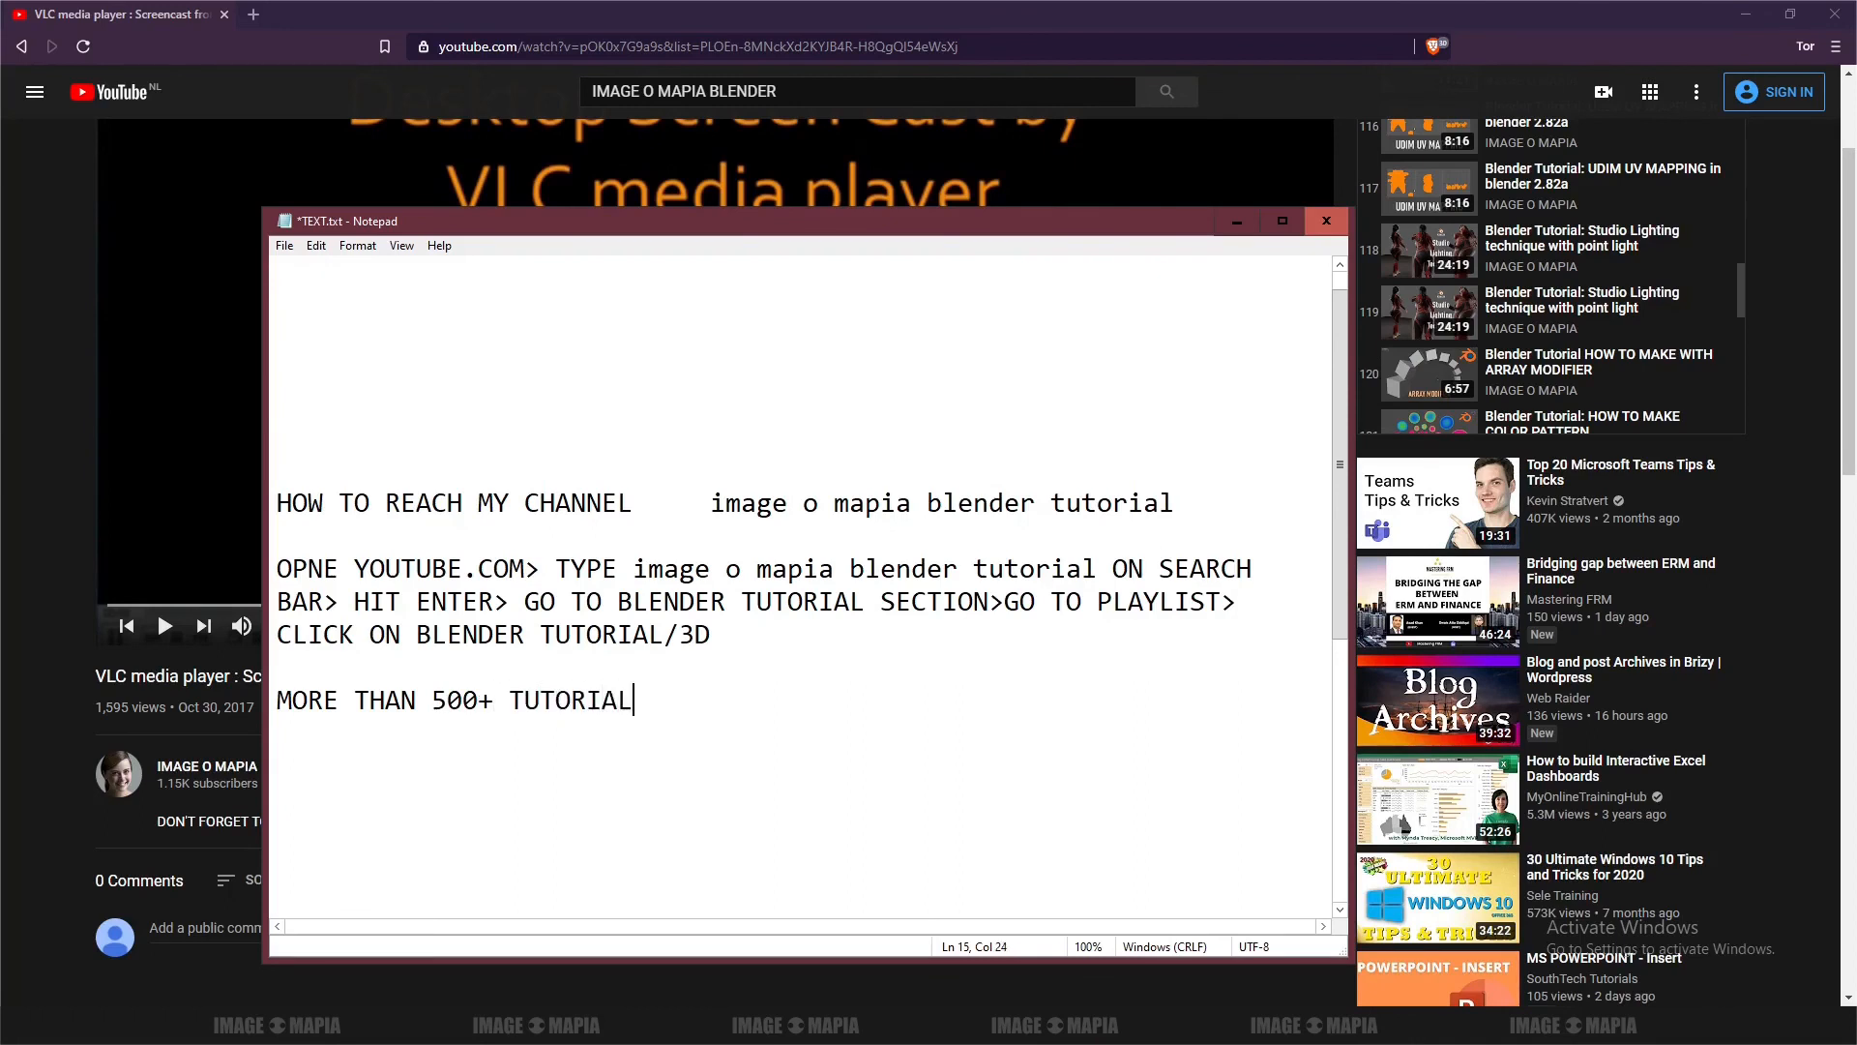
text( ABOUT 3D)
key(Return)
key(Return)
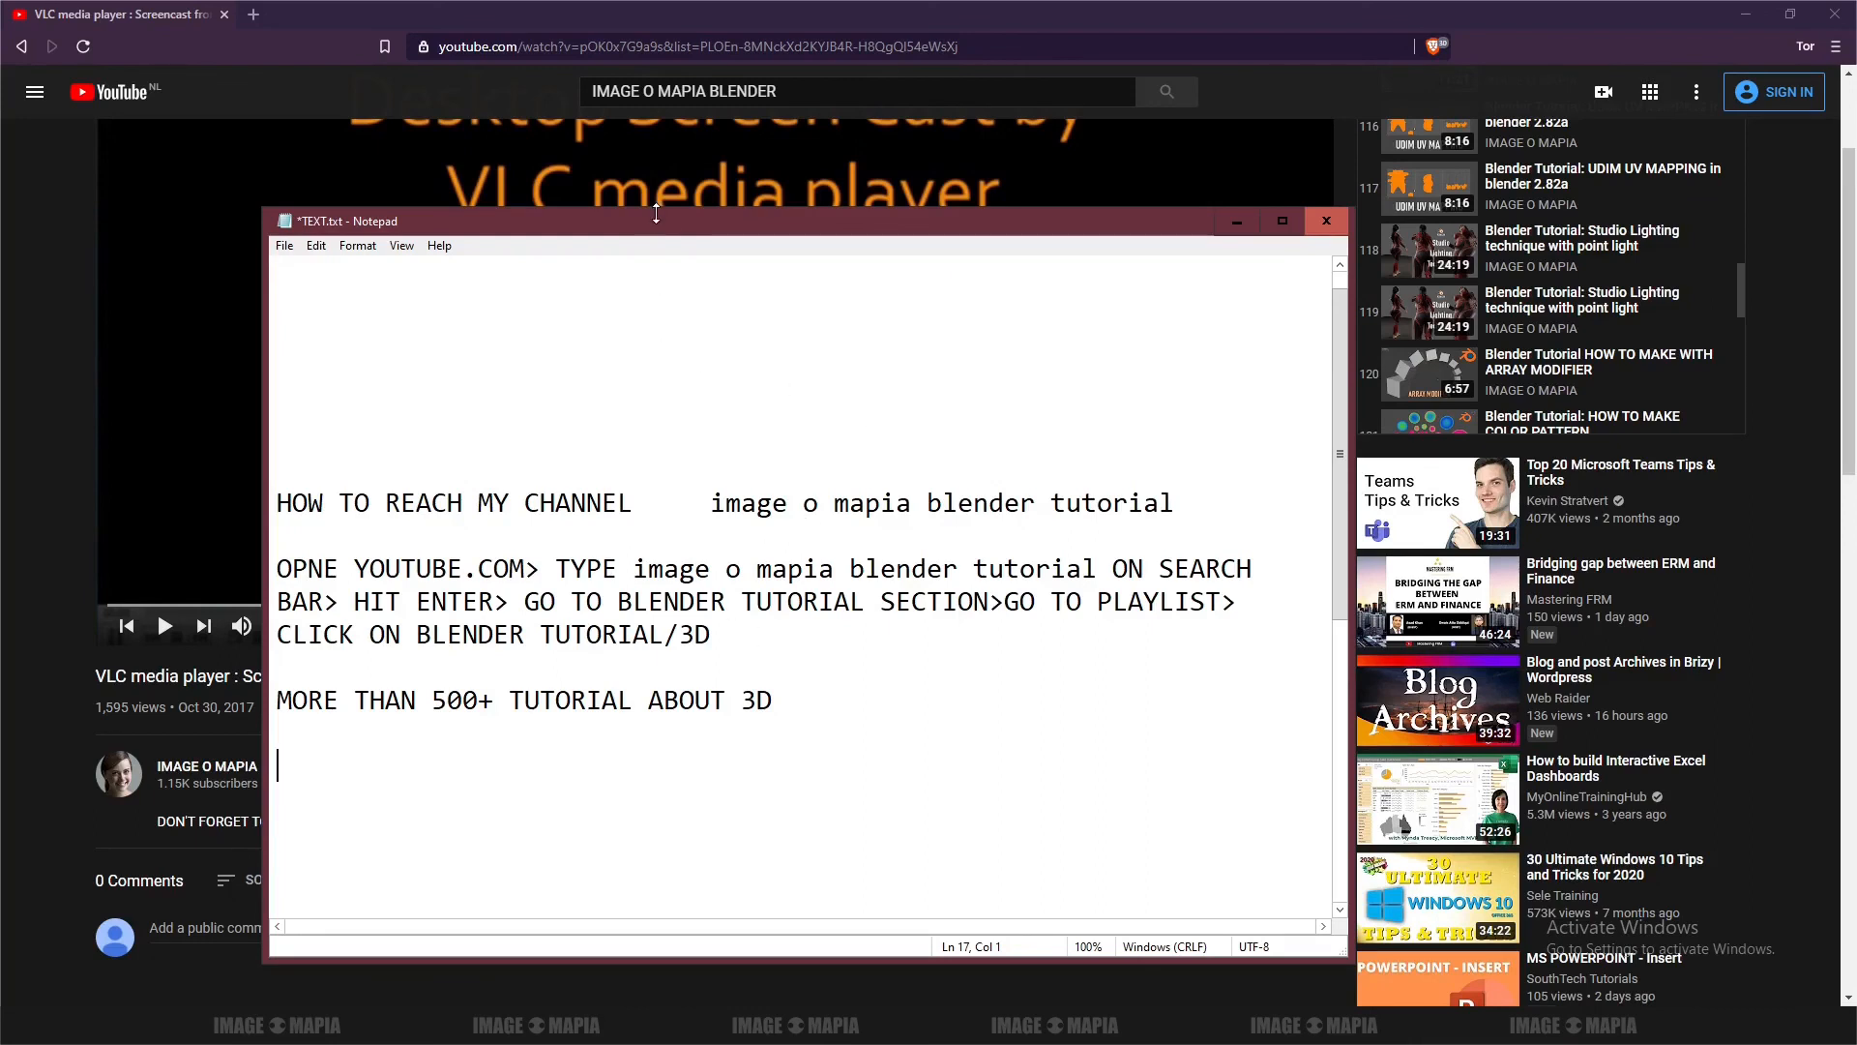
Move the note window slightly higher, highlight the "MORE THAN 500+ TUTORIAL ABOUT 3D" line, and add line breaks after it
drag(669, 235, 632, 181)
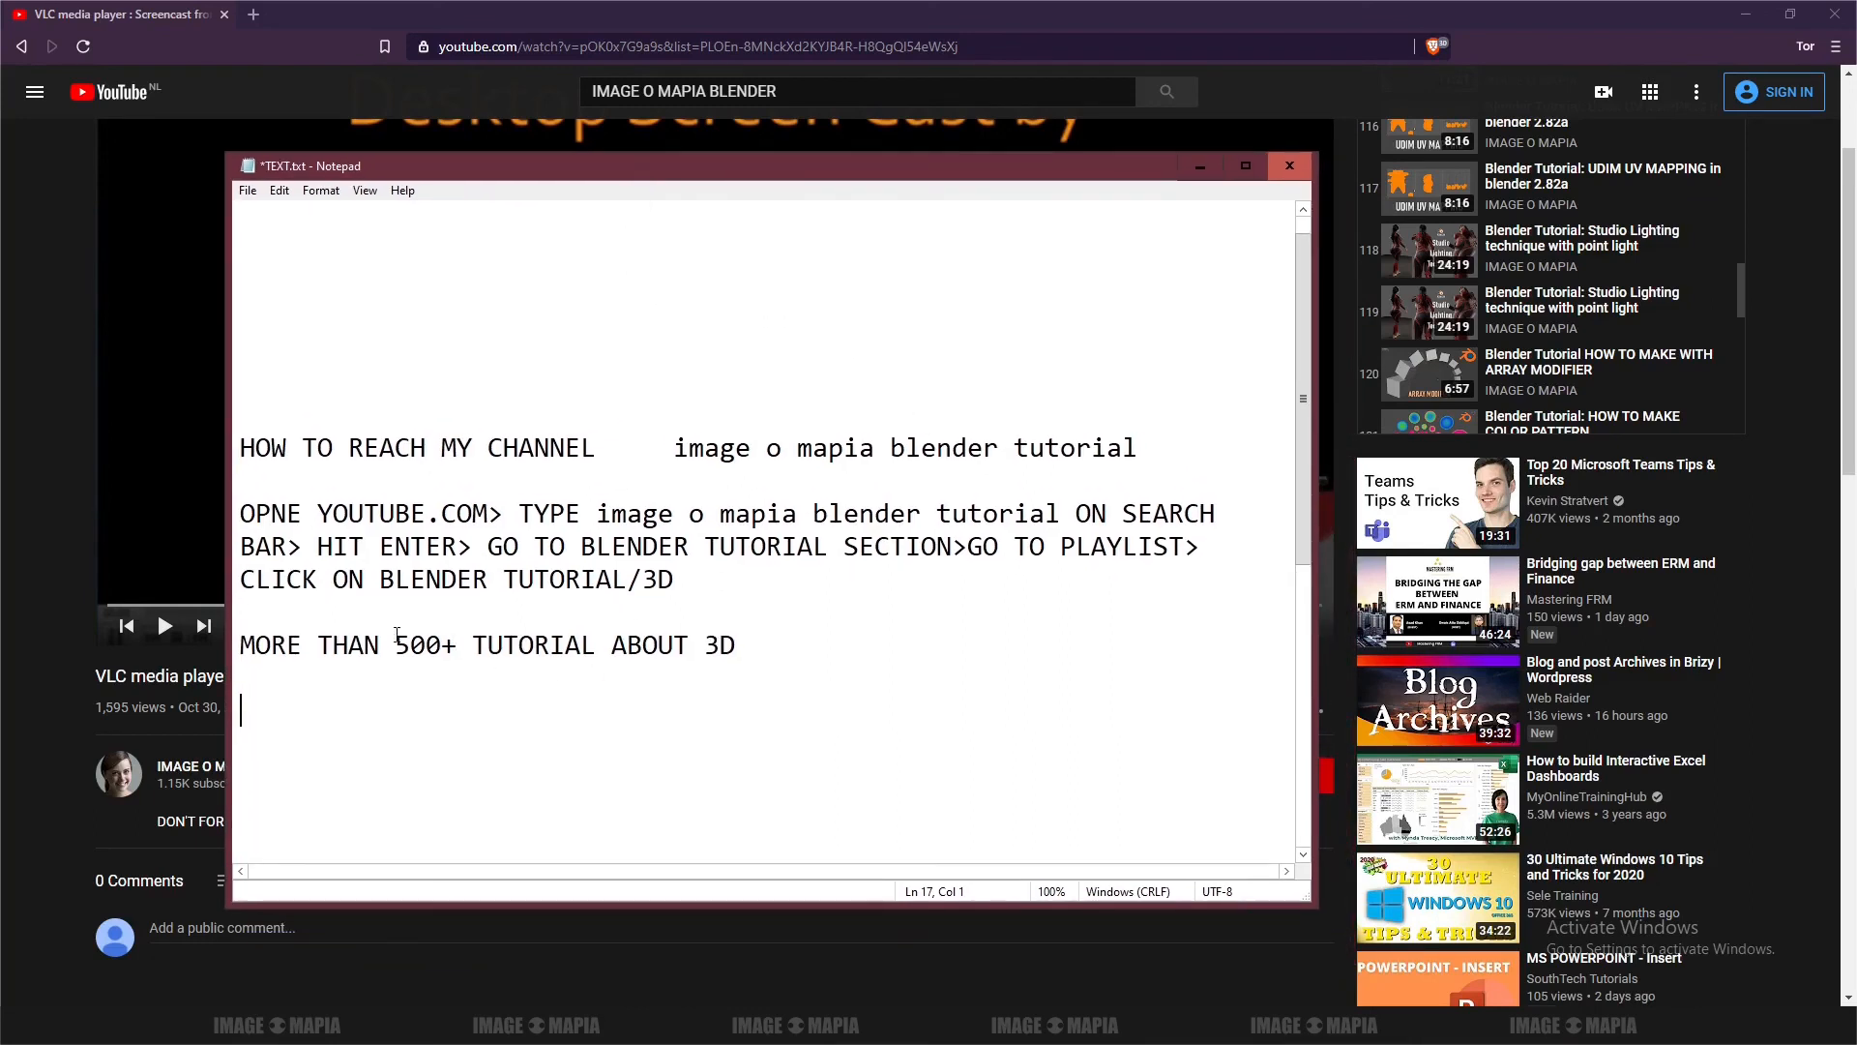
drag(241, 645, 751, 644)
click(761, 641)
key(Return)
key(Return)
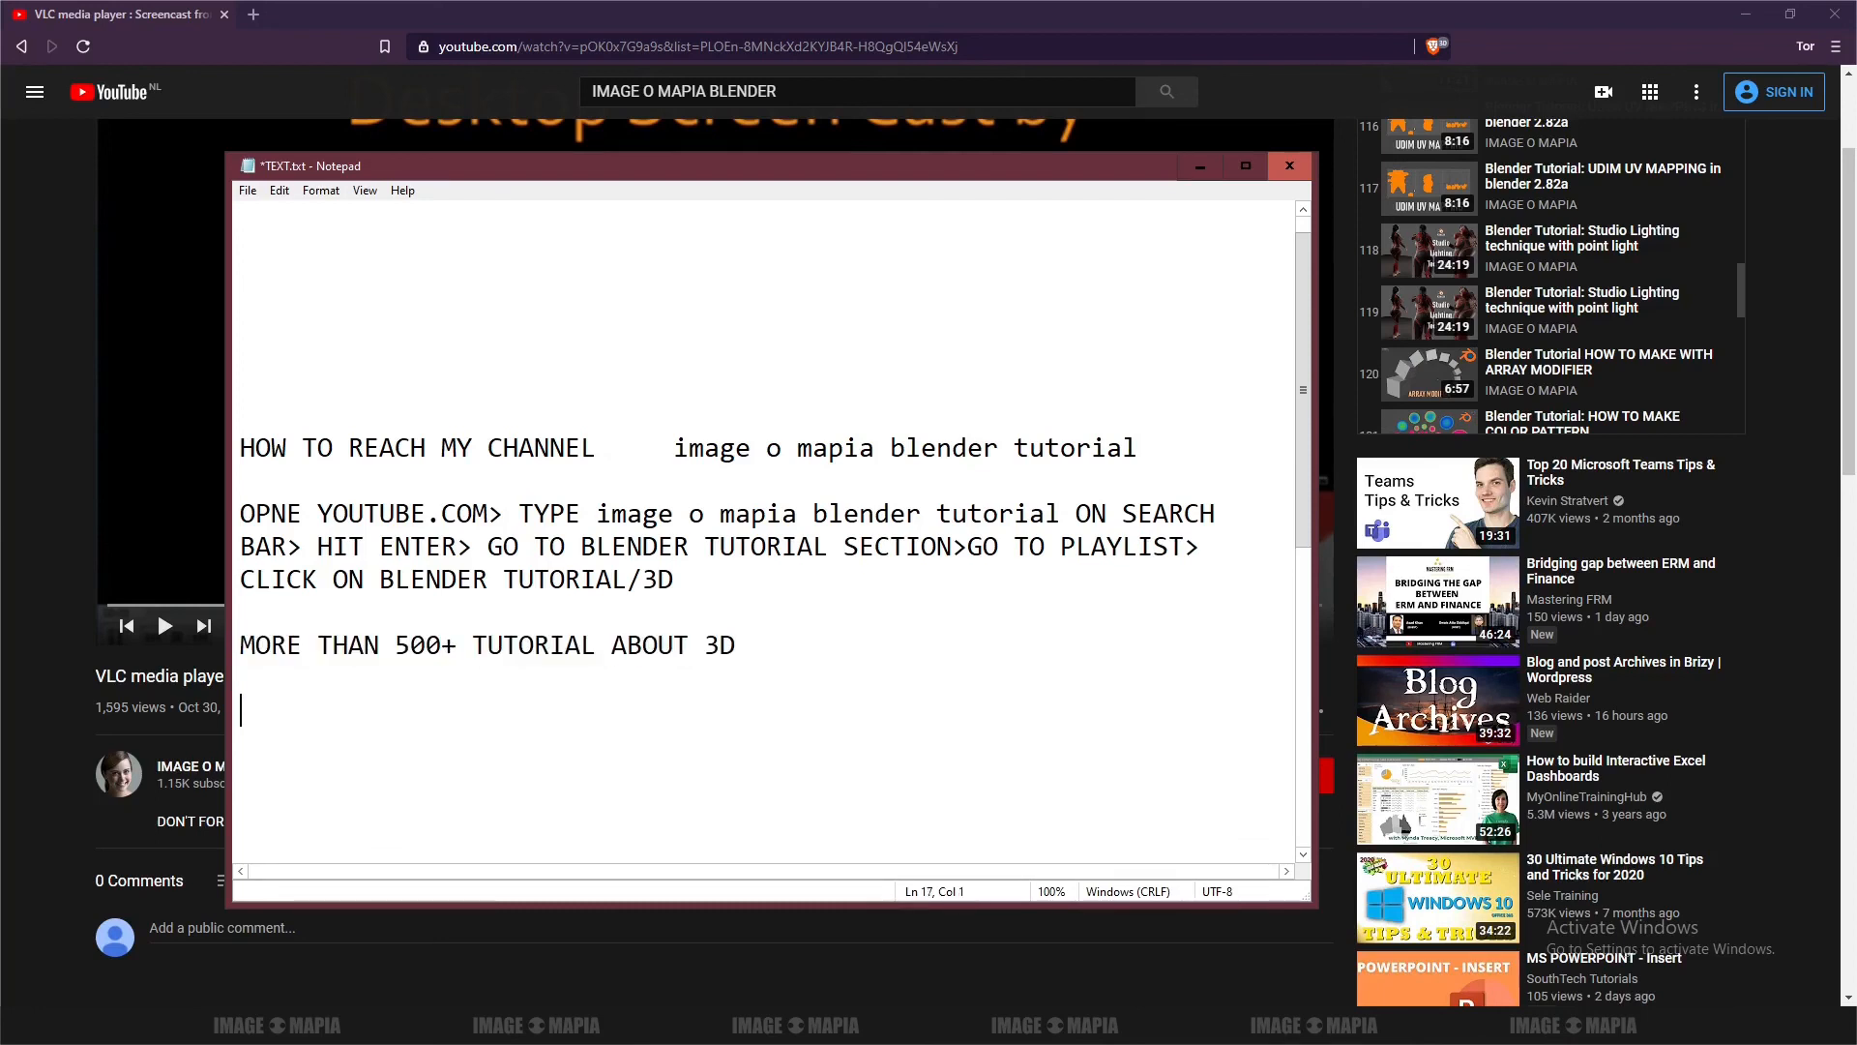